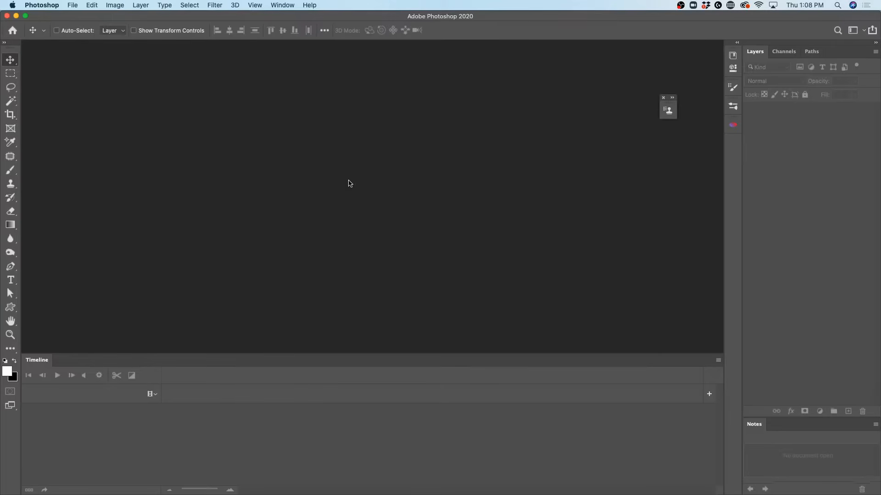
- Start opening files and browse to the best folder inside photostoshow > phantom
click(75, 5)
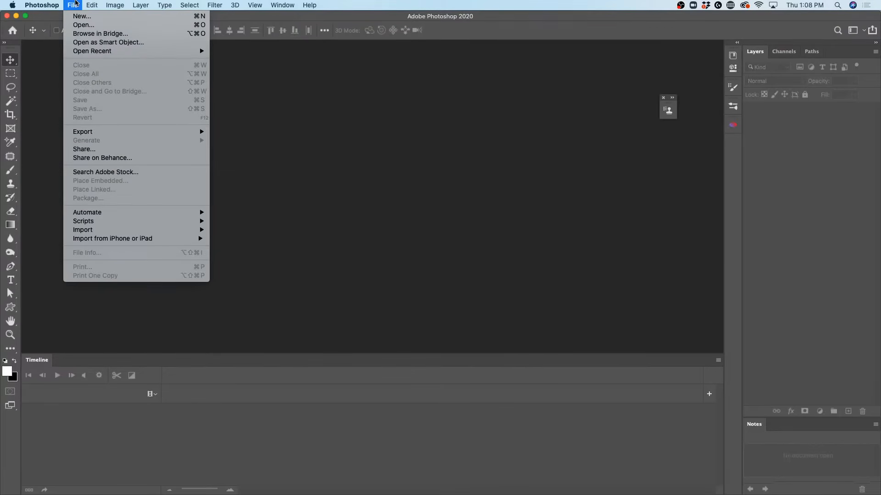
click(85, 25)
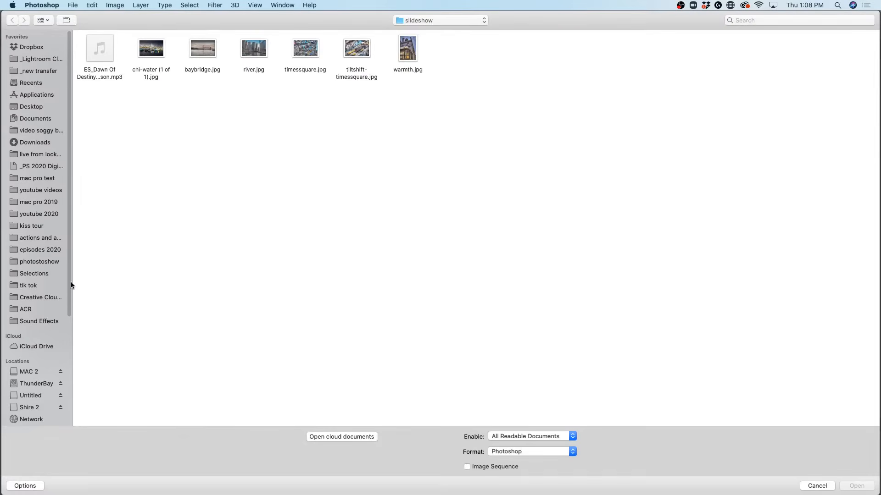
click(50, 264)
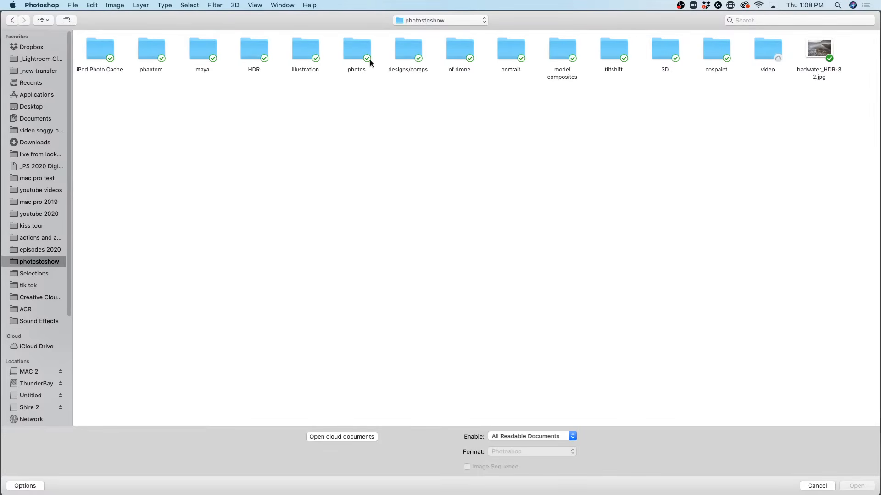
double_click(148, 46)
click(106, 52)
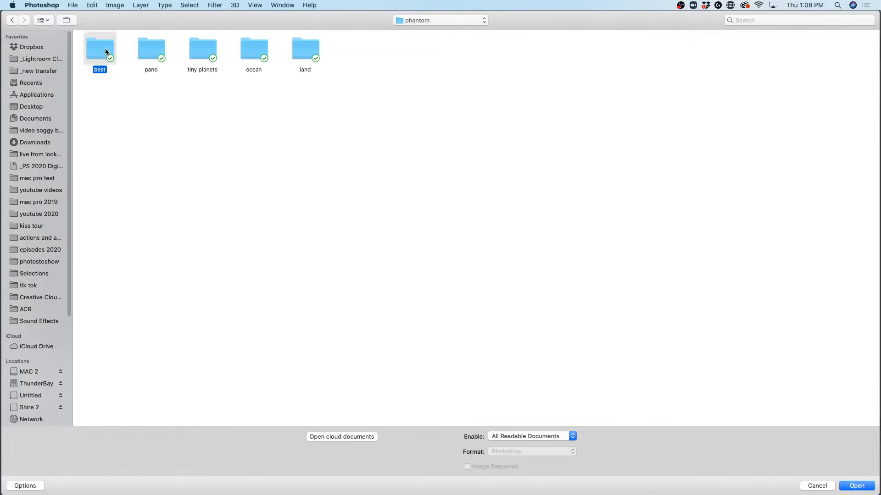
double_click(104, 48)
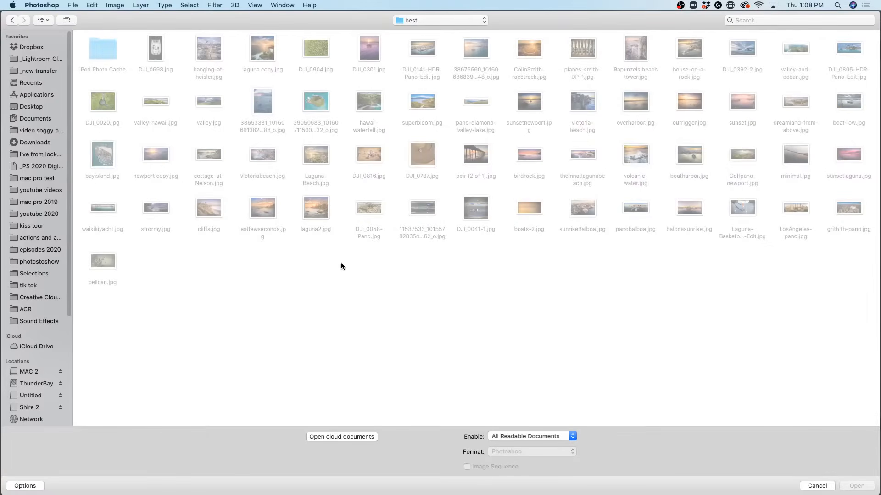
- Open DJI_0141-HDR-Pano-Edit.jpg, DJI_0904.jpg, DJI_0020.jpg, ourrigger.jpg, sunset.jpg and boatharbor.jpg together
click(422, 51)
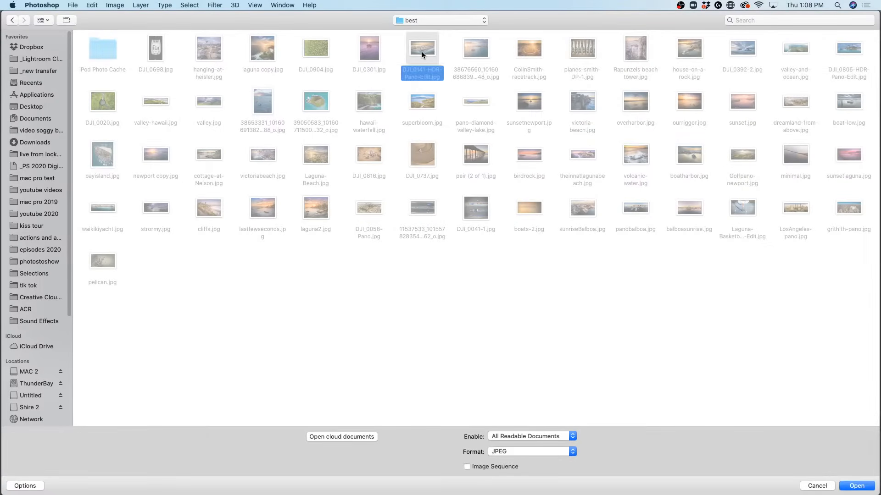
super+click(316, 46)
super+click(103, 106)
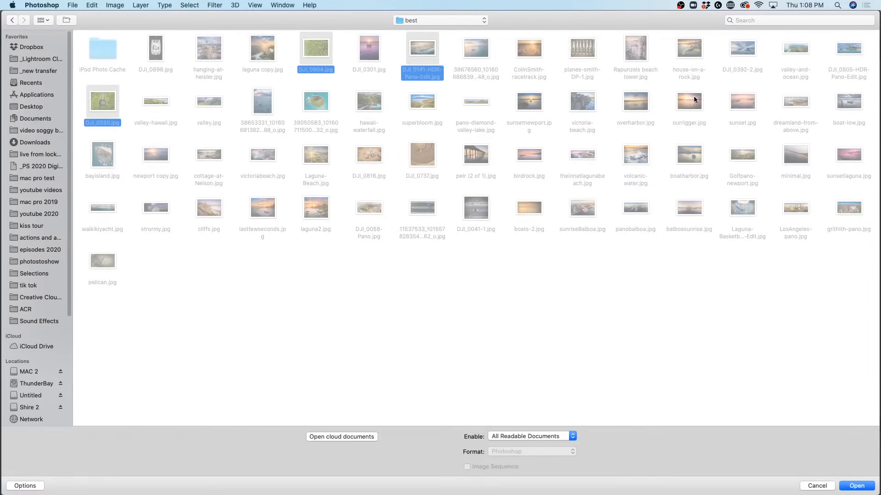
super+click(746, 98)
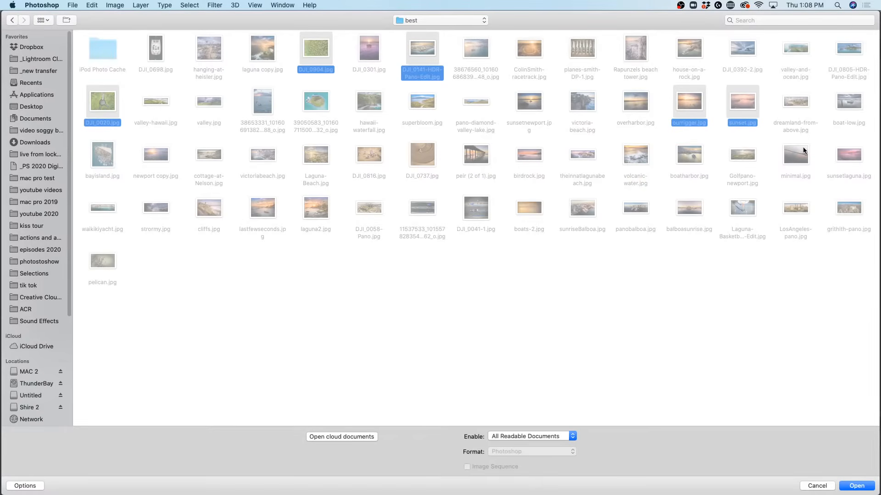
super+click(694, 157)
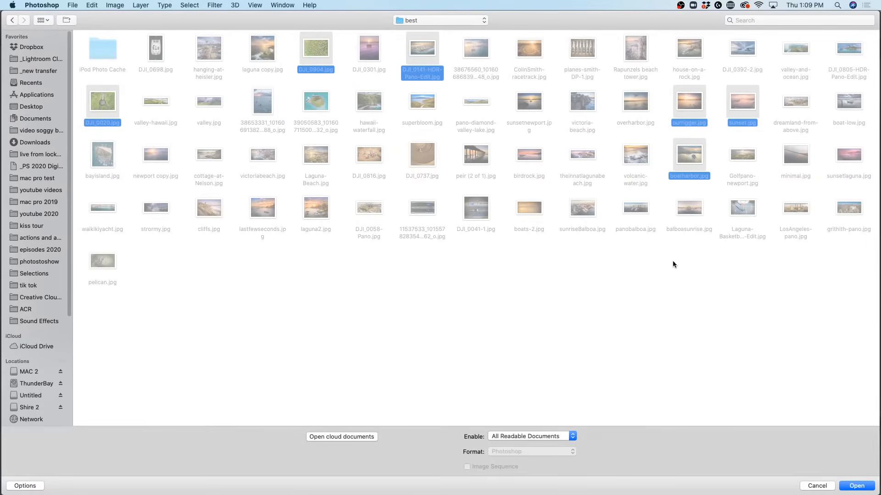
click(866, 487)
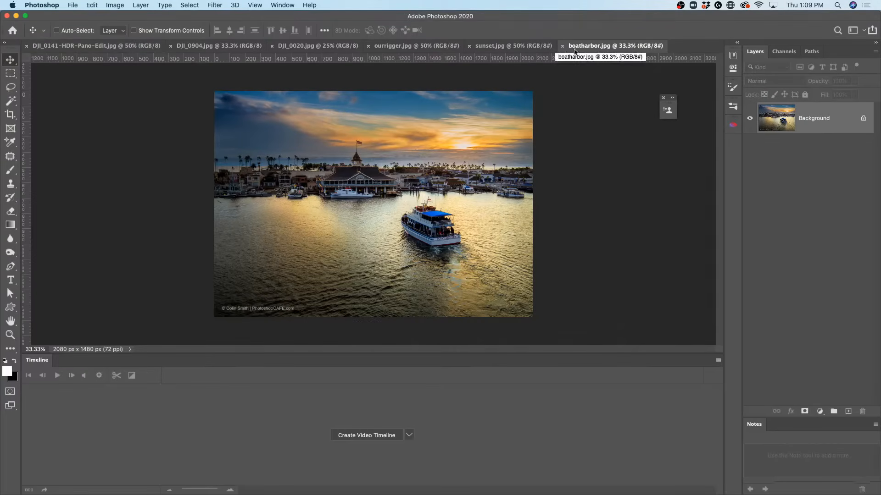
- Review each of the six open photos in turn, ending on boatharbor.jpg, and hide the rulers
click(95, 46)
click(218, 46)
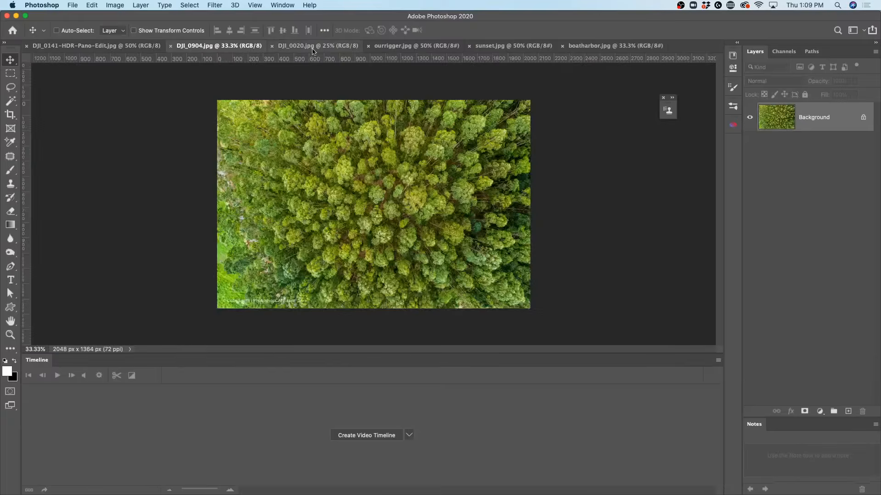
click(318, 45)
click(417, 45)
click(514, 46)
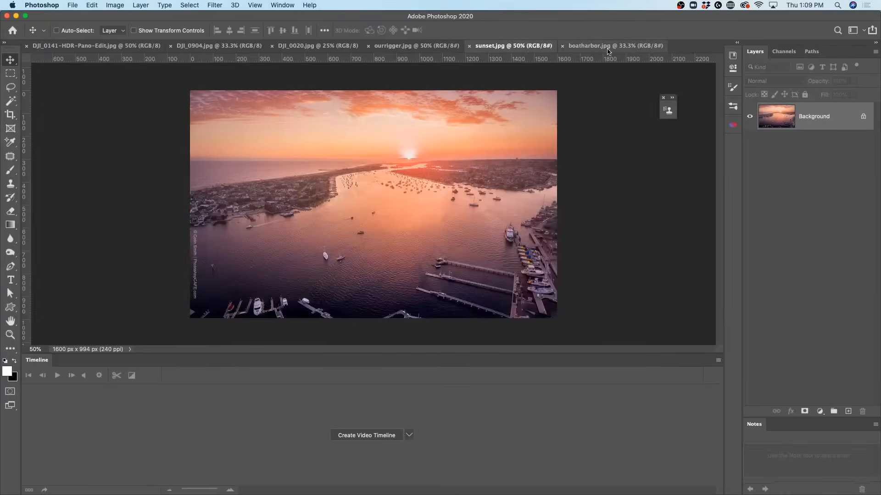
click(612, 45)
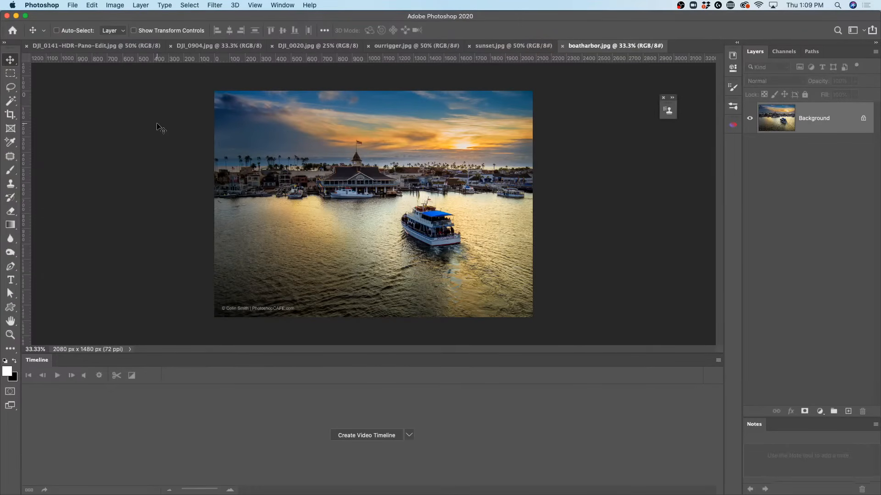
key(super+r)
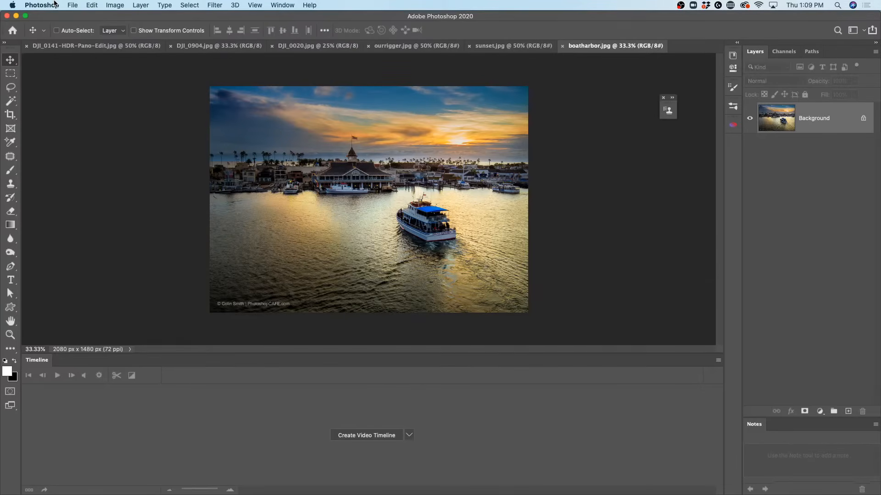
- Load all open files as layers of one document with Load Files into Stack, and shift the top photo down and to the right
click(73, 5)
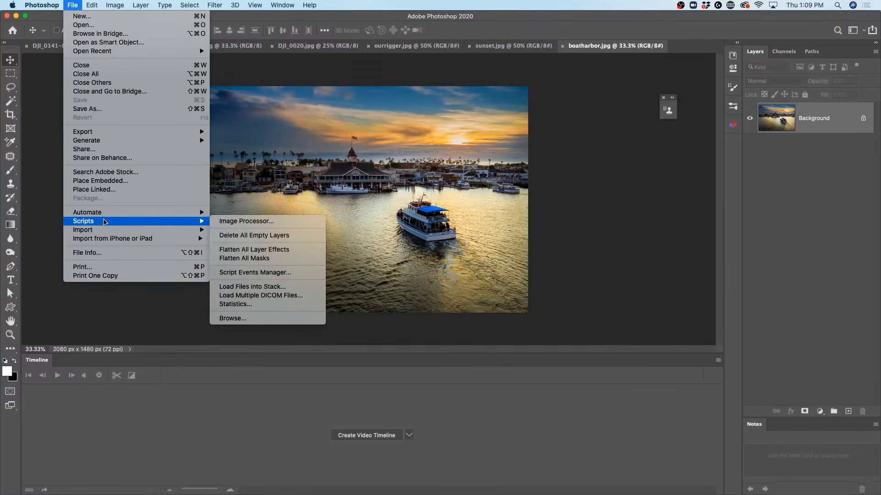
mouse_move(176, 222)
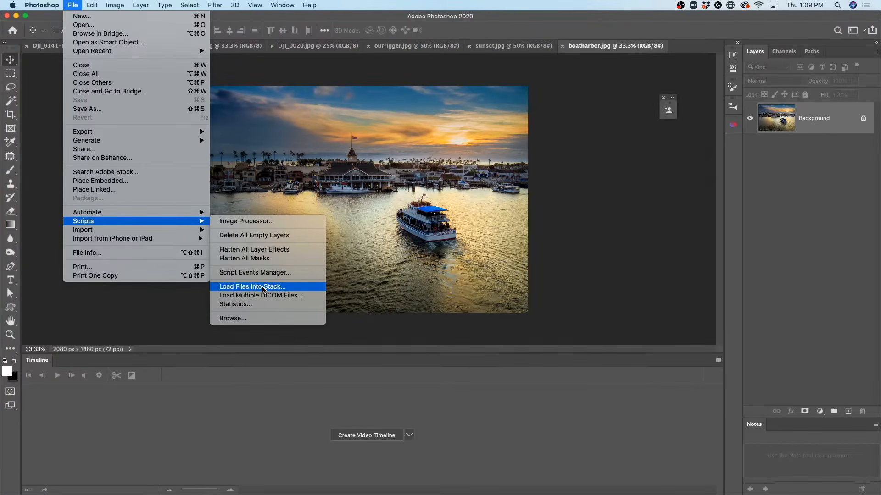
click(263, 287)
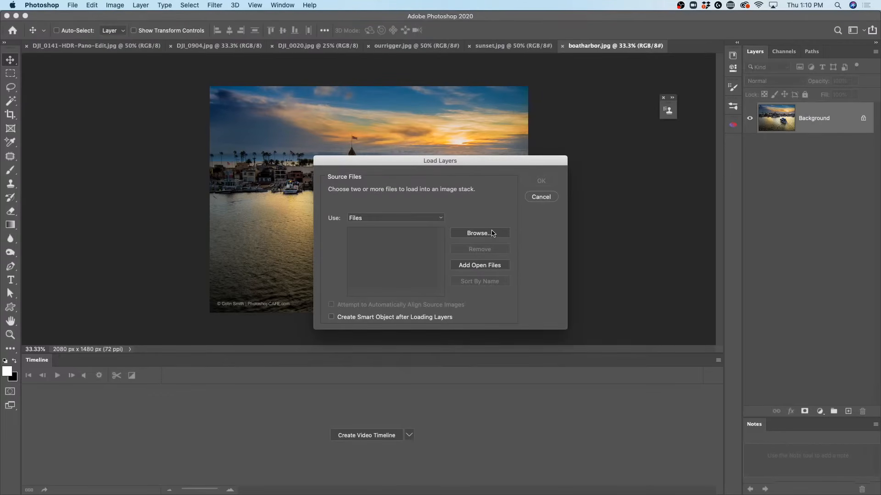
click(476, 268)
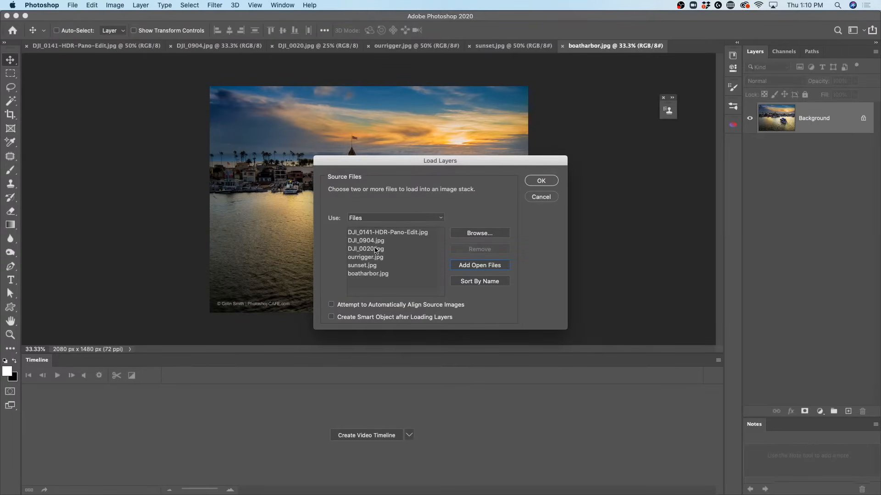
click(544, 180)
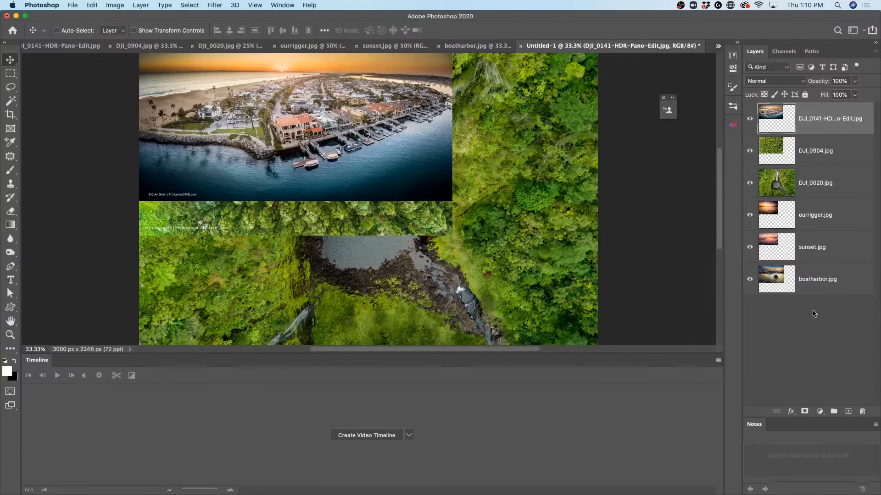
drag(337, 105, 376, 163)
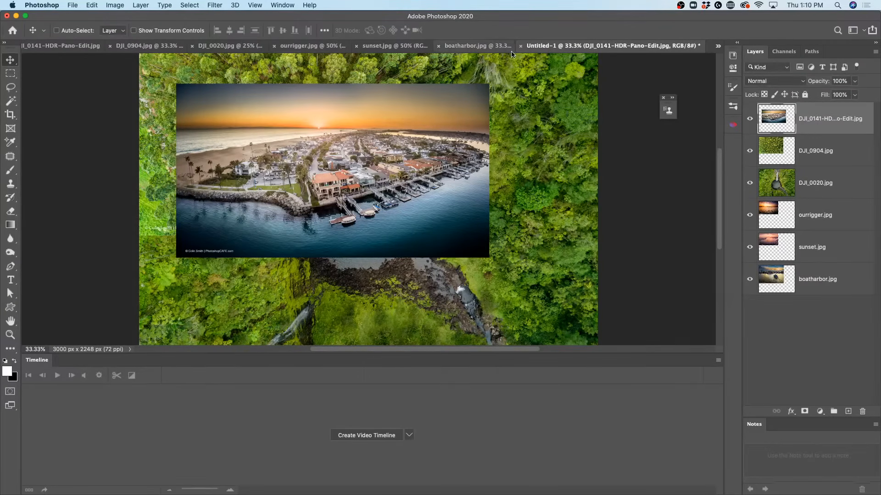
- Close all documents except the stacked Untitled-1 and shrink the timeline area to enlarge the canvas view
right_click(545, 48)
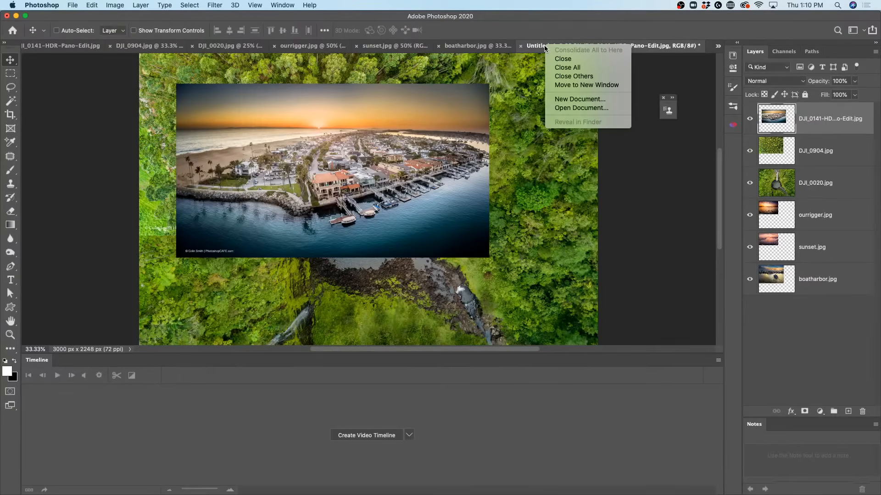
click(576, 76)
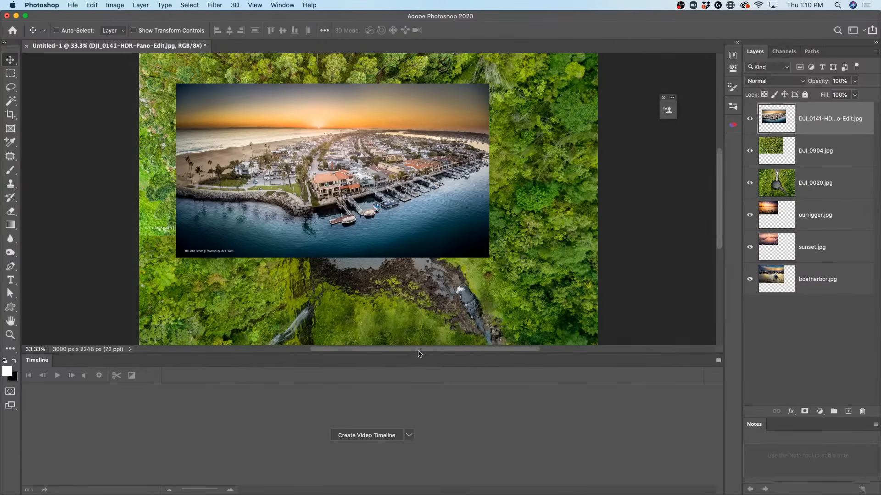
drag(421, 355, 402, 477)
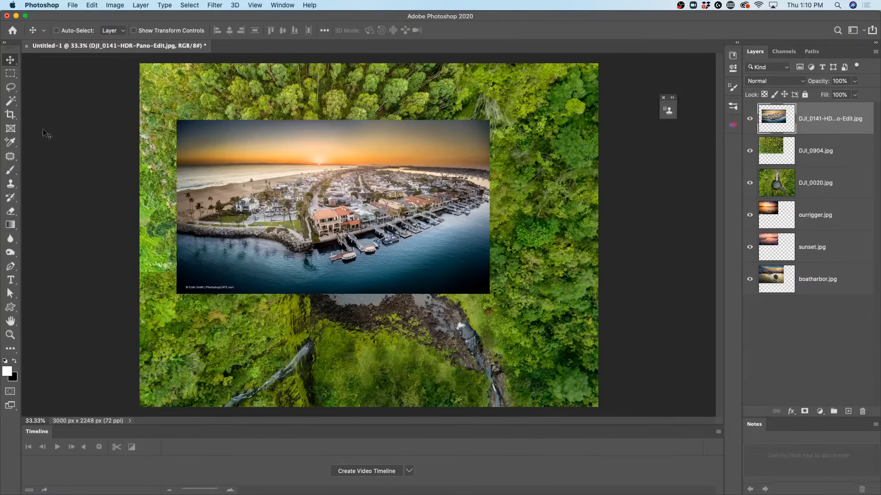
- Set the crop width to 1920 px for the stacked document
click(10, 115)
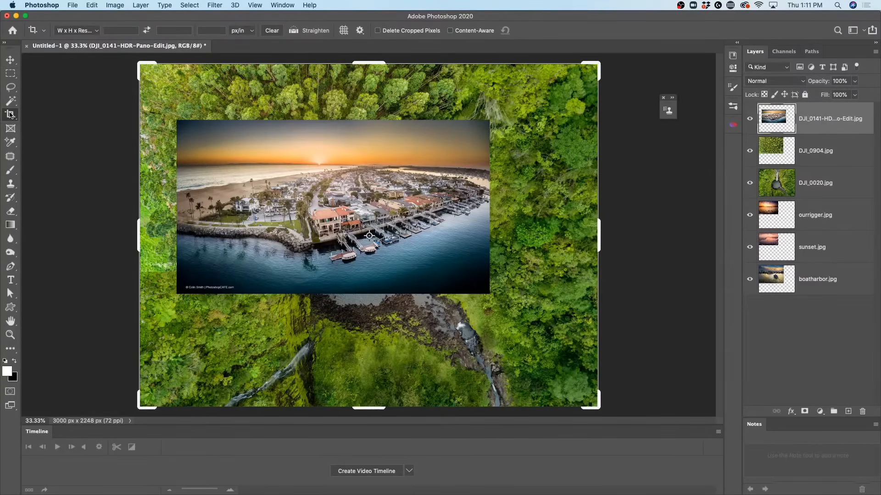
click(116, 30)
text(720)
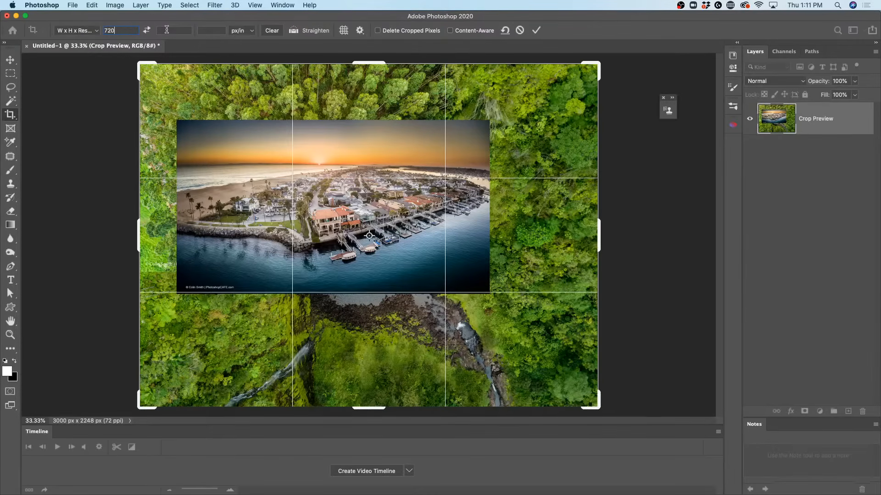
drag(116, 32, 102, 33)
text(1920)
key(BackSpace)
key(BackSpace)
key(BackSpace)
key(BackSpace)
text(1920)
- Set the crop height to 1080 px and resolution to 72 px/in, and apply the crop
click(182, 29)
text(1)
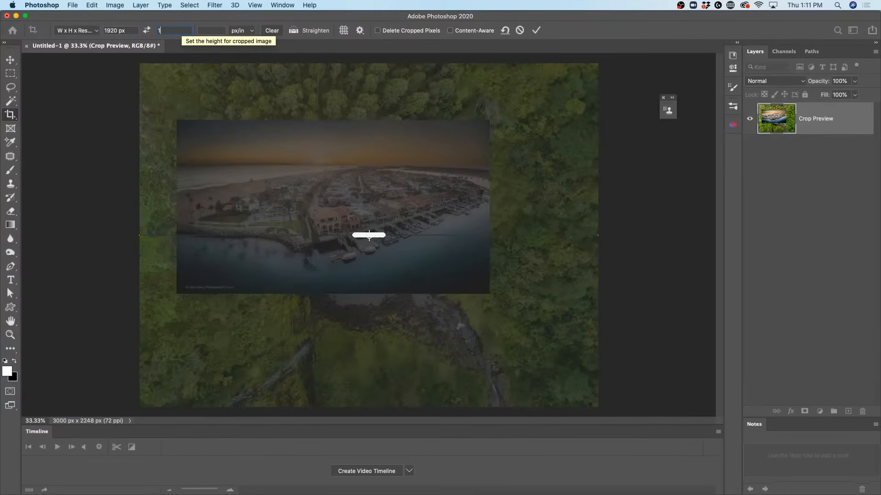
text(080 )
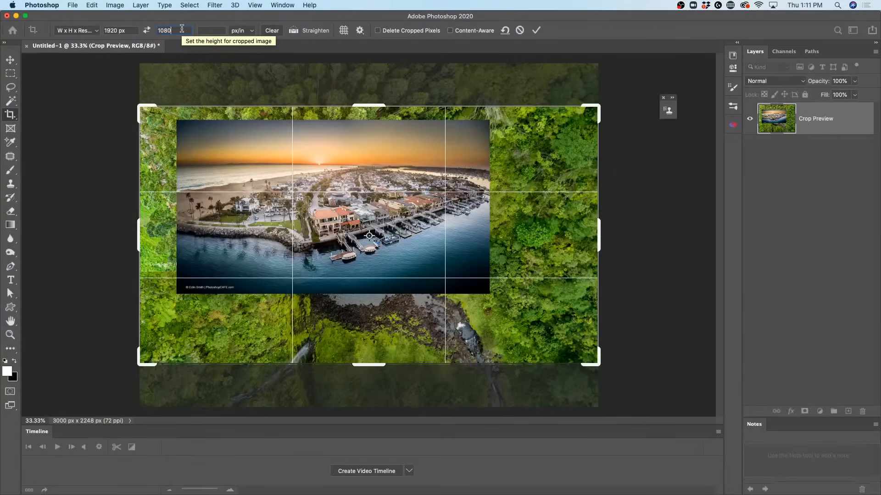
text(px)
click(219, 29)
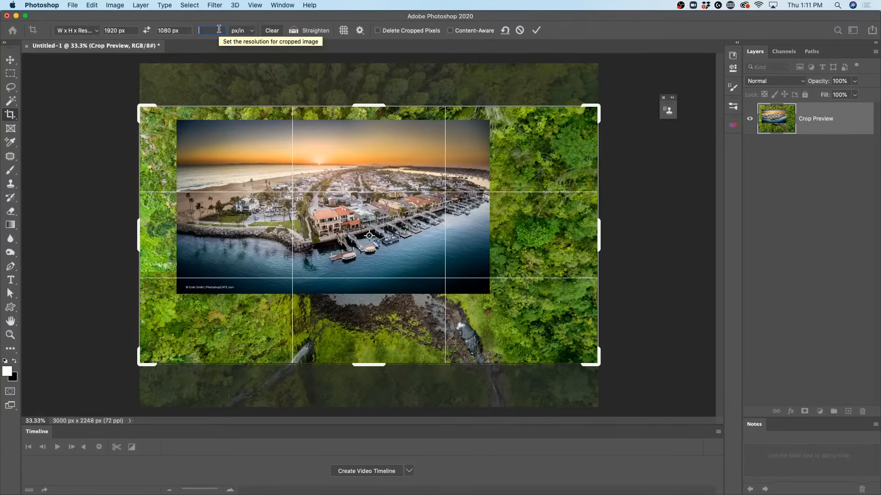
text(72)
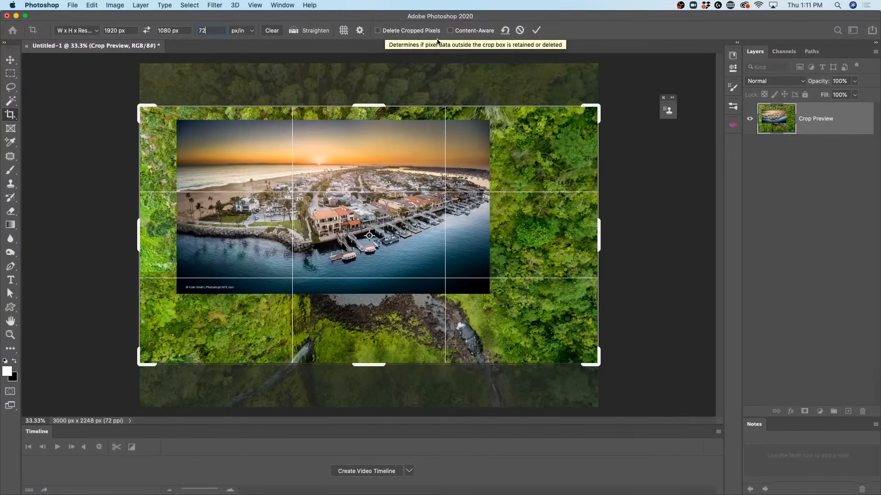
click(536, 31)
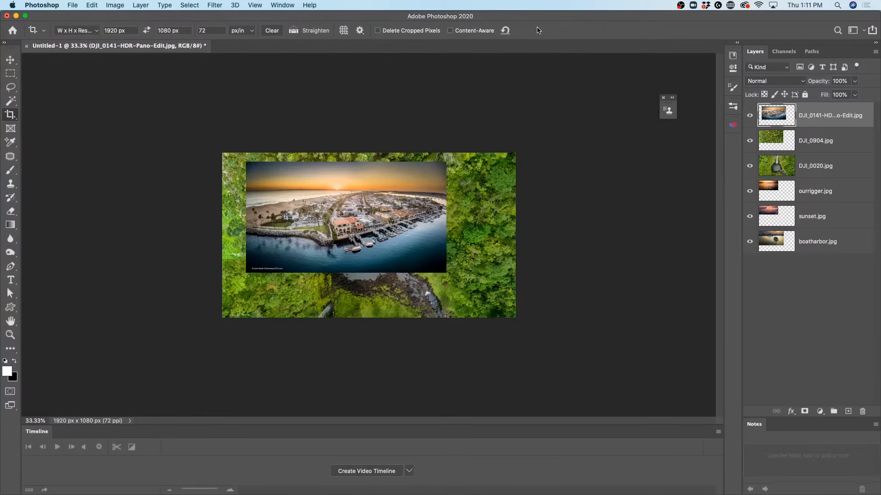
- Shift the DJI_0904.jpg photo slightly down and to the right, and hide all six layers
click(10, 60)
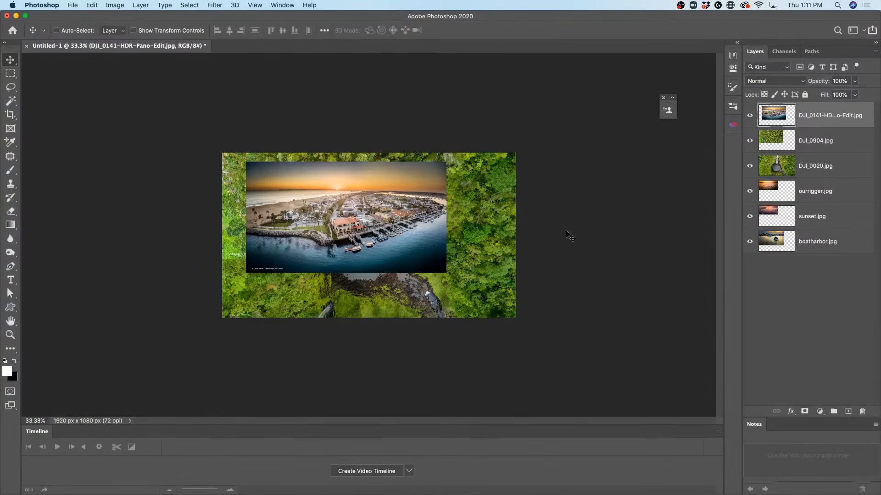
key(super+0)
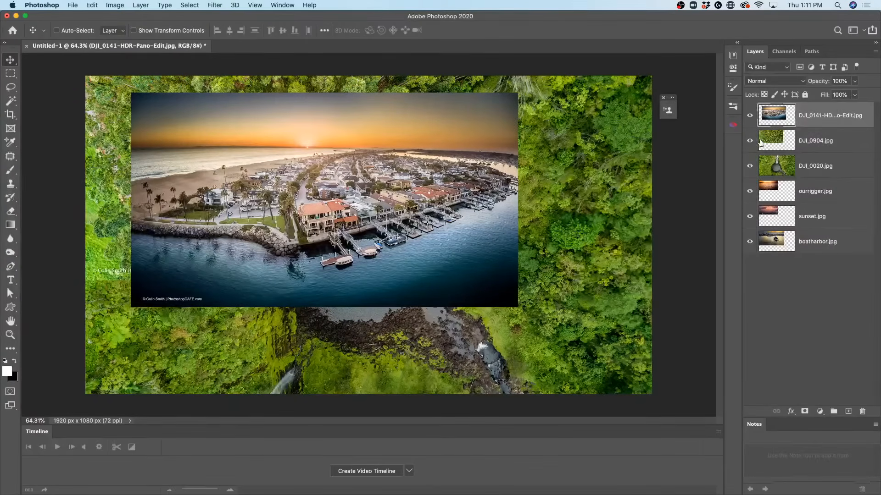
click(766, 143)
click(750, 115)
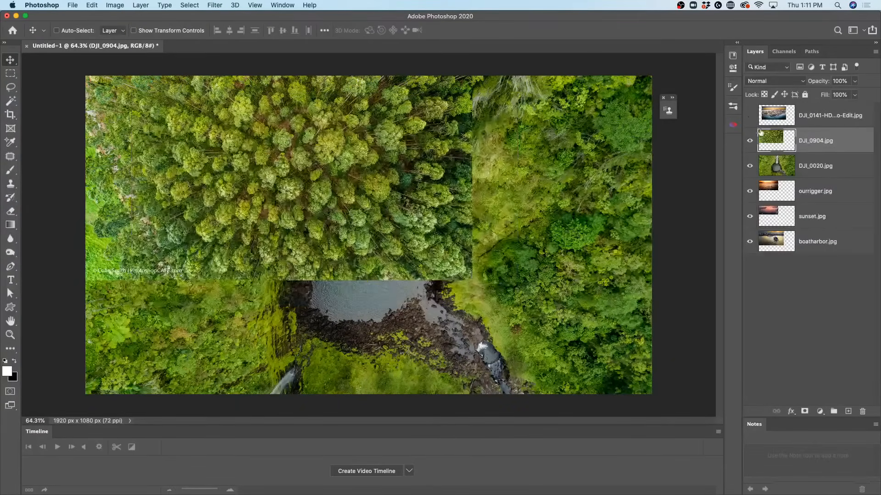
drag(283, 156, 296, 201)
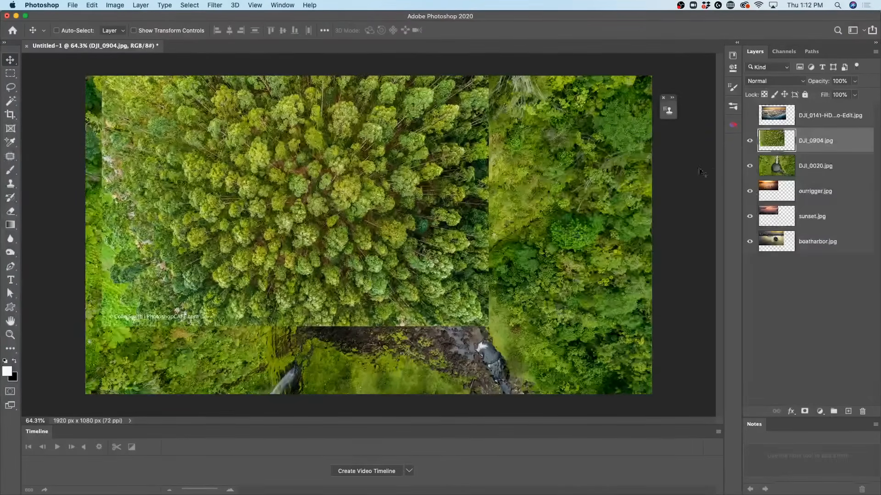
drag(744, 249, 756, 104)
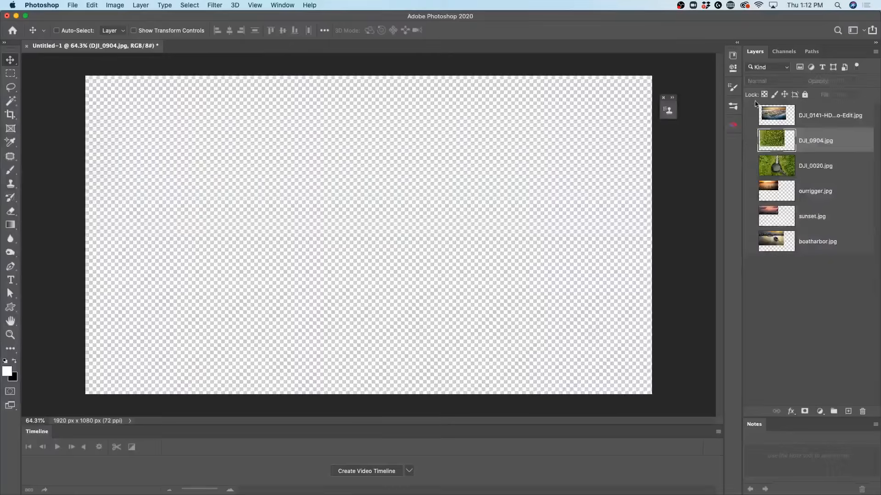
- Show the DJI_0141-HDR-Pano-Edit.jpg photo, align it to the canvas's upper-left corner, enlarge it to about 150% to fill the canvas, and hide it
click(750, 115)
click(771, 116)
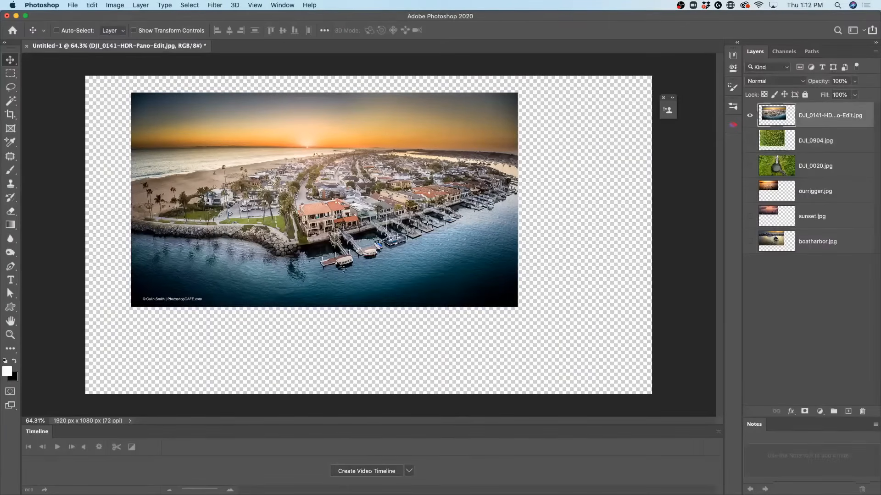
key(ctrl+t)
drag(397, 257, 349, 240)
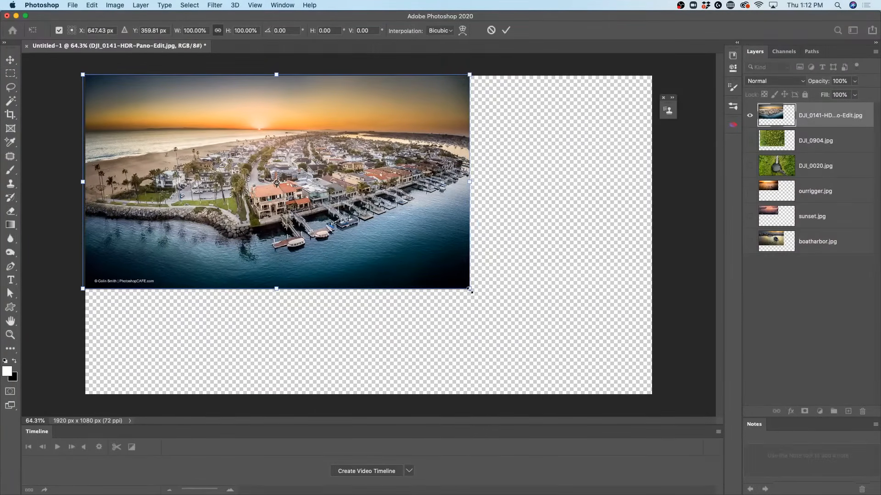
drag(470, 289, 657, 398)
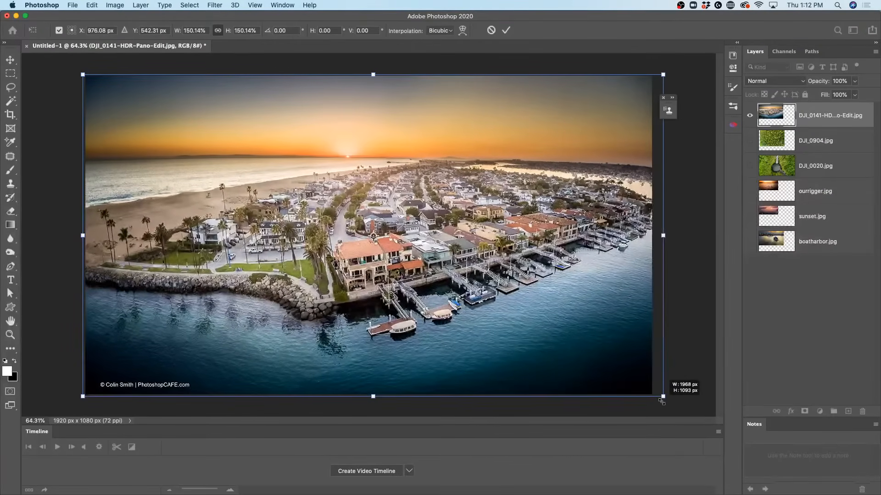
key(Return)
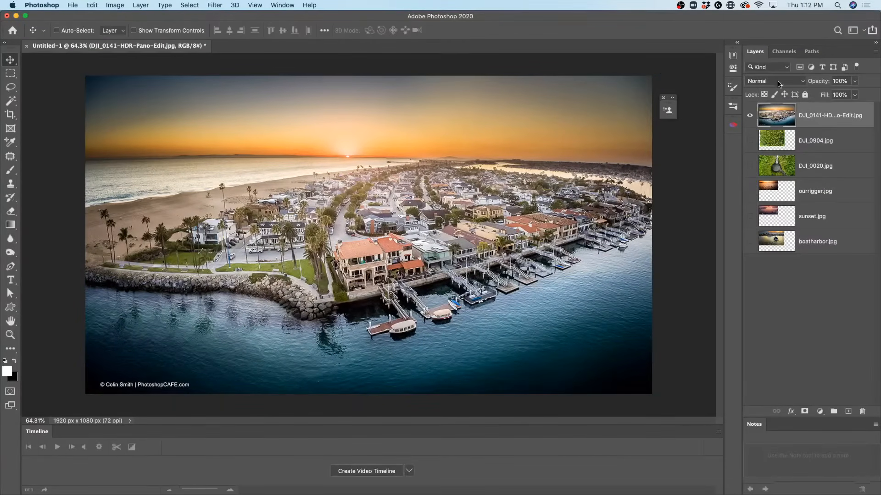
click(750, 116)
- Show the DJI_0904.jpg photo, scale it to about 149% and reposition it to fill the canvas, and hide it again
click(750, 140)
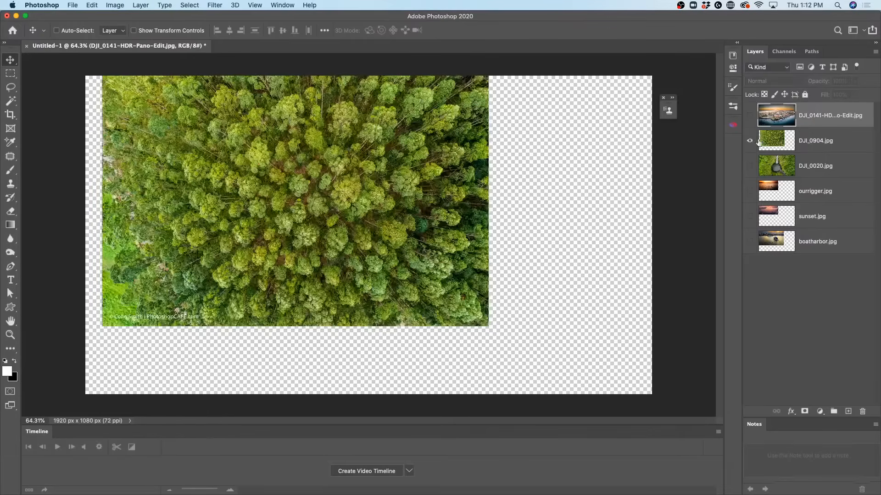
click(764, 144)
key(super+t)
drag(406, 166, 389, 164)
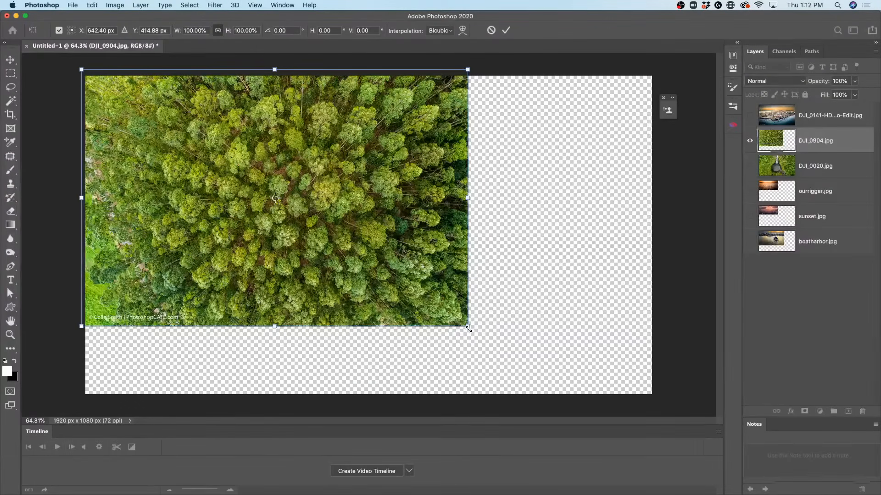
drag(468, 328, 665, 413)
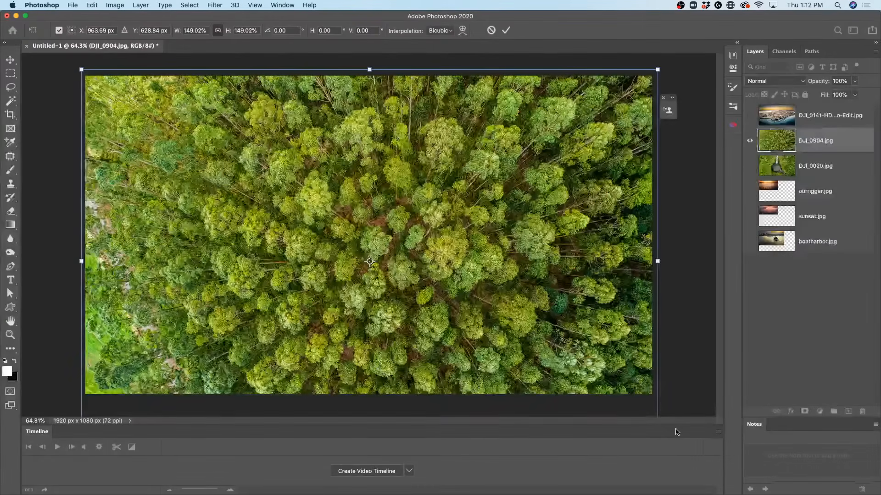
key(Return)
drag(485, 295, 481, 248)
drag(590, 214, 601, 212)
click(750, 140)
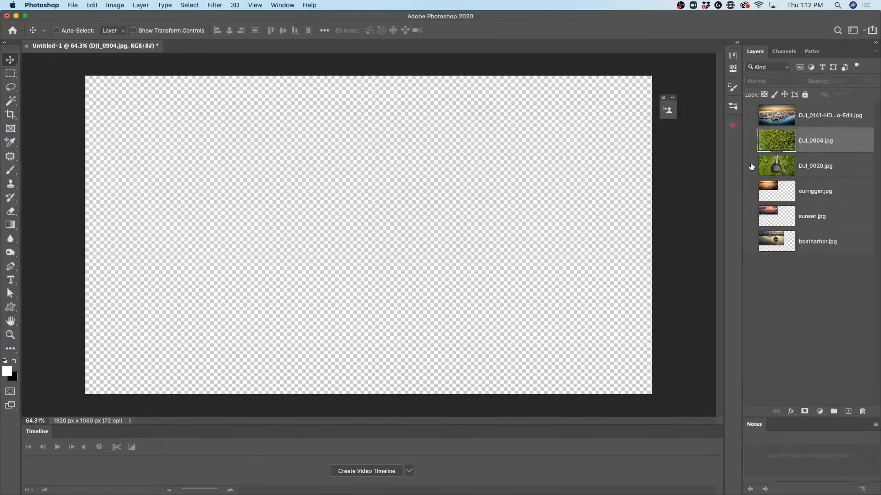
- Check the DJI_0020.jpg photo's fit on the canvas with Free Transform, leaving its scale at 100%
click(751, 166)
click(776, 166)
key(ctrl+t)
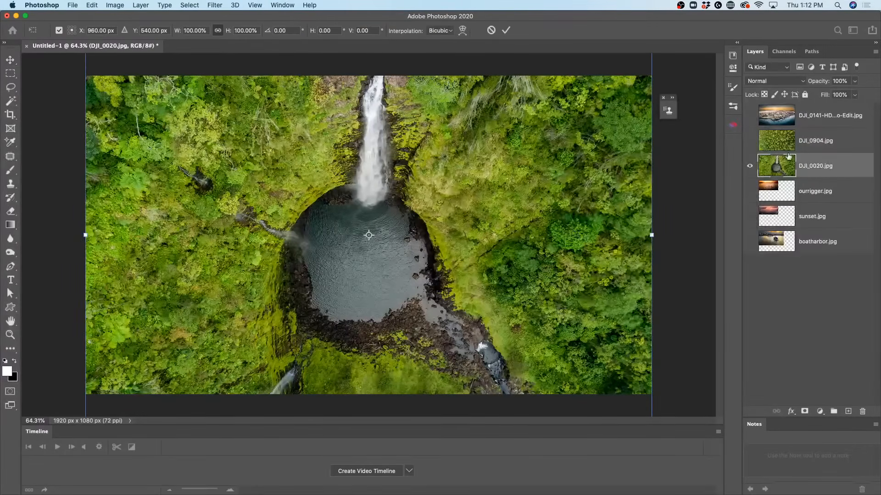
key(Return)
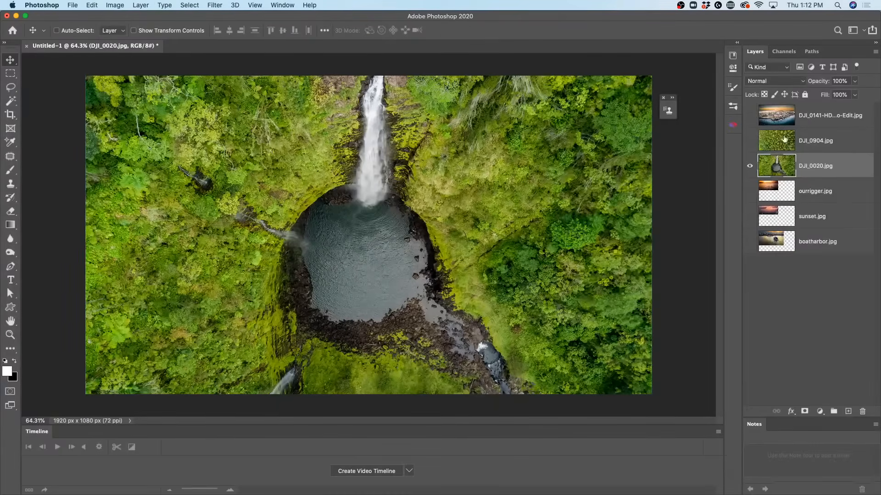
click(750, 166)
- Show the ourrigger.jpg photo, move it slightly down and left, and enlarge it to fill the canvas
click(751, 190)
click(779, 191)
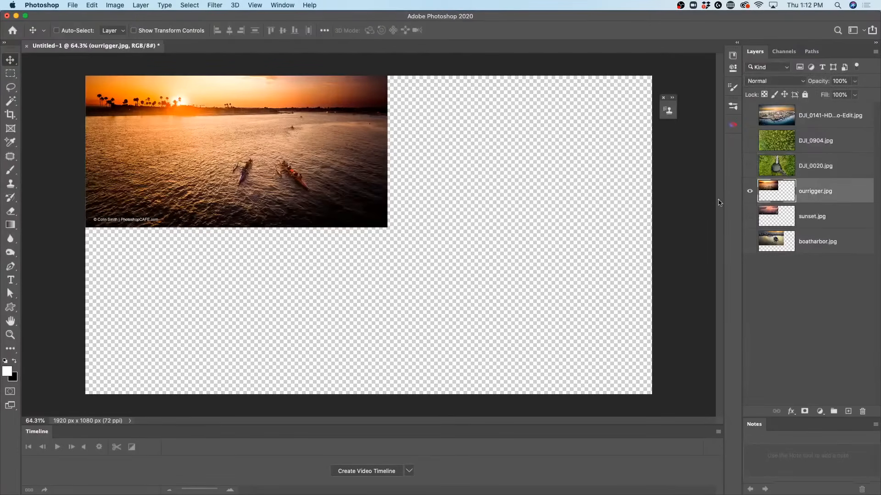
drag(257, 135, 253, 170)
key(ctrl+t)
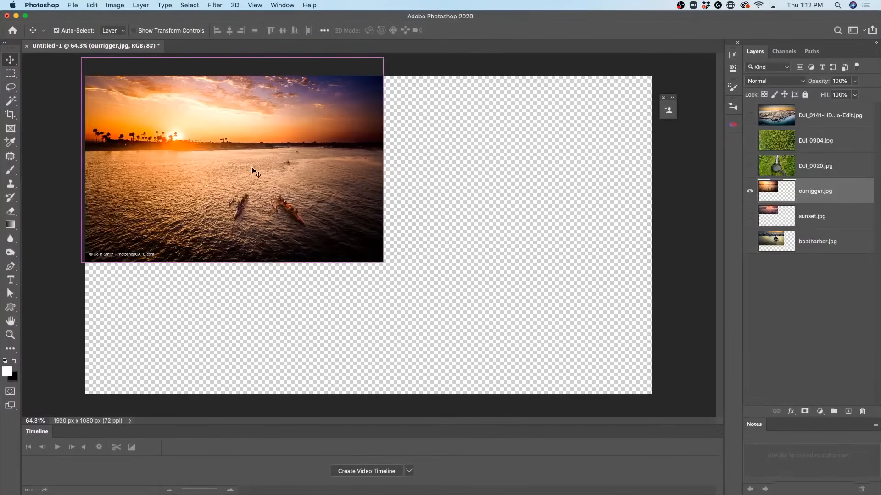
drag(383, 260, 720, 369)
key(Return)
- Display sunset.jpg instead of ourrigger.jpg, enlarge it to fill the canvas, and nudge it up to push the watermark out of frame
click(750, 216)
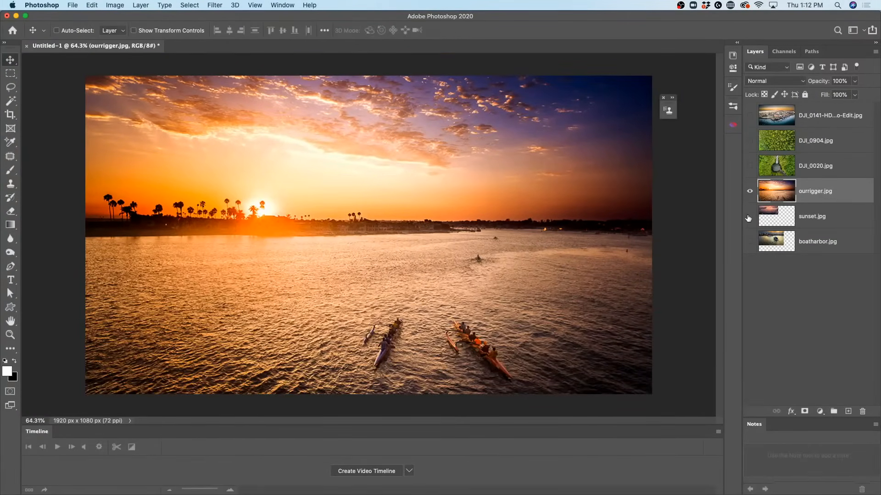
click(750, 191)
click(765, 216)
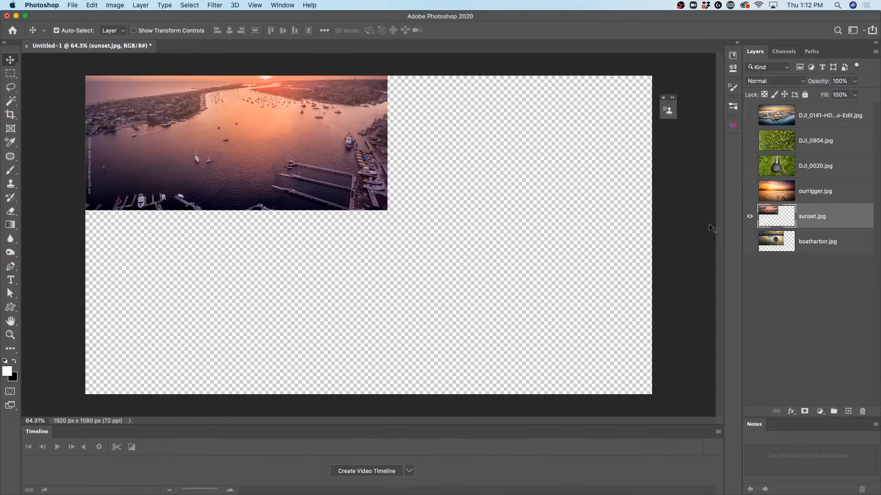
key(super+t)
drag(322, 144, 320, 190)
drag(385, 255, 681, 397)
key(Return)
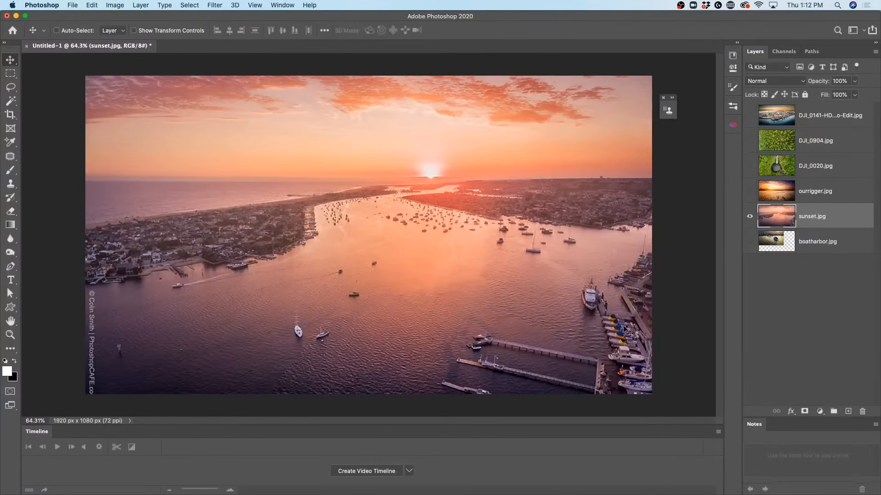
drag(623, 328, 615, 301)
- Display boatharbor.jpg instead of sunset.jpg, scale it to about 149% to fill the canvas, and shift it slightly up
click(749, 241)
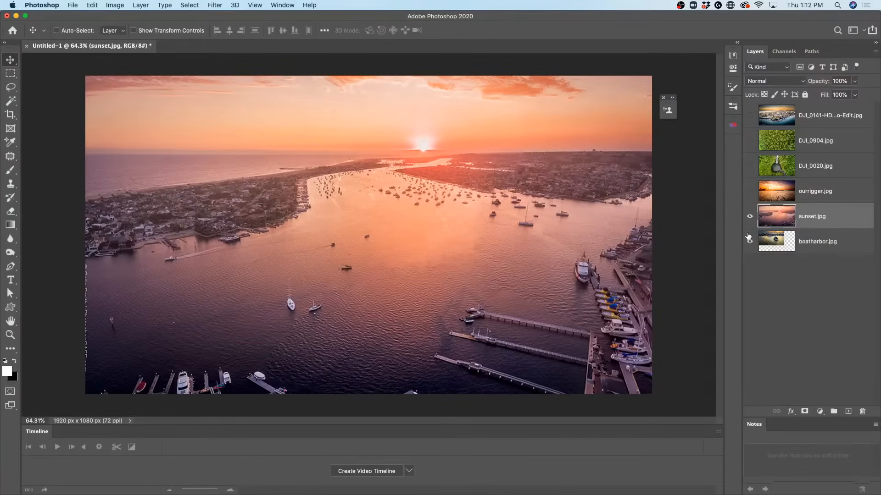
click(749, 216)
click(769, 250)
key(super+t)
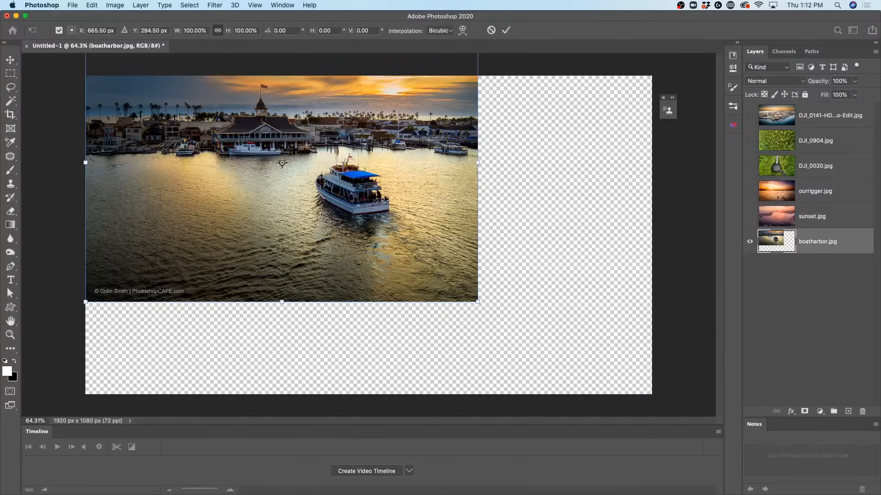
drag(265, 176, 261, 220)
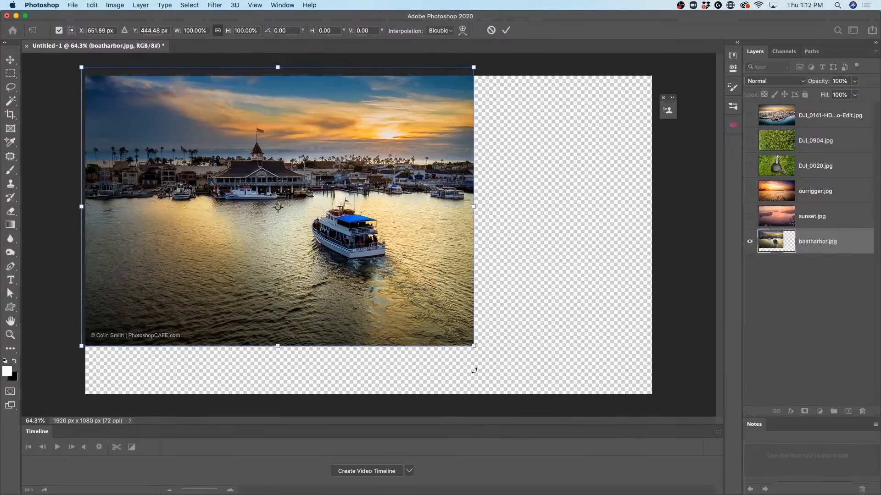
drag(477, 357, 698, 431)
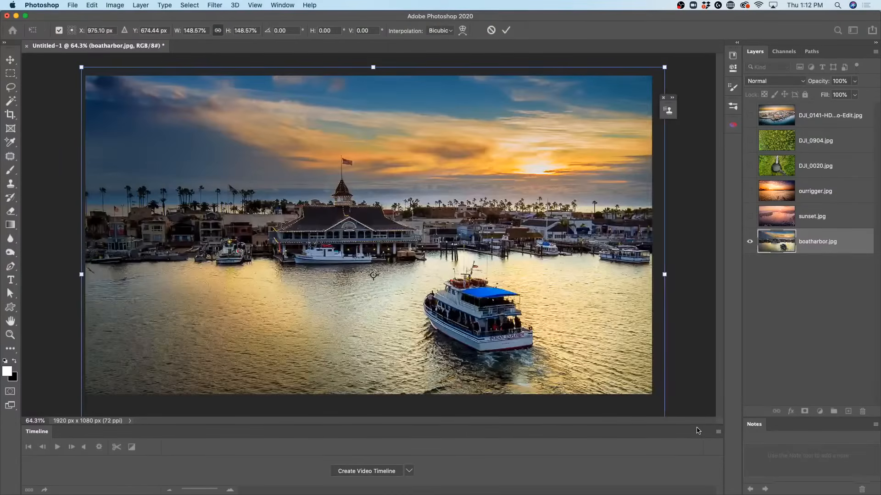
key(Return)
drag(585, 216, 582, 191)
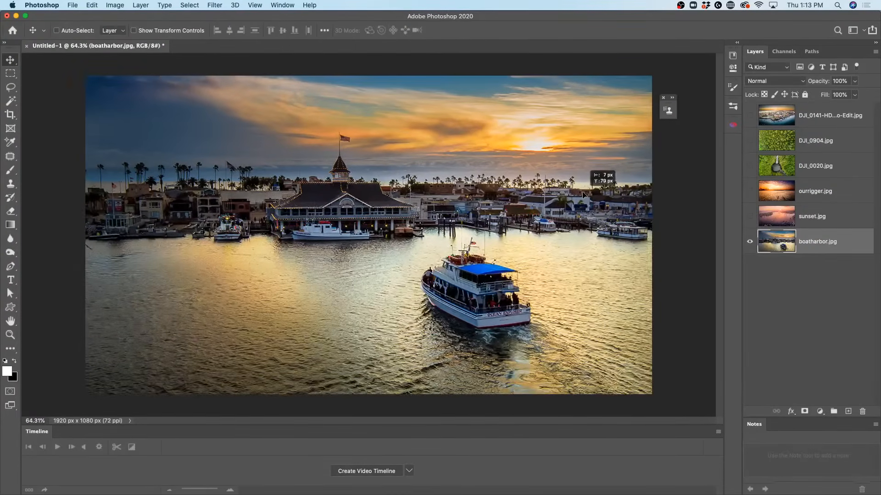
- Make all six layers visible and create a video timeline from them, enlarging the timeline area to fit every track
drag(749, 115, 753, 205)
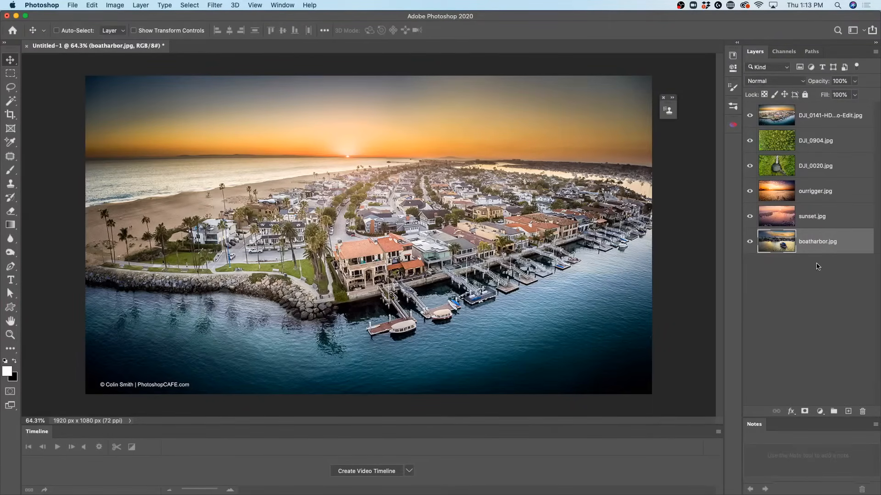
click(819, 118)
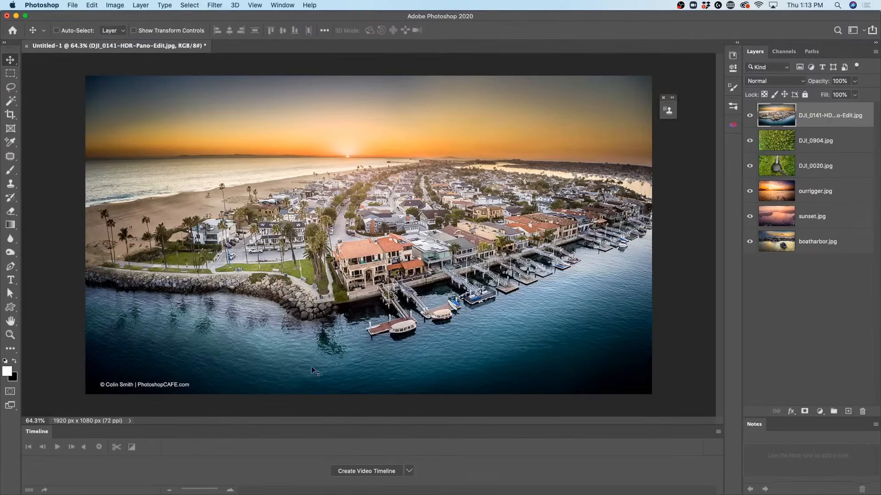
click(364, 469)
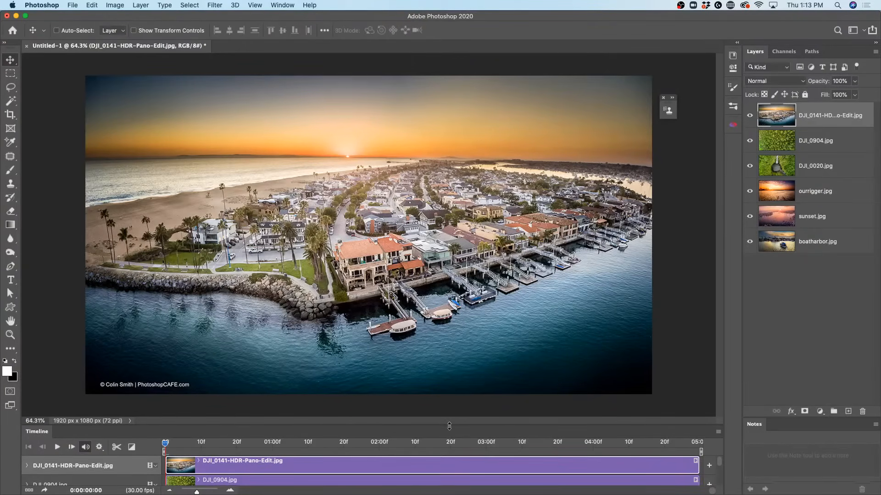
drag(449, 425, 455, 327)
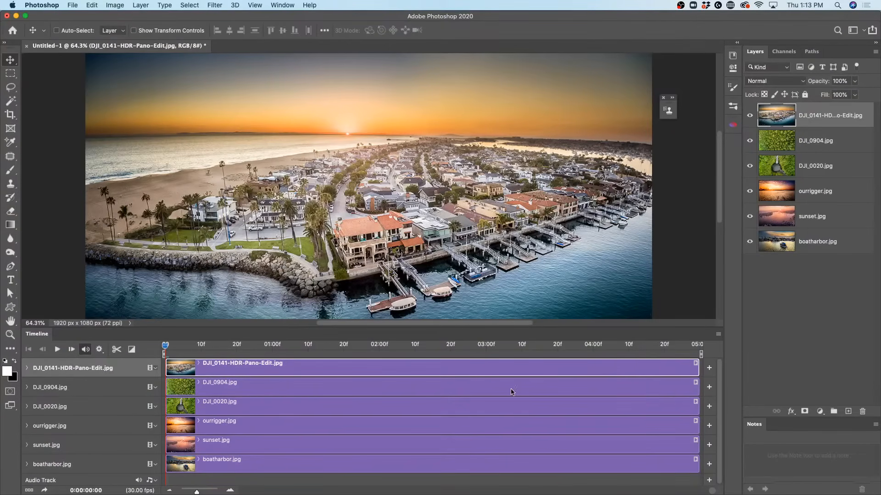
- Play the timeline from near its start and stop the playhead at about 0:00:03:05
click(169, 348)
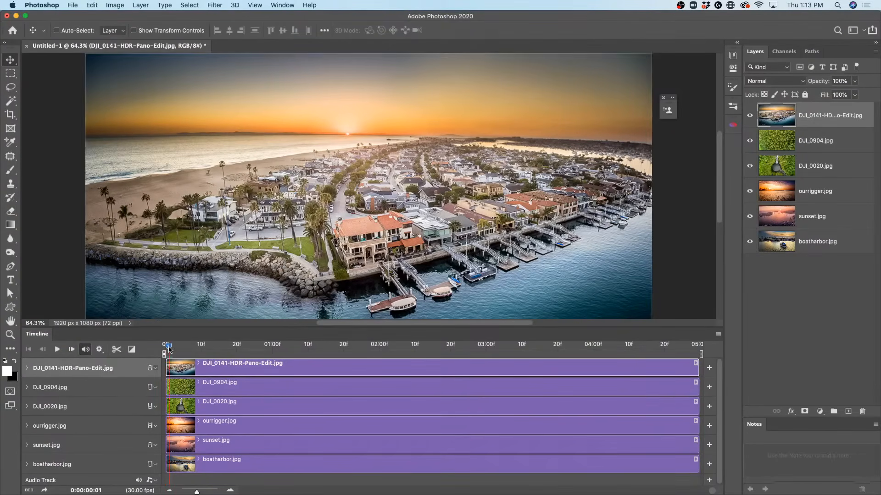
click(58, 349)
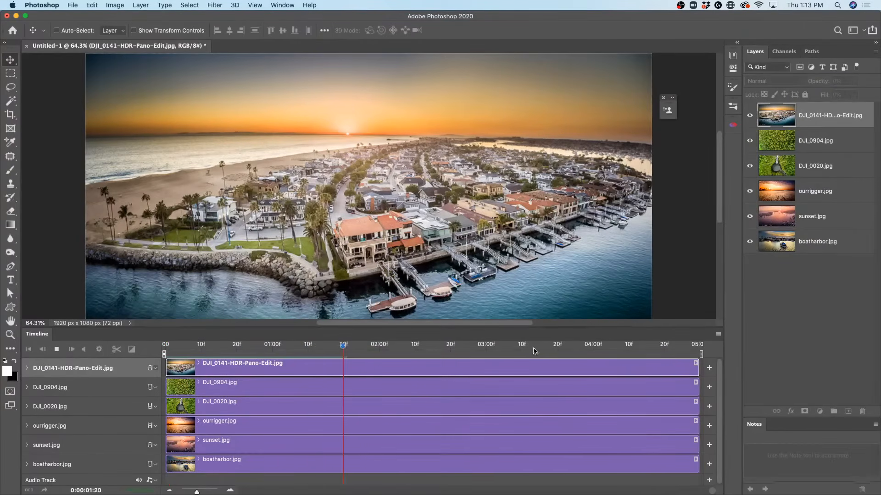
click(56, 350)
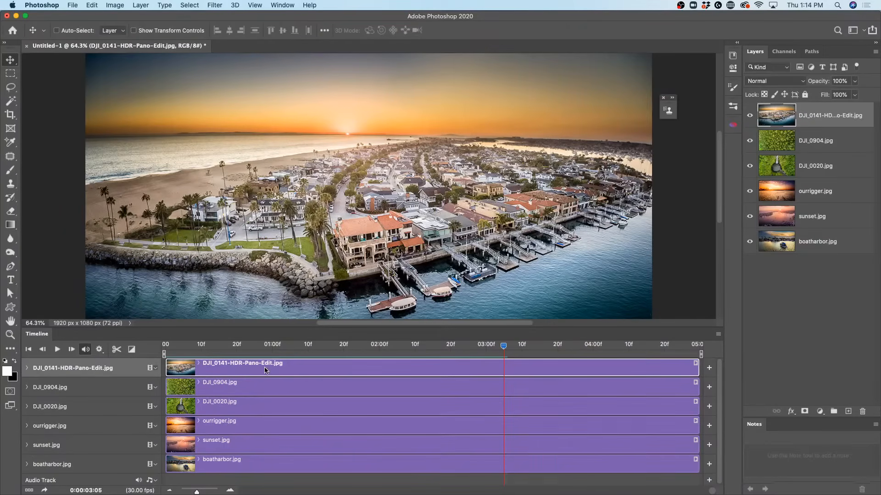
- Select all six clips and trim the end of each one to the playhead at 0:00:03:05
shift+click(254, 467)
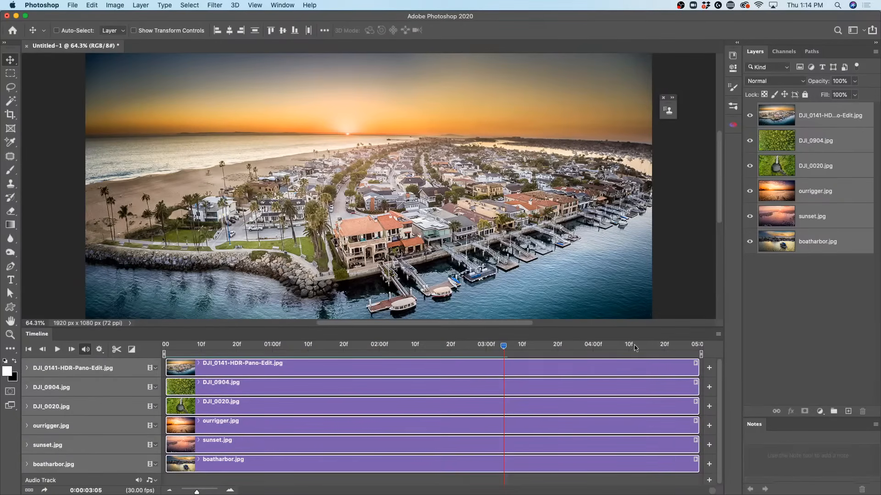
drag(697, 364, 503, 363)
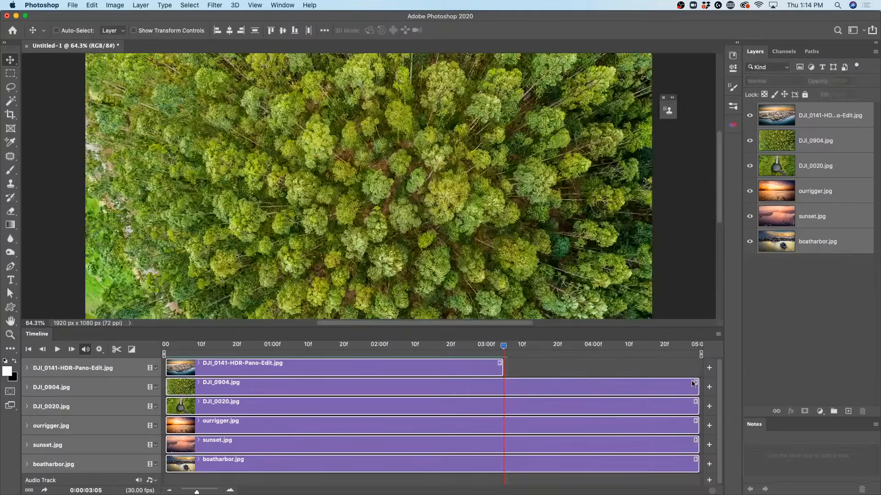
drag(697, 383, 503, 383)
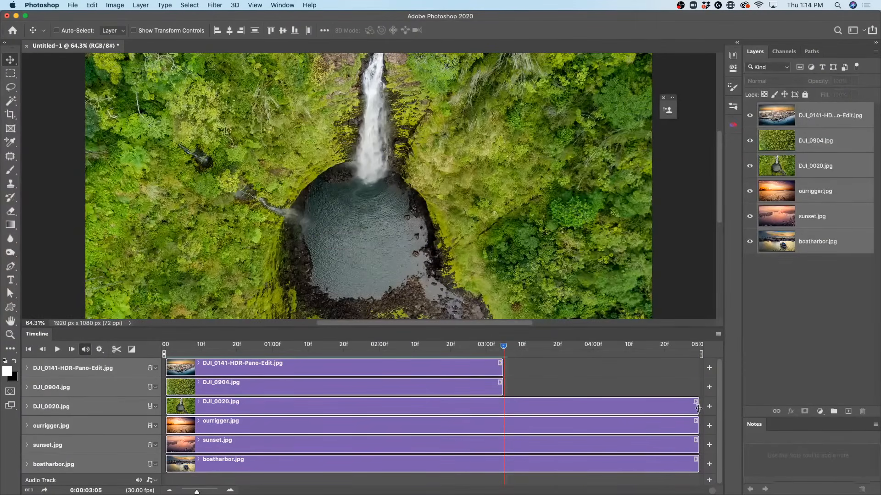
drag(698, 408, 503, 408)
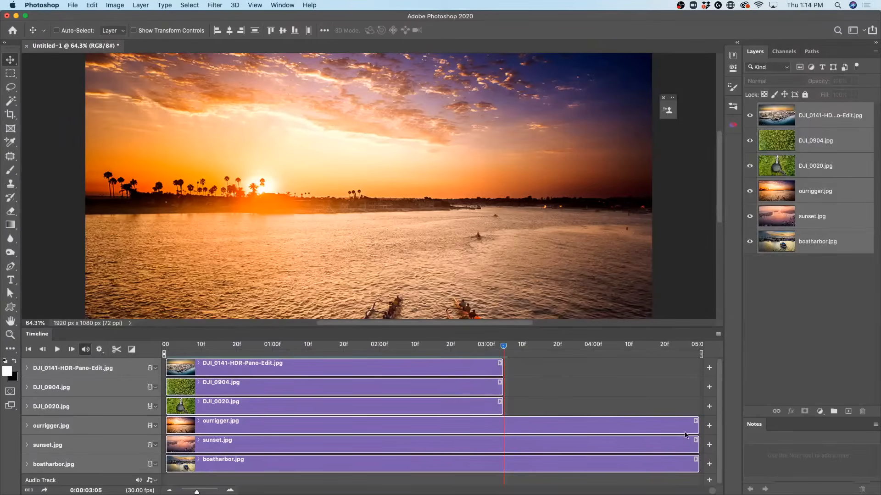
drag(696, 425, 502, 424)
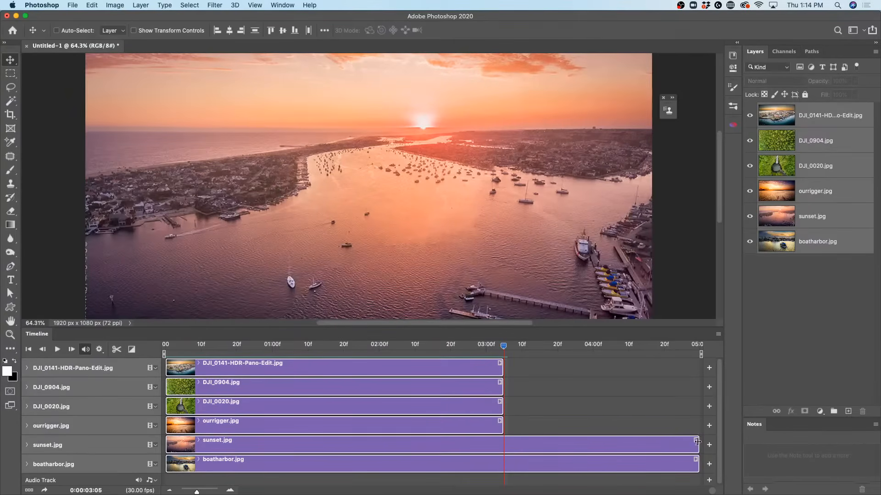
drag(698, 441, 502, 442)
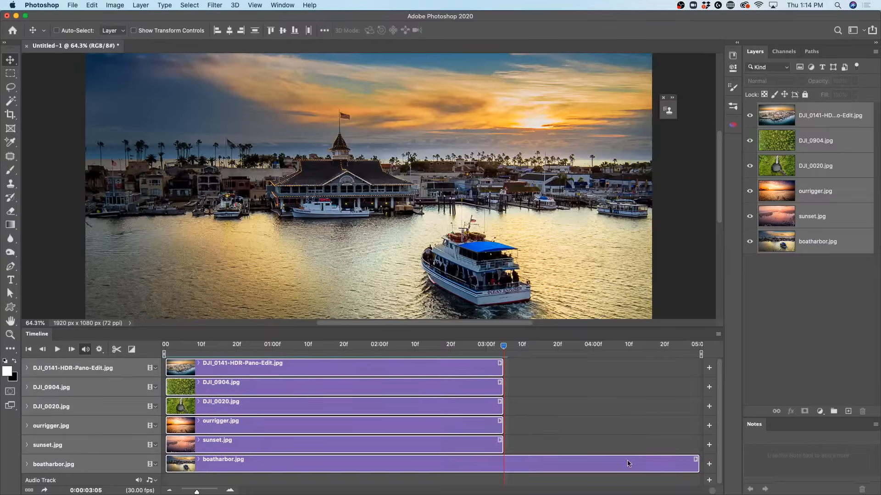
drag(697, 463, 502, 460)
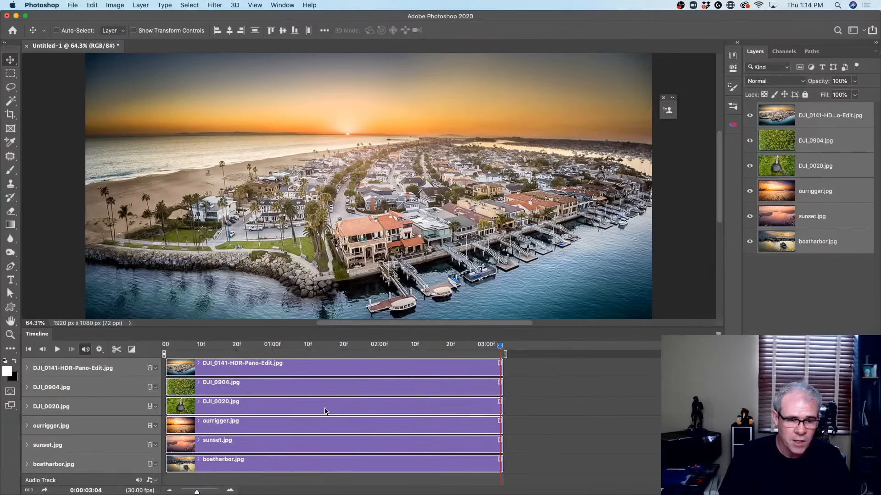
drag(196, 492, 190, 492)
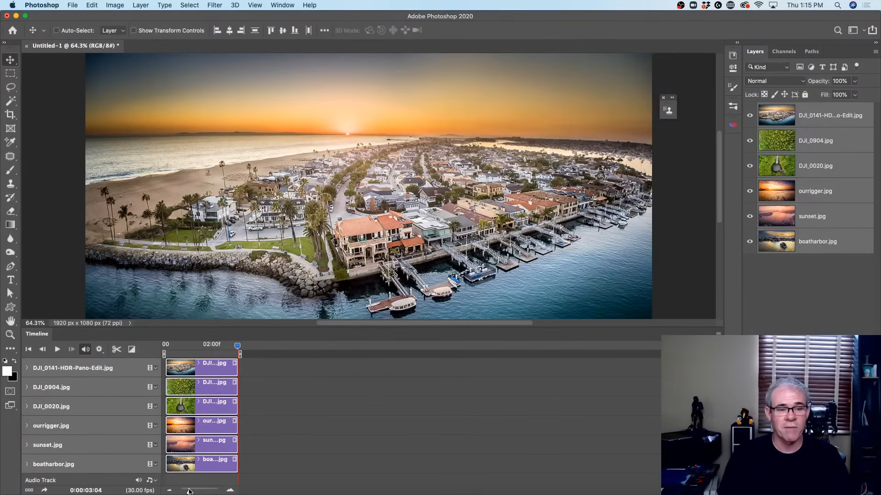
- Arrange the six clips end to end on the top track in stacking order, from DJI_0141-HDR-Pano-Edit.jpg through boatharbor.jpg
click(271, 431)
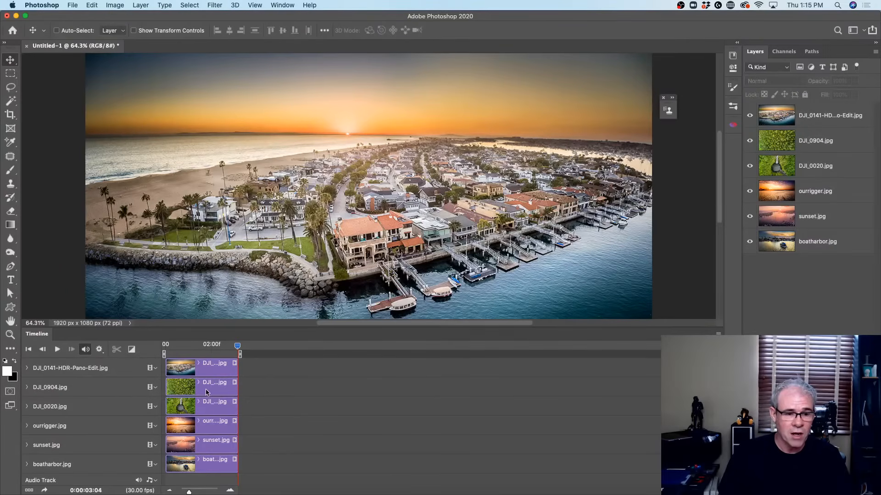
drag(206, 392, 292, 378)
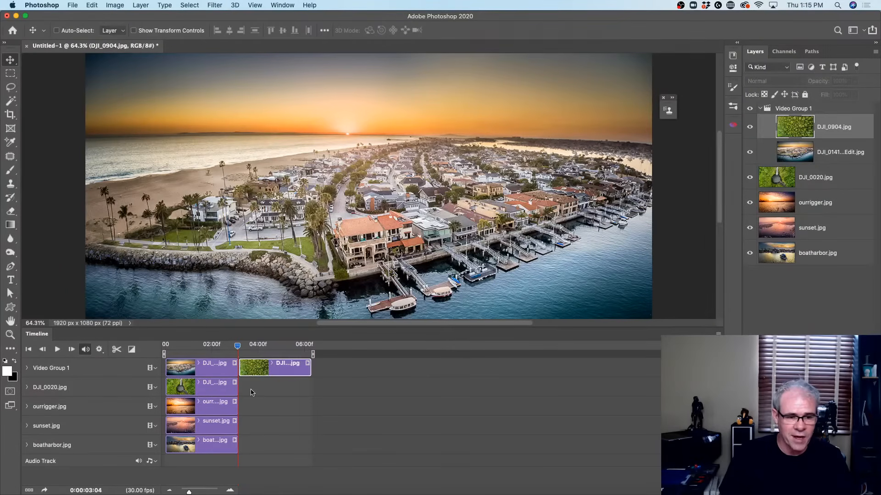
drag(209, 389, 356, 370)
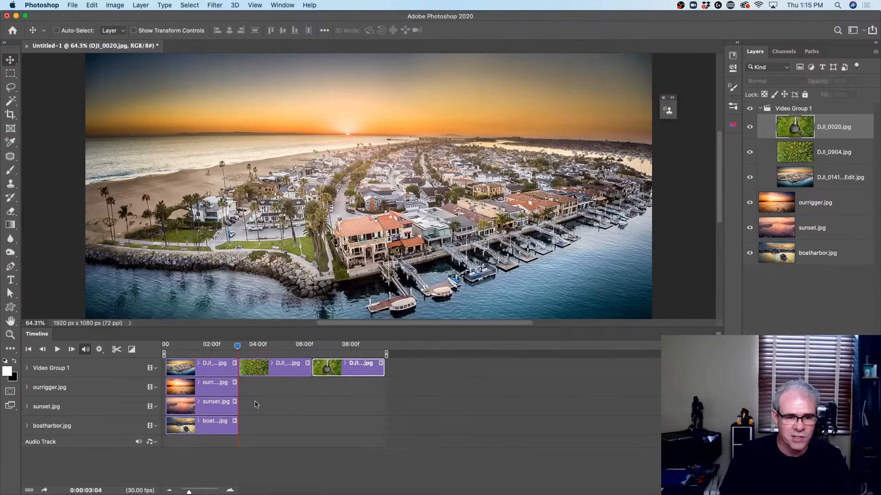
drag(208, 392, 428, 374)
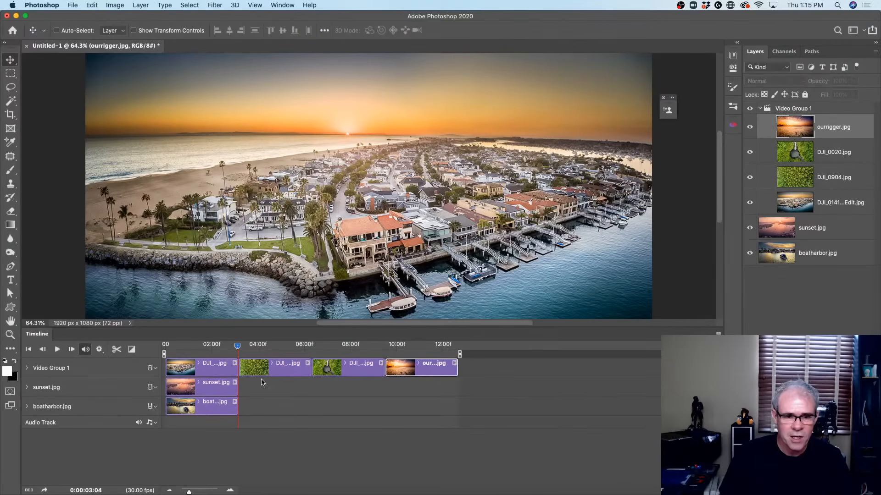
drag(191, 385, 484, 369)
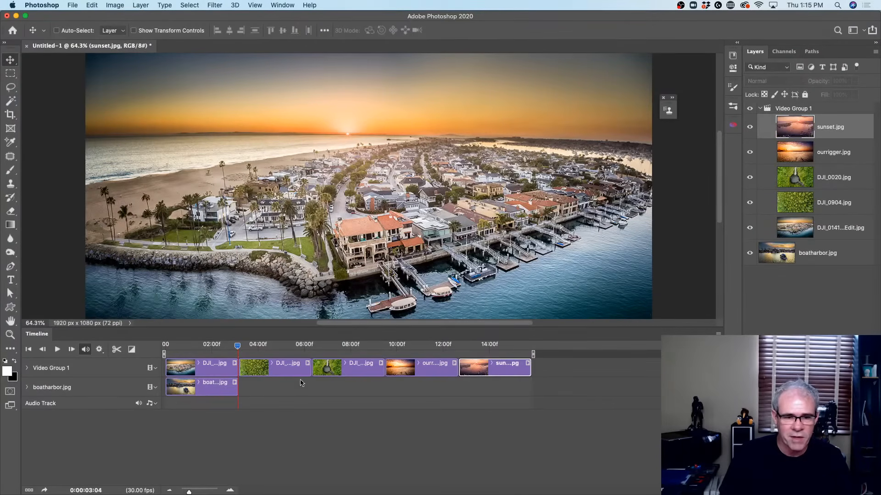
drag(208, 386, 600, 369)
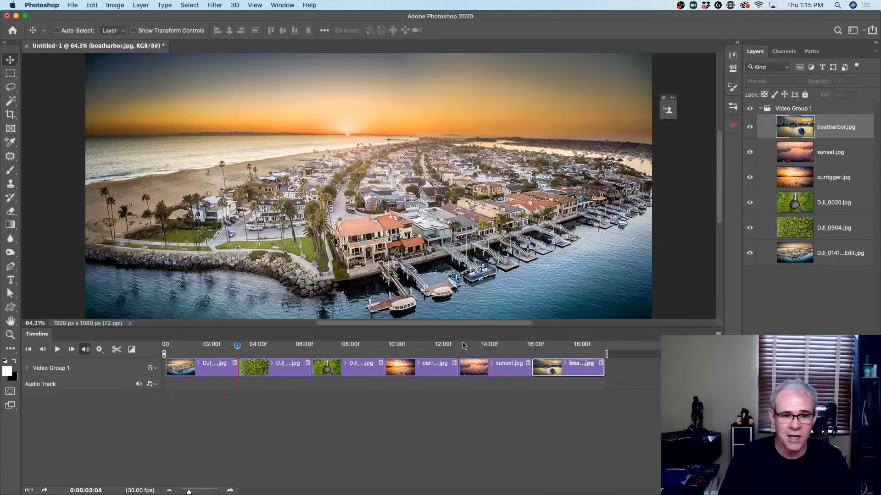
- Select individual layers in Video Group 1 to examine which timeline clip each one corresponds to
click(840, 254)
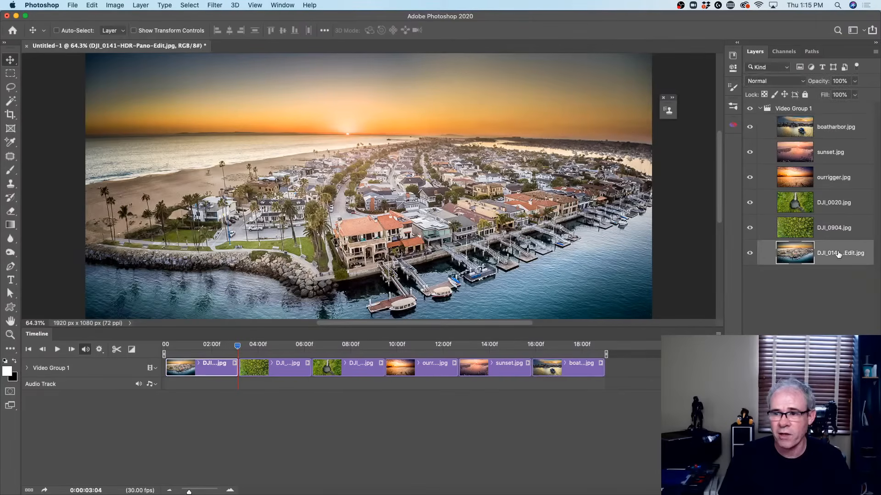
click(277, 370)
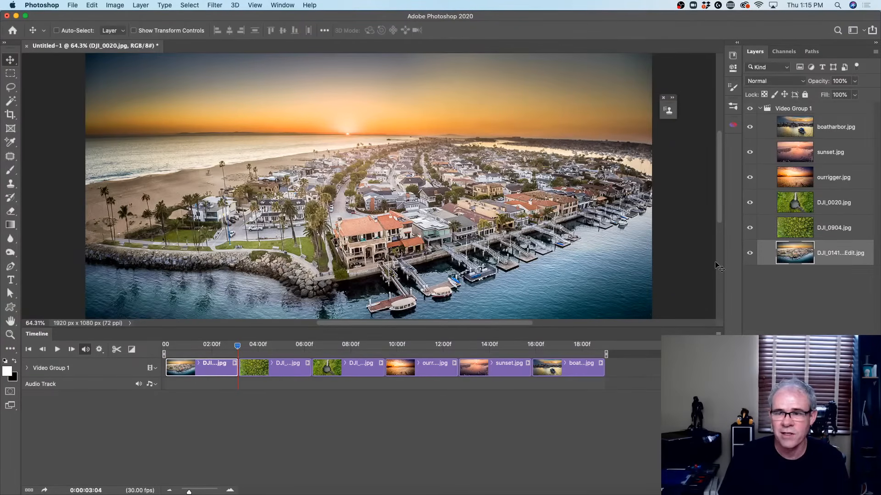
click(823, 181)
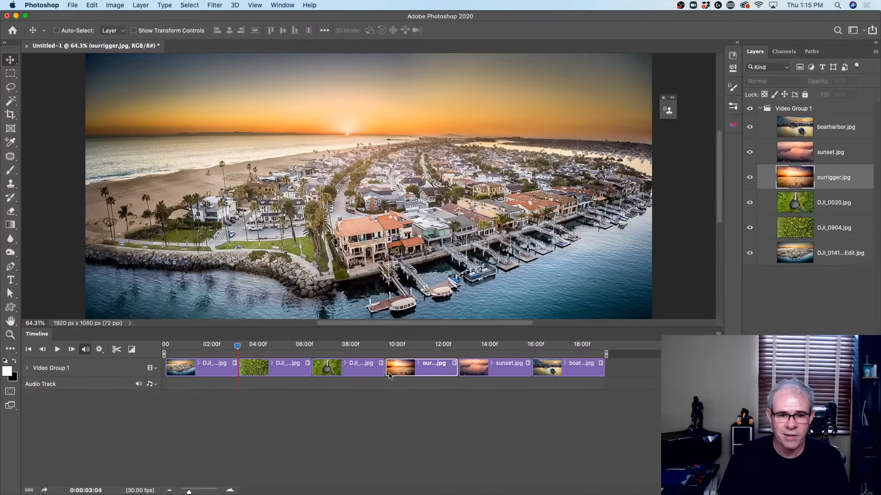
click(832, 204)
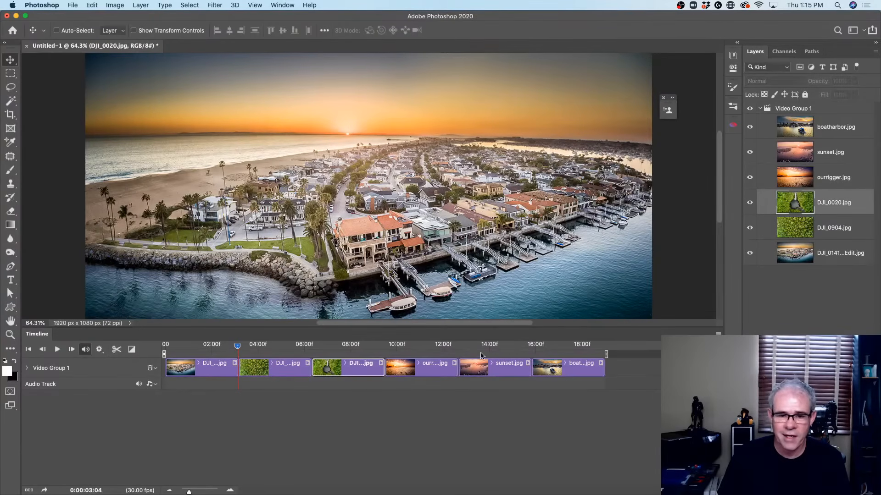
click(822, 154)
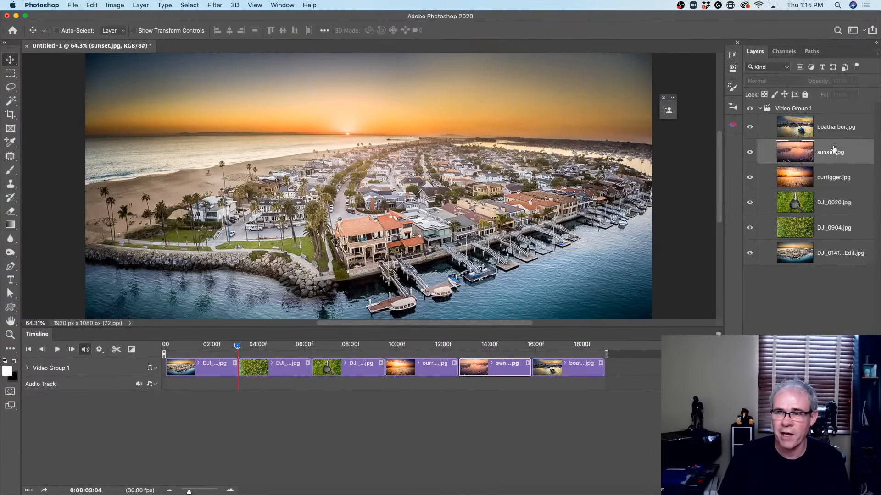
click(831, 133)
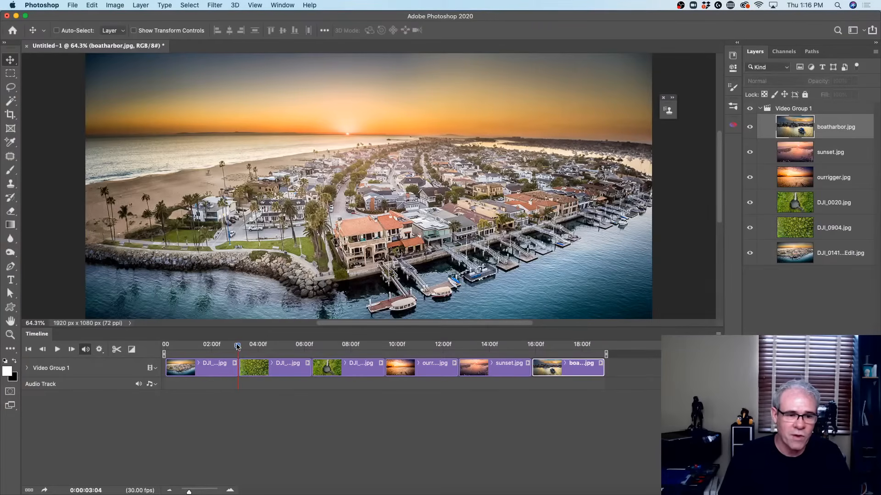
- Play the slideshow from the beginning, stop at about 0:00:10:13, and shrink the timeline area to show the whole canvas
drag(238, 347, 163, 349)
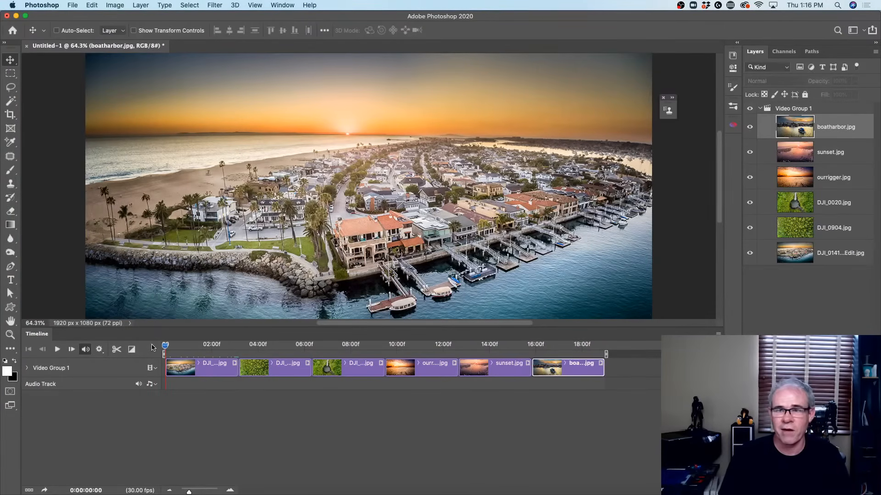
click(57, 349)
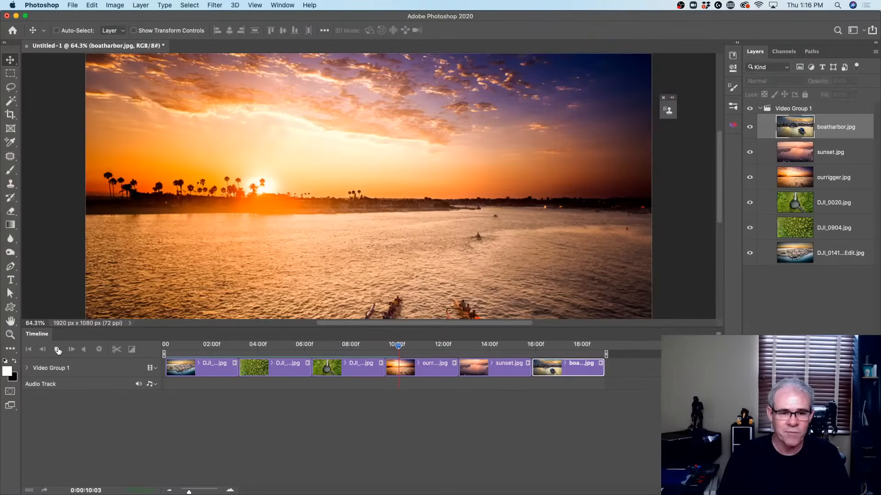
drag(123, 329, 121, 389)
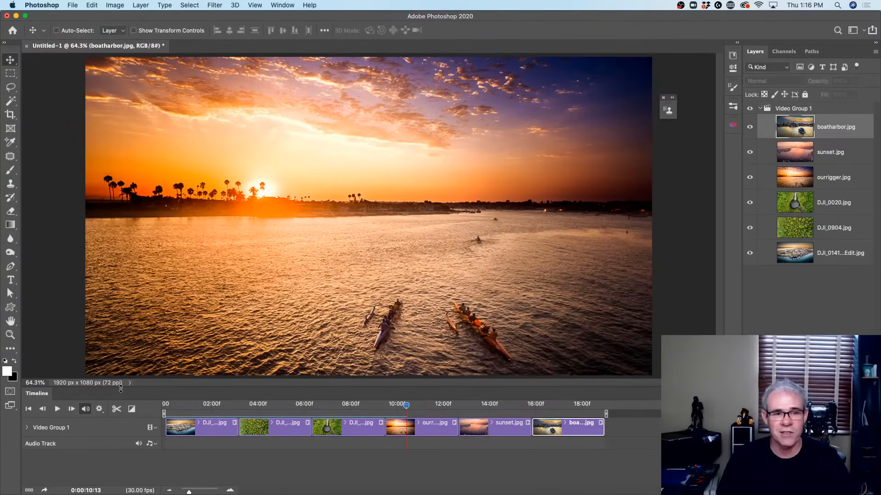
- Trim every clip except DJI_0020.jpg to roughly two seconds by shortening it on the timeline
click(213, 427)
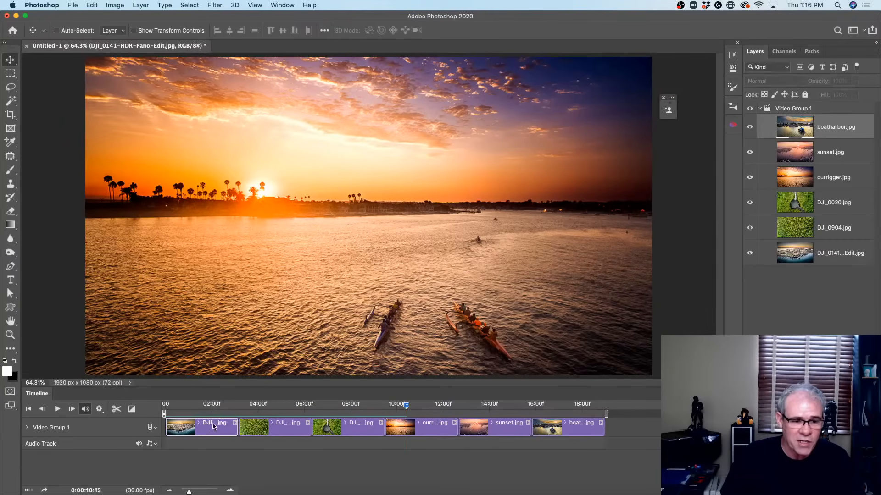
drag(236, 424, 210, 425)
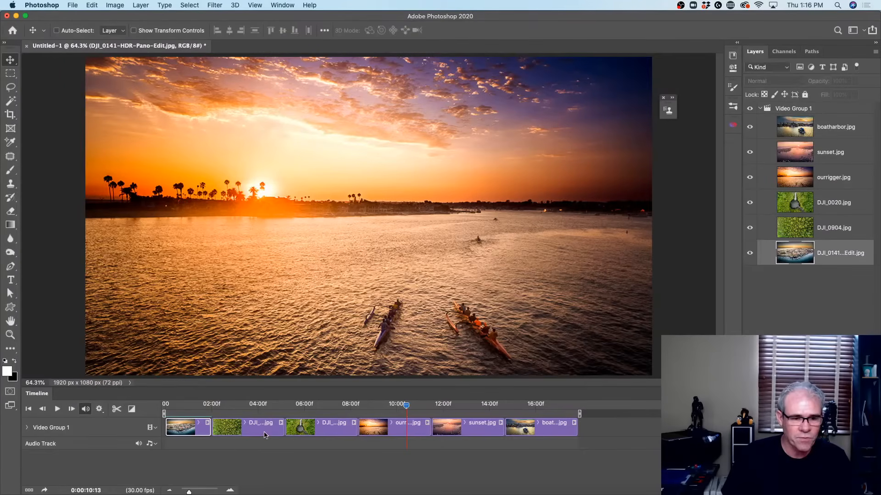
drag(283, 424, 259, 425)
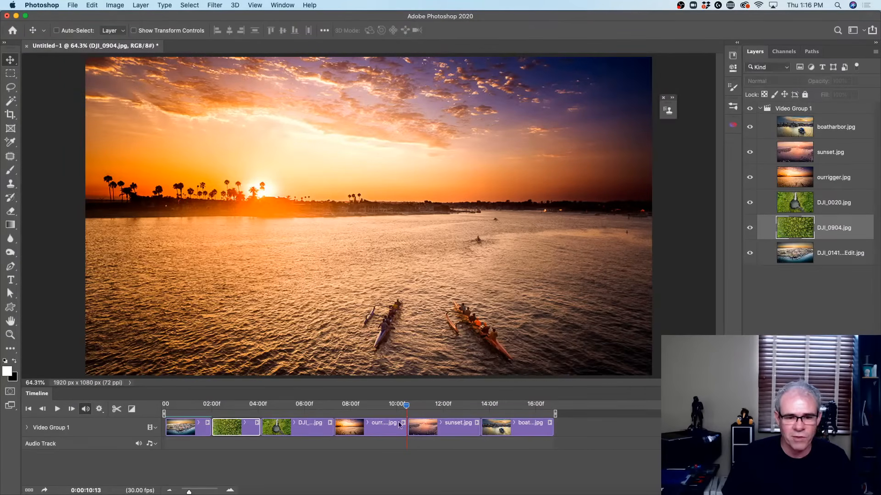
click(332, 425)
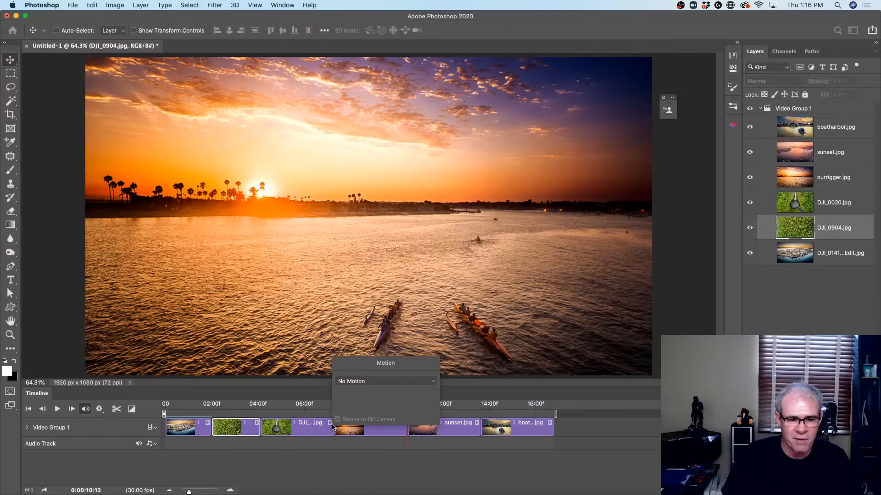
click(345, 433)
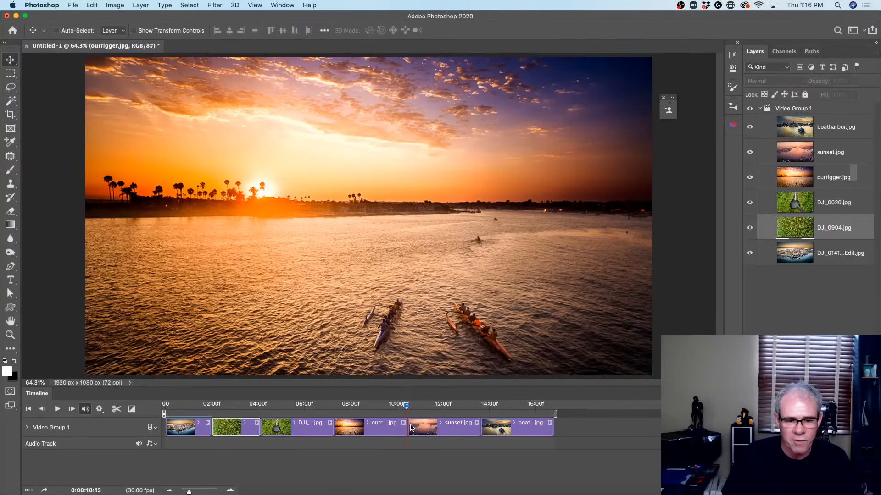
drag(409, 426, 388, 426)
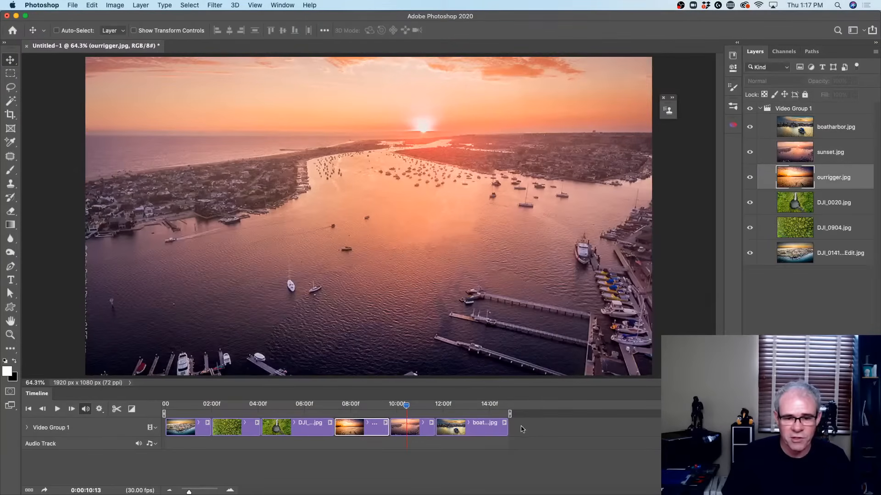
drag(507, 426, 479, 425)
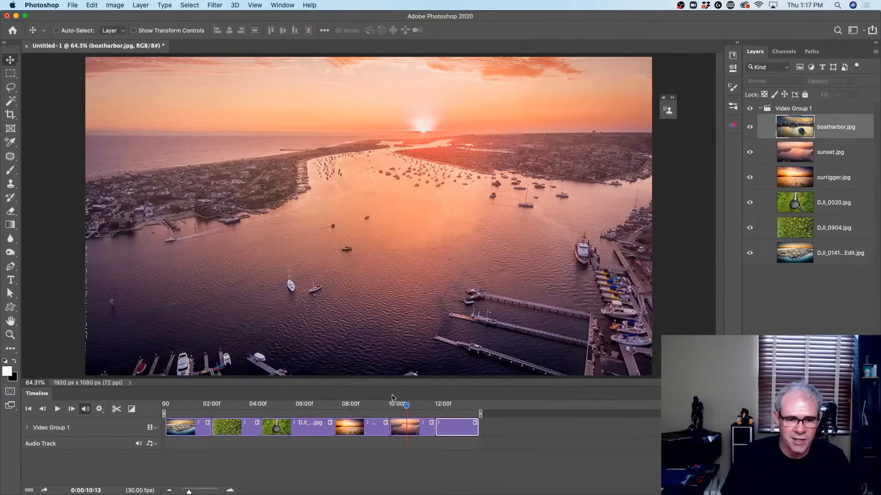
- Return the playhead to 0:00:00:00 and apply Pan motion at angle 0 to the first clip, with Resize to Fill Canvas on
drag(406, 406, 59, 400)
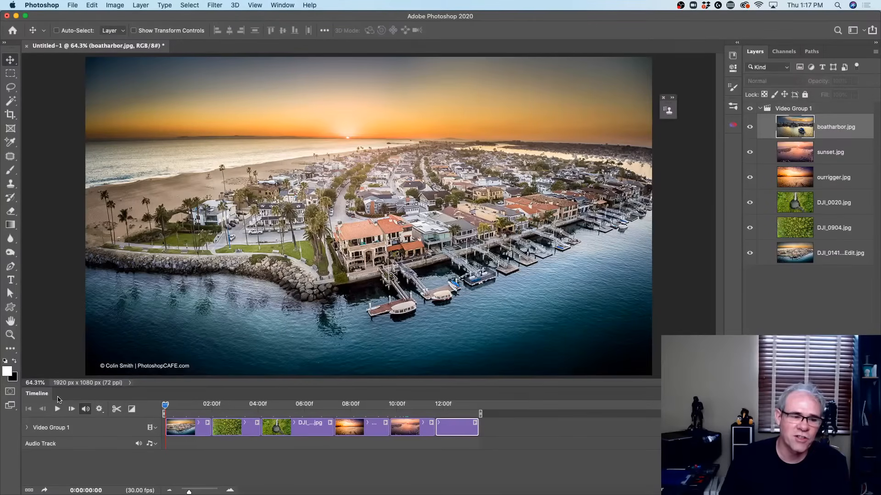
right_click(192, 427)
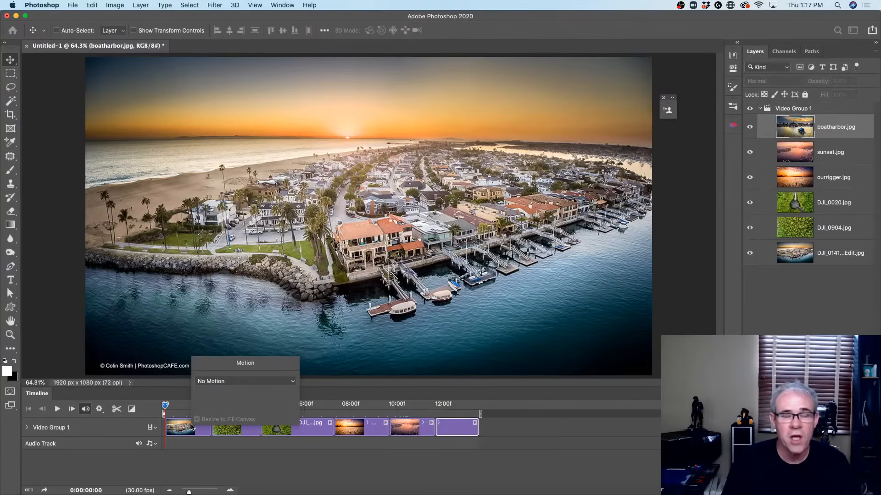
click(266, 380)
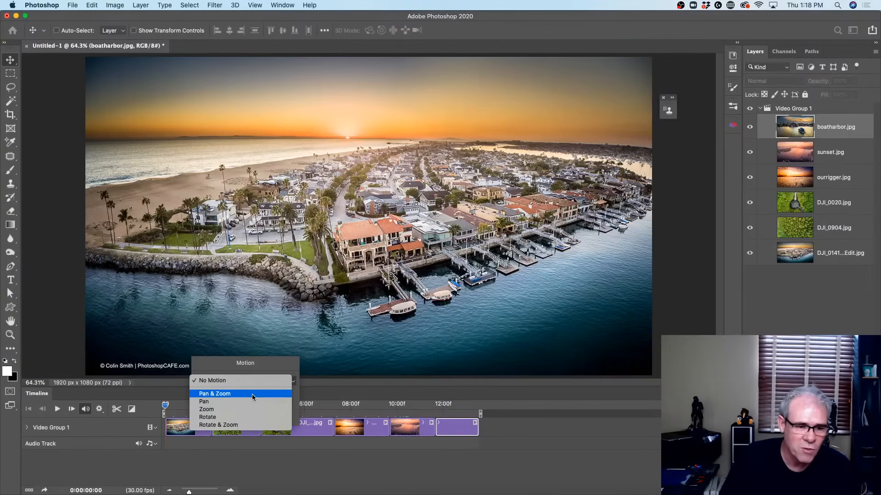
click(252, 401)
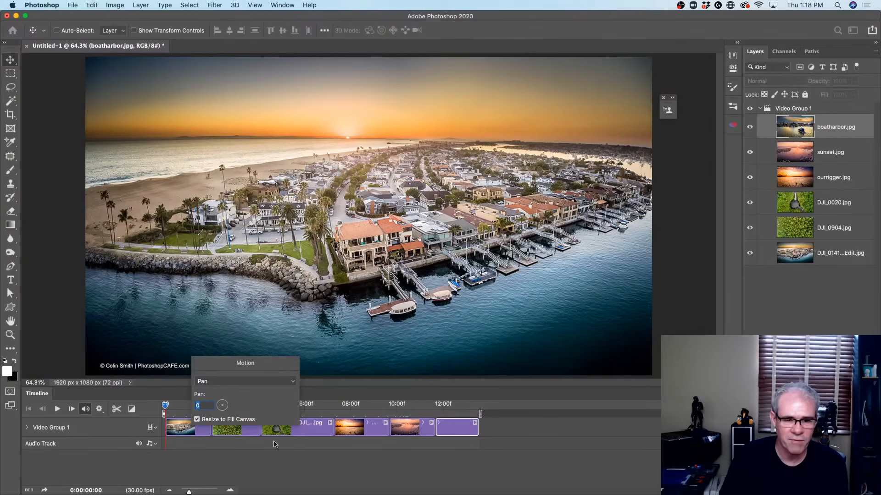
click(188, 430)
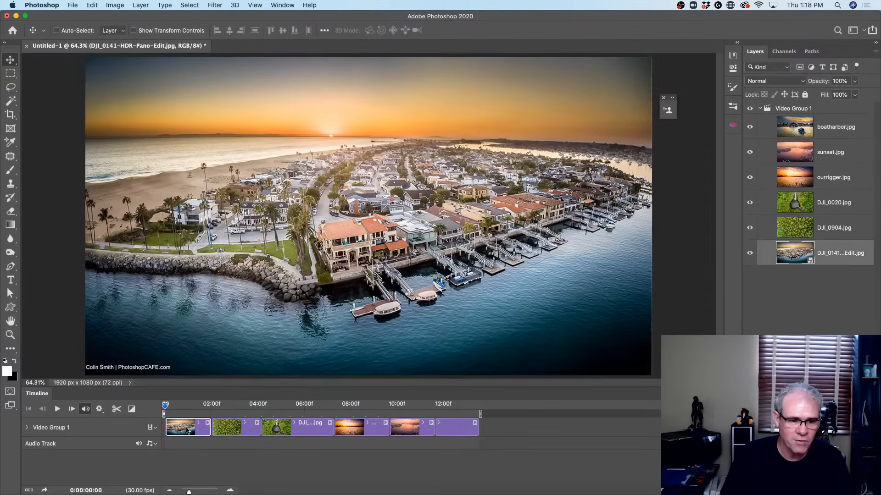
- Try a pan angle of 178 on the first clip with the playhead at 0:00:00:04, and return the angle to 0
right_click(189, 428)
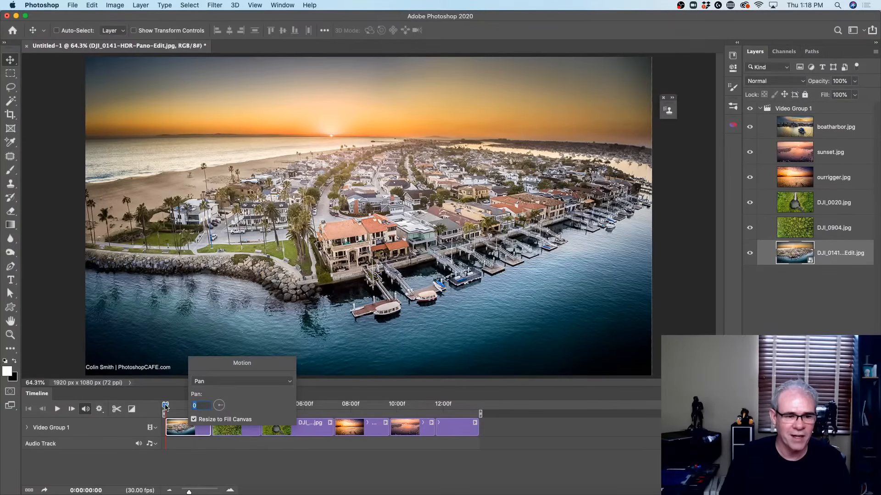
mouse_move(166, 407)
mouse_down()
mouse_move(214, 408)
mouse_move(168, 409)
mouse_up()
right_click(187, 426)
right_click(197, 429)
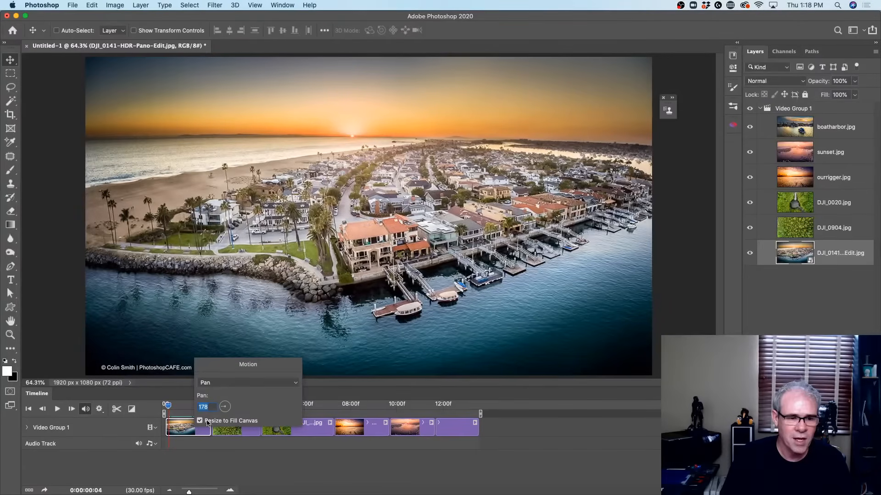
drag(224, 407, 236, 410)
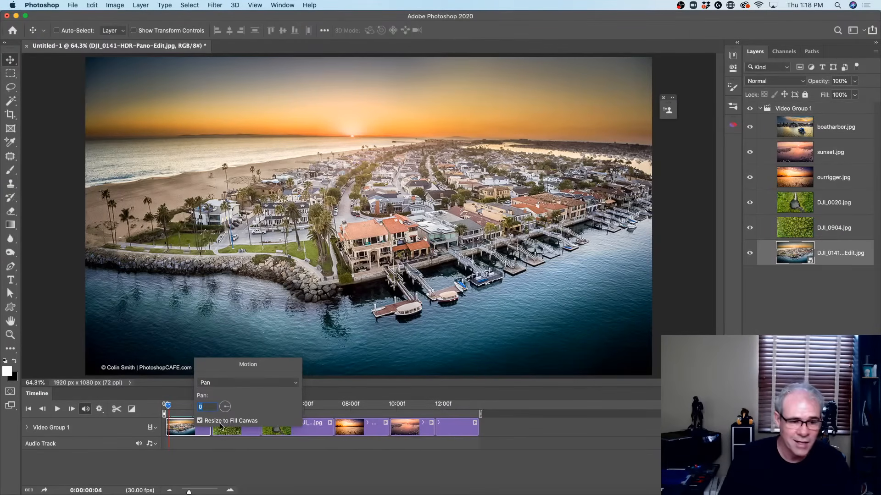
- Move the playhead to 0:00:02:21 and apply Zoom motion to the DJI_0904.jpg clip, using Zoom In and Resize to Fill Canvas
drag(168, 405, 228, 407)
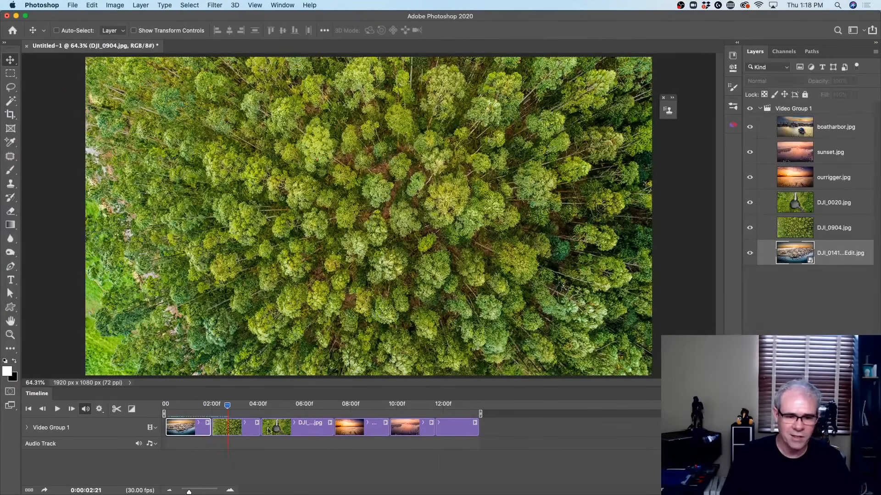
click(838, 226)
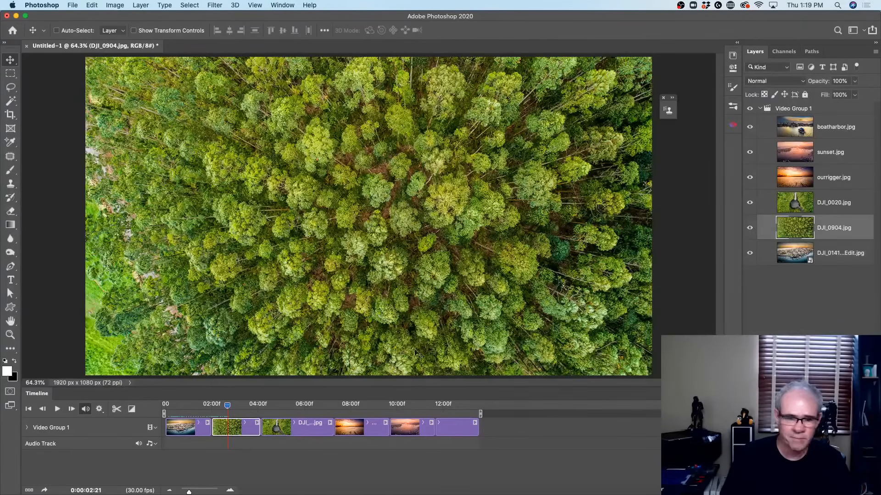
right_click(239, 429)
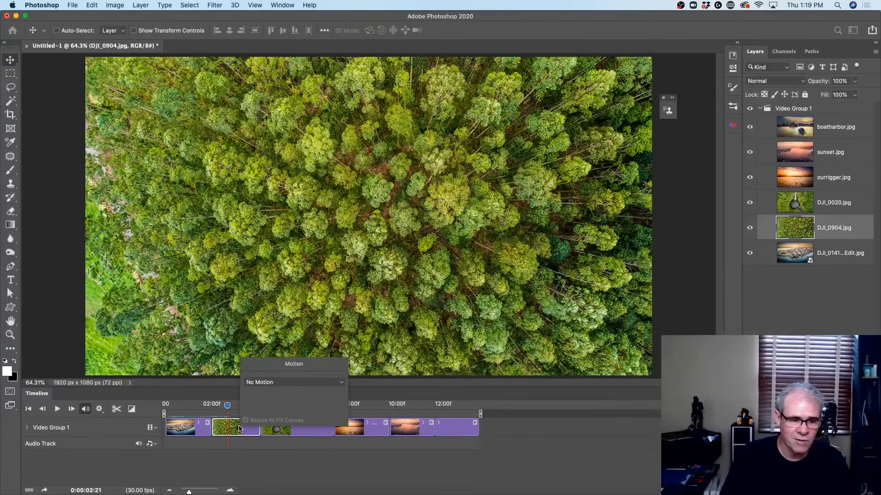
click(276, 382)
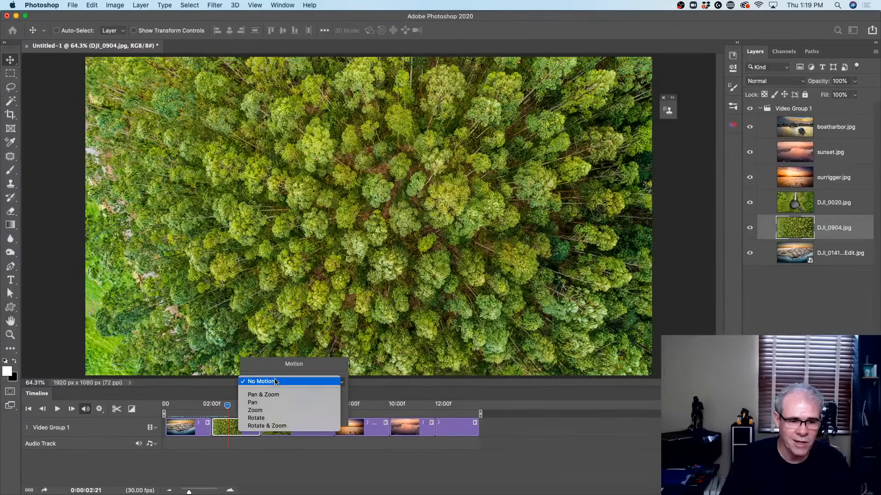
click(270, 410)
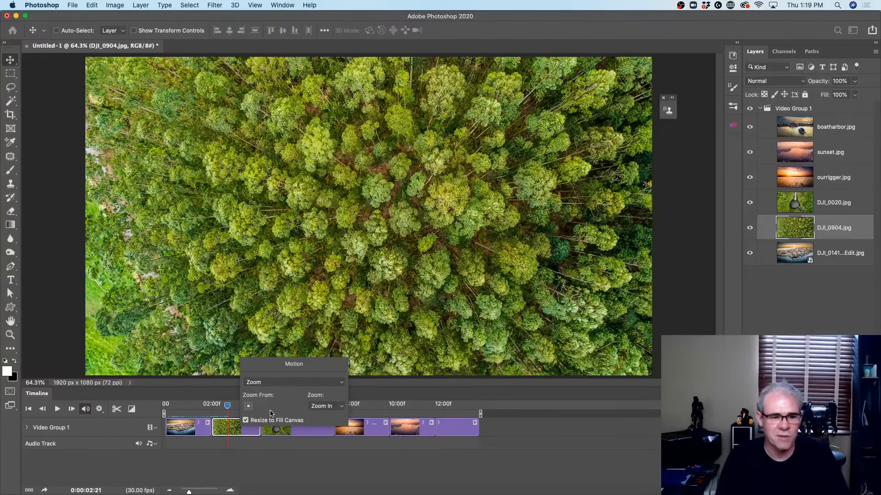
- Play the DJI_0904.jpg clip from its start to preview the Zoom In motion
click(212, 406)
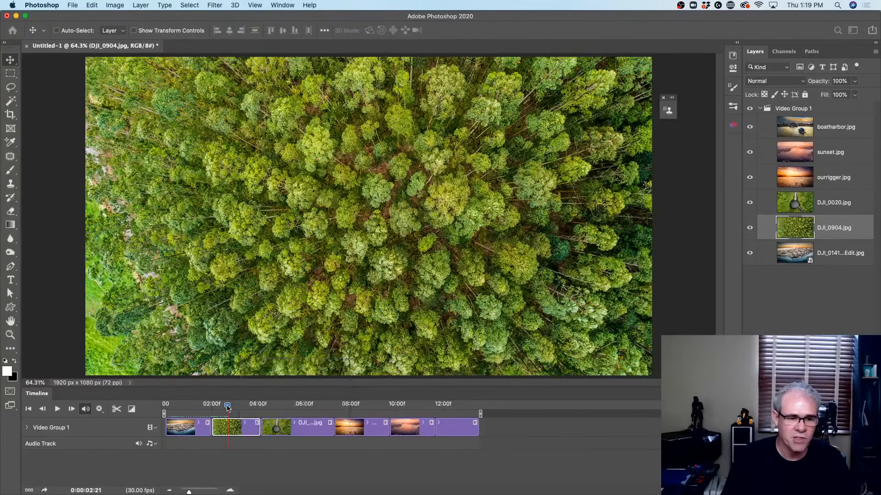
key(space)
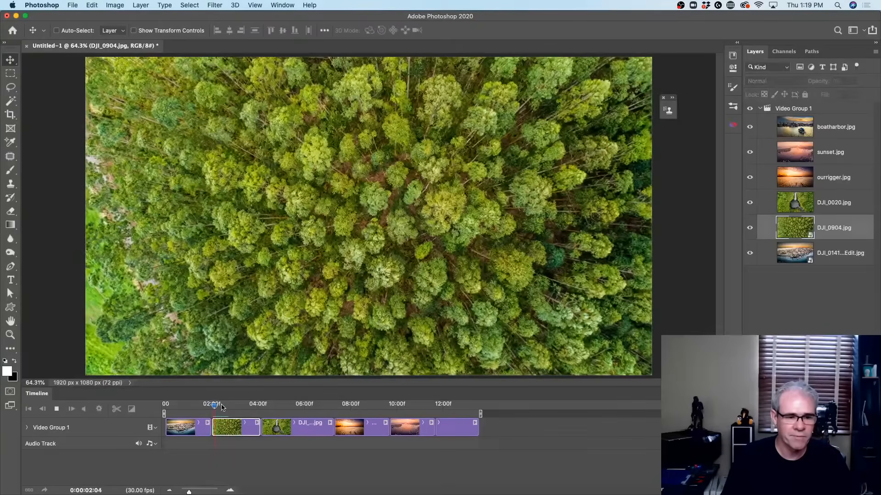
key(space)
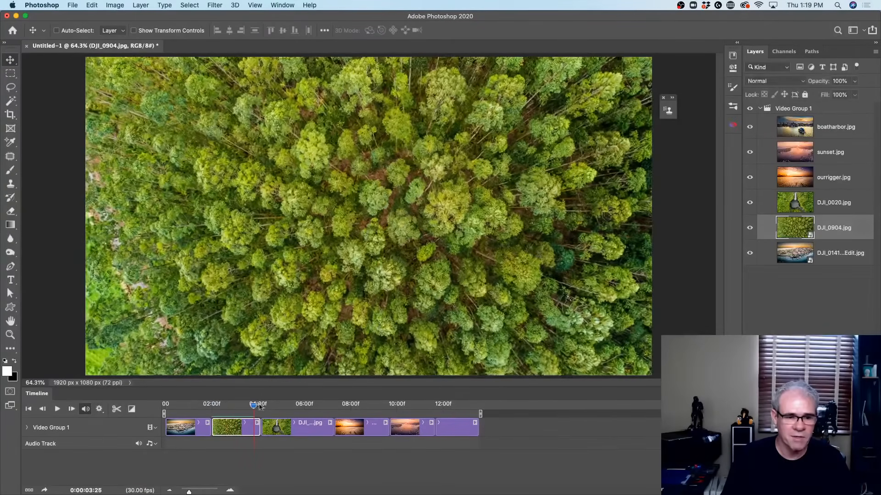
- Move the playhead to 0:00:03:00 and switch the DJI_0904.jpg clip's zoom direction to Zoom Out
drag(258, 406, 234, 408)
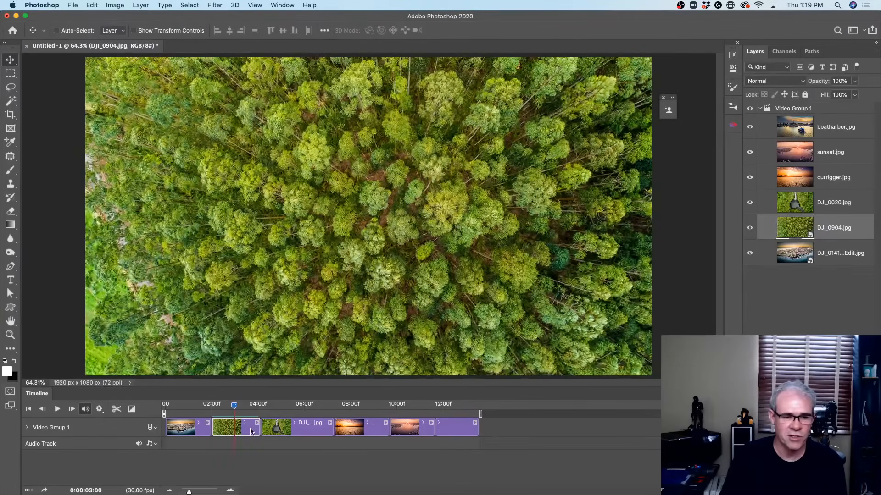
right_click(250, 430)
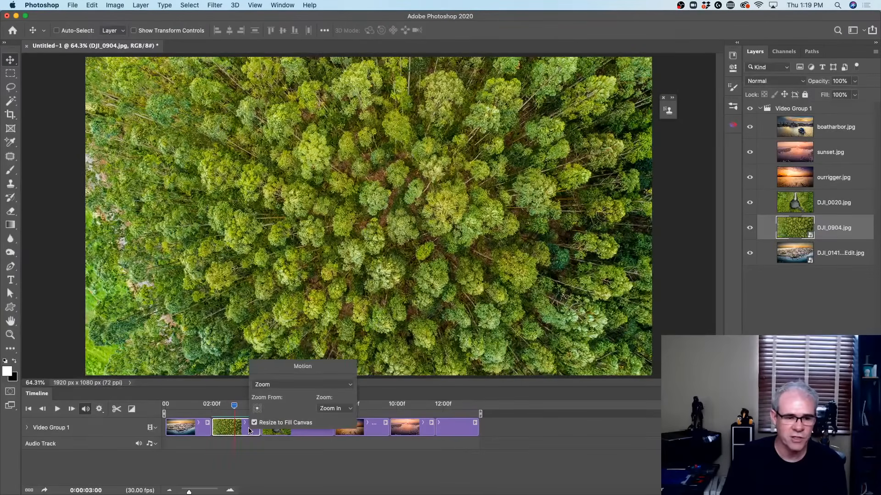
click(333, 411)
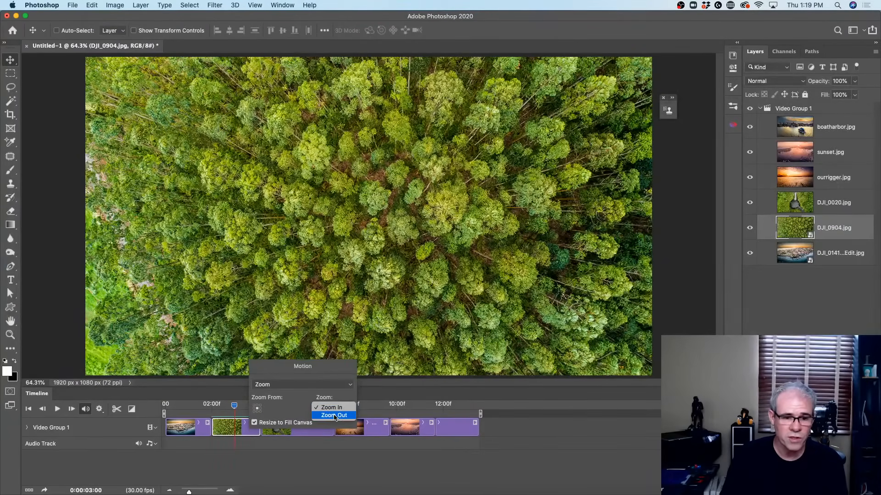
click(334, 416)
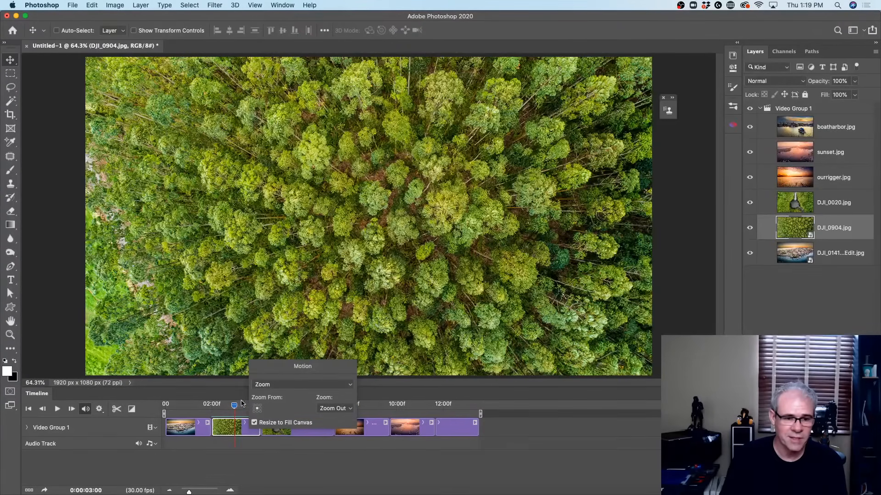
- Move the playhead to 0:00:02:03 and change the Zoom From origin of the DJI_0904.jpg clip
drag(234, 407, 213, 412)
right_click(231, 433)
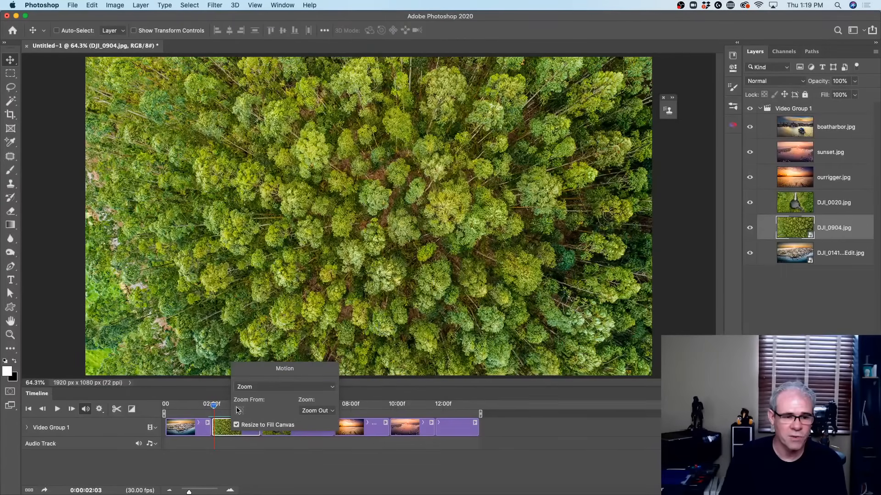
click(214, 406)
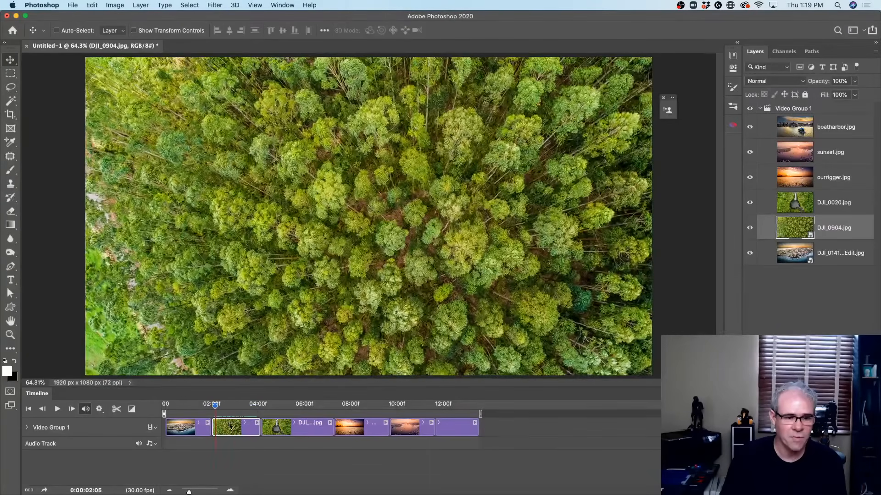
- Check the DJI_0904.jpg clip's framing and motion settings at 0:00:02:05 and 0:00:04:00
right_click(229, 427)
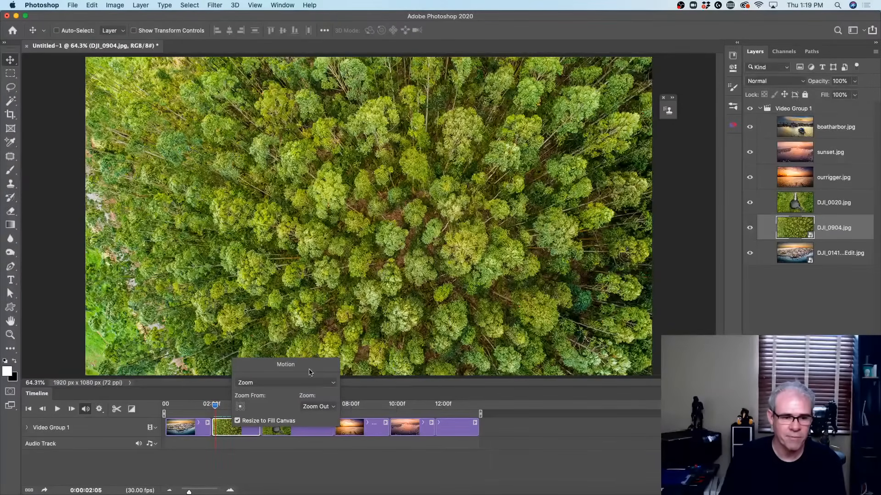
drag(216, 405, 258, 405)
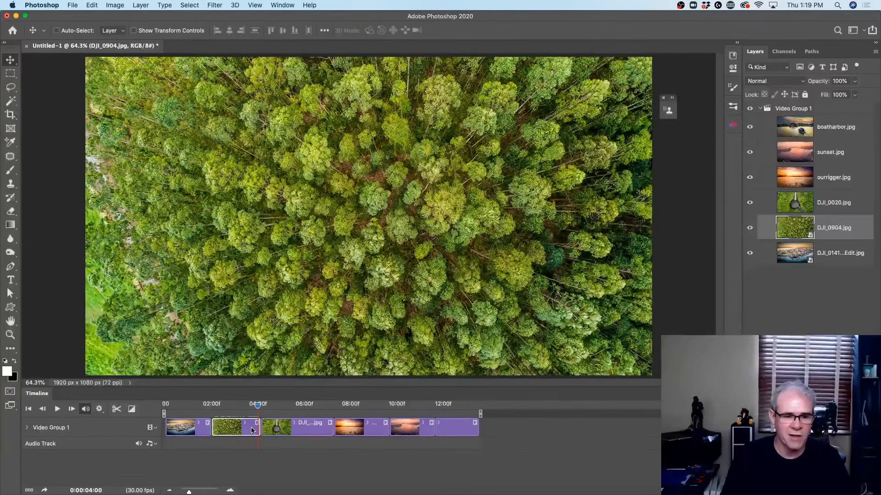
key(super)
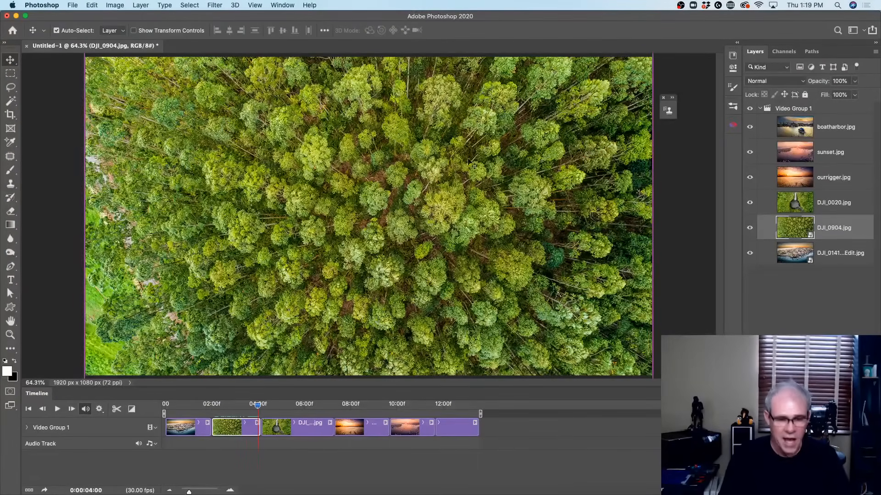
right_click(244, 430)
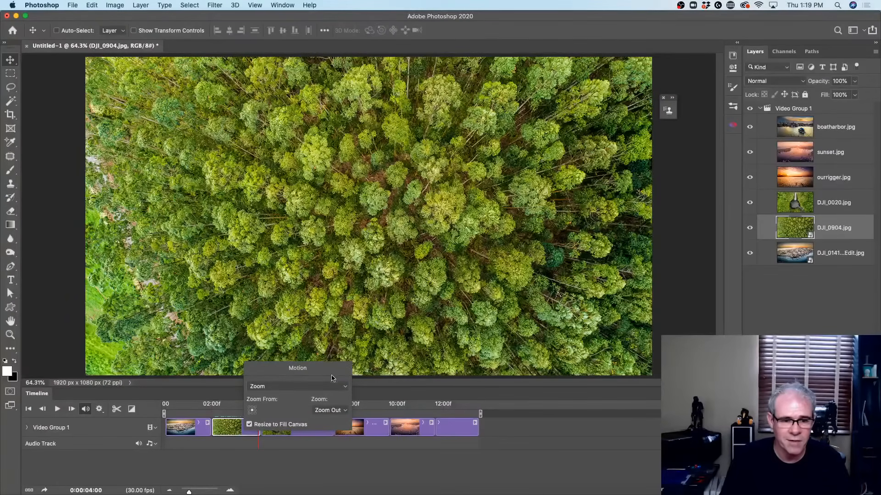
click(558, 445)
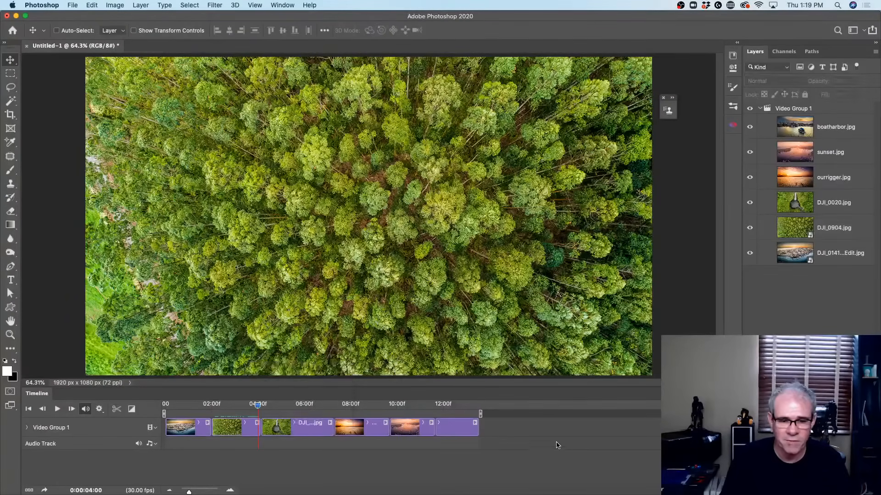
- Move the playhead to 0:00:05:21 and apply clockwise Rotate motion to the DJI_0020.jpg clip, with Resize to Fill Canvas on
click(311, 424)
click(298, 407)
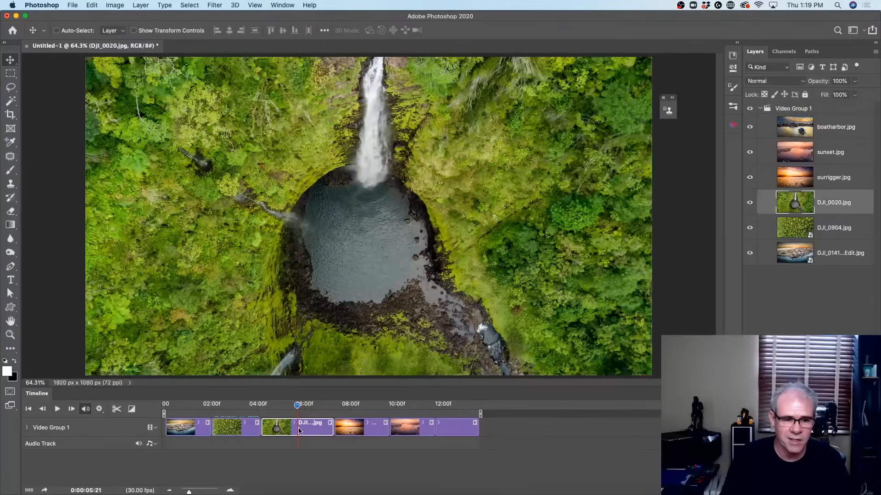
right_click(302, 429)
click(339, 384)
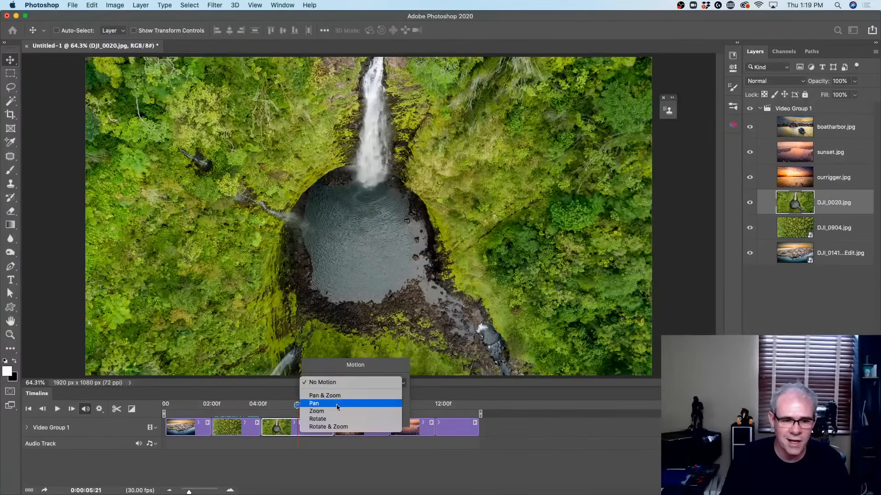
click(338, 420)
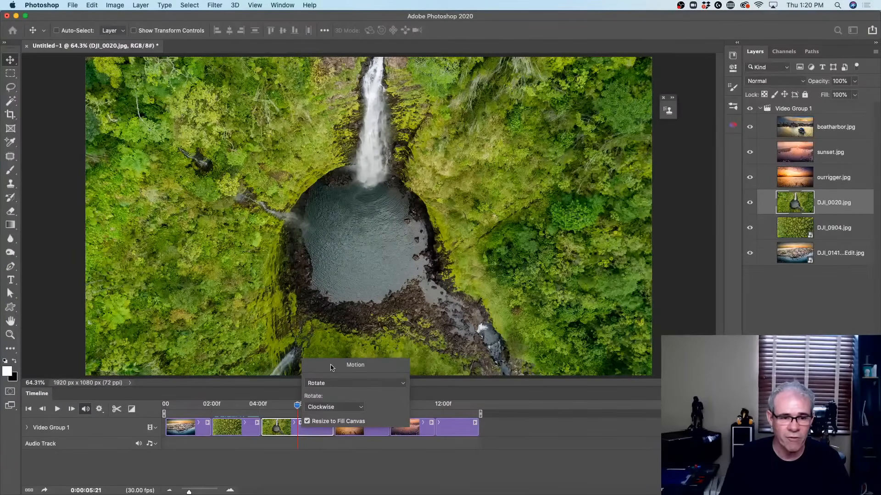
click(333, 407)
click(315, 407)
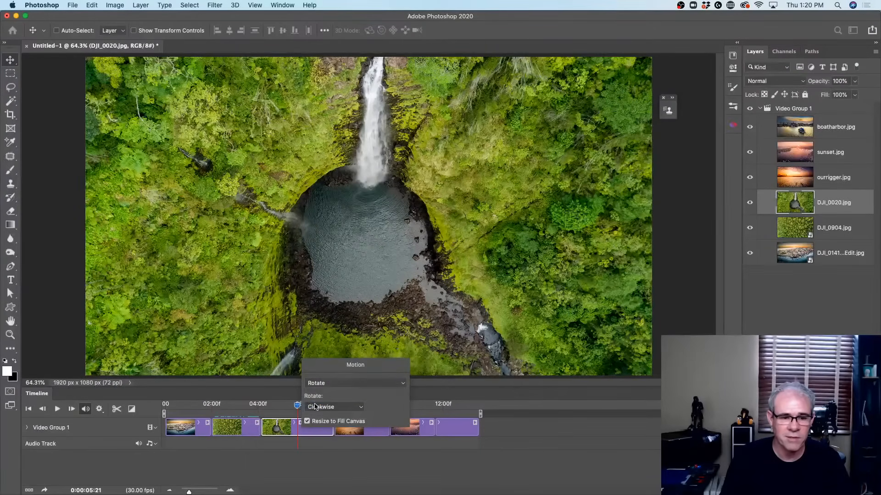
- Play the DJI_0020.jpg clip from its start to preview the rotation
drag(298, 406, 263, 408)
key(space)
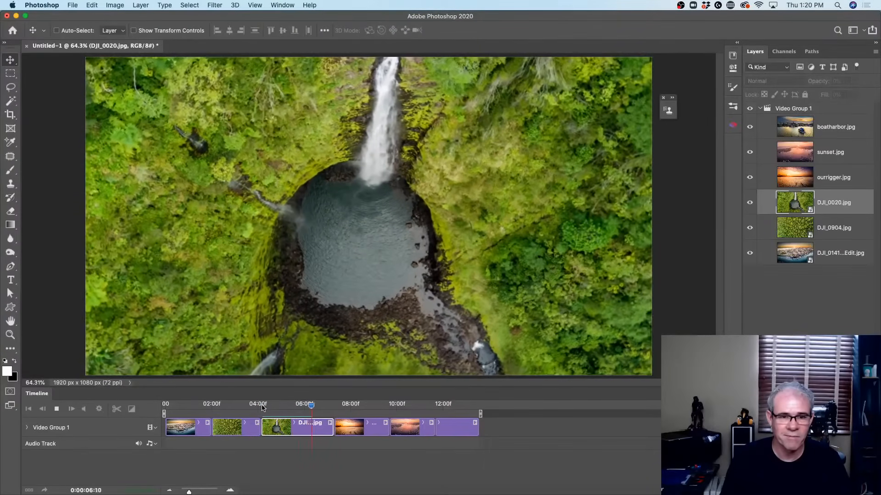
key(space)
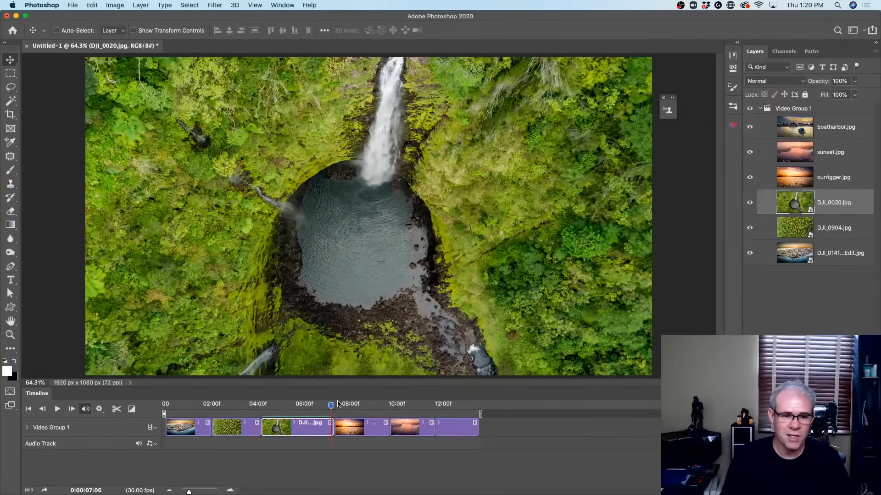
- Return the playhead to 0:00:05:21 and change the DJI_0020.jpg clip's motion to Rotate & Zoom, using Clockwise and Zoom In
drag(338, 404, 297, 416)
right_click(283, 426)
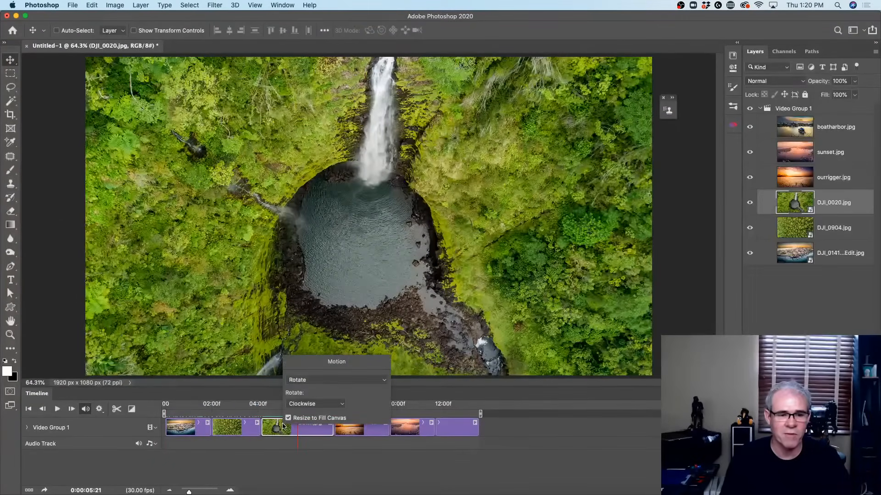
click(306, 404)
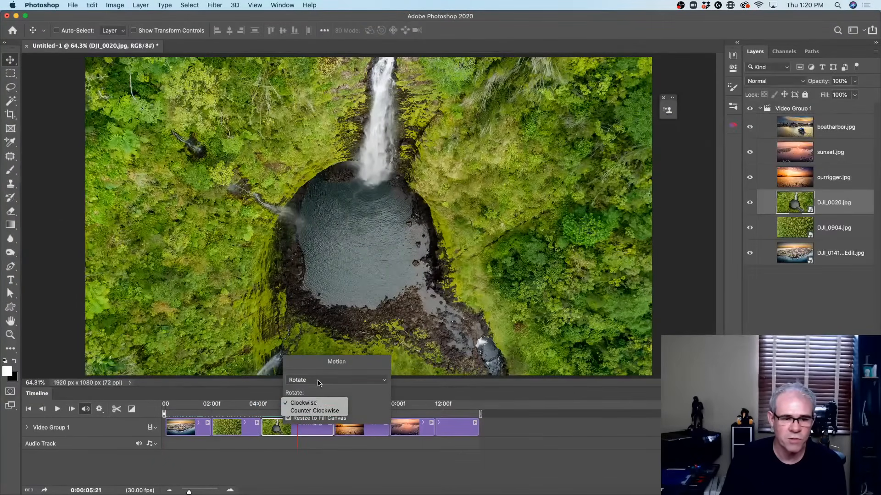
click(320, 383)
click(320, 381)
click(319, 387)
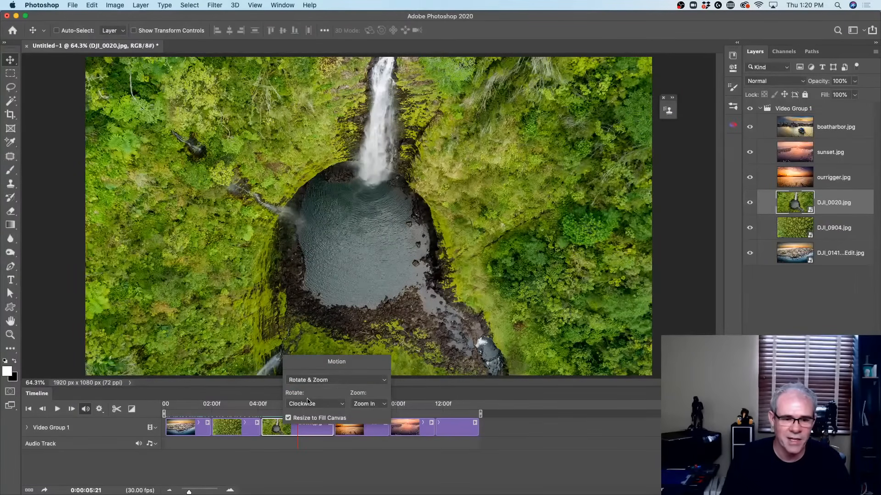
- Play the DJI_0020.jpg clip from 0:00:04:07 to preview the combined rotate and zoom motion
mouse_move(274, 407)
mouse_down()
mouse_move(262, 408)
mouse_move(319, 407)
mouse_move(269, 406)
mouse_up()
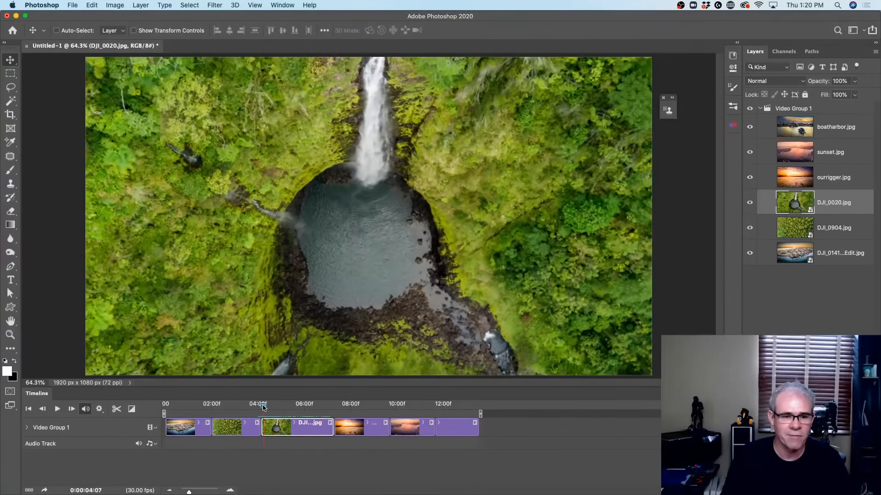
key(space)
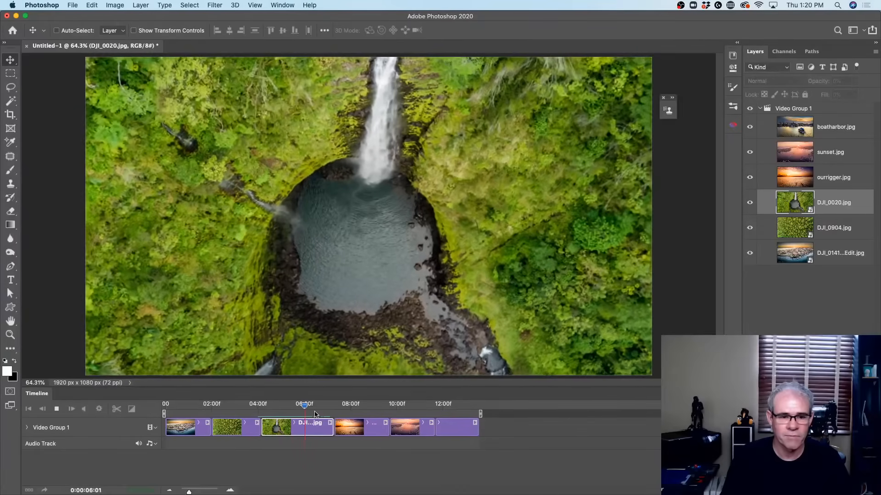
key(space)
- Move the playhead to 0:00:08:07 and apply Pan & Zoom motion to the ourrigger.jpg clip, using angle 0, Zoom In and Resize to Fill Canvas
drag(289, 405, 362, 417)
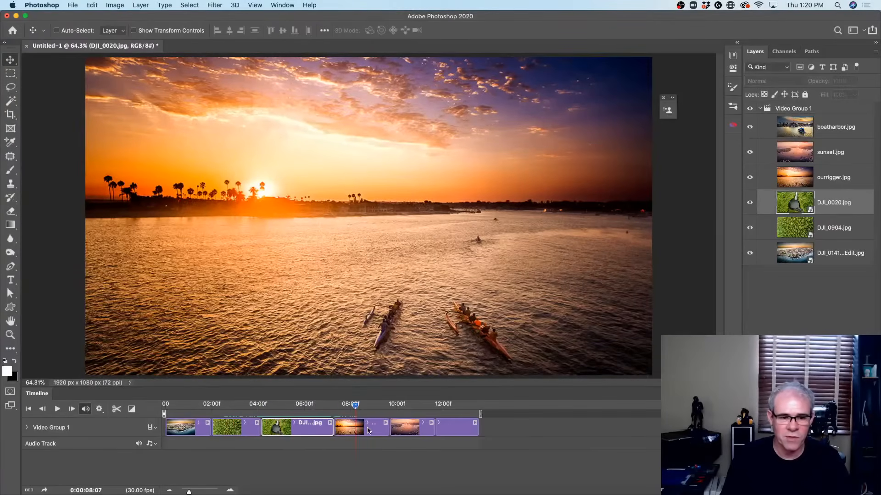
right_click(362, 430)
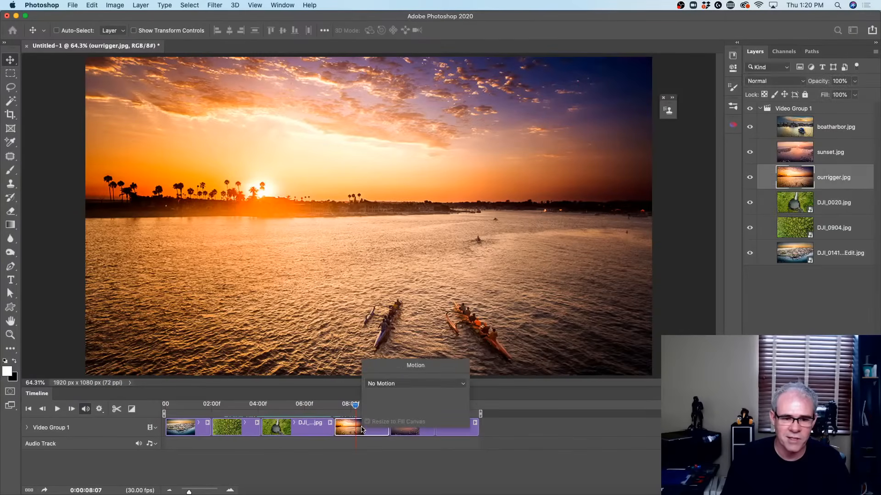
click(396, 388)
click(395, 388)
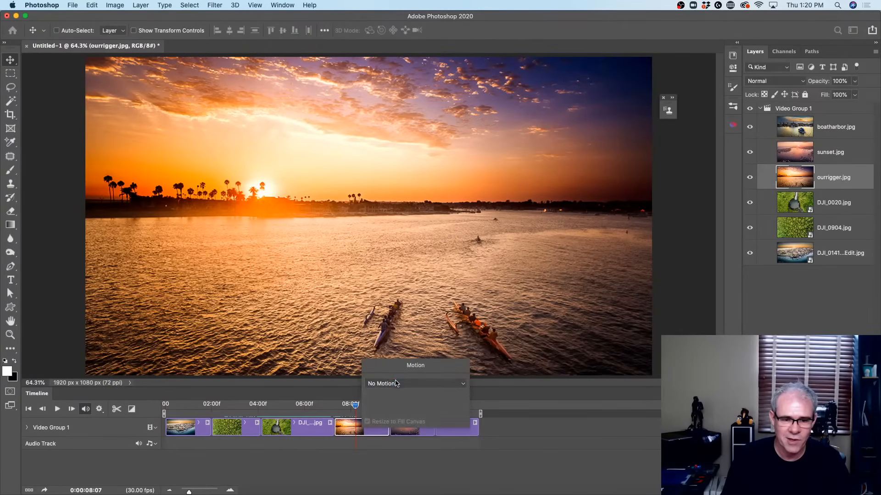
click(395, 387)
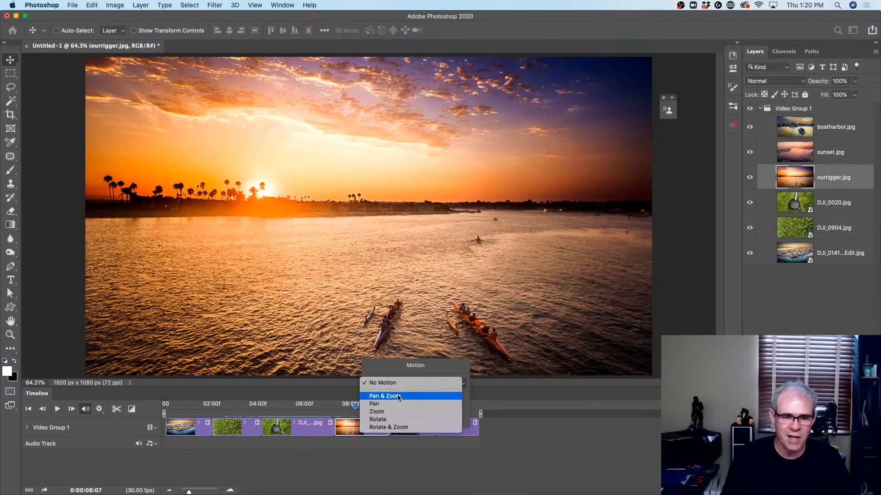
click(397, 396)
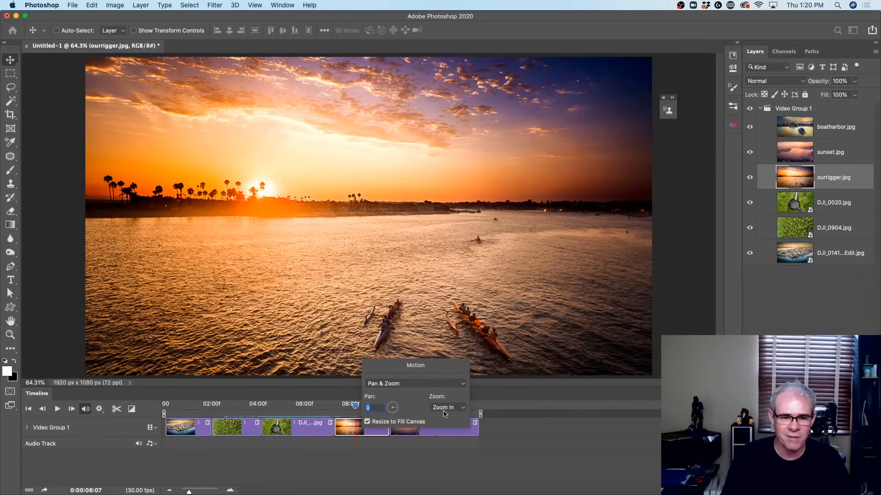
click(493, 397)
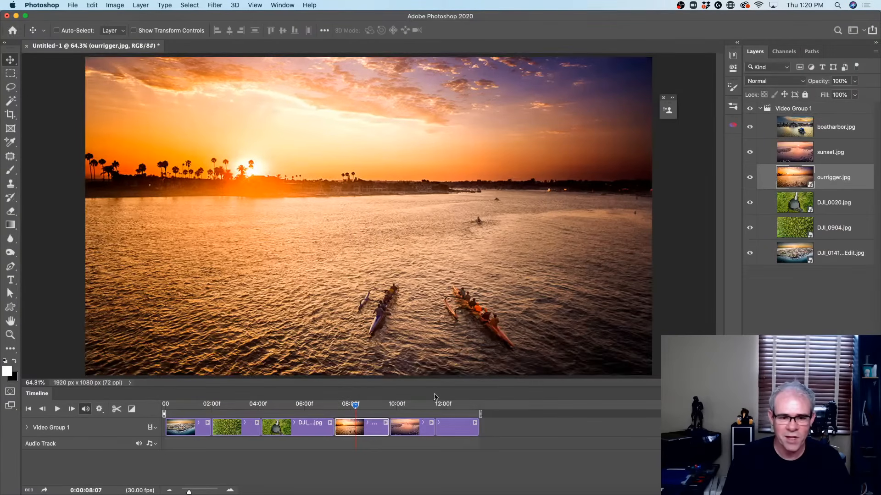
- Move the playhead to 0:00:10:24 and apply Pan & Zoom motion to the sunset.jpg clip, using Zoom In and Resize to Fill Canvas
click(416, 407)
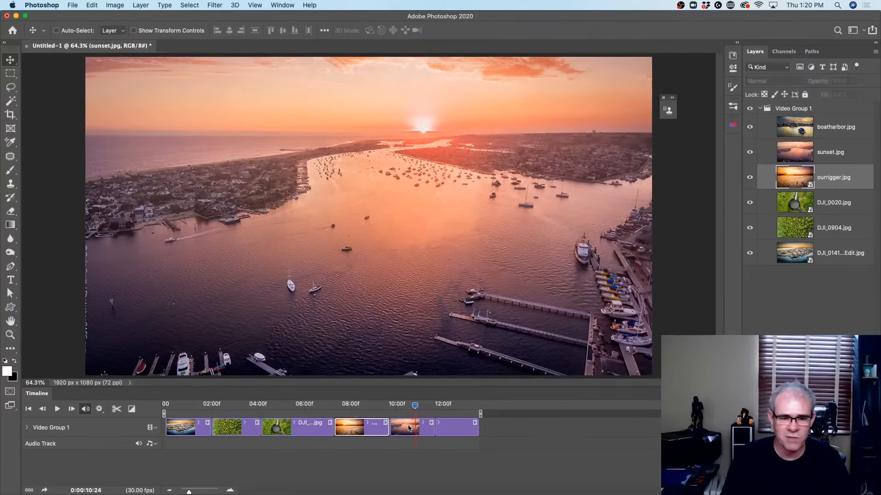
click(410, 429)
right_click(405, 427)
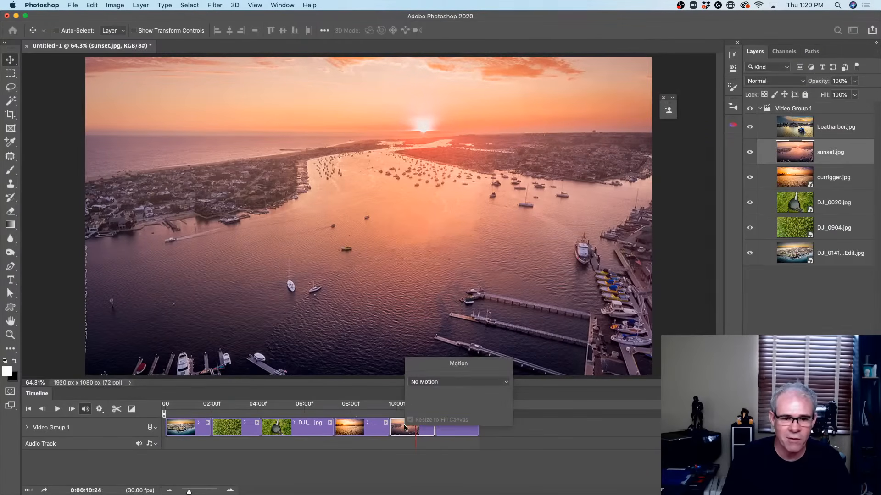
click(438, 386)
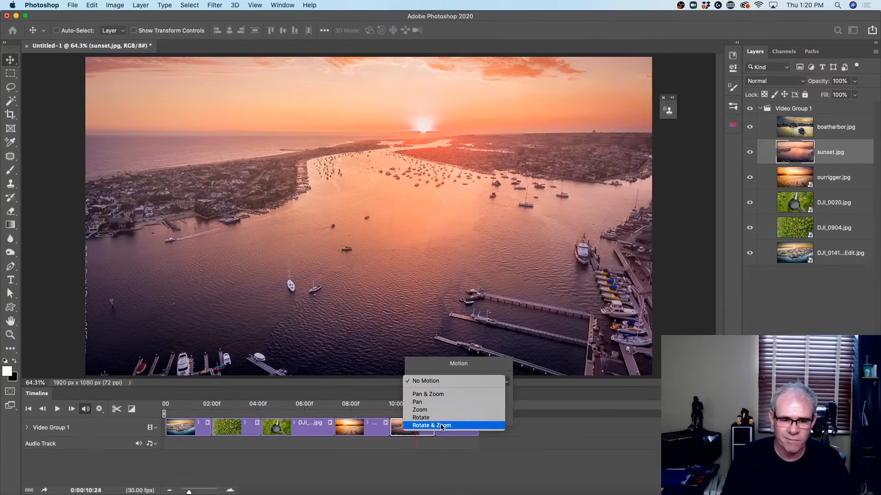
click(439, 394)
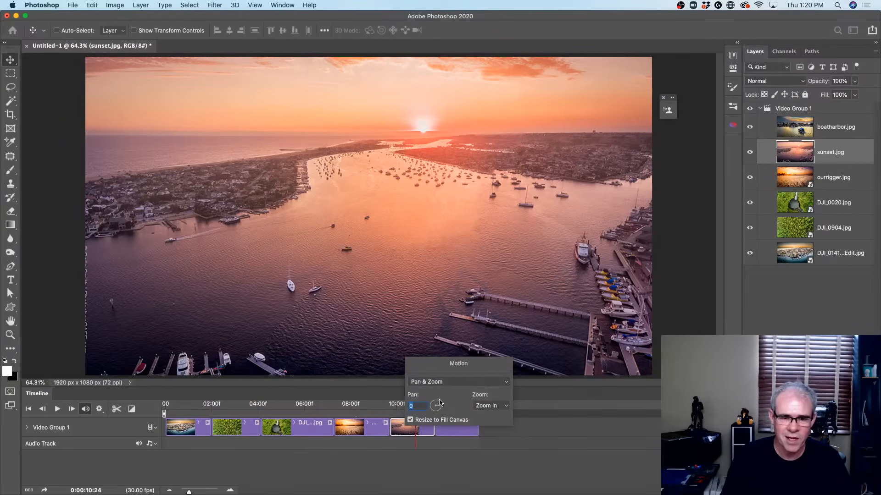
- Set the zoom direction of the sunset.jpg clip's Pan & Zoom motion to Zoom Out
click(486, 406)
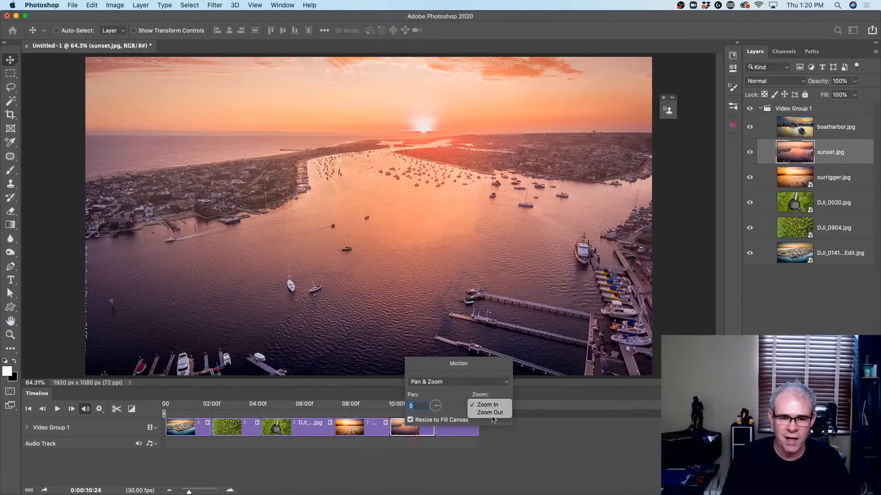
click(490, 414)
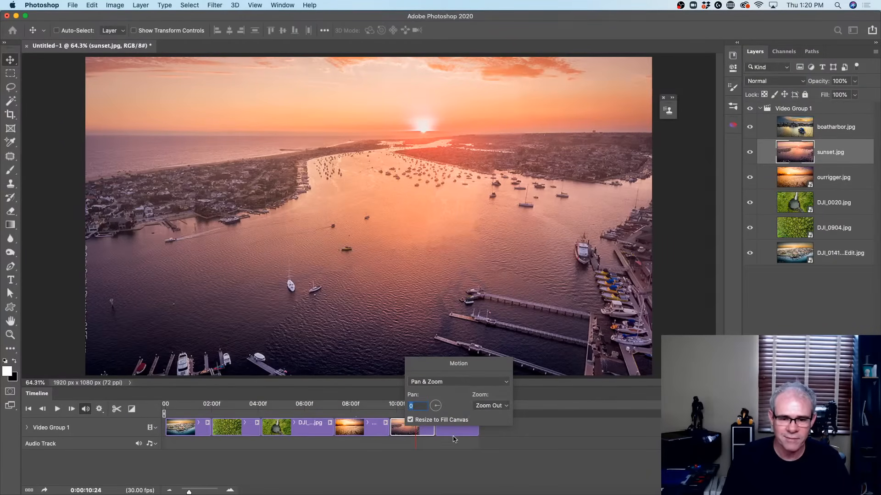
click(530, 408)
- Apply Rotate & Zoom motion to the boatharbor.jpg clip, using Clockwise, Zoom Out and Resize to Fill Canvas
click(474, 422)
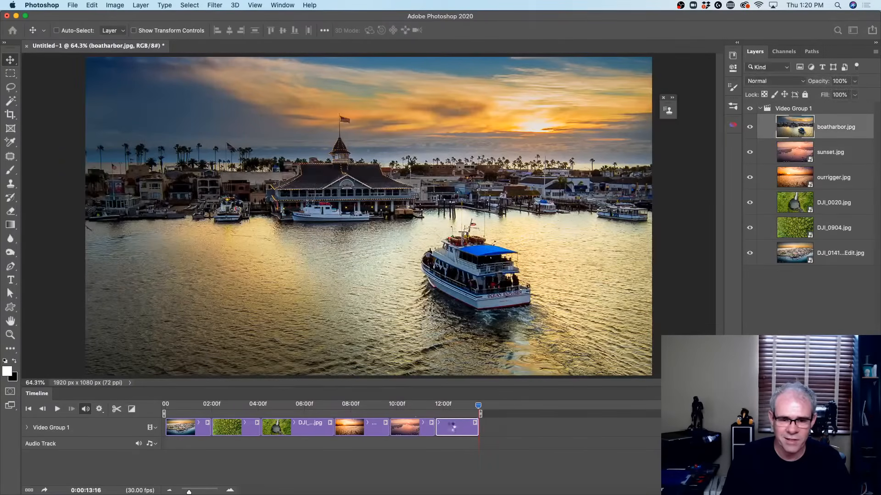
click(483, 386)
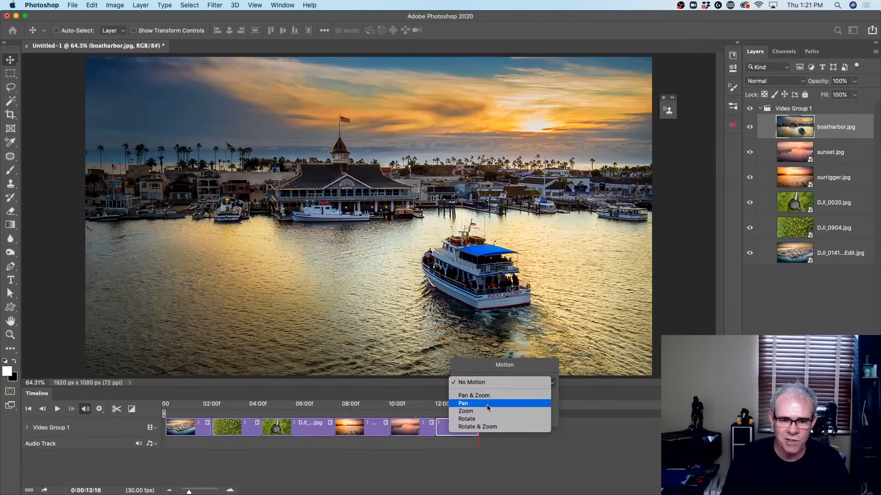
click(481, 403)
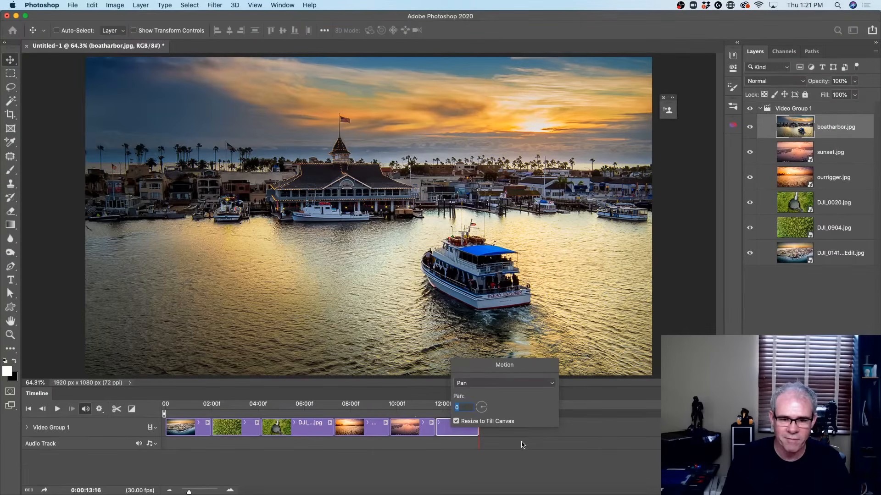
click(472, 386)
click(479, 407)
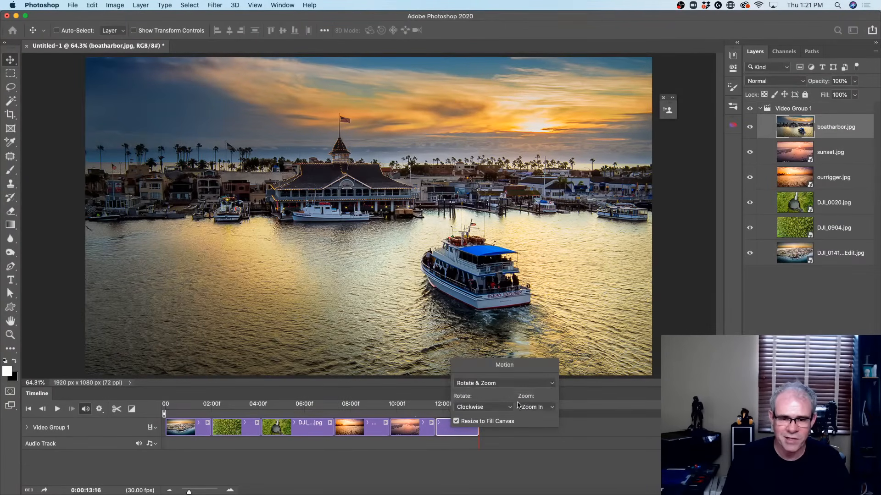
click(526, 409)
click(535, 415)
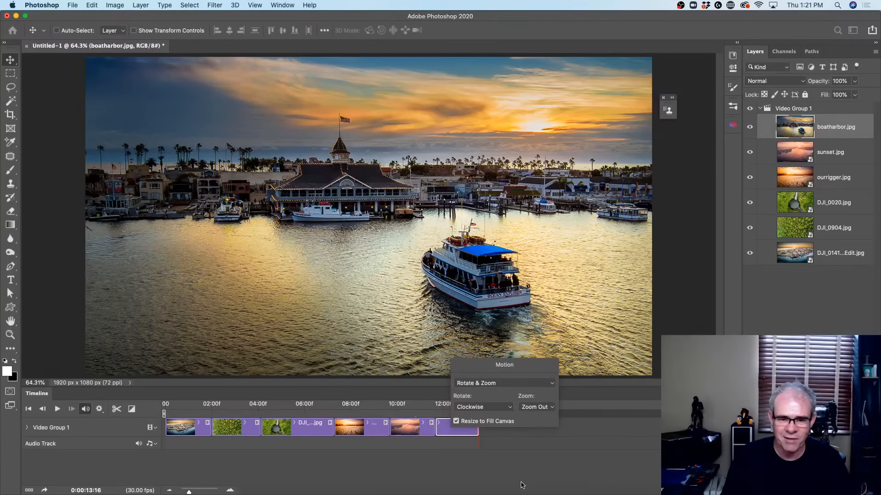
click(521, 461)
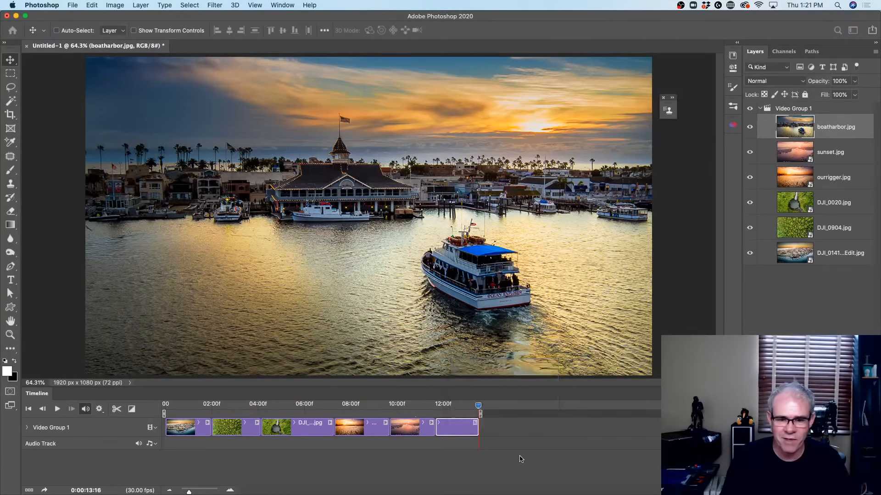
- Preview the whole slideshow from the beginning and return the playhead to 0:00:00:00
drag(478, 407, 147, 377)
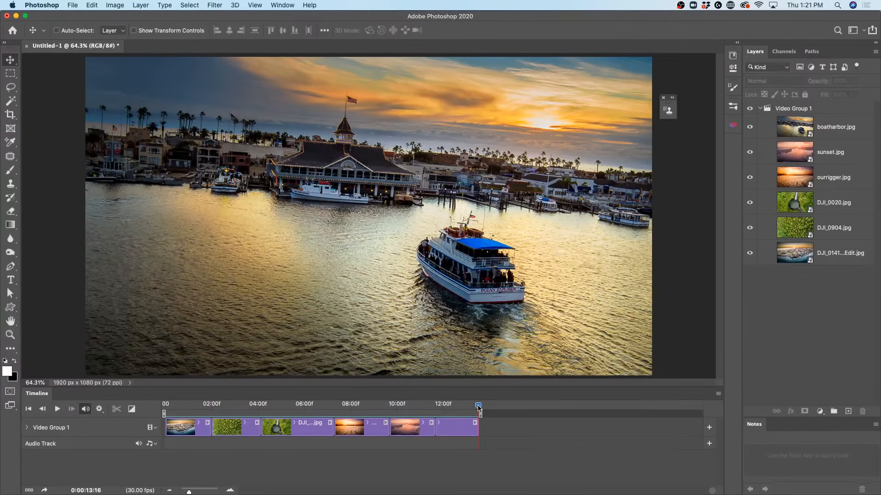
drag(479, 406, 104, 420)
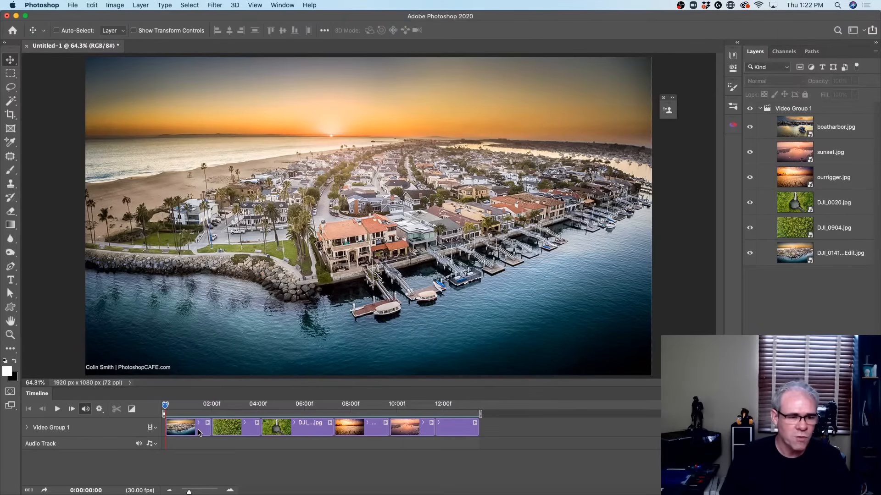
- Add a 1 s Cross Fade transition between the first clip and the DJI_0904.jpg clip
click(131, 409)
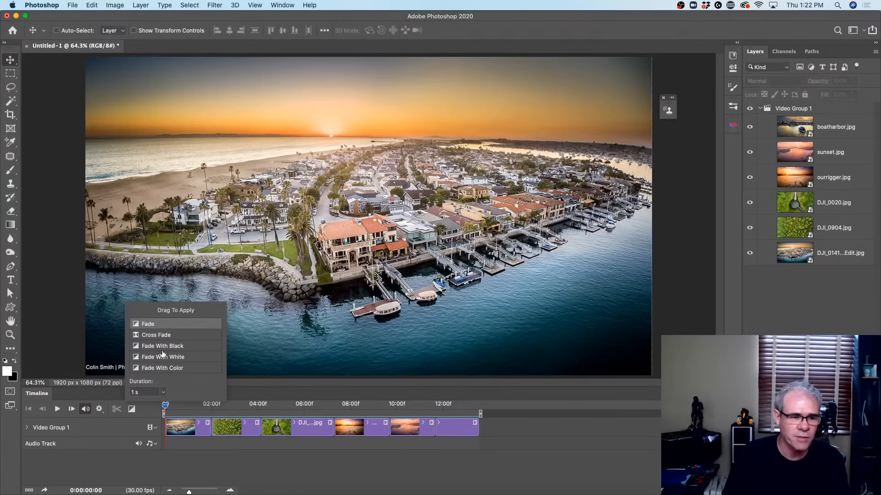
click(163, 336)
mouse_move(163, 337)
mouse_down()
mouse_move(183, 389)
mouse_move(212, 425)
mouse_up()
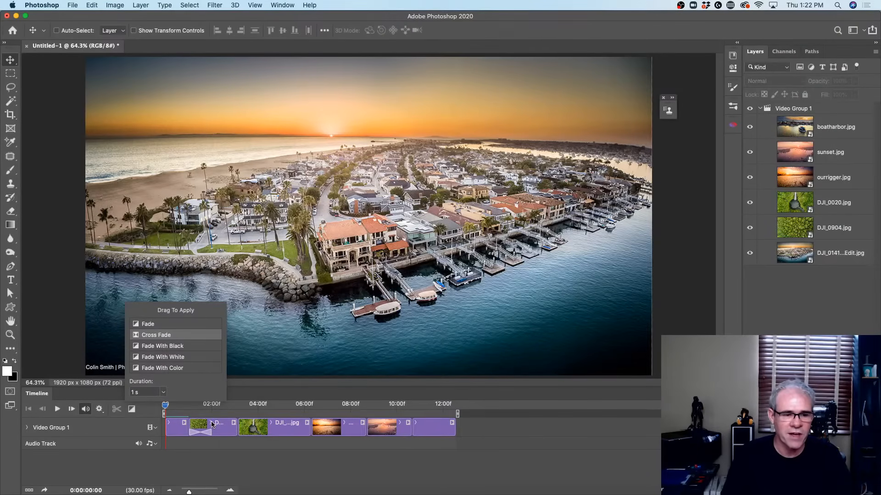
- Play the timeline from the start to 0:00:02:20 to preview the first cross fade
click(166, 409)
key(space)
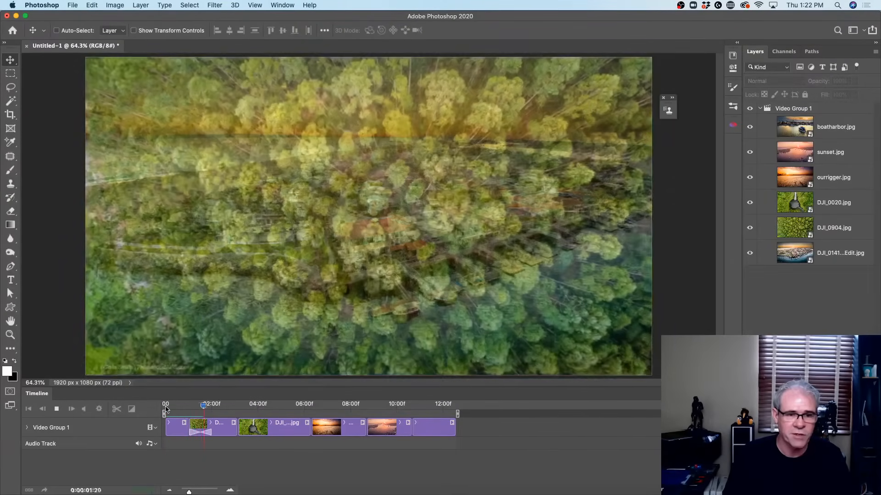
key(space)
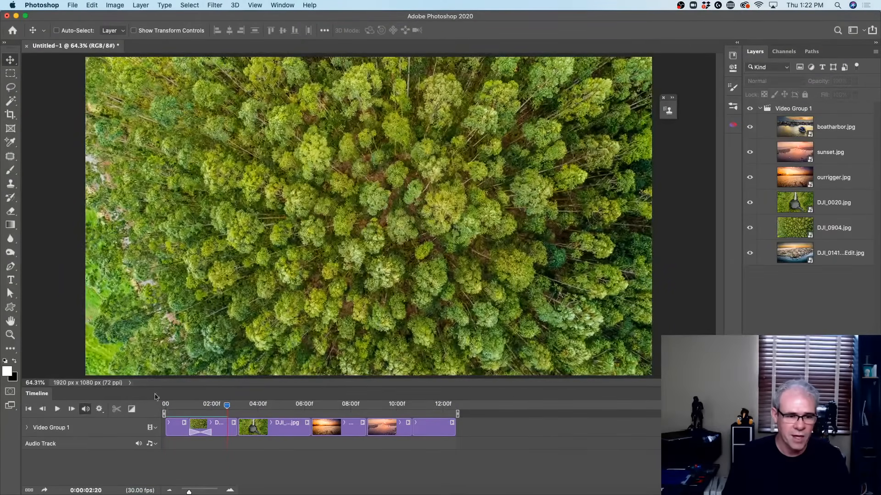
- Shorten the cross fade between the first clip and the DJI_0904.jpg clip to about half a second
click(132, 409)
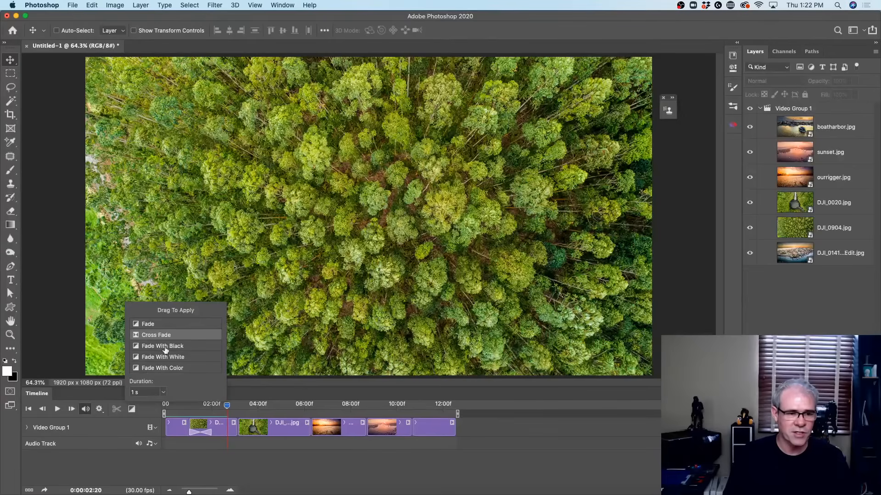
click(133, 410)
click(133, 410)
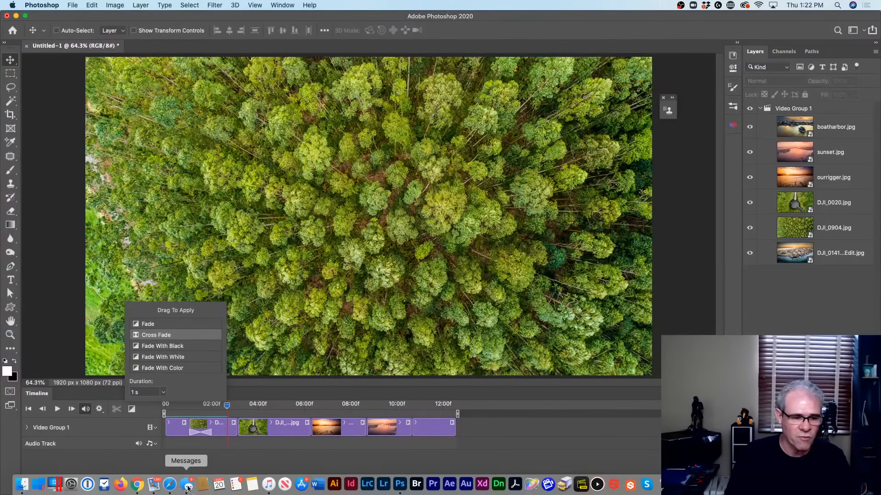
drag(188, 492, 193, 492)
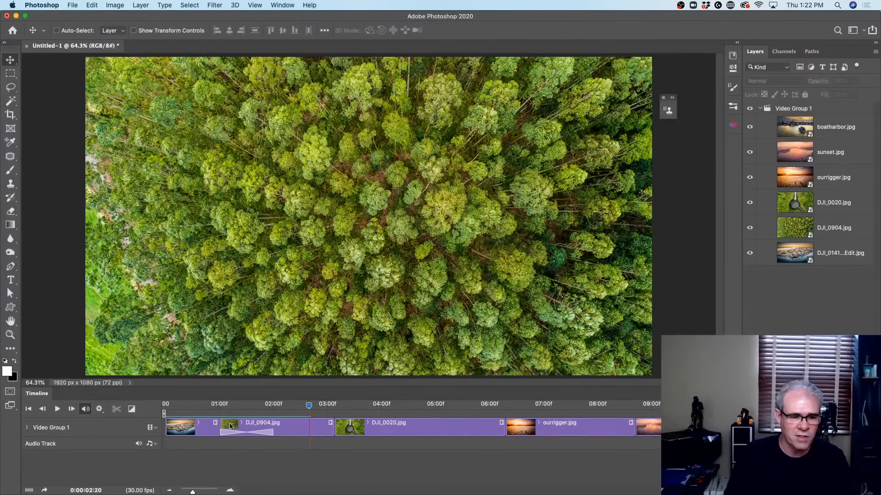
click(239, 435)
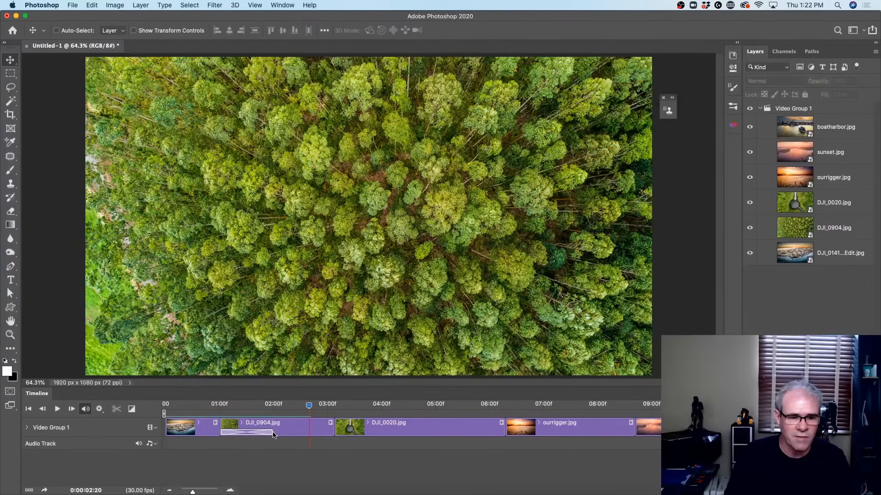
drag(272, 433, 247, 431)
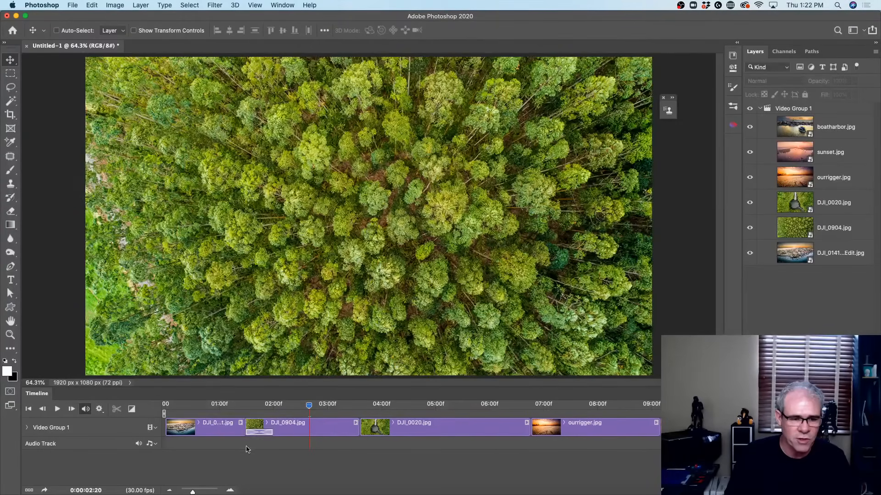
- Play from 0:00:01:08 to 0:00:02:13 to preview the shortened cross fade
click(233, 407)
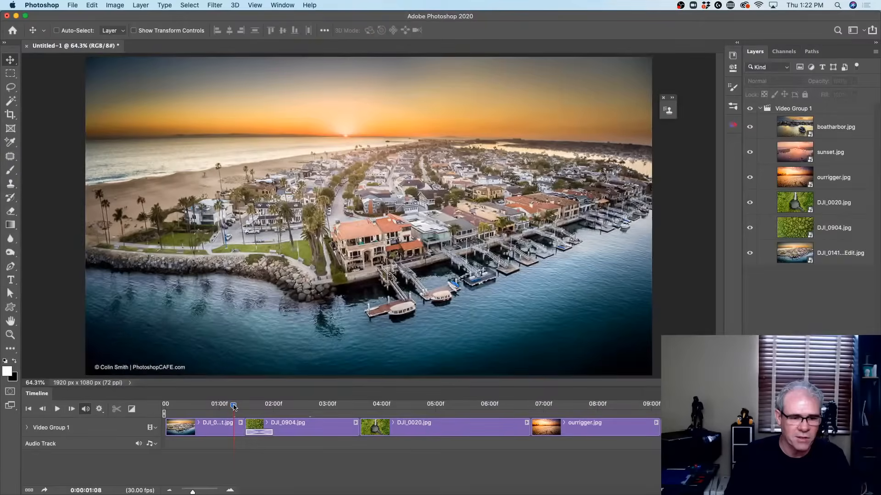
key(space)
key(space)
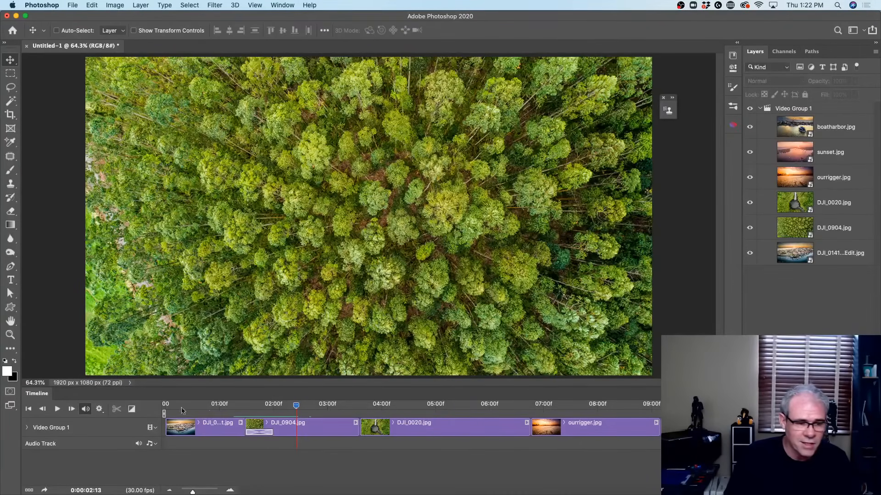
- Add 1 s Cross Fade transitions at the four remaining cuts, from DJI_0904.jpg through to boatharbor.jpg
click(131, 409)
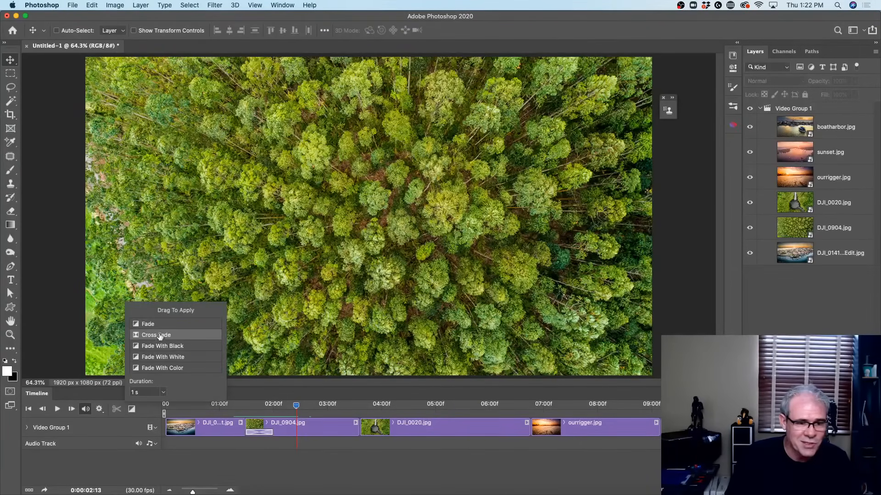
drag(158, 336, 378, 425)
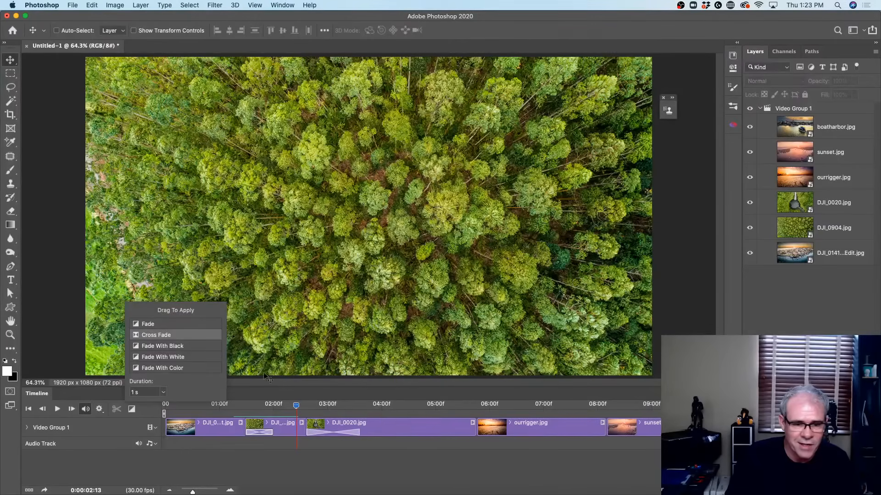
drag(180, 336, 477, 426)
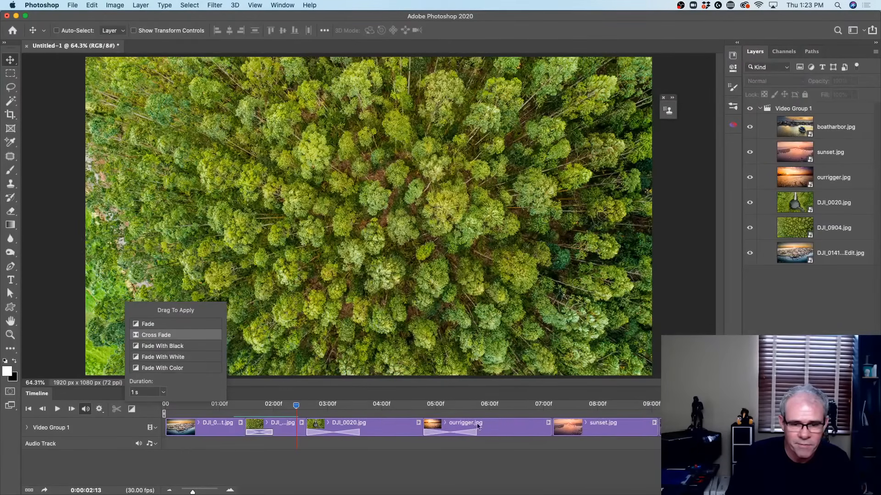
drag(147, 335, 546, 425)
drag(184, 334, 603, 424)
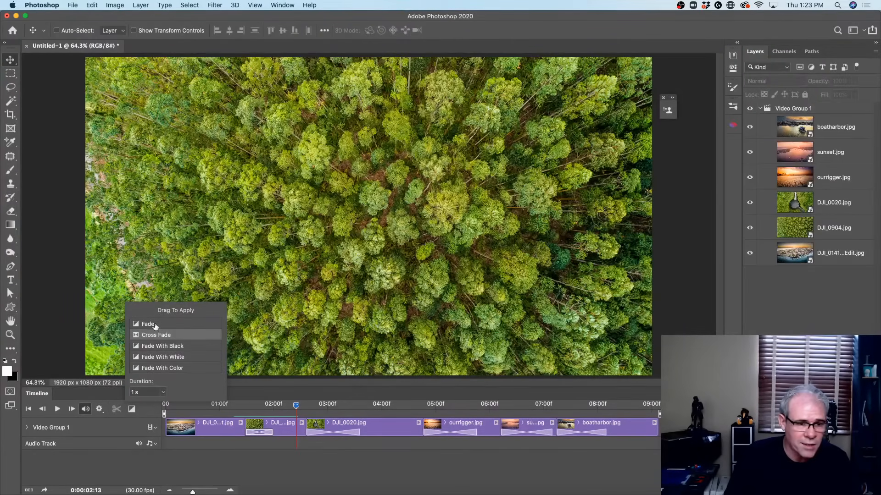
- Add a Fade With Black at the end of the boatharbor.jpg clip and shorten it to about 0.3 s
drag(164, 346, 649, 421)
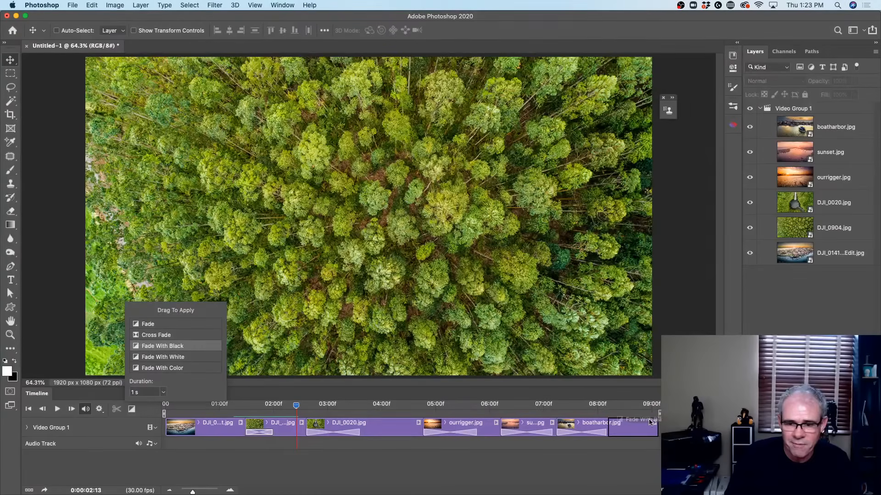
click(627, 435)
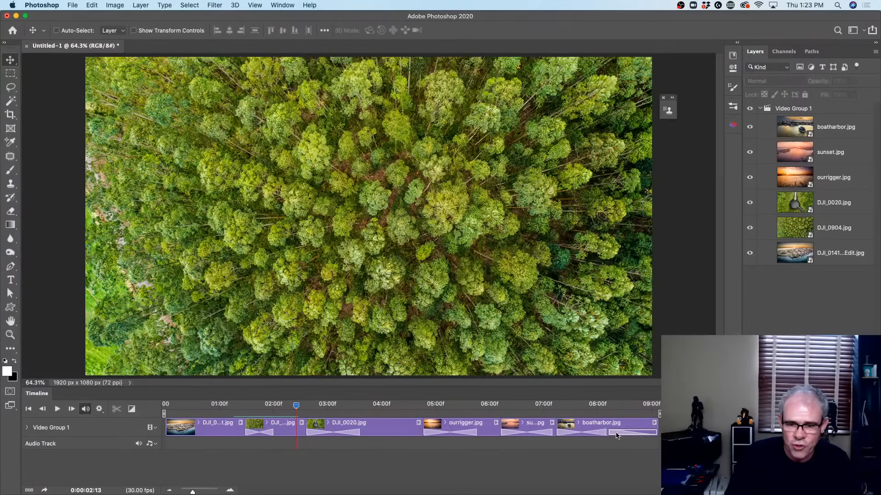
drag(608, 433, 642, 434)
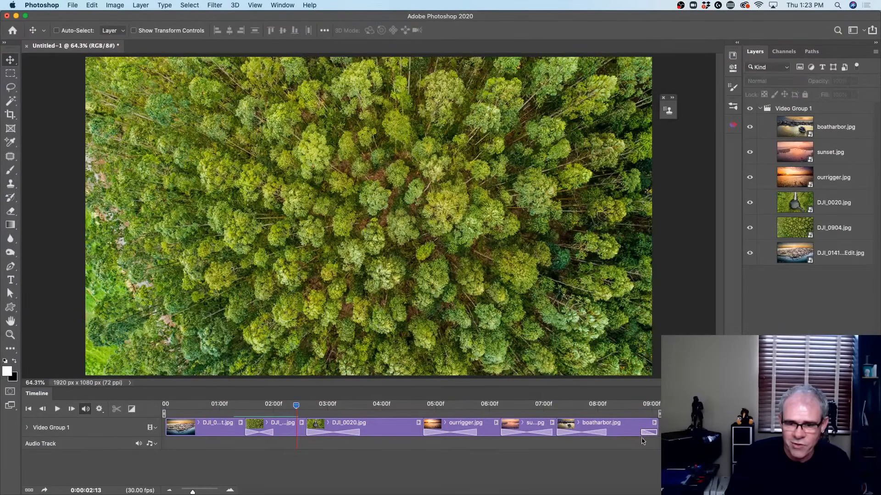
- Add a Fade With Black at the start of the first clip and shorten it to about 0.2 s
click(131, 408)
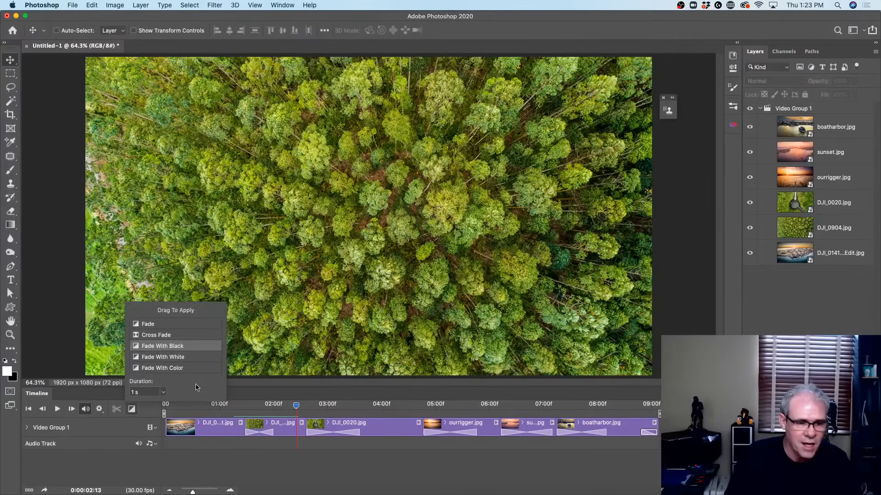
drag(186, 346, 178, 432)
click(183, 434)
- Return the playhead to 0:00:00:00 and play the full slideshow with its transitions
drag(296, 406, 137, 402)
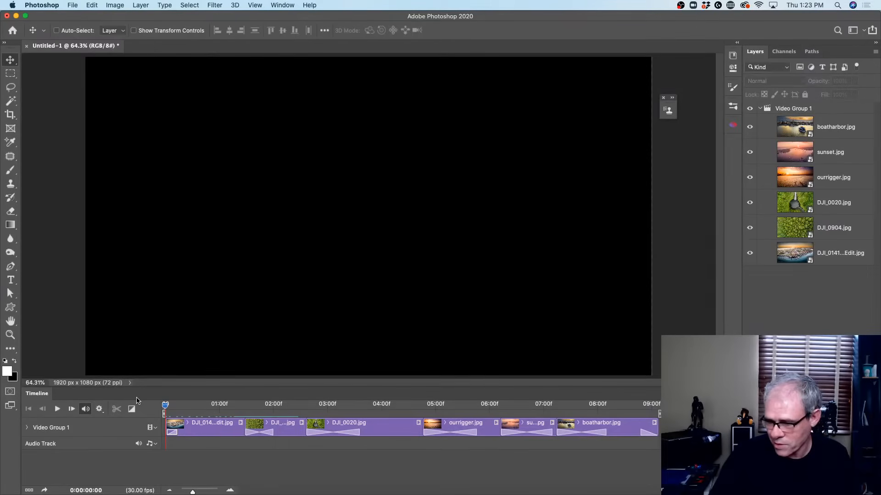
key(space)
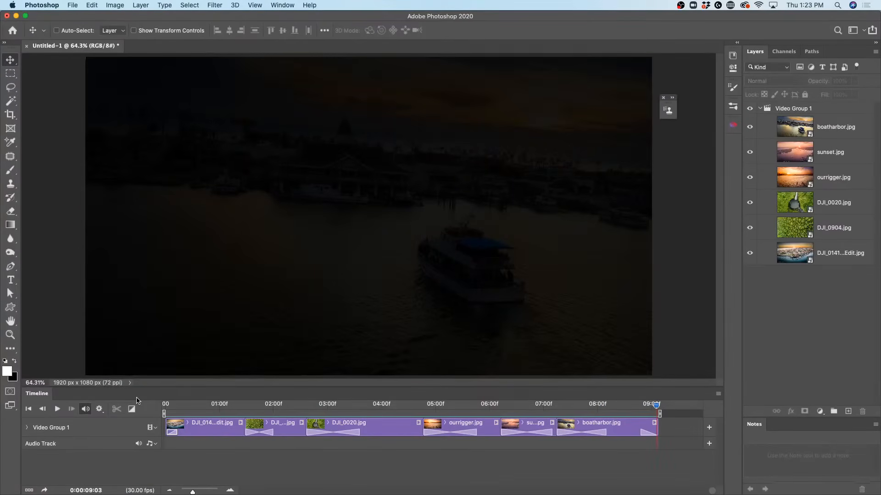
- Enable Loop Playback for the timeline, then play the looping slideshow and stop it at 0:00:07:21
click(719, 394)
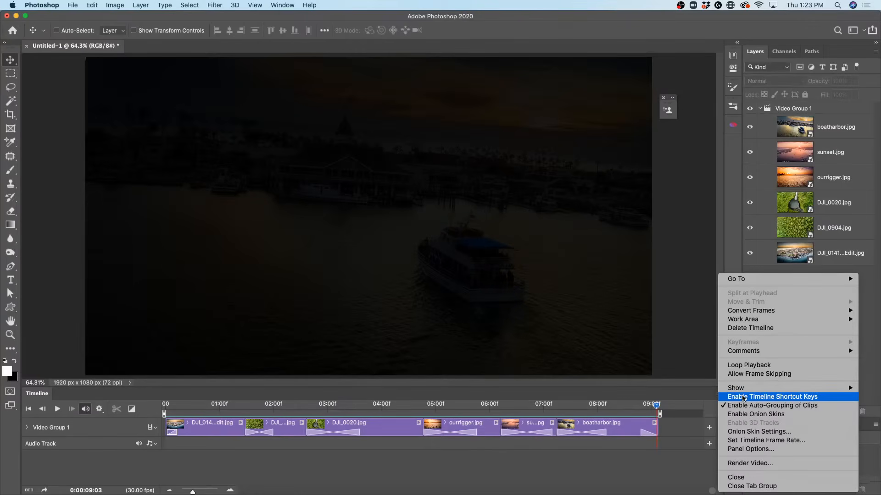
click(757, 366)
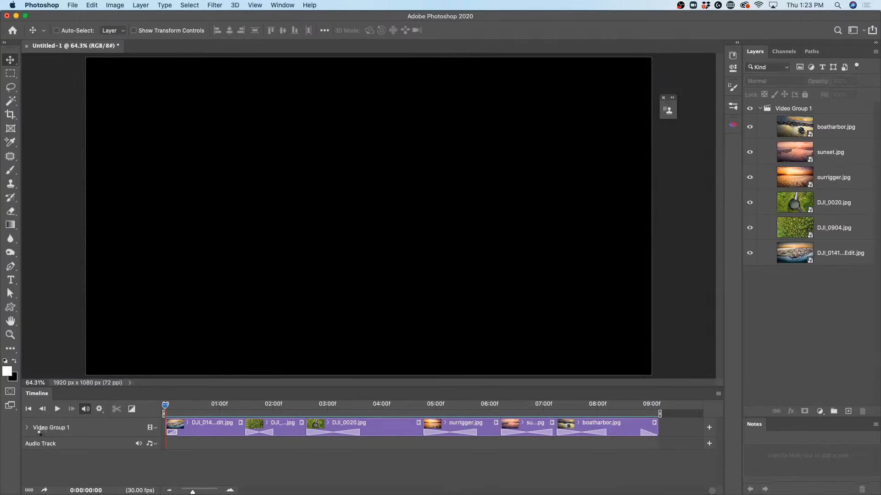
key(space)
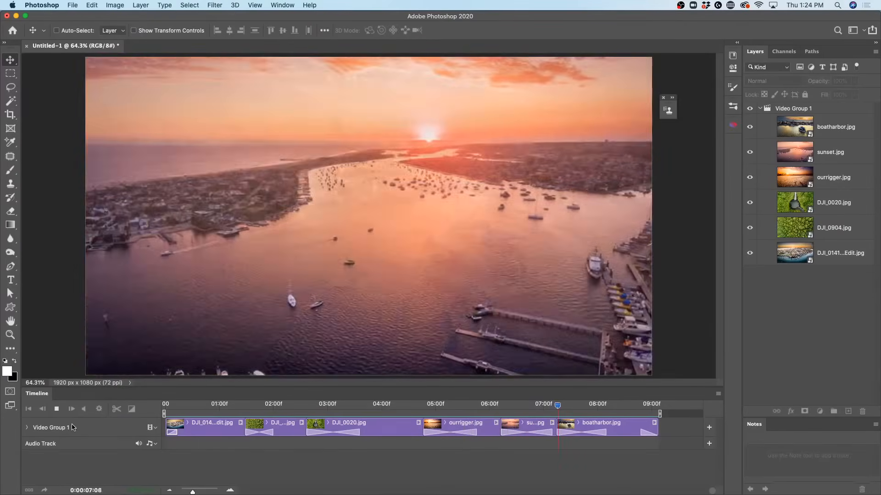
key(space)
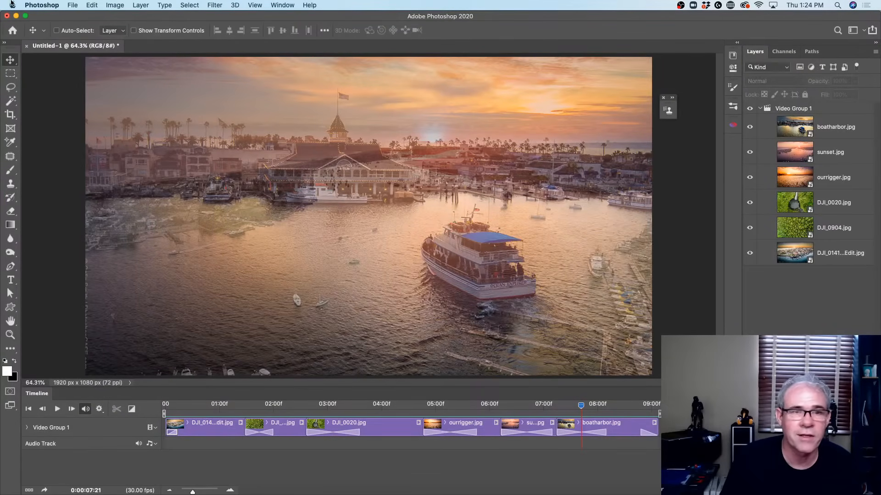
- Move the playhead to 0:00:00:20 in the first clip
click(281, 5)
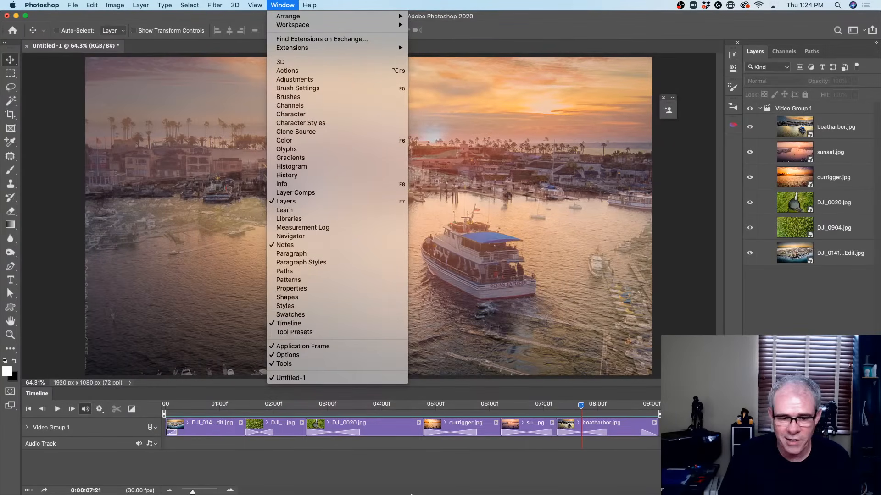
click(411, 437)
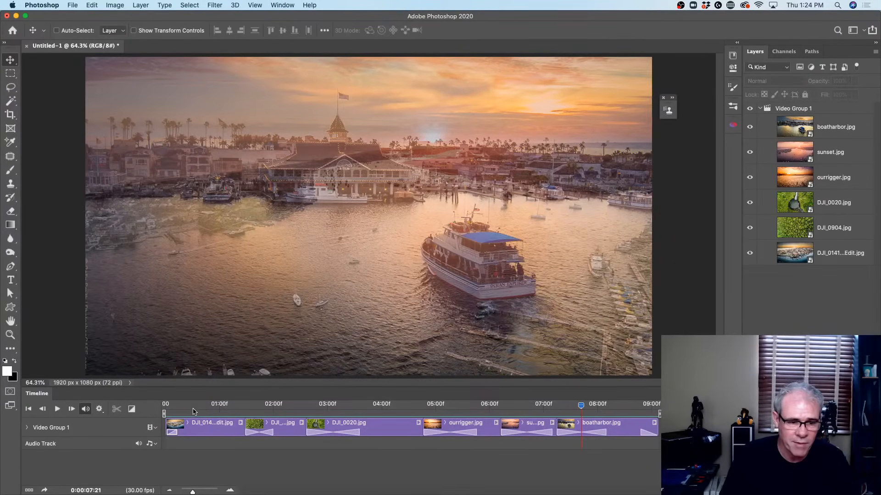
mouse_move(195, 407)
mouse_down()
mouse_move(168, 408)
mouse_move(201, 410)
mouse_up()
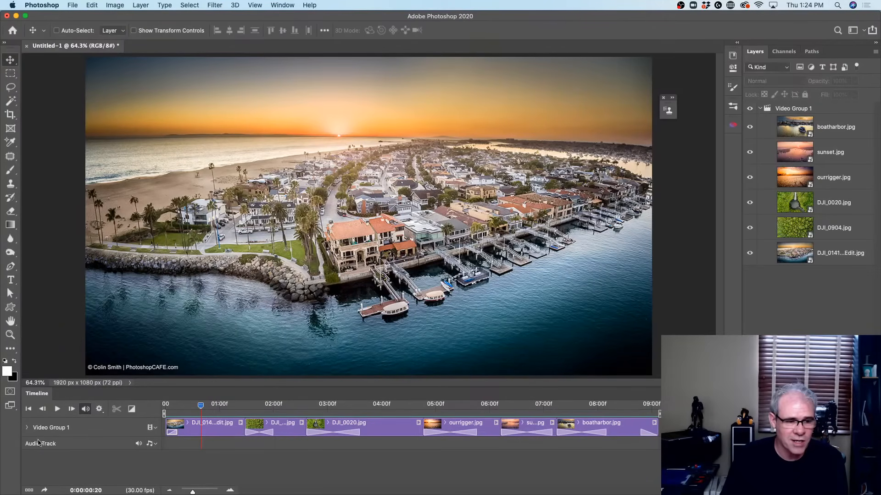
click(150, 444)
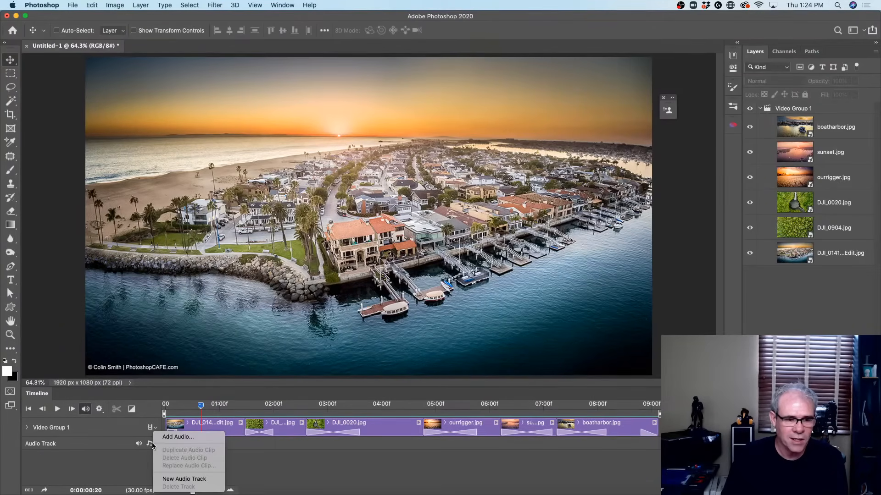
click(171, 437)
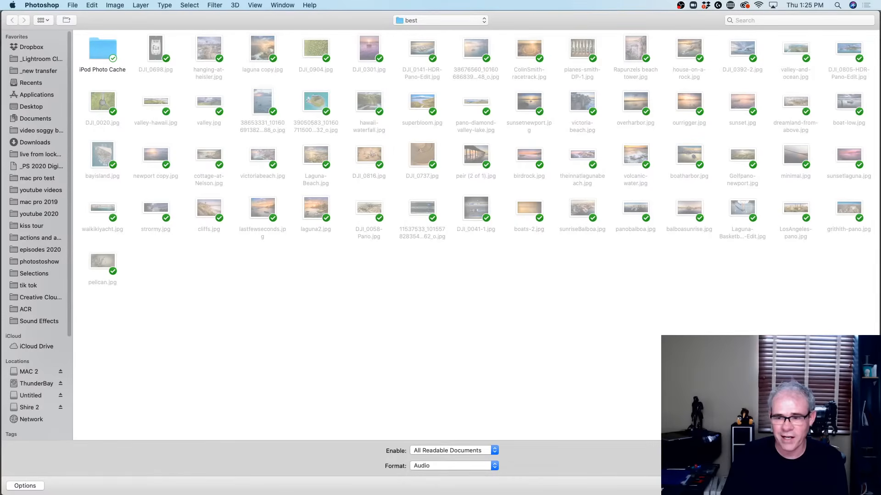
click(814, 486)
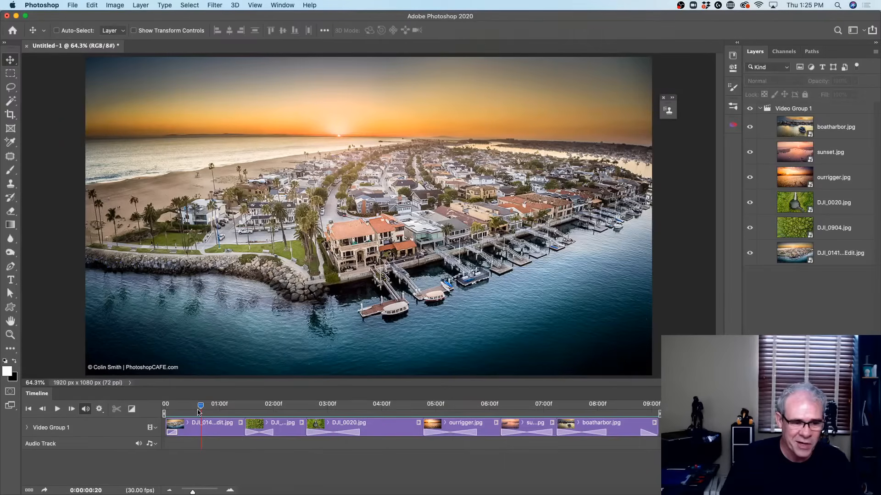
click(149, 445)
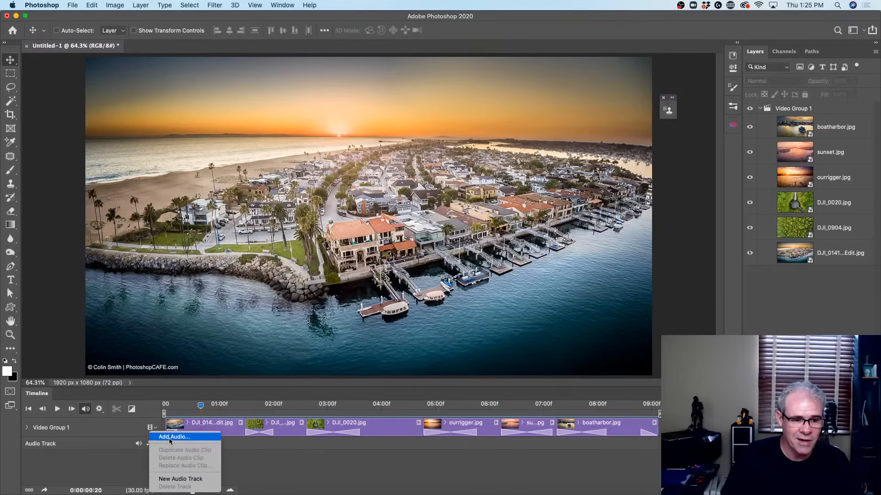
click(342, 463)
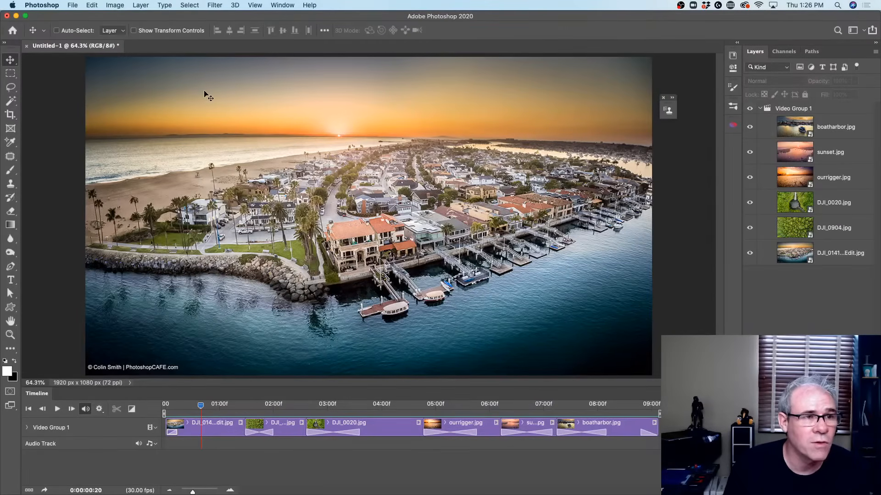
- Try to export the slideshow with Render Video
click(72, 5)
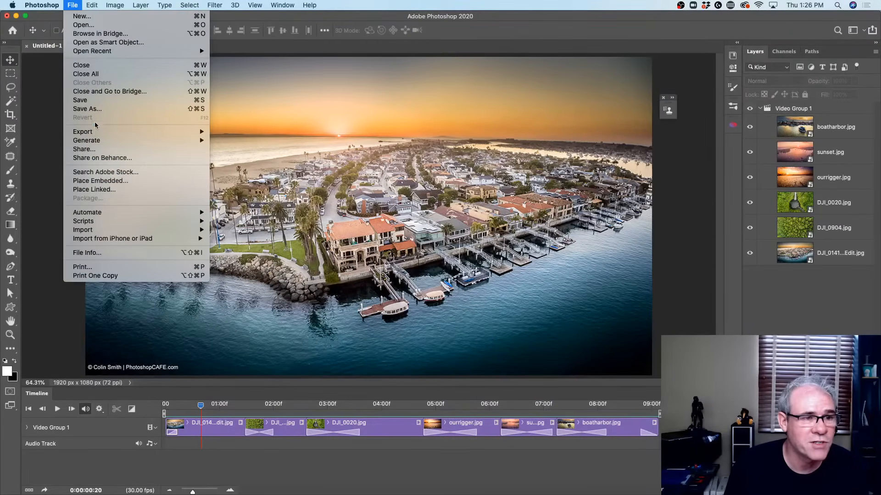
mouse_move(191, 133)
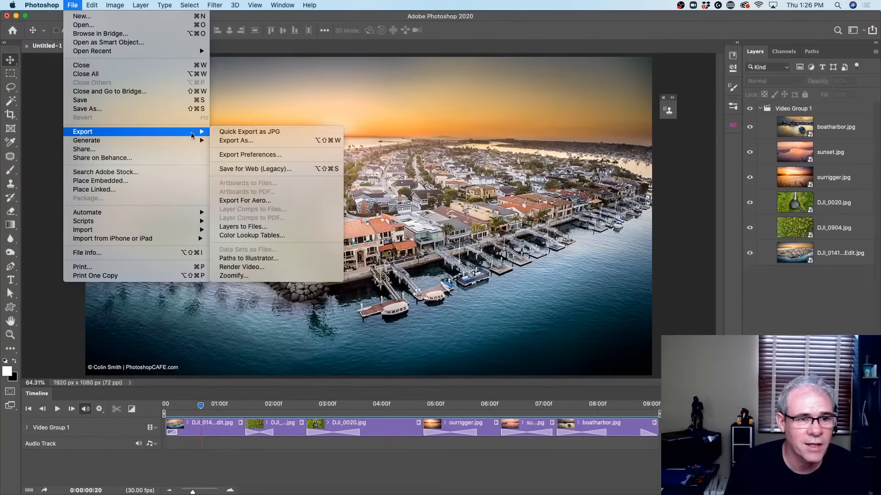
click(296, 267)
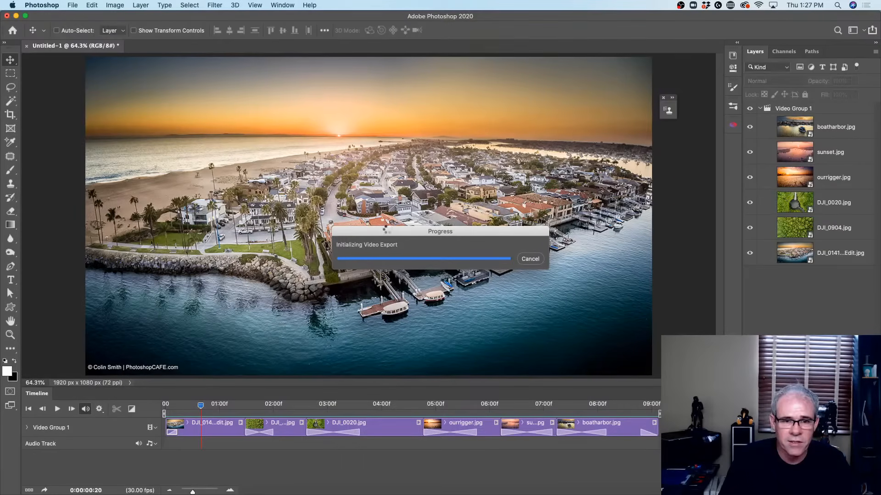
drag(388, 233, 311, 183)
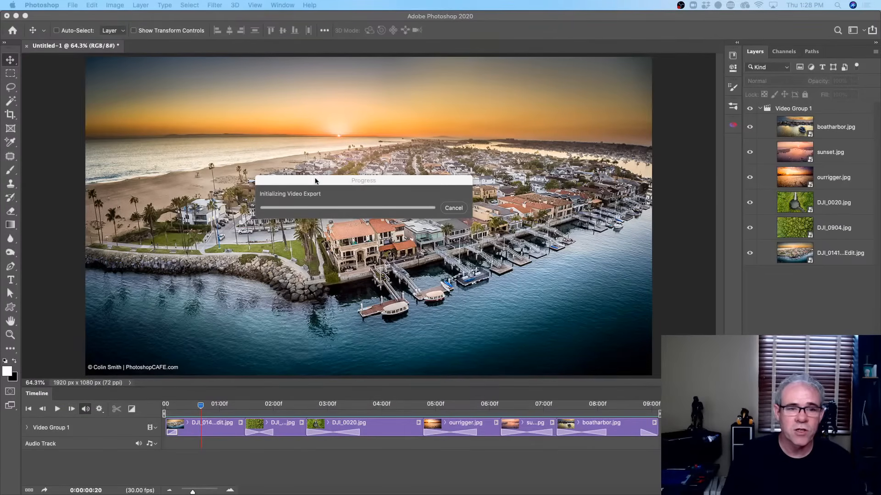
drag(323, 185, 269, 123)
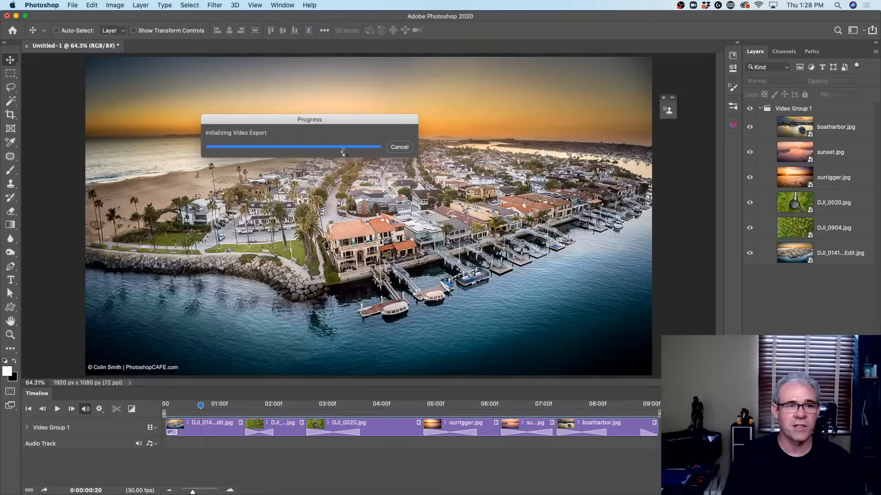
click(400, 148)
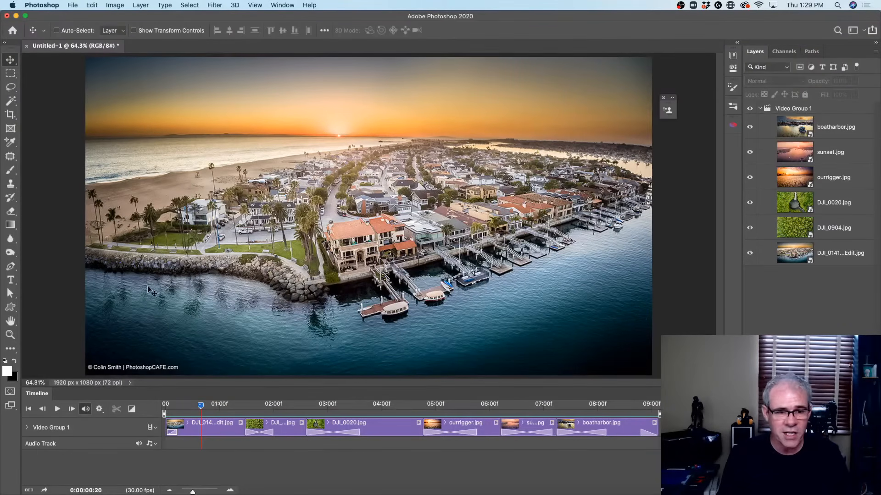
- Create a new blank layer and move it out of Video Group 1 so it sits above the group
drag(201, 406, 151, 408)
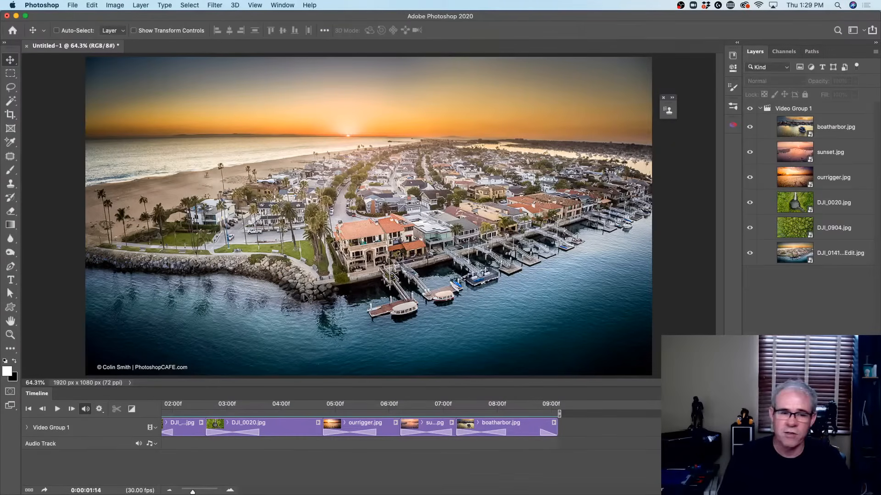
click(794, 109)
click(838, 490)
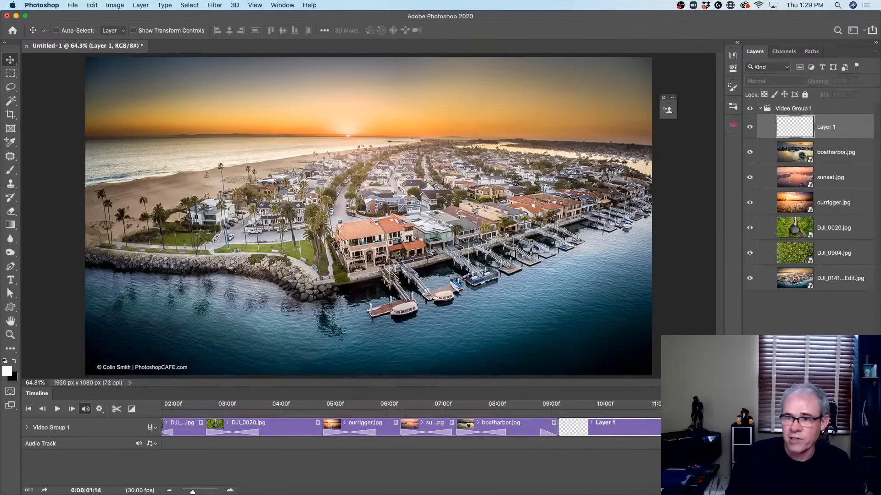
drag(805, 118, 794, 103)
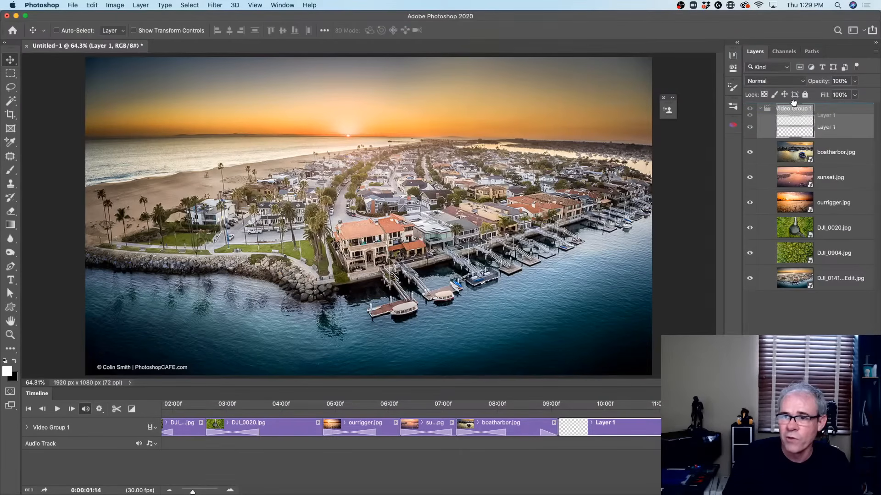
drag(794, 103, 794, 103)
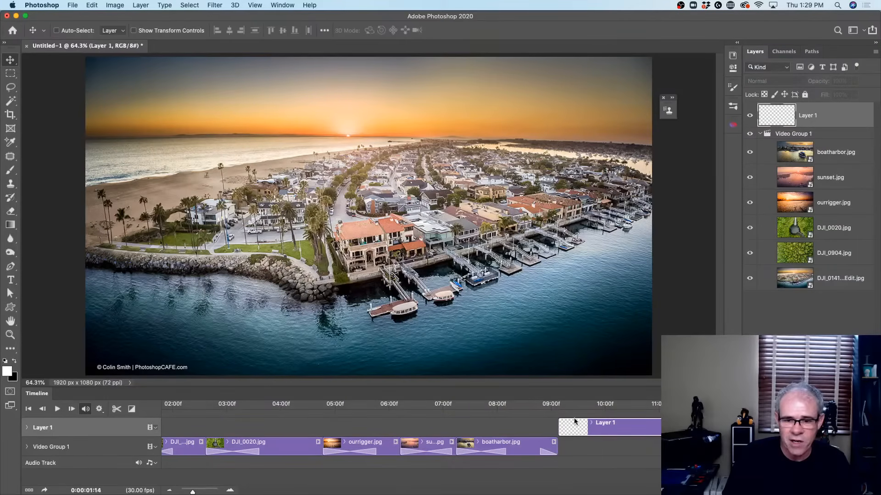
- Move the blank layer's clip to the start of the timeline and set the playhead to 0:00:00:01
drag(582, 427, 182, 418)
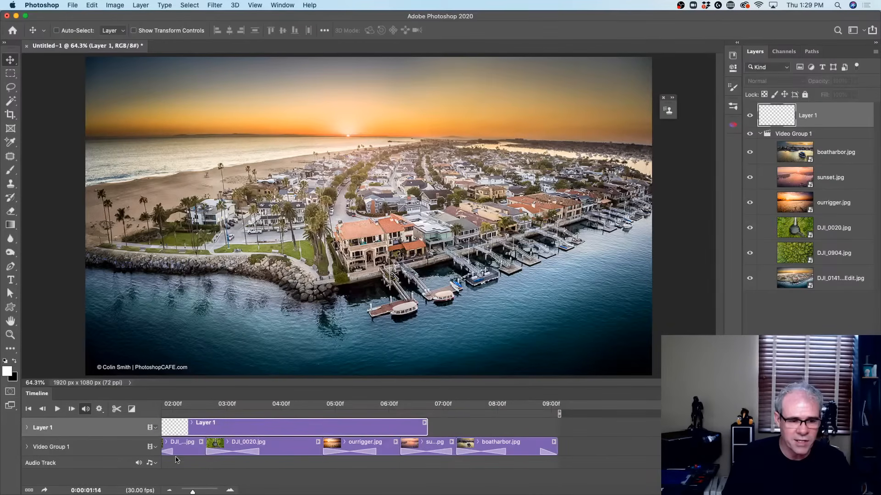
drag(191, 491, 187, 491)
drag(212, 423, 166, 406)
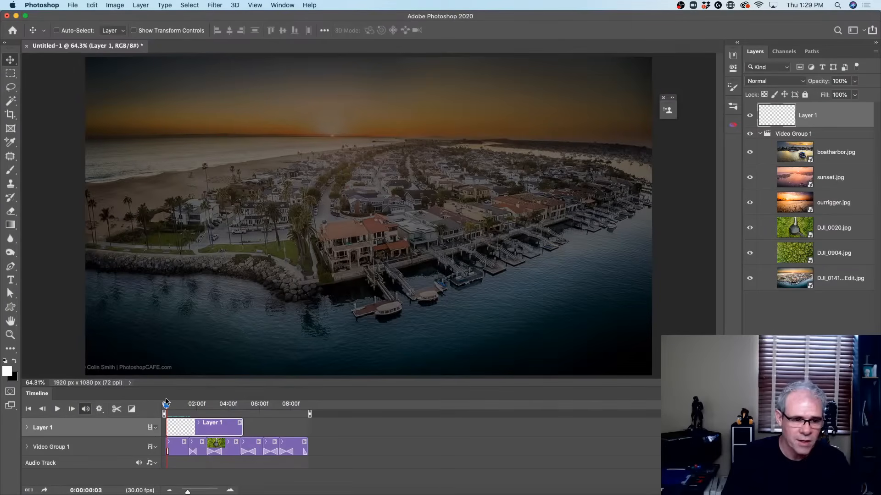
drag(166, 406, 165, 406)
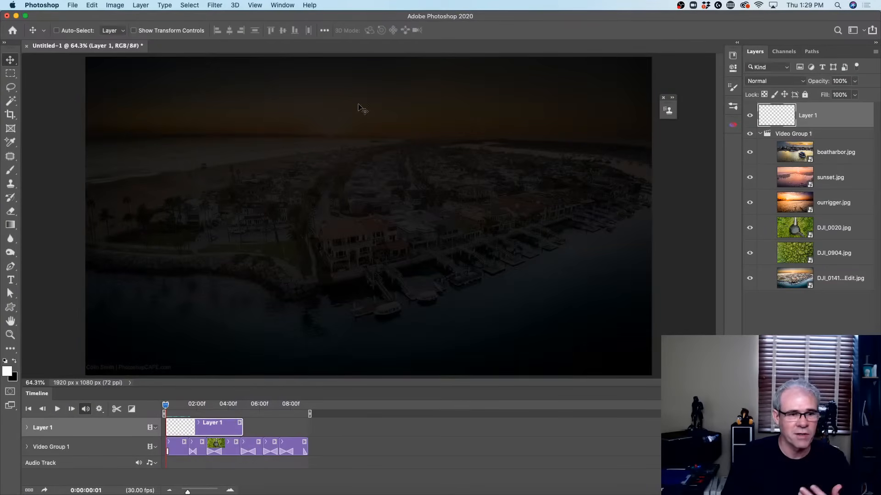
- Add the white title text "MY SLIDESHOW" on the blank layer and commit it
click(10, 280)
click(271, 197)
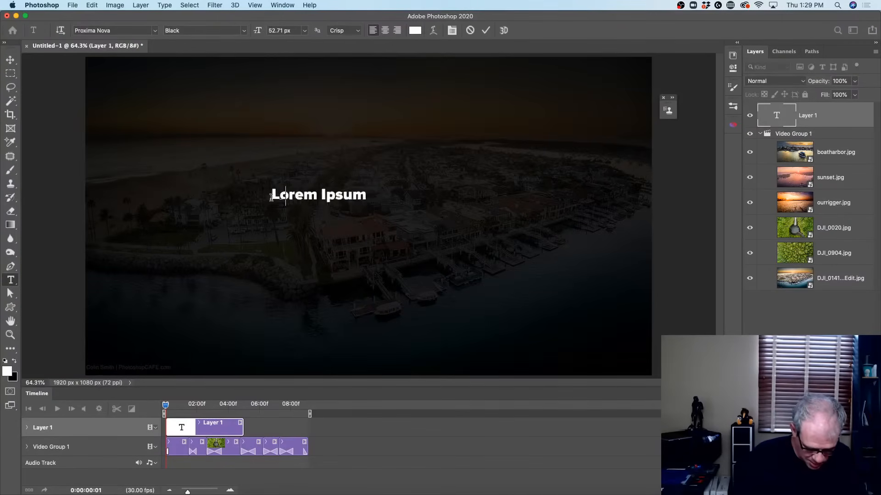
text(MY SLIDESHOW)
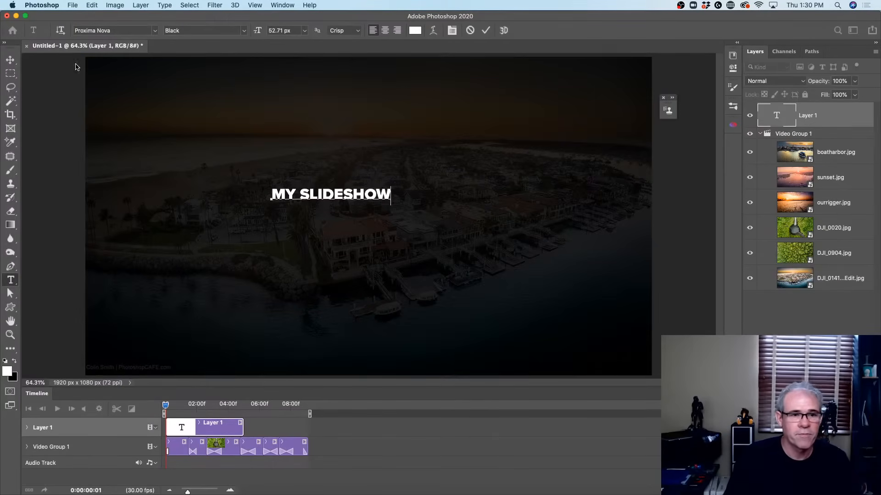
click(10, 60)
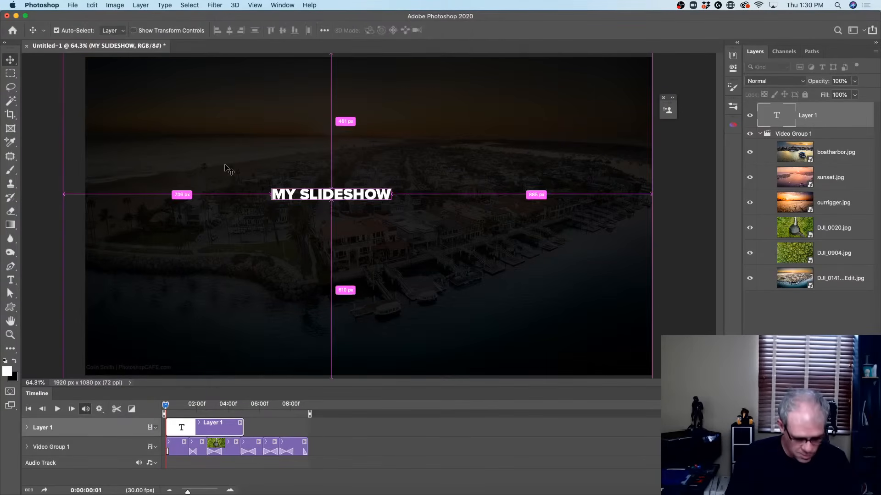
- Enlarge the MY SLIDESHOW title to a text size of about 154 px and position it near the centre of the canvas
key(super+t)
drag(391, 206, 536, 262)
drag(271, 230, 199, 242)
key(Return)
mouse_move(412, 231)
mouse_down()
mouse_move(420, 218)
mouse_move(401, 218)
mouse_move(406, 222)
mouse_up()
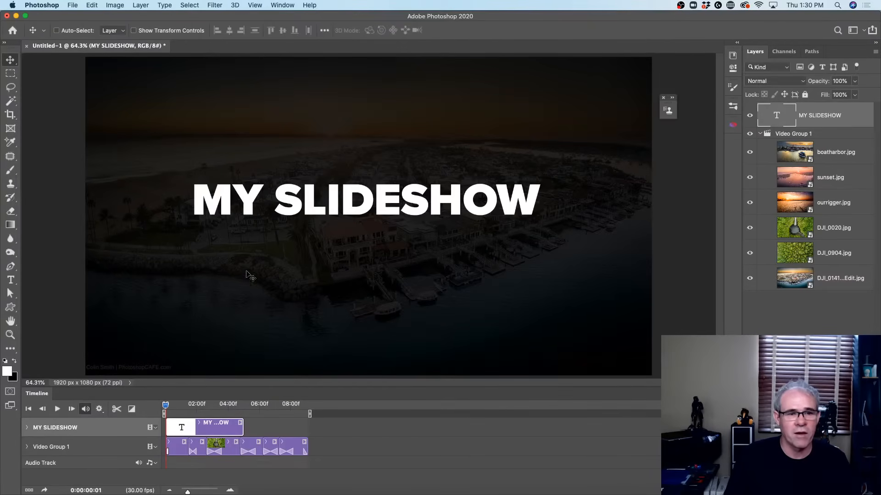
click(11, 280)
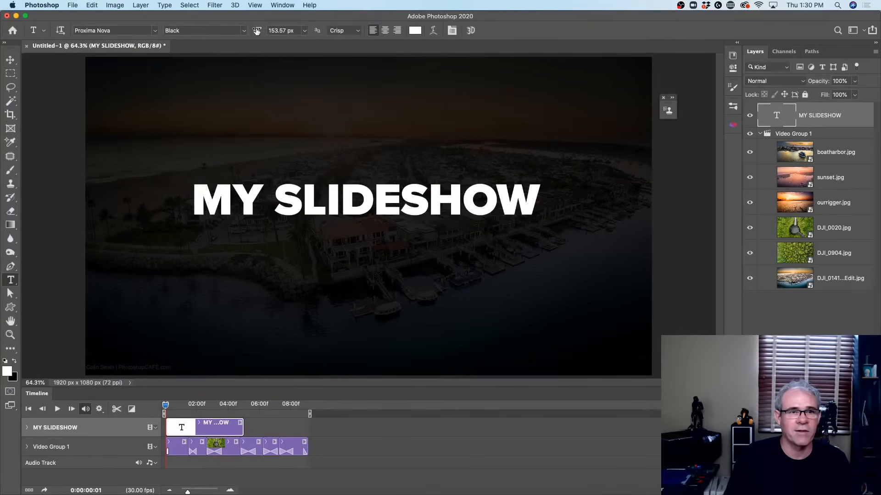
click(10, 59)
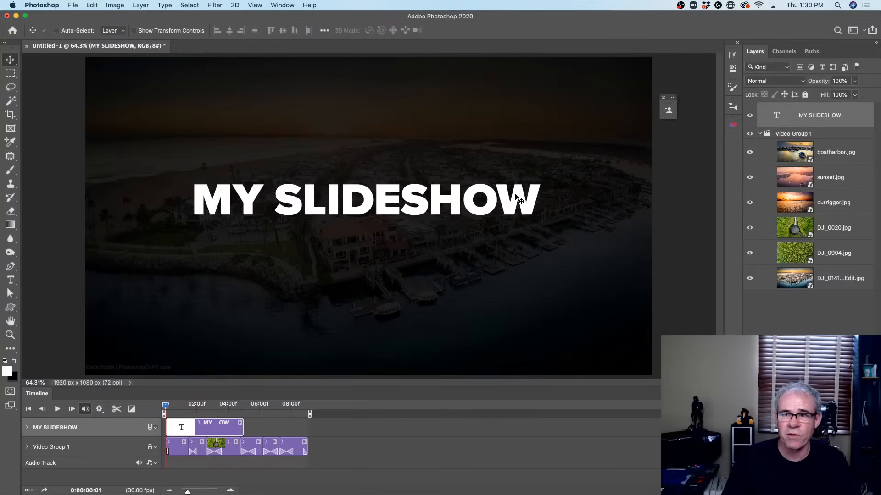
- Apply a 2 s Fade to the start of the MY SLIDESHOW clip and preview it up to 0:00:04:13
click(130, 410)
click(162, 323)
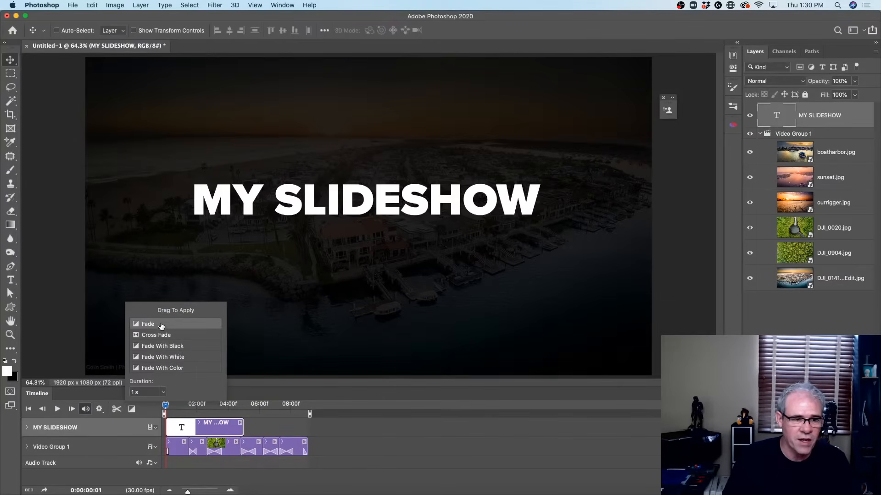
drag(144, 394, 110, 390)
text(2)
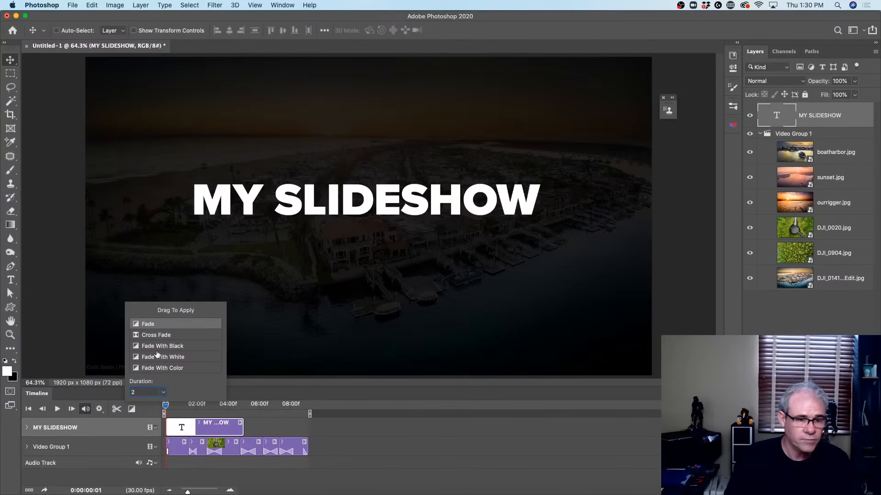
key(Return)
drag(159, 324, 170, 391)
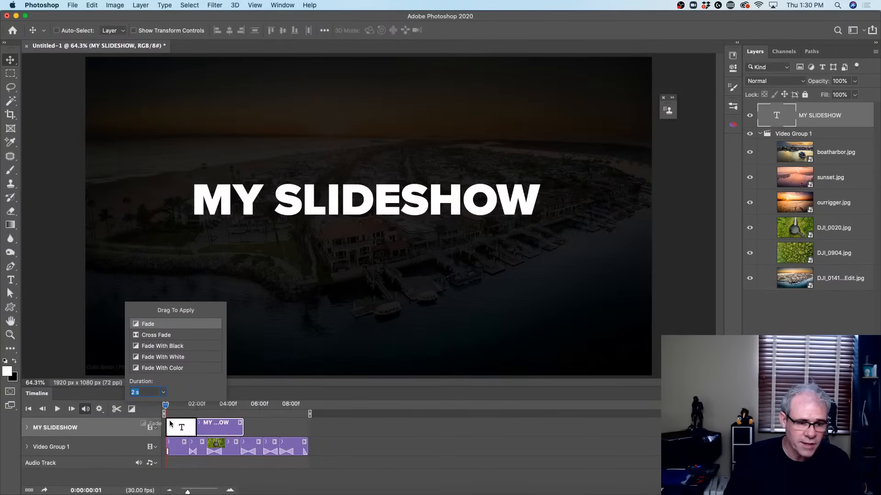
drag(170, 423, 170, 424)
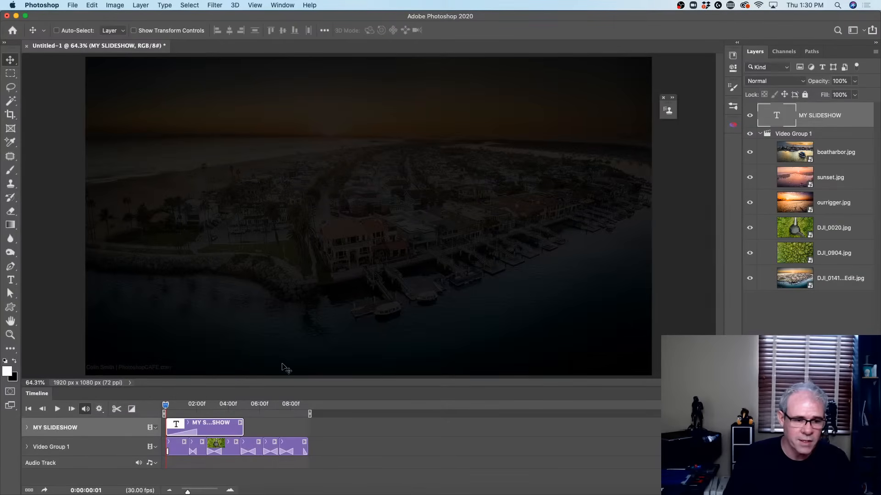
key(space)
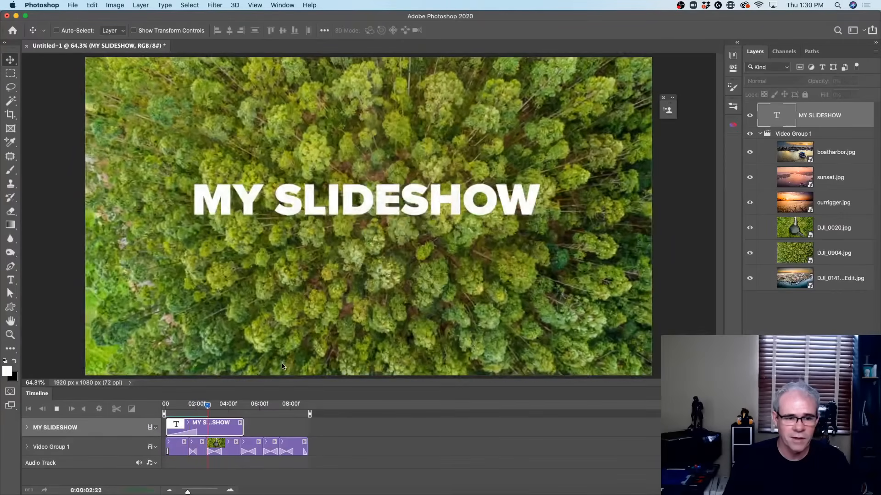
key(space)
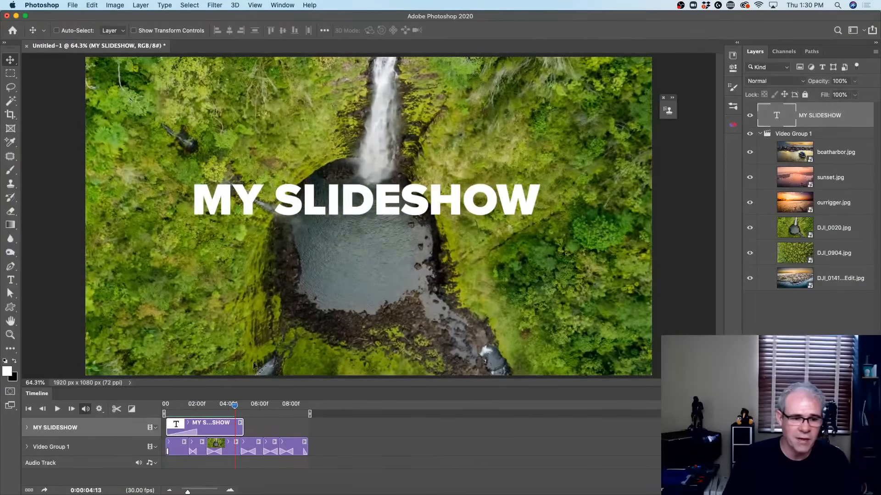
- Apply the Pan motion at 0 degrees to the MY SLIDESHOW clip and preview it from the start to 0:00:03:10
right_click(223, 422)
click(270, 375)
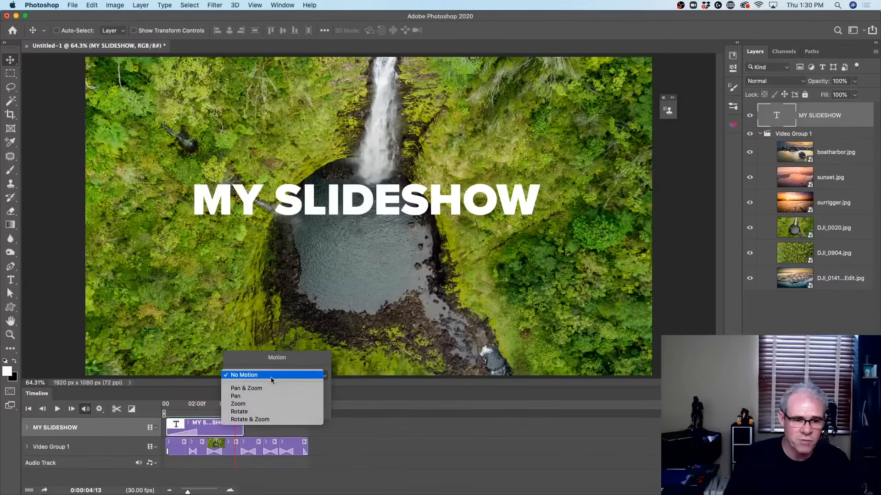
click(269, 397)
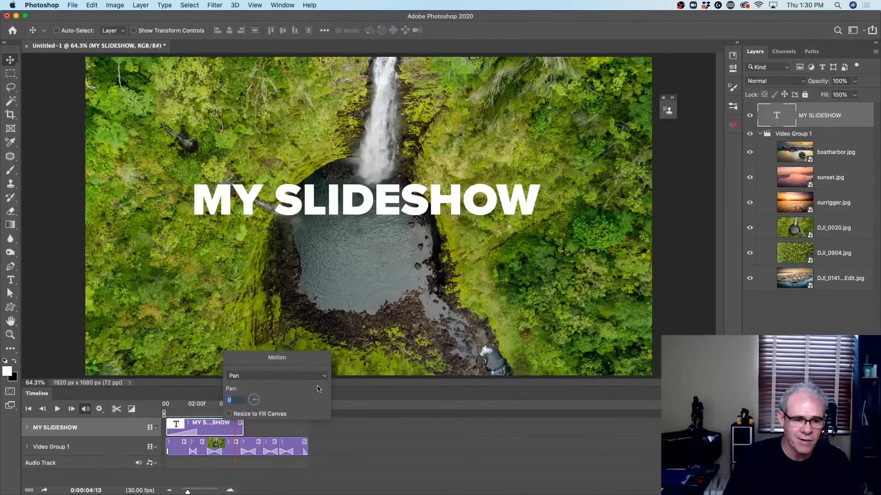
click(321, 431)
drag(236, 405, 112, 403)
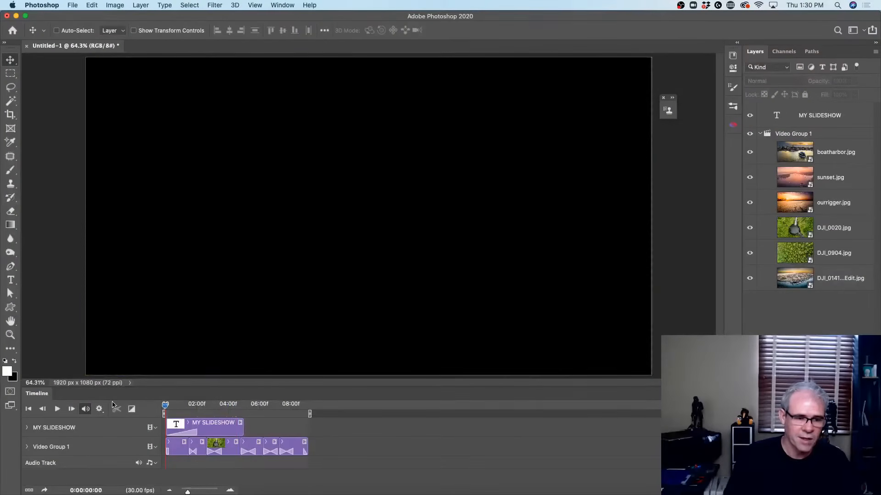
key(space)
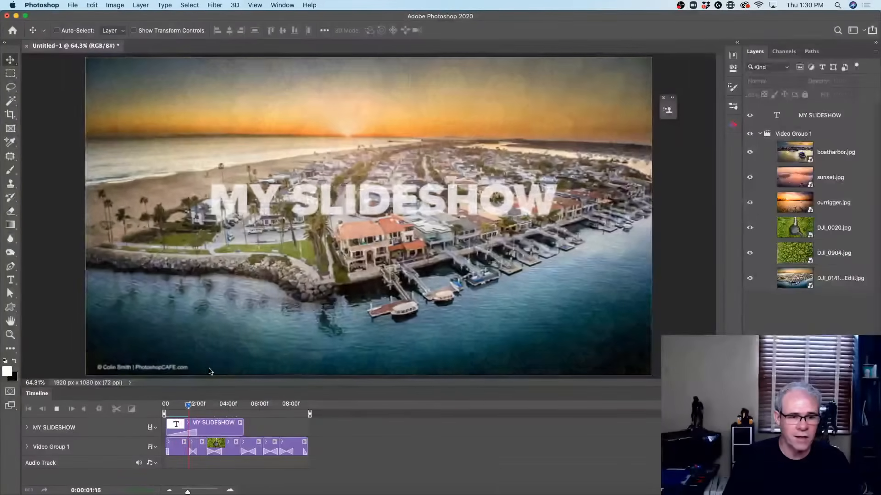
key(space)
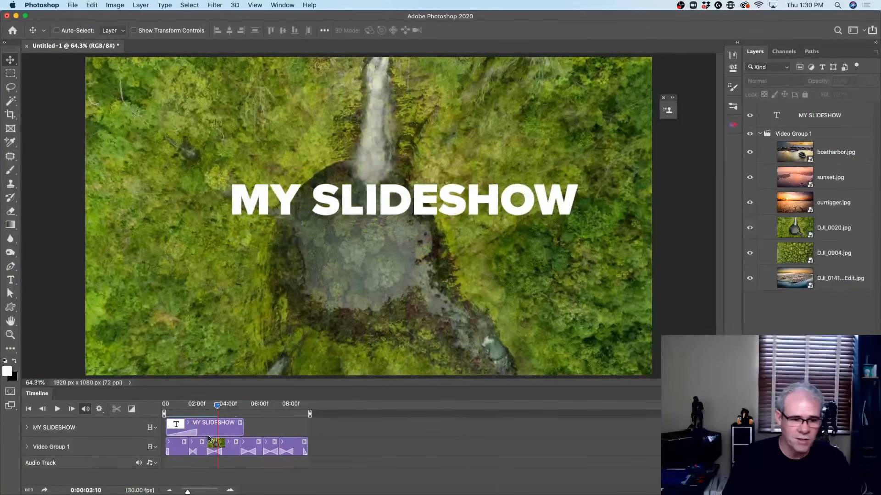
- Expand the keyframe properties of the MY SLIDESHOW and Video Group 1 tracks and return the playhead to 0:00:00:00
click(27, 428)
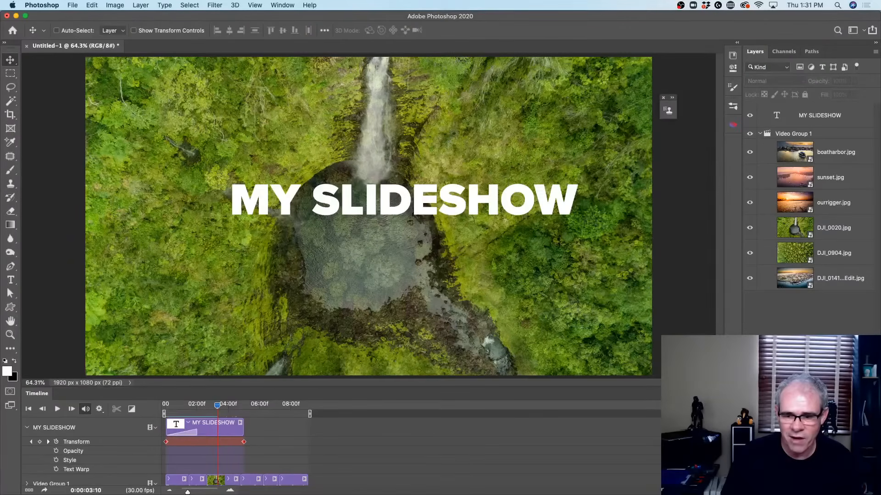
scroll(206, 442, down, 2)
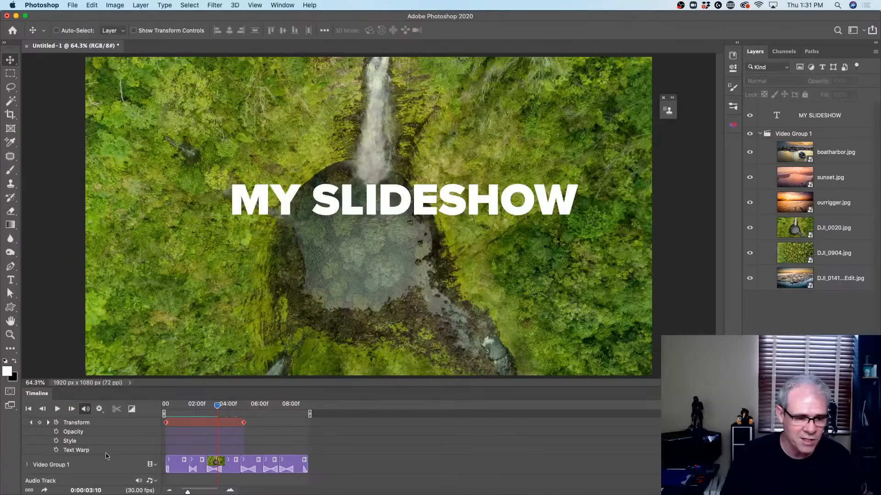
click(27, 465)
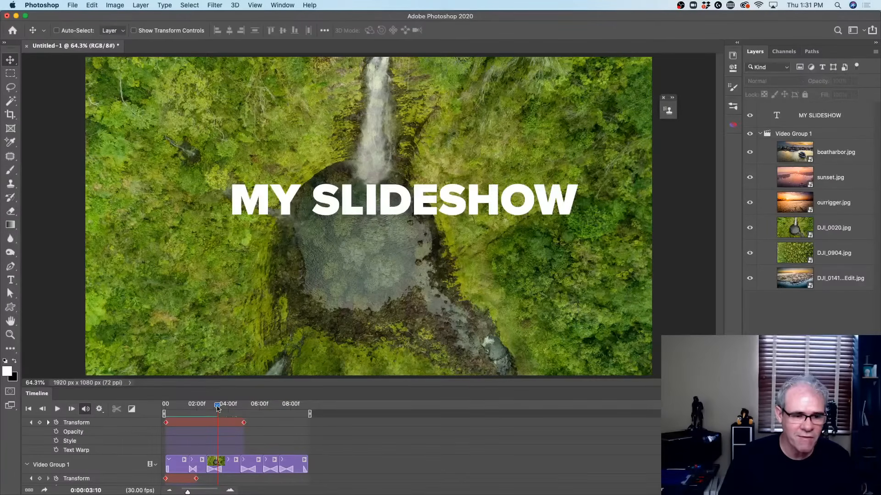
drag(217, 408, 165, 409)
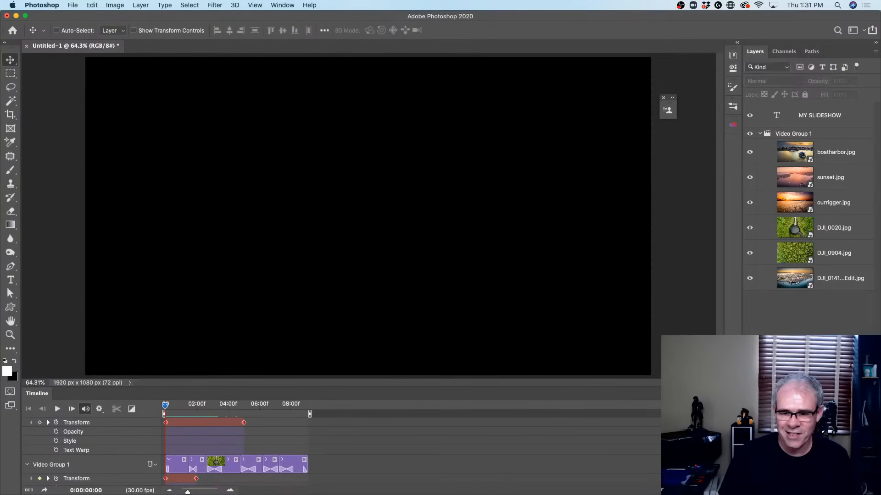
- Delete the Fade transition from the start of the MY SLIDESHOW clip
scroll(275, 445, up, 1)
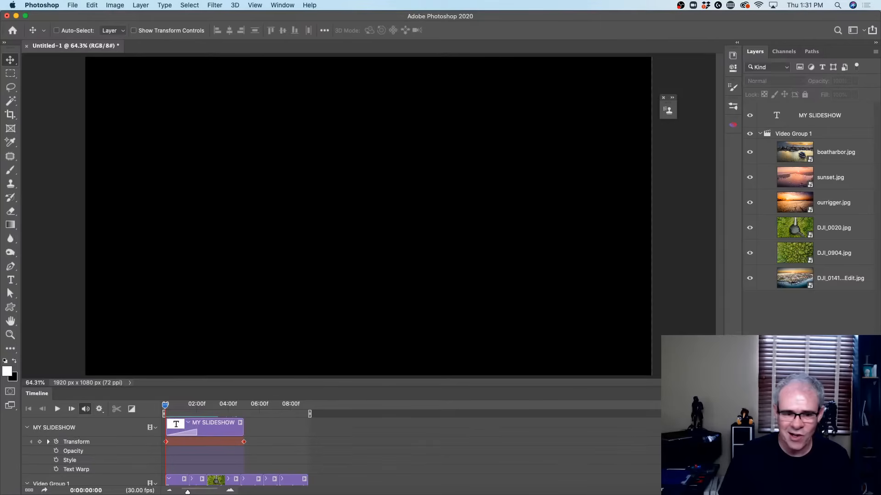
click(188, 434)
key(Delete)
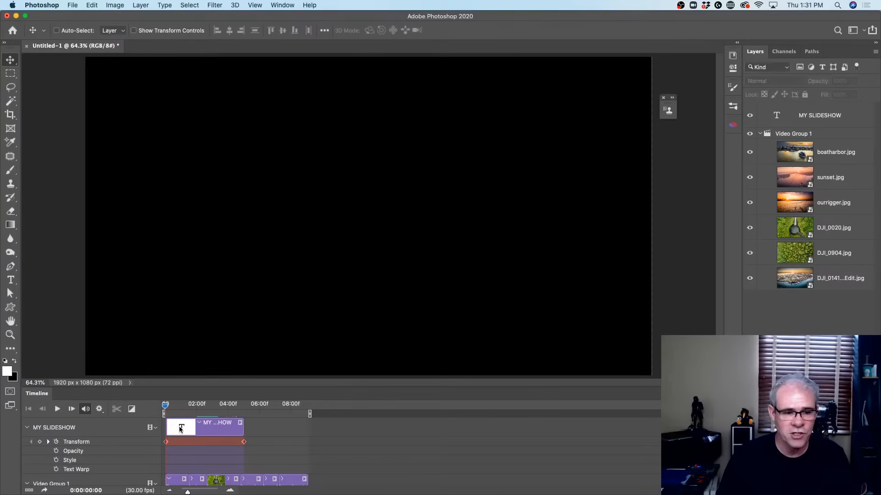
- At the title's first Transform keyframe, 0:00:00:01, move MY SLIDESHOW about 1560 px horizontally off the left side of the canvas
mouse_move(166, 405)
mouse_down()
mouse_move(183, 407)
mouse_move(167, 412)
mouse_move(173, 418)
mouse_up()
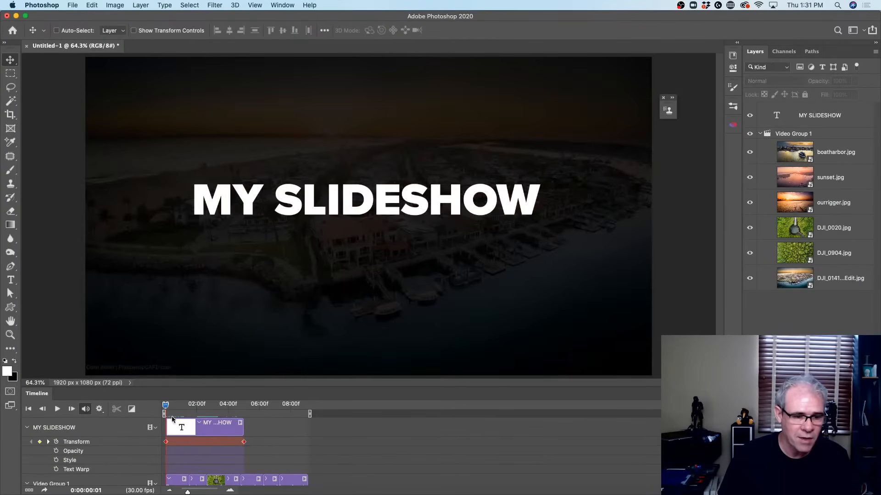
click(166, 443)
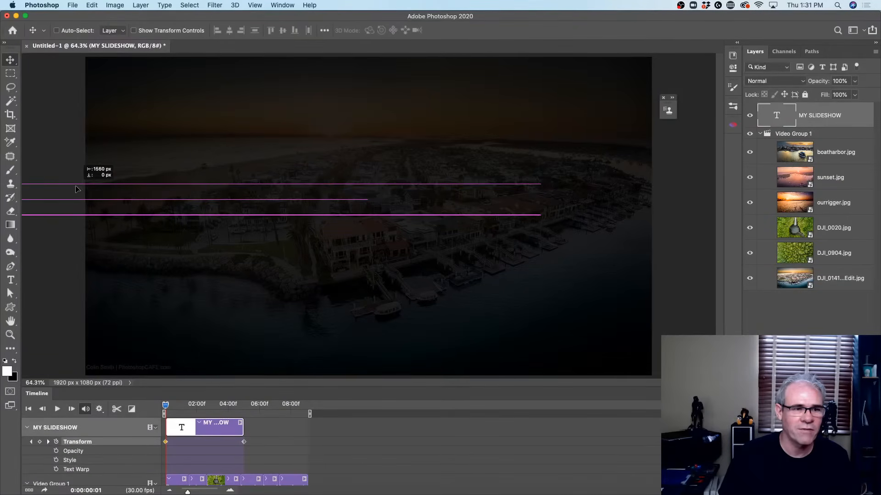
drag(76, 189, 76, 189)
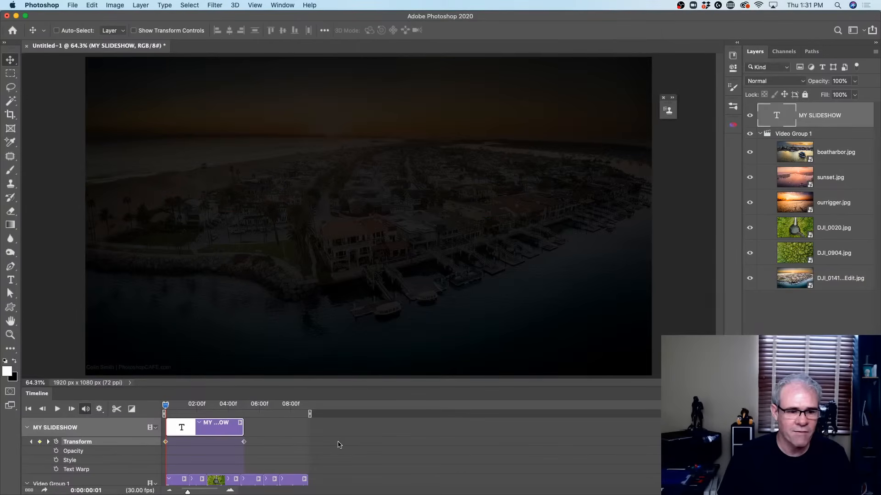
- Preview the title's slide-in and move its end Transform keyframe earlier, to about 0:00:03:18
key(space)
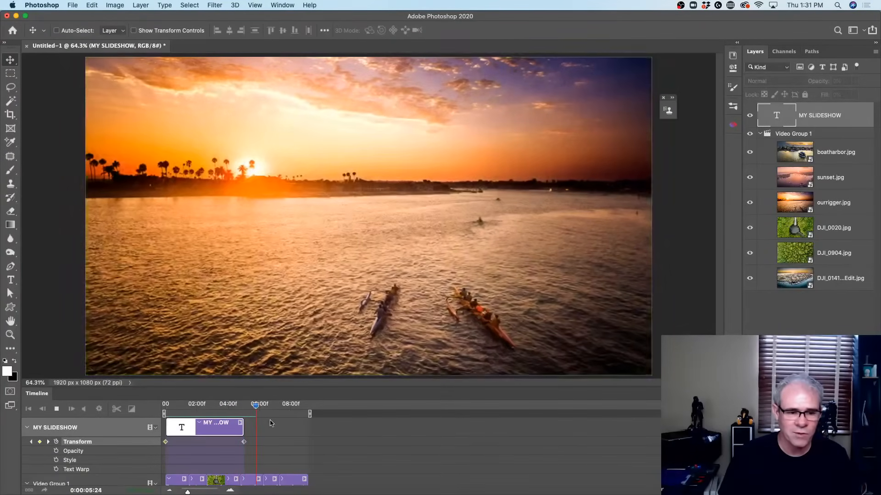
drag(257, 405, 213, 406)
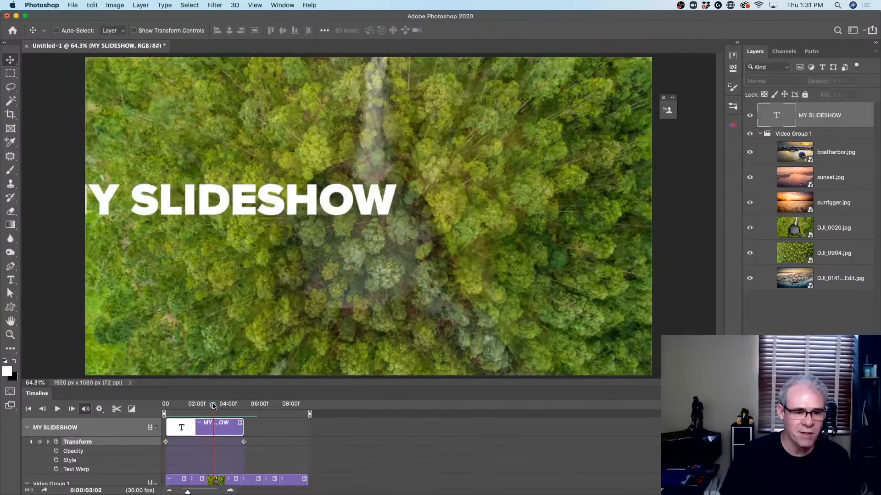
drag(243, 443, 222, 442)
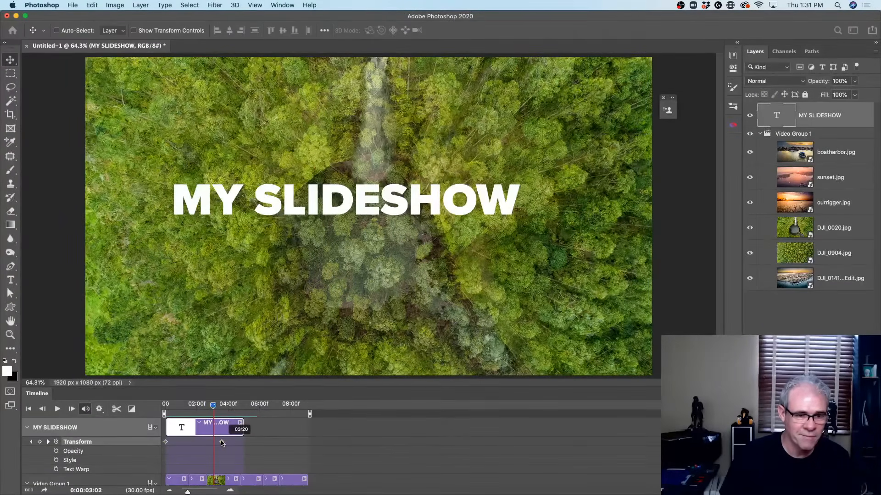
- At the end Transform keyframe, 0:00:03:18, shift the title left toward the canvas centre and preview the animation from the start
drag(213, 406, 222, 405)
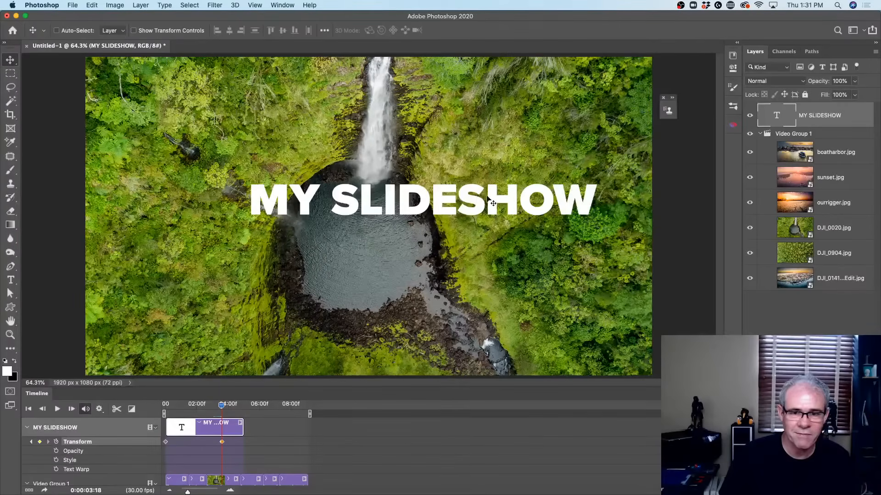
drag(509, 202, 468, 201)
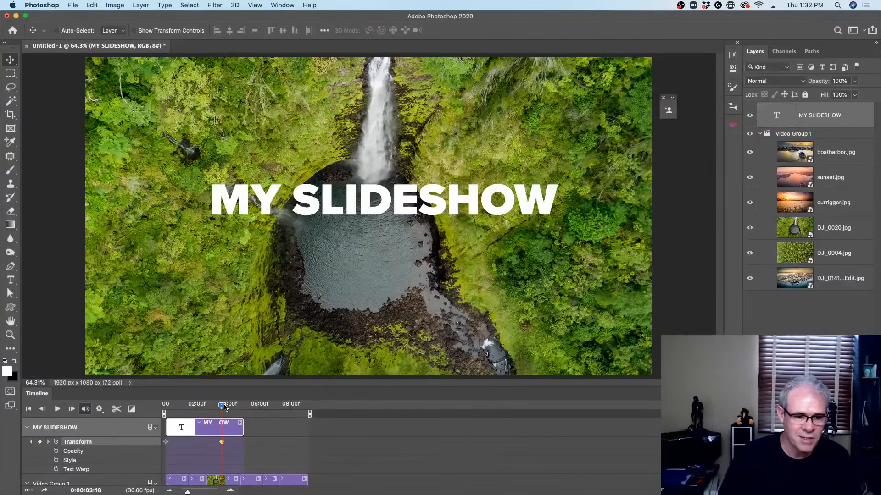
drag(224, 407, 165, 407)
key(space)
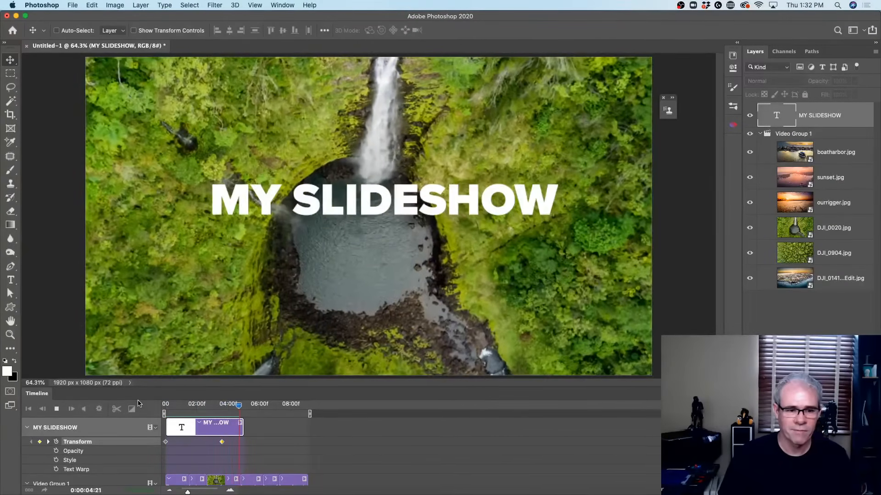
- Move the MY SLIDESHOW title's second Transform keyframe to about 1:15 on the timeline and play the slideshow from the start
key(space)
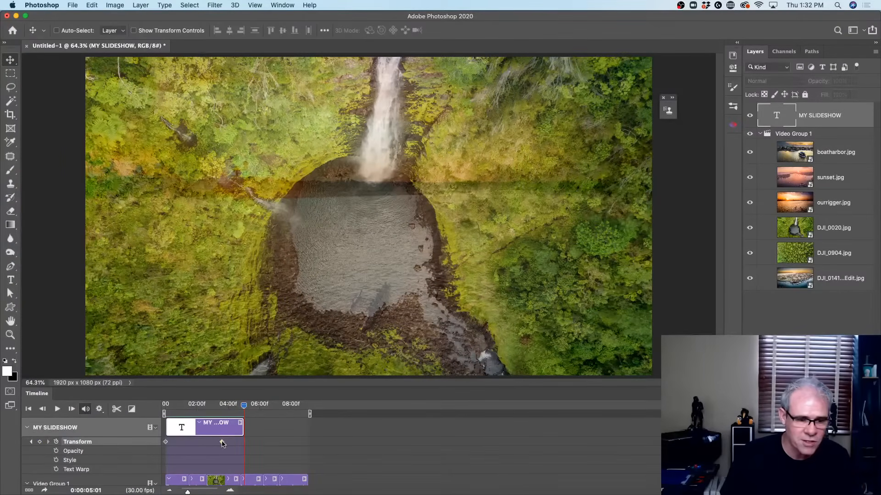
drag(222, 444, 189, 442)
click(161, 403)
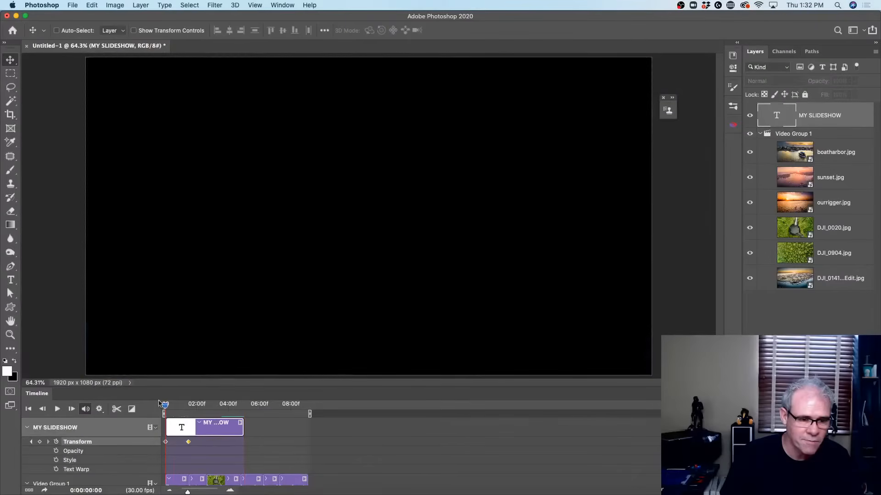
key(space)
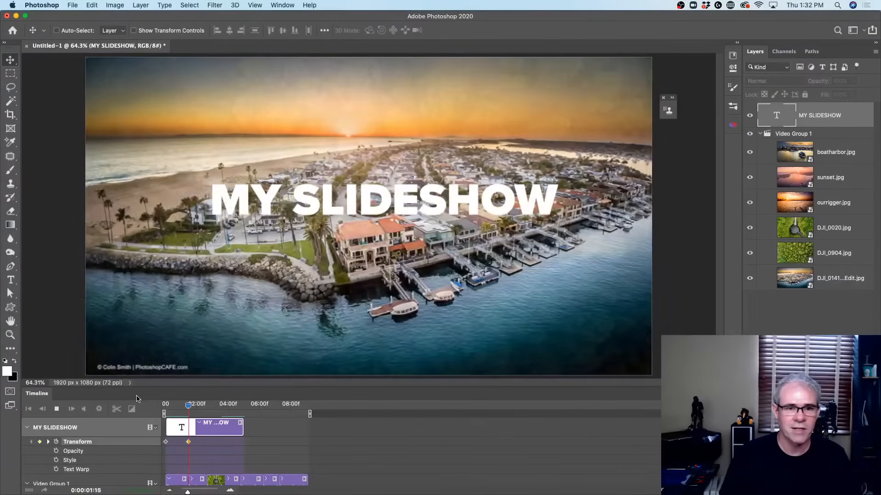
key(space)
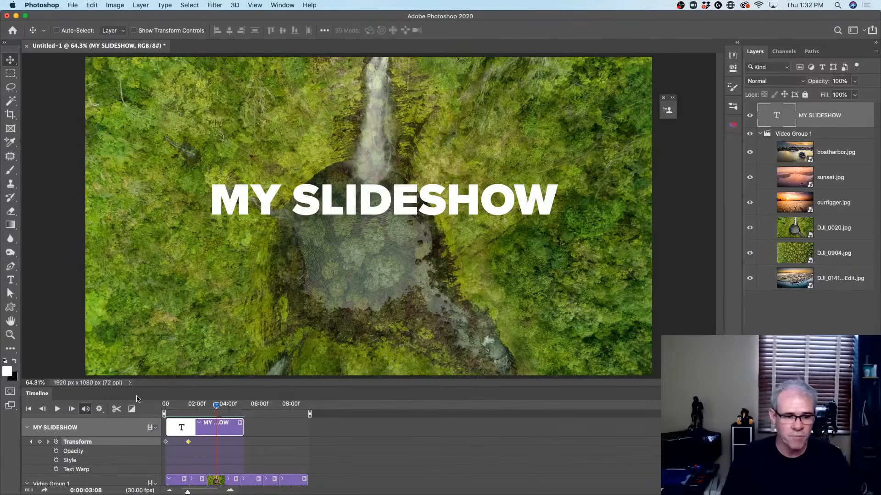
- Reposition the title near the canvas's lower right at its first Transform keyframe and toward the upper left at the 1:15 keyframe
drag(216, 406, 166, 412)
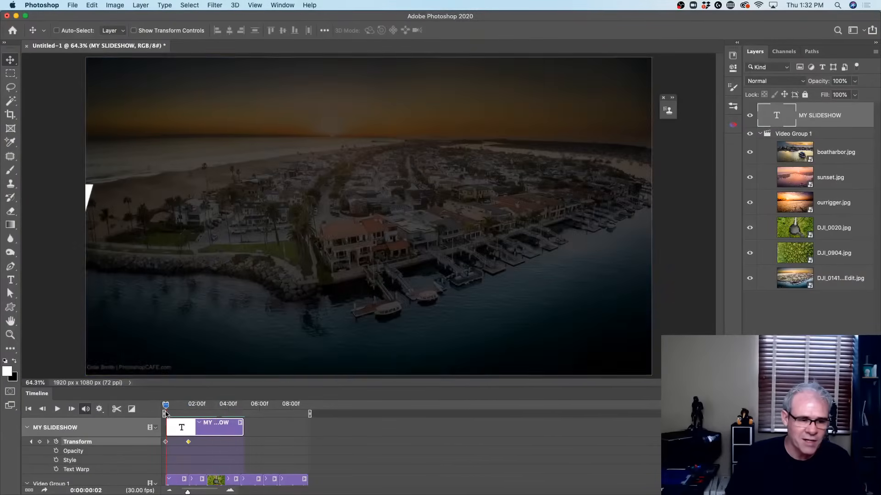
click(165, 442)
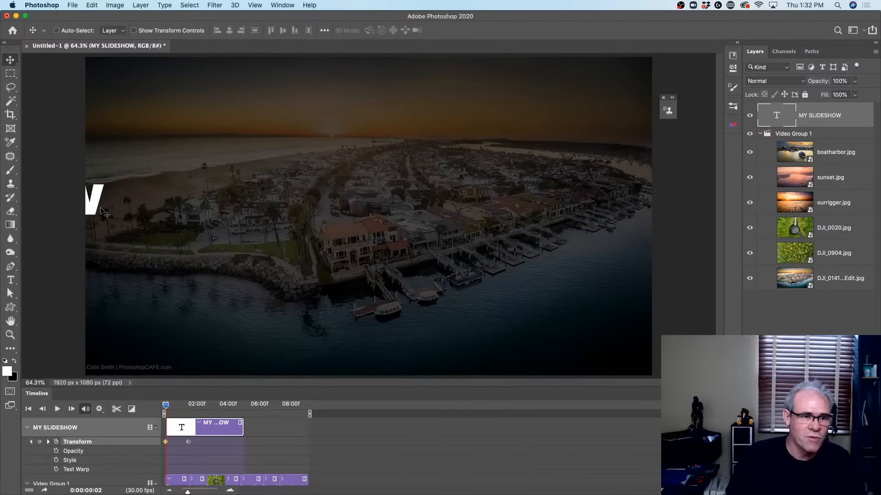
drag(105, 212, 621, 337)
click(167, 406)
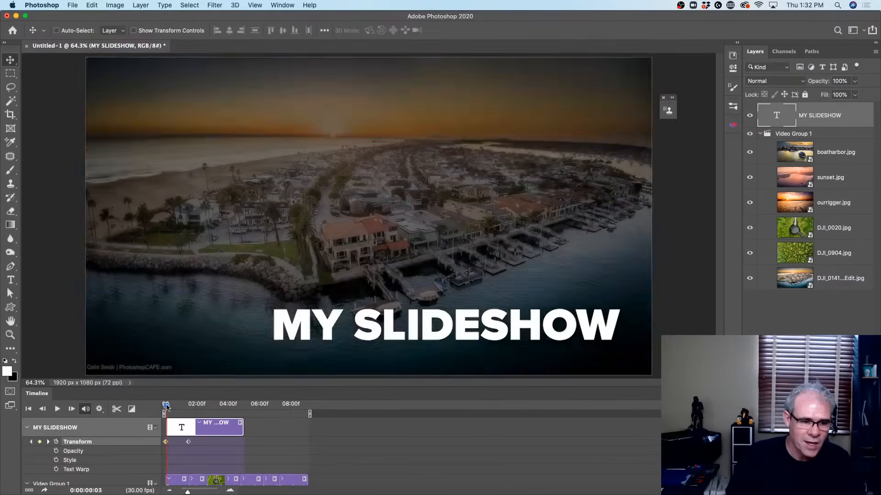
drag(167, 406, 188, 406)
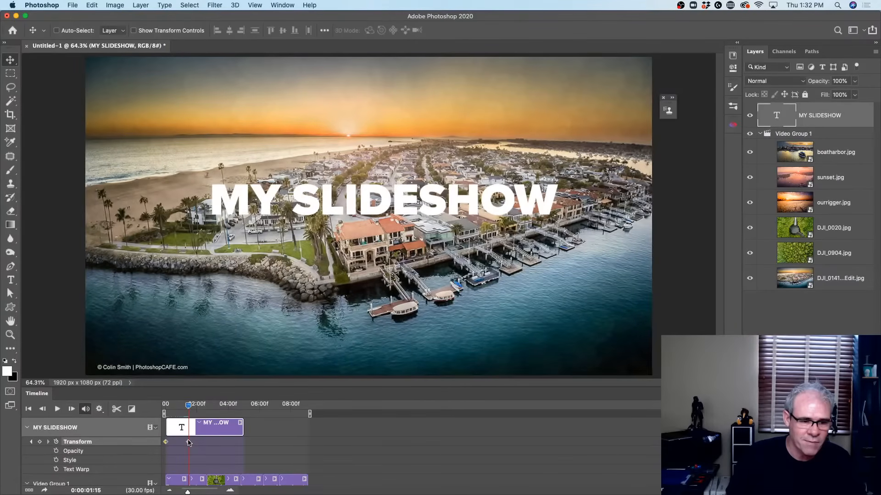
drag(343, 198, 235, 104)
drag(189, 406, 164, 414)
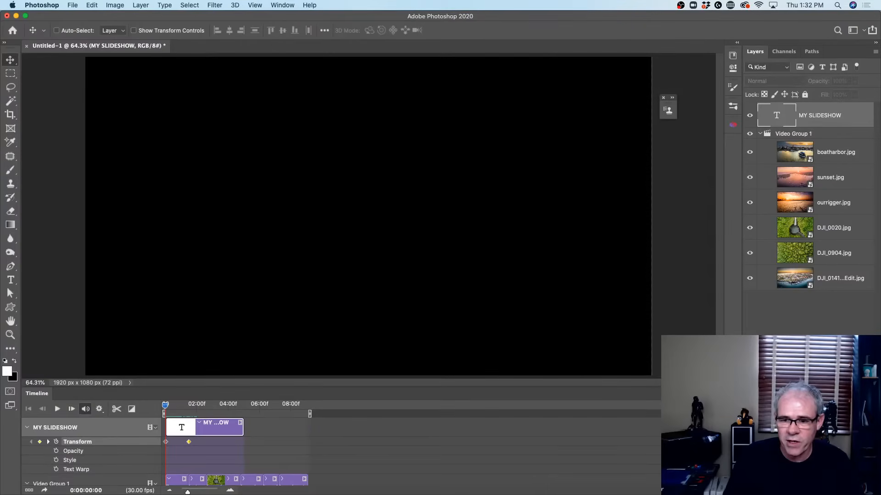
- Undo the title's repositioning at both Transform keyframes and the move of its second keyframe
scroll(165, 452, down, 2)
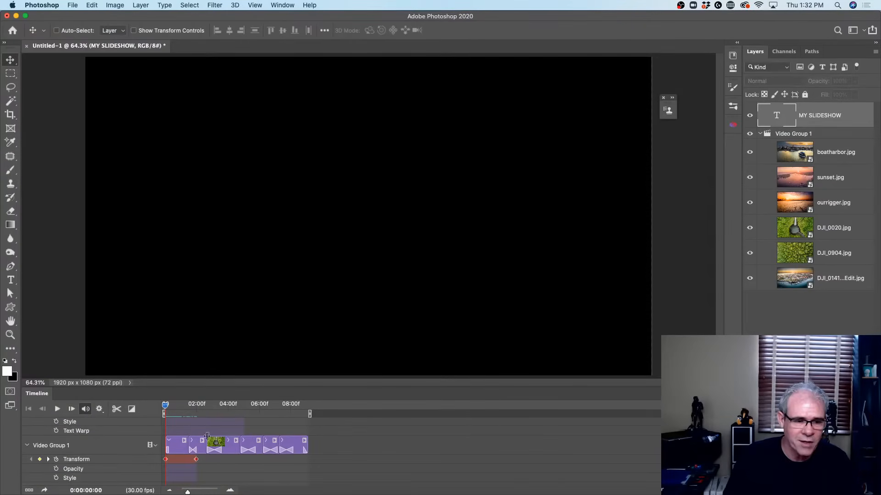
scroll(235, 449, up, 2)
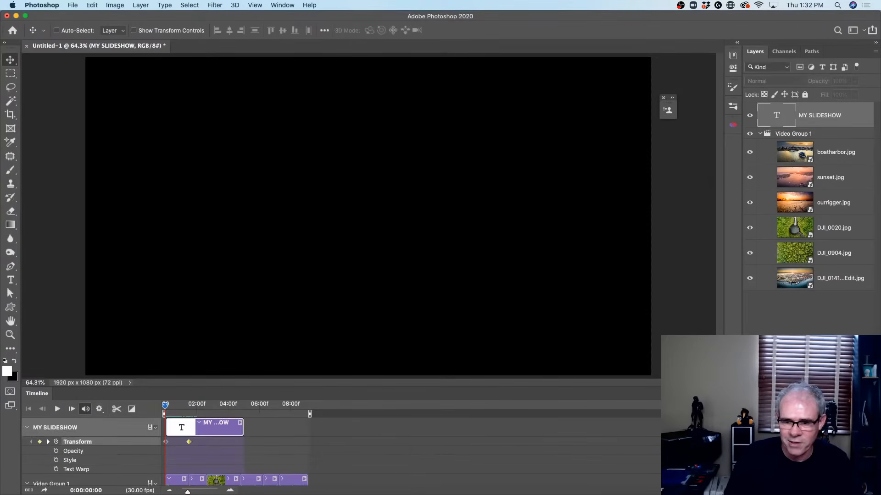
key(super+z)
key(super+z)
key(super+z)
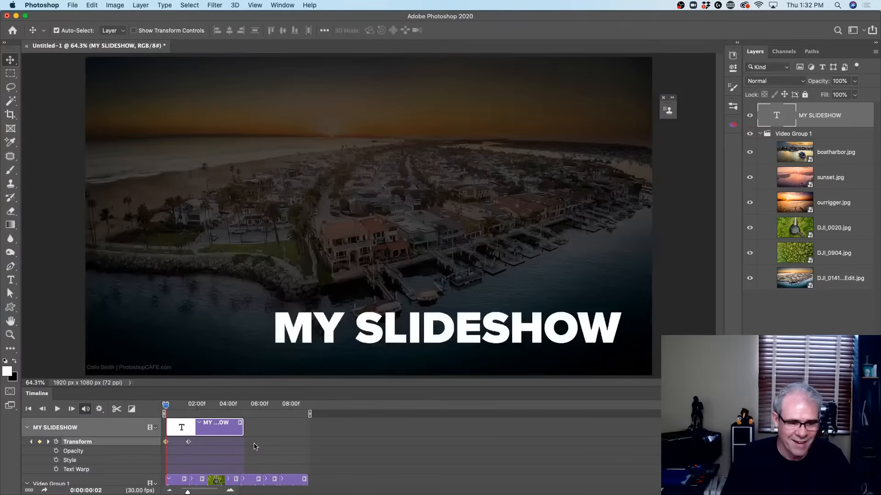
key(super+z)
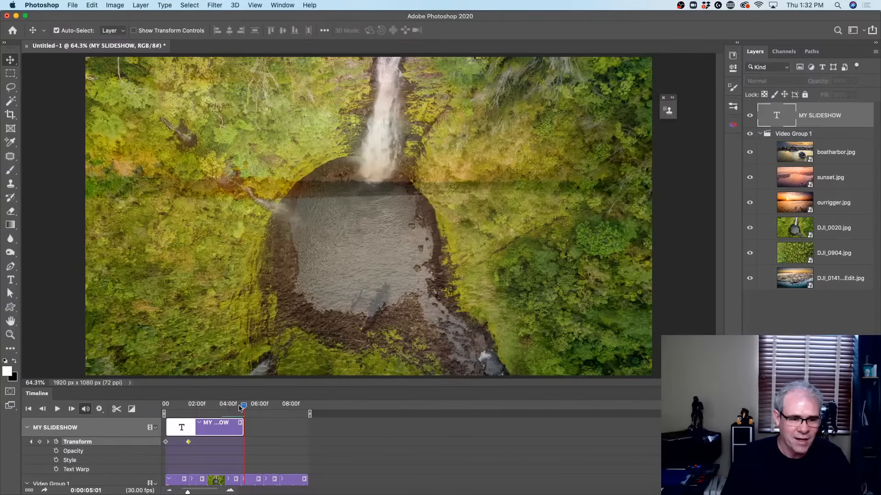
key(super+z)
- Play the slideshow briefly from the start to check the title's slide-in animation
drag(222, 405, 164, 404)
key(space)
key(space)
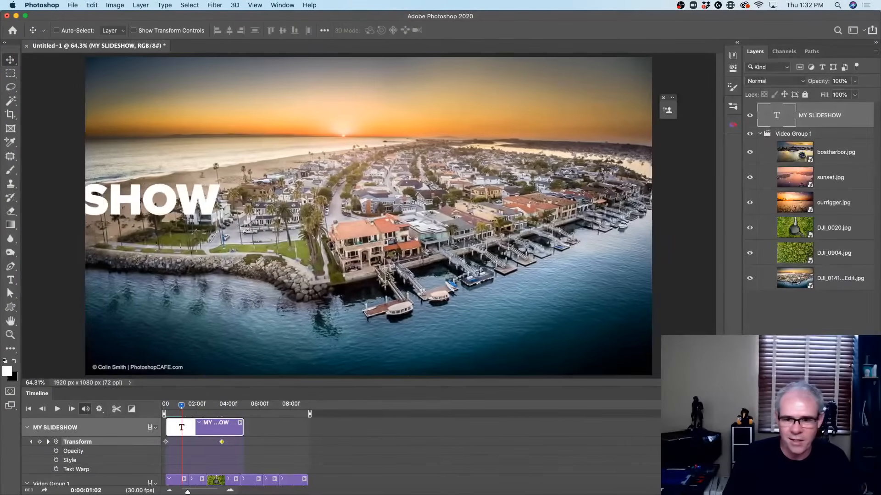
- Enlarge the timeline around the two-second mark and examine how selecting DJI_0904.jpg and Video Group 1 affects the displayed clips and Transform keyframes
scroll(165, 452, down, 2)
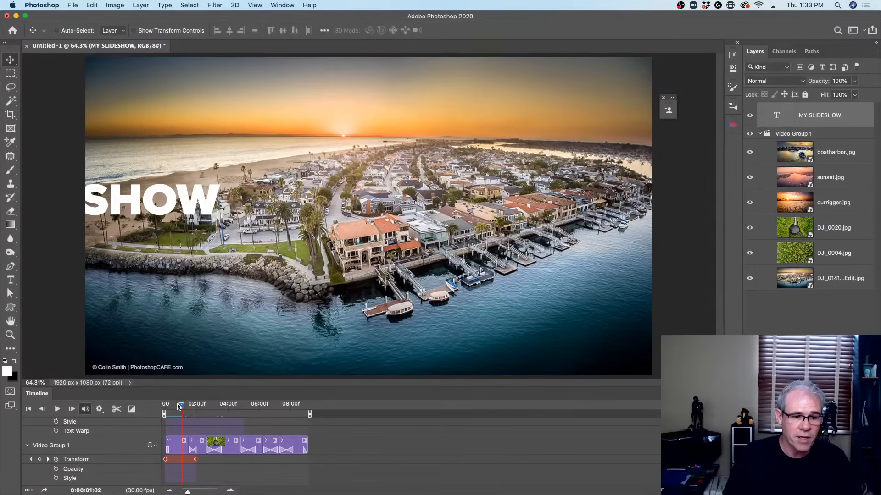
mouse_move(181, 405)
mouse_down()
mouse_move(221, 412)
mouse_move(175, 413)
mouse_move(196, 406)
mouse_up()
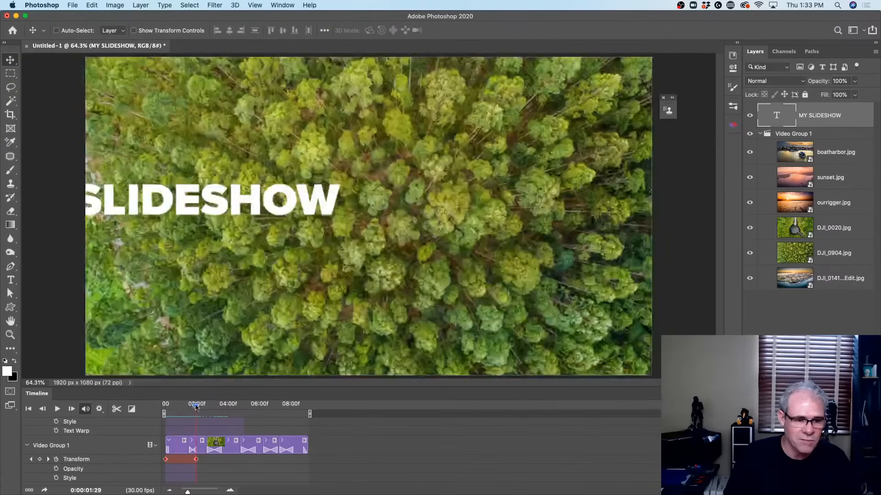
drag(187, 492, 197, 492)
click(431, 451)
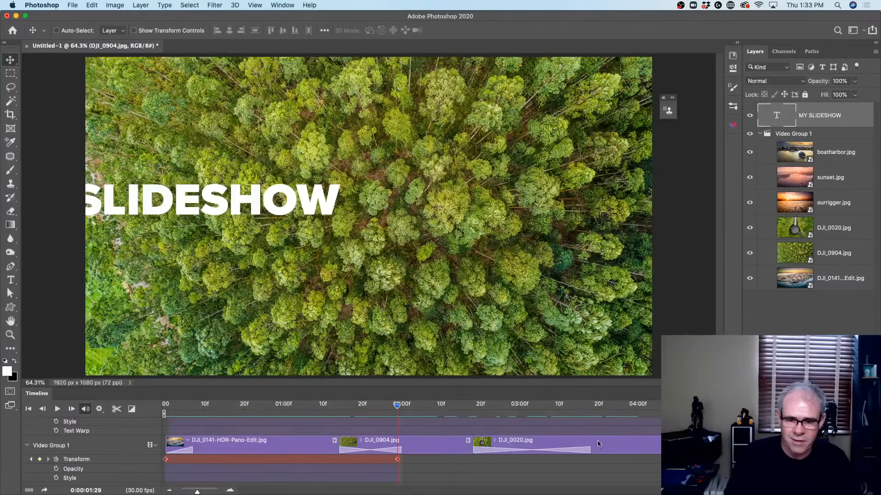
click(640, 449)
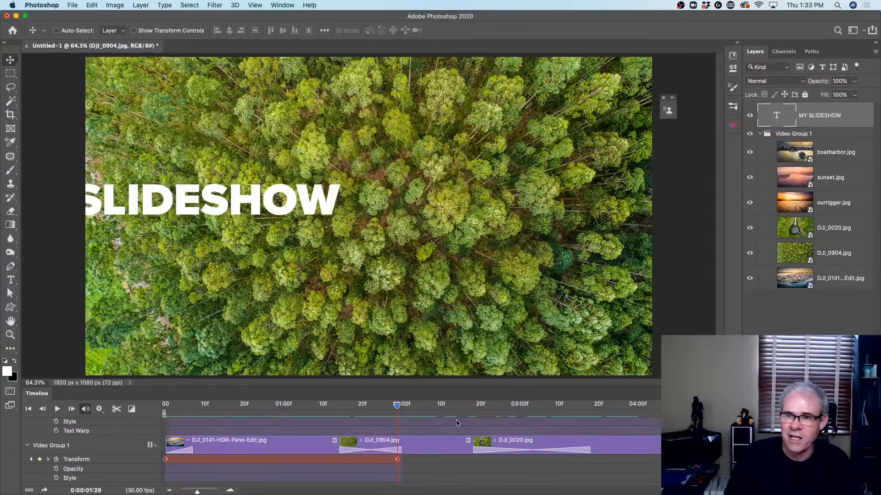
click(827, 254)
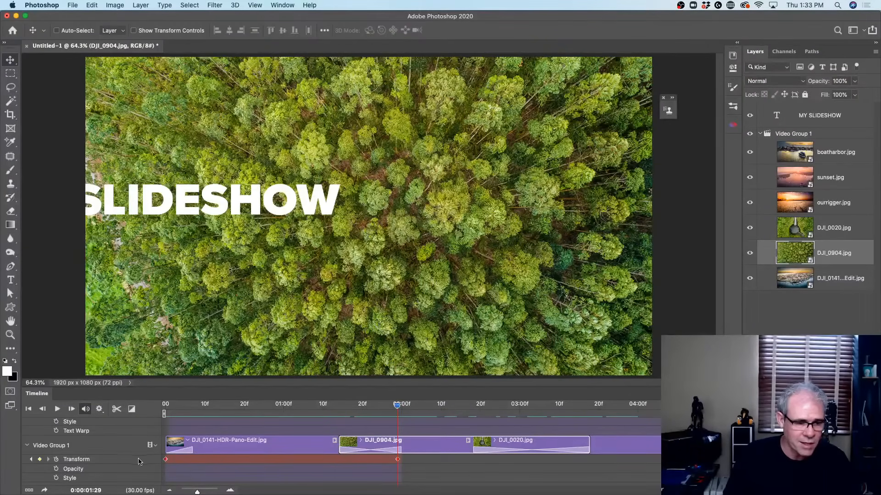
click(32, 446)
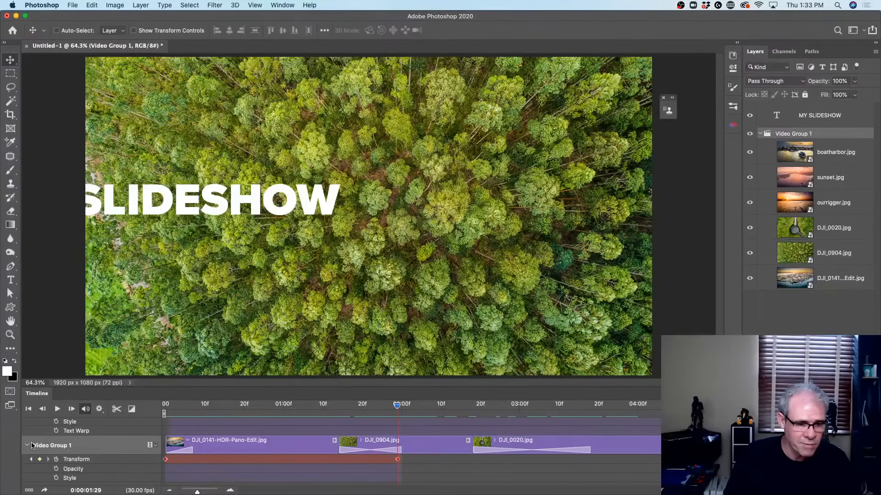
click(424, 445)
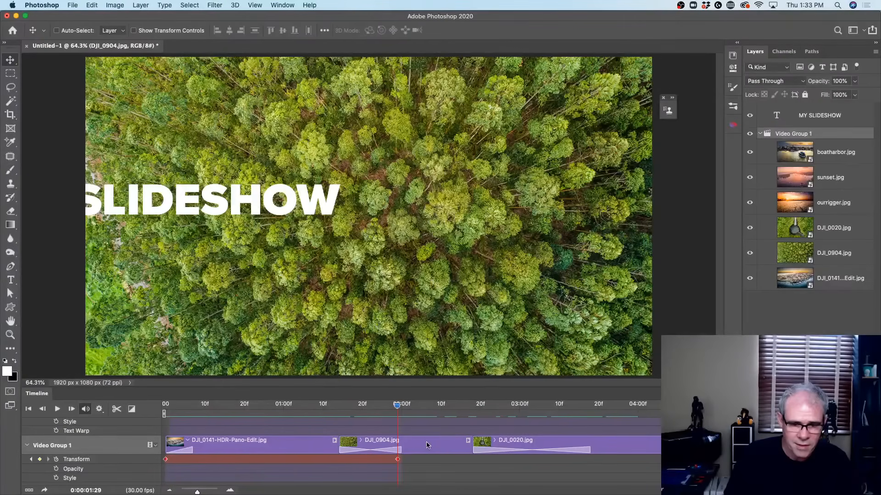
- Try shifting the DJI_0141-HDR-Pano-Edit.jpg photo left with the playhead at frame 10, and play back the resulting motion
click(271, 449)
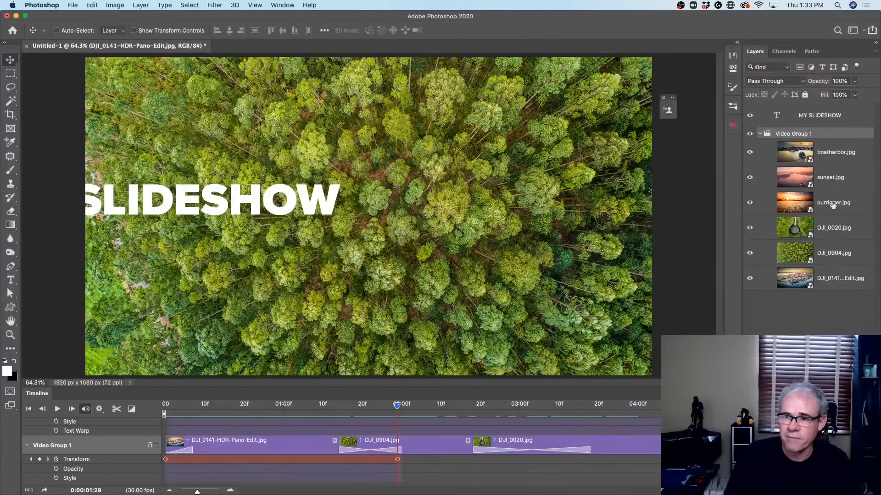
click(831, 280)
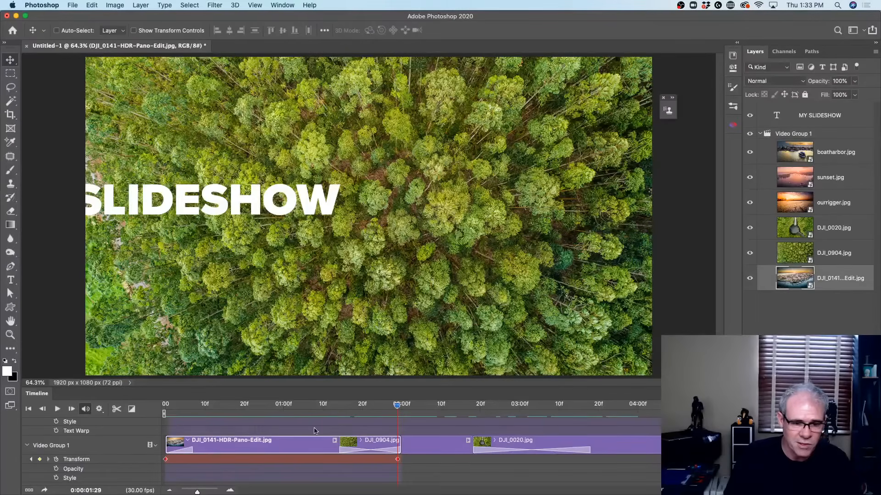
drag(396, 407, 204, 417)
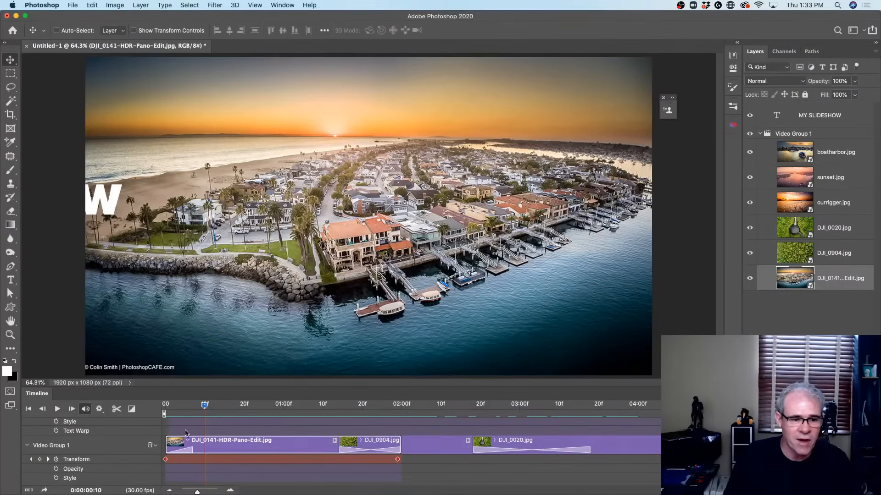
click(165, 459)
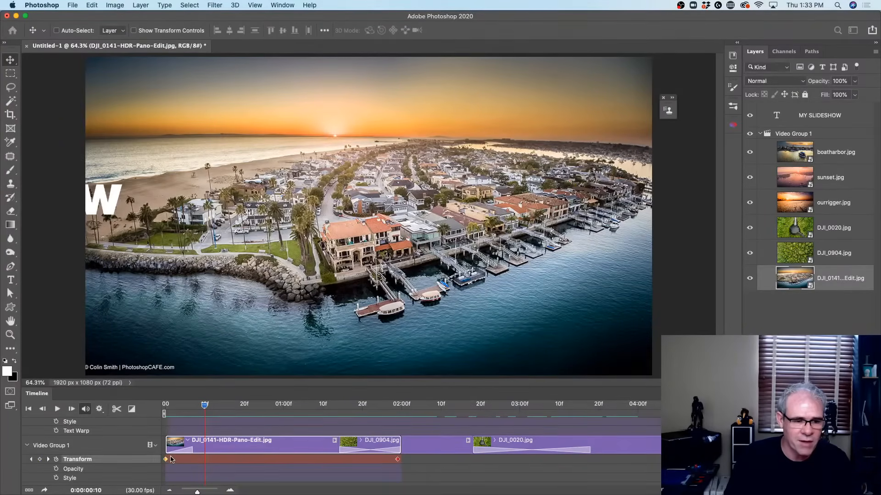
drag(513, 271, 333, 276)
key(space)
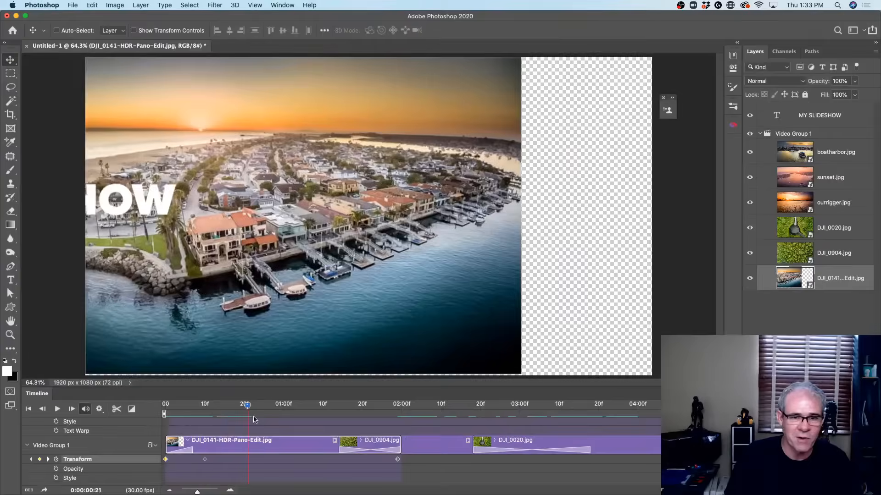
drag(254, 417, 335, 427)
key(space)
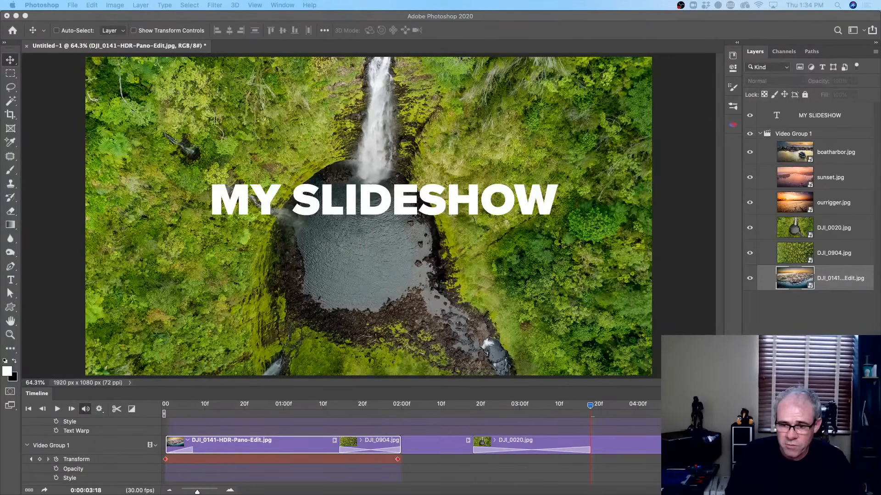
- Trim the end of the MY SLIDESHOW title clip so that it stops just before the DJI_0904.jpg clip begins
scroll(546, 438, up, 2)
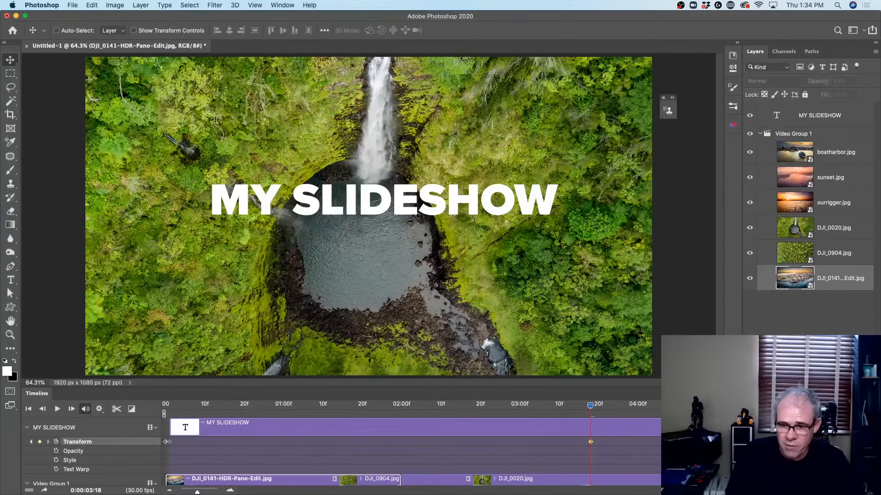
click(549, 436)
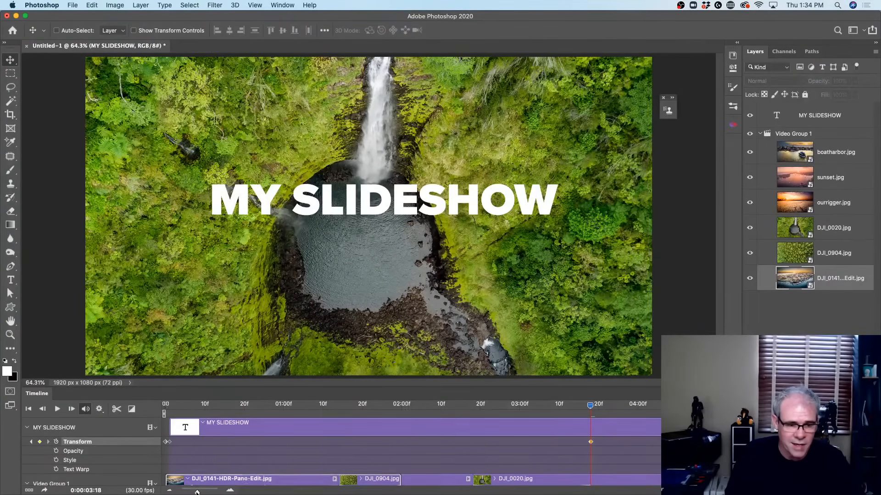
drag(198, 492, 194, 493)
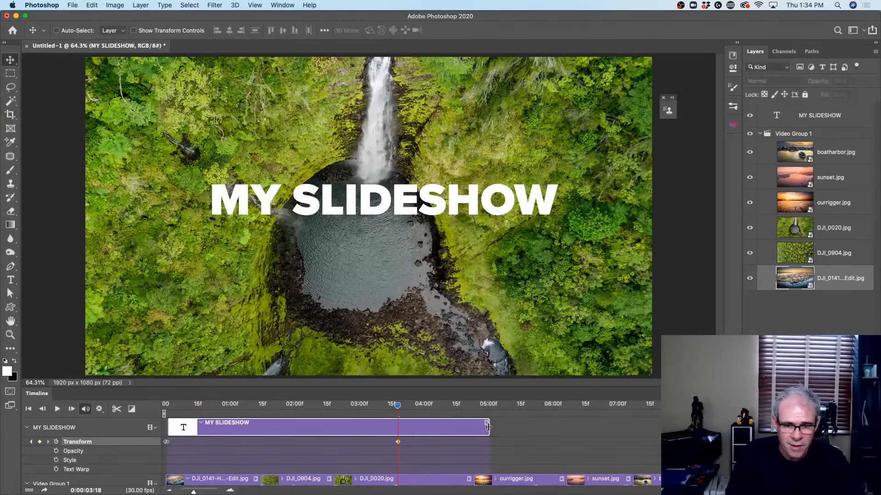
drag(487, 428, 202, 423)
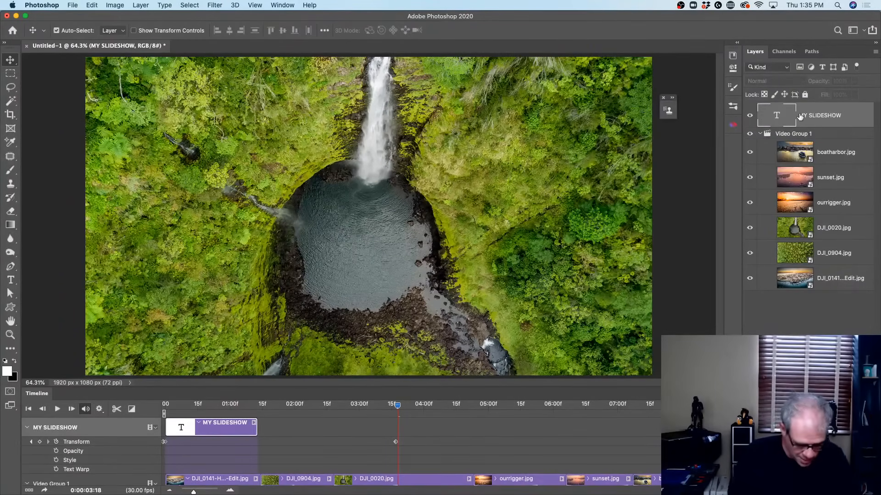
- Duplicate the MY SLIDESHOW title and place the copy directly after the original on the same timeline track
key(super+j)
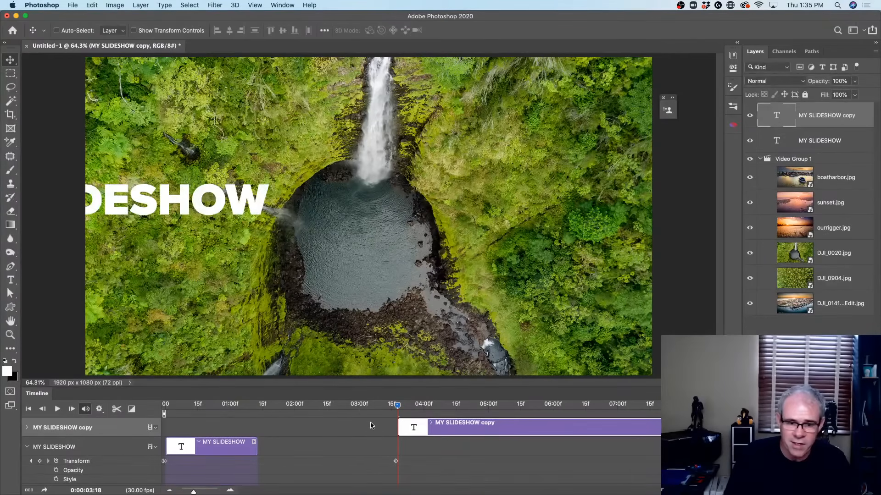
drag(420, 427, 324, 456)
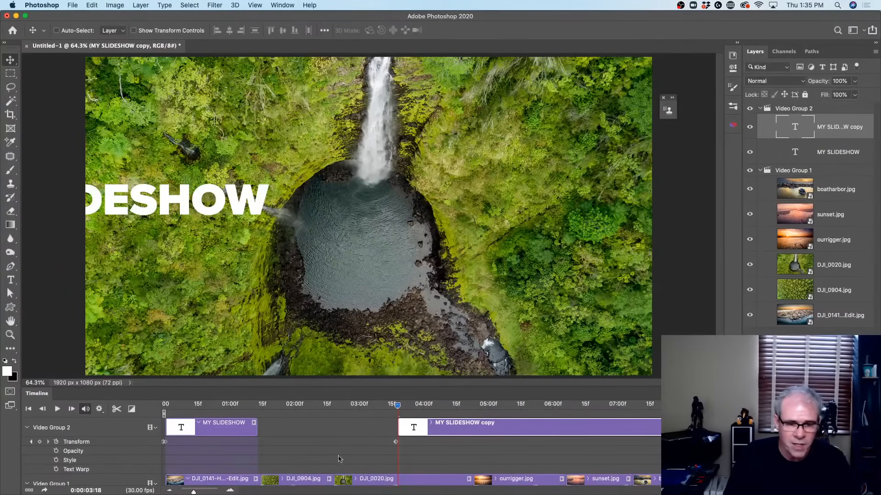
drag(431, 423, 299, 425)
drag(248, 407, 371, 428)
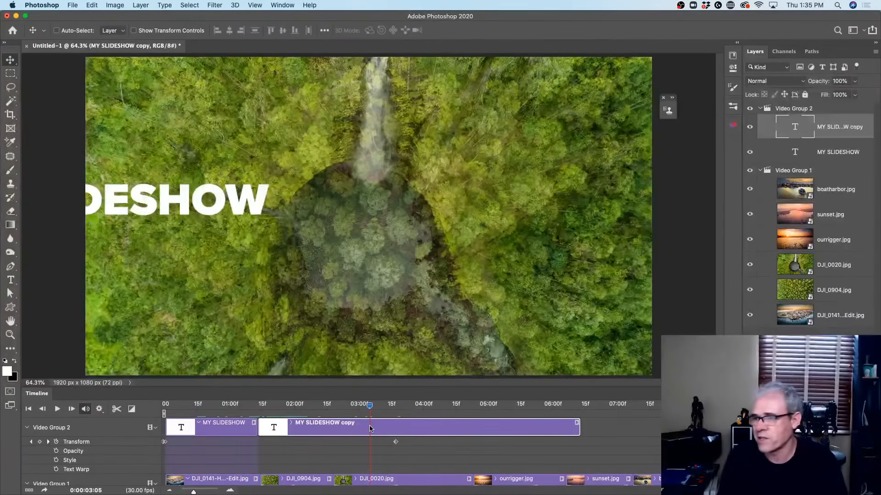
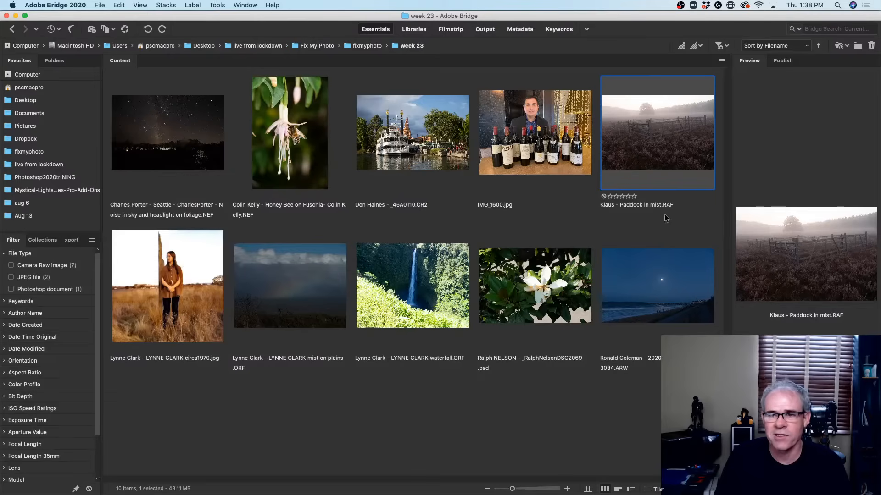
- Open the Paddock in mist RAF photo from Bridge in Camera Raw and show the top of its Basic adjustments
double_click(667, 128)
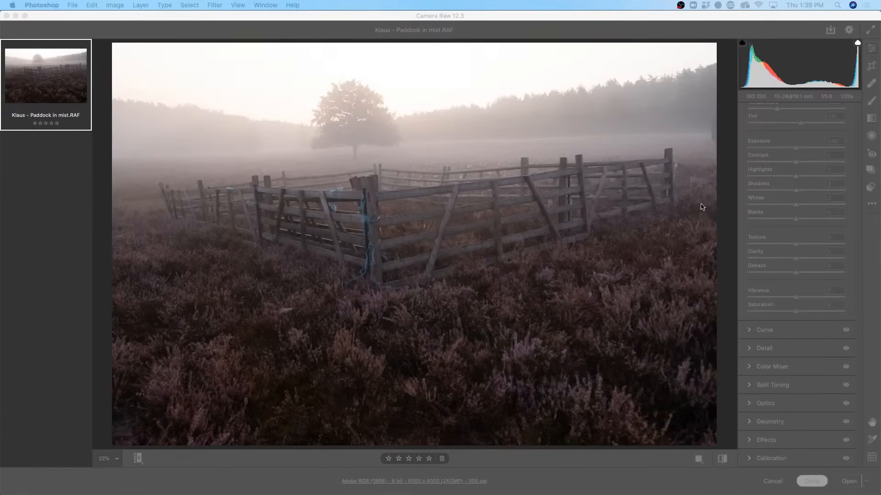
click(666, 16)
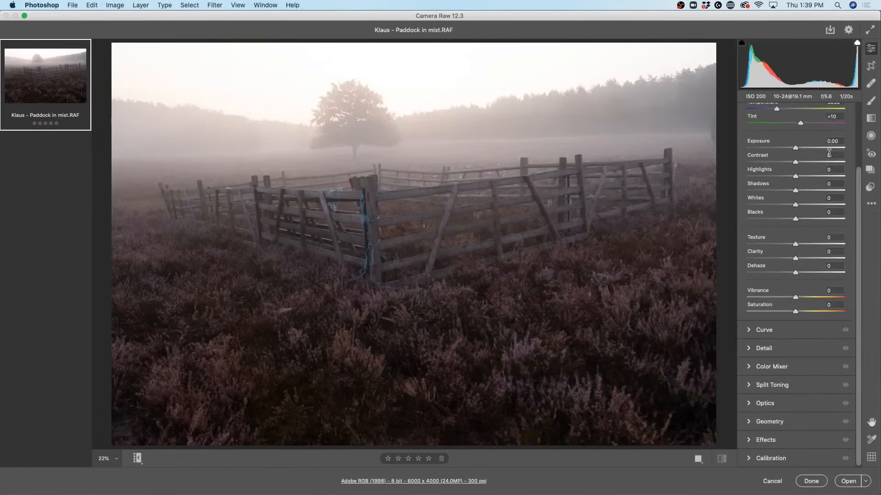
drag(859, 188, 860, 105)
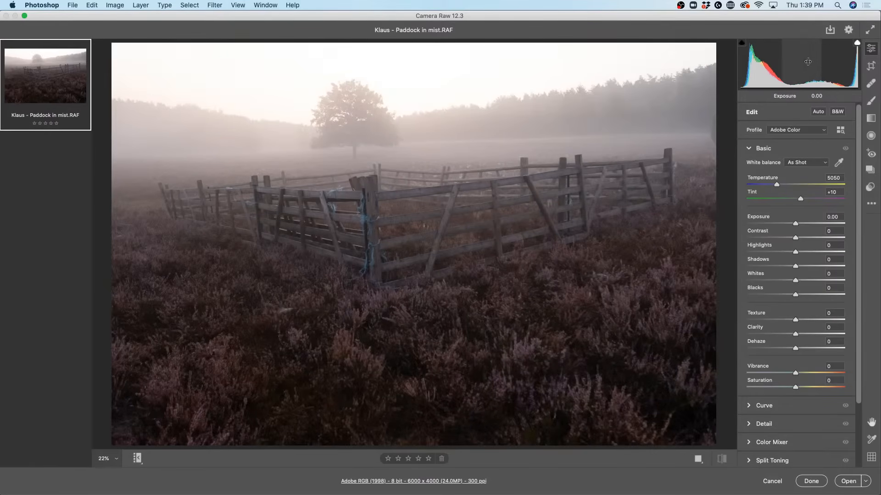
- Try straightening the photo with a crop angle of 0.91, and reset the crop
click(872, 67)
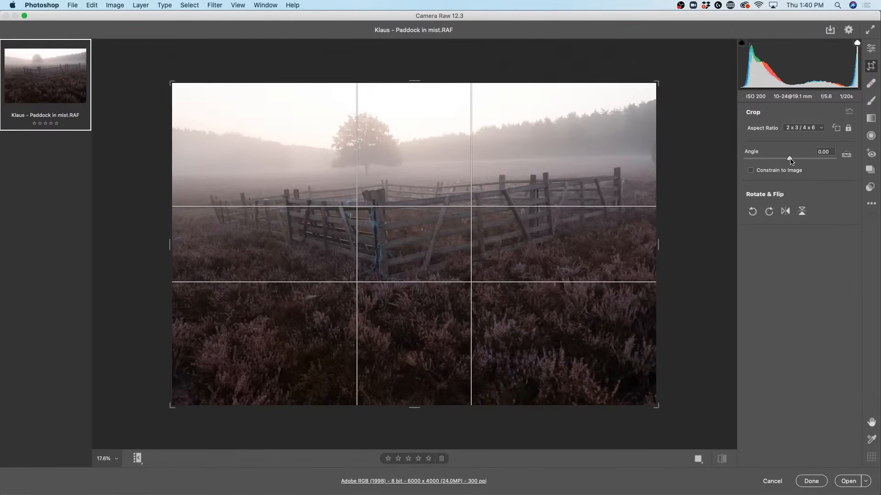
drag(790, 160, 790, 160)
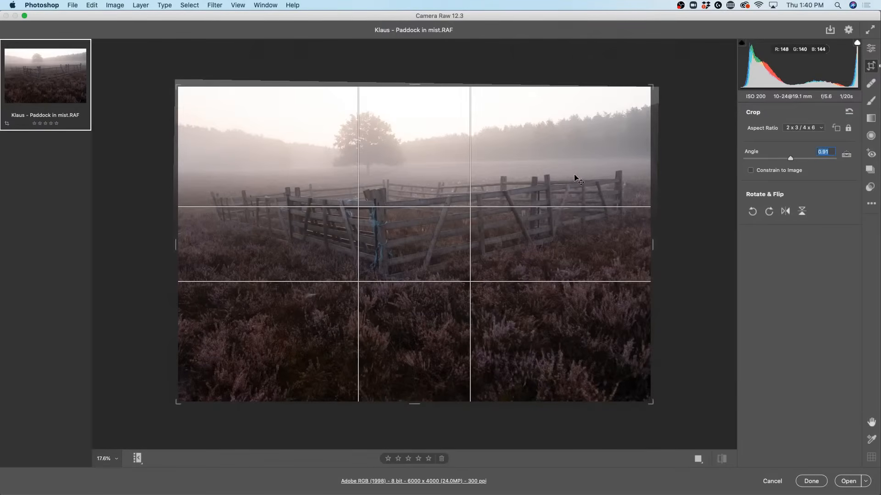
click(854, 113)
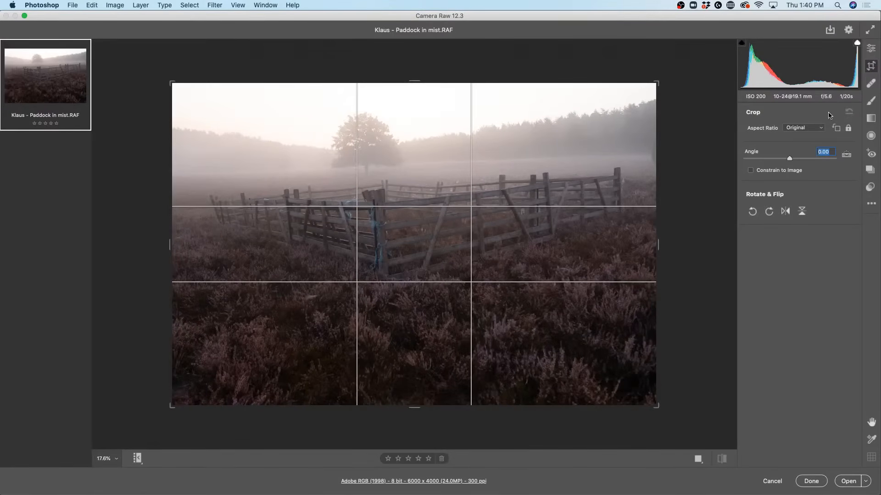
- Overlay an alignment grid on the photo and lower the grid's opacity
click(871, 48)
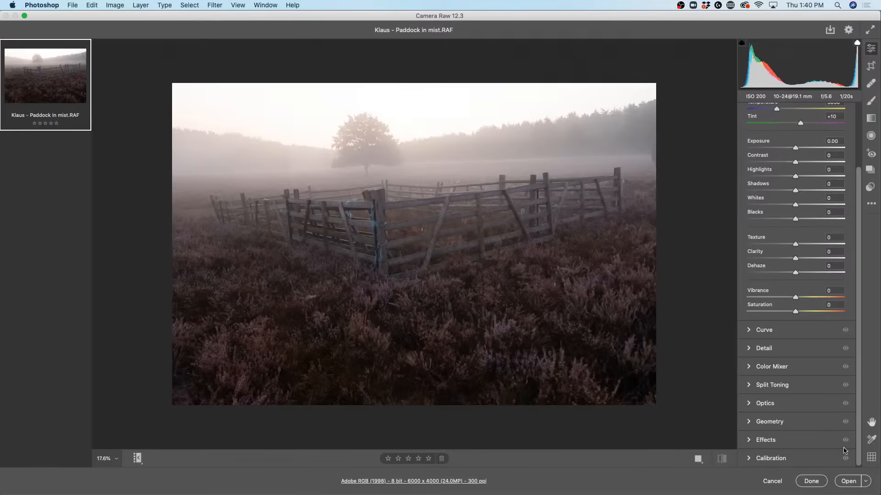
click(871, 457)
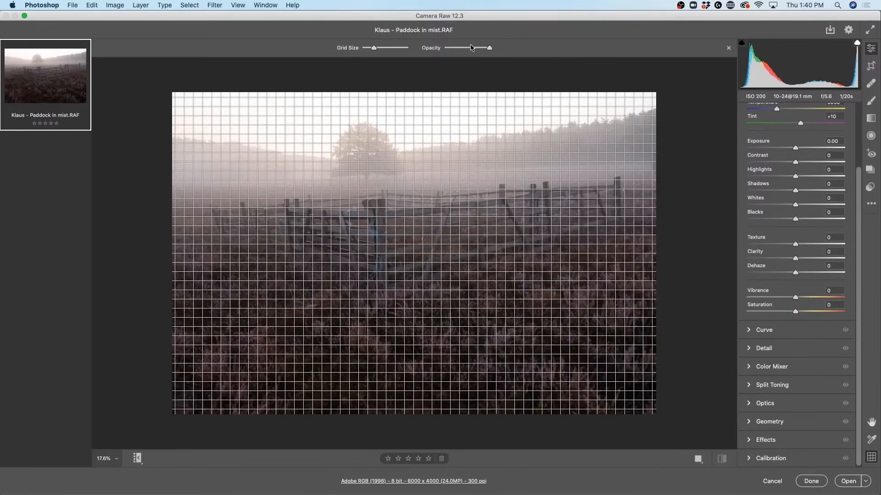
drag(489, 47, 454, 48)
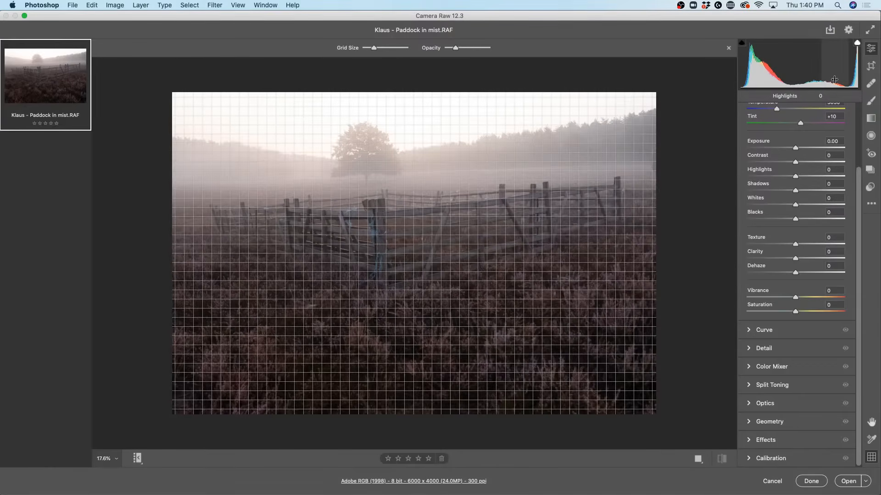
- Straighten the photo along the misty horizon to an angle of 2.10, apply the crop, and hide the alignment grid
click(871, 66)
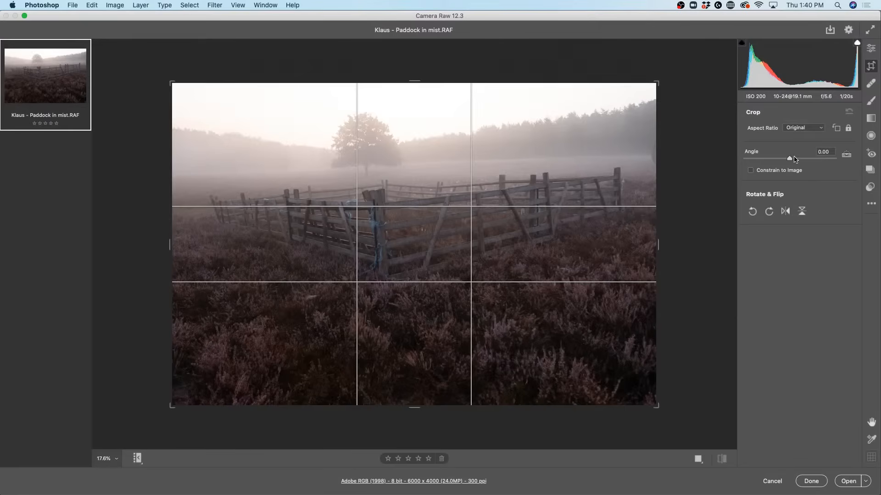
click(846, 155)
drag(177, 172, 649, 154)
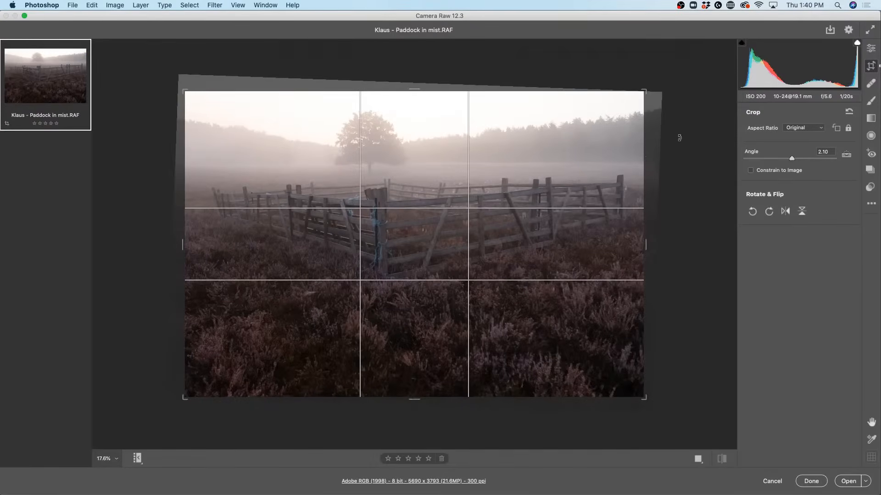
key(Return)
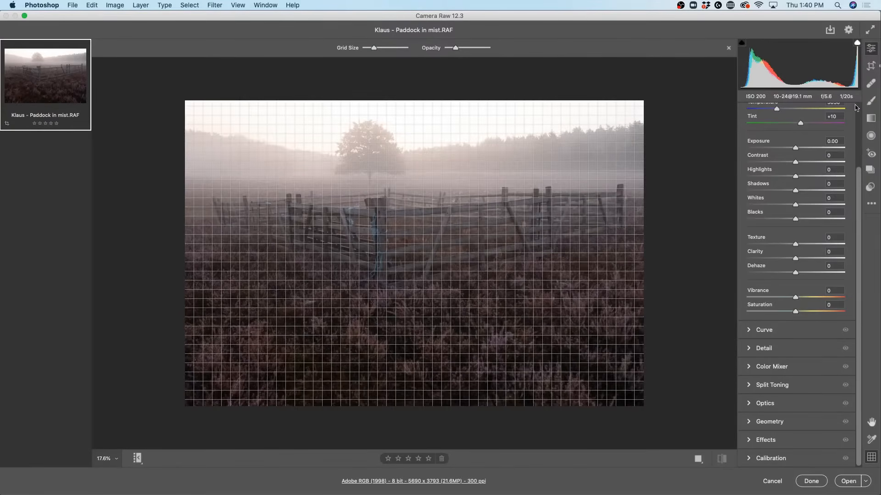
drag(858, 203, 851, 121)
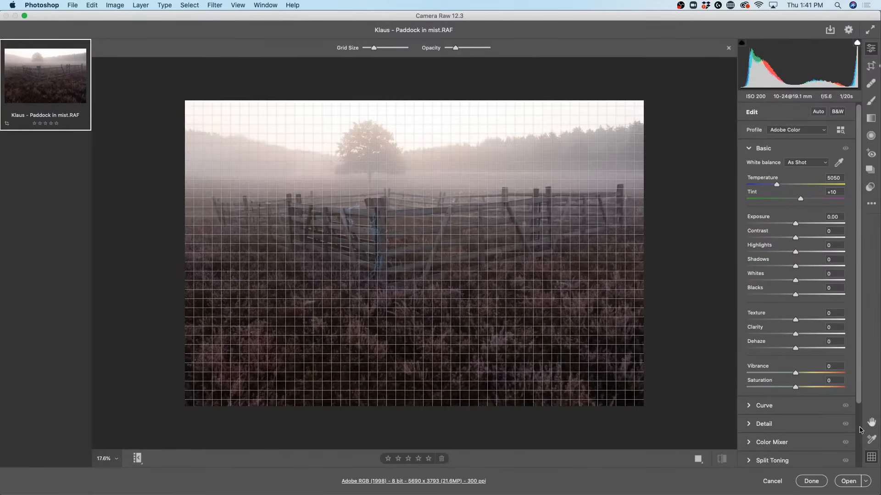
click(870, 459)
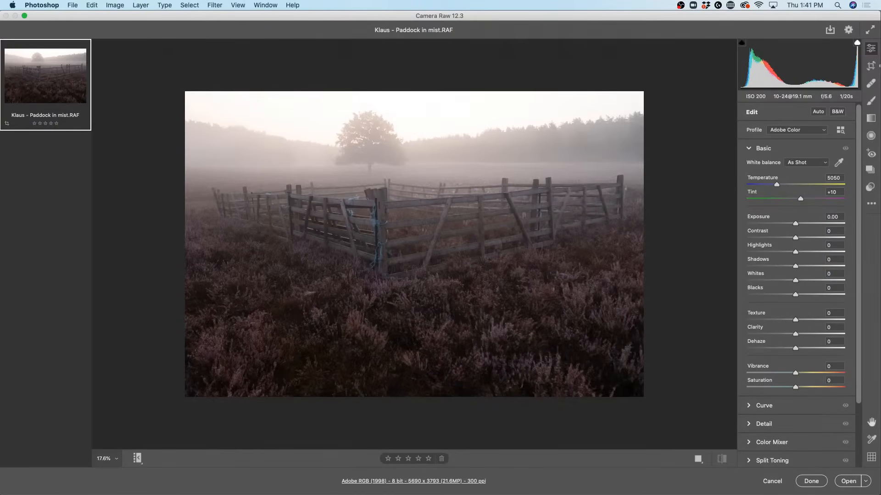
- Try a black and white conversion with the temperature at 3100 and the tint at +74
click(837, 111)
scroll(842, 116, down, 3)
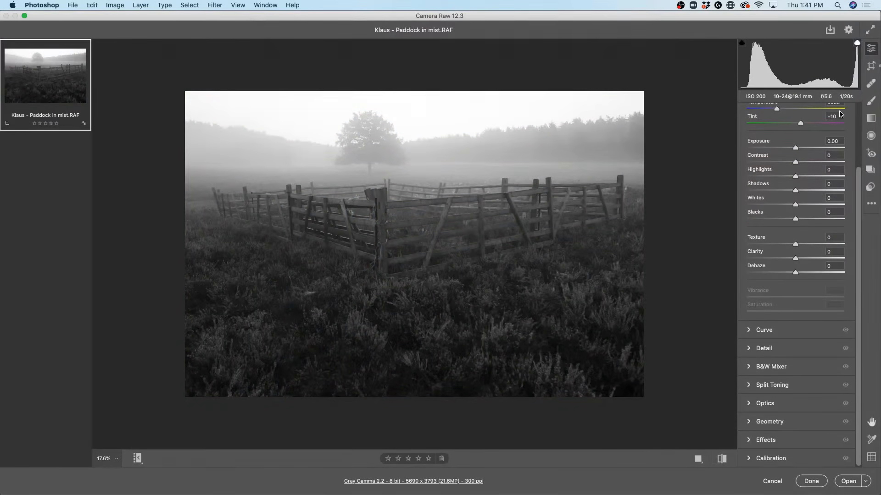
click(484, 156)
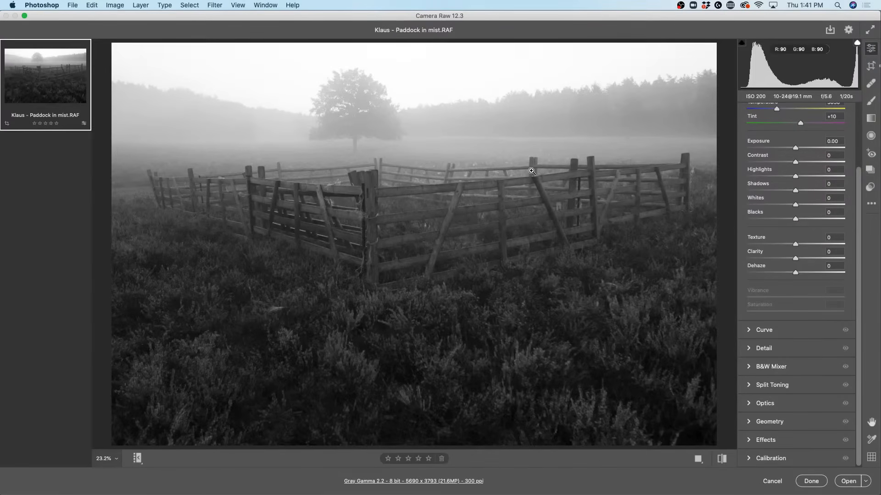
scroll(825, 192, up, 5)
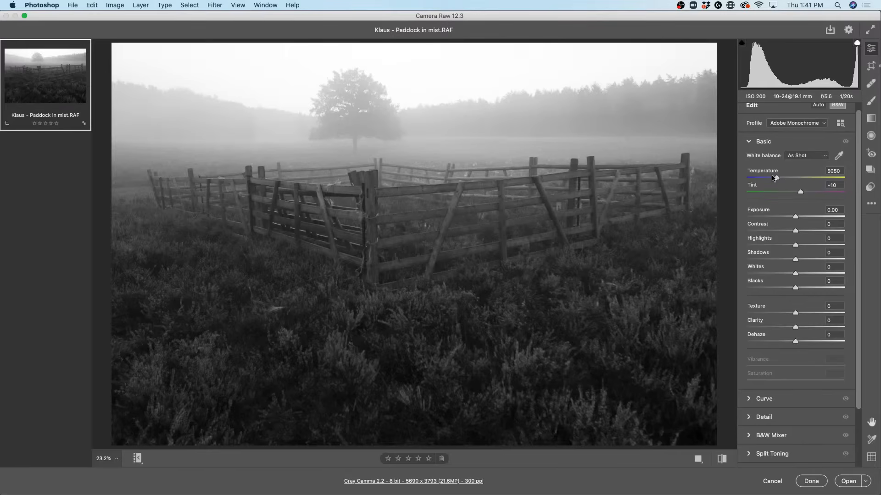
drag(779, 179, 826, 193)
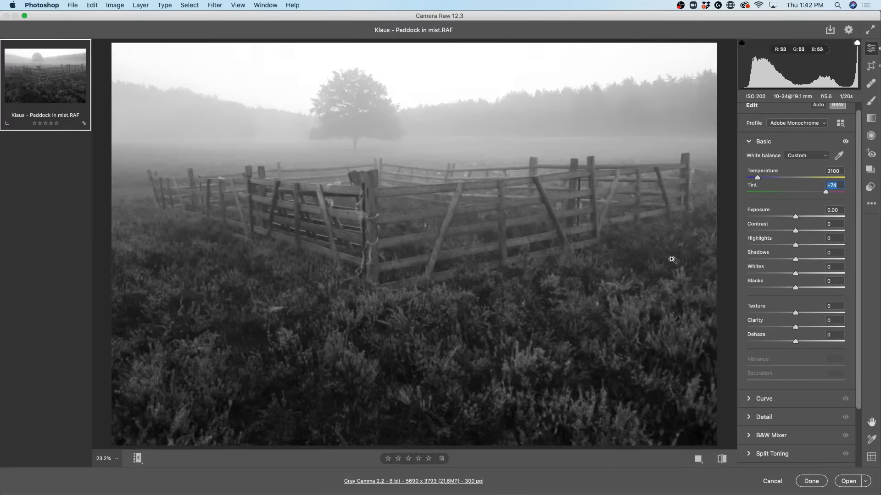
- Try brightening tones directly on the image with the B&W Mixer's targeted adjustment, bringing Blues to +6 and Purples to +4
scroll(861, 129, down, 5)
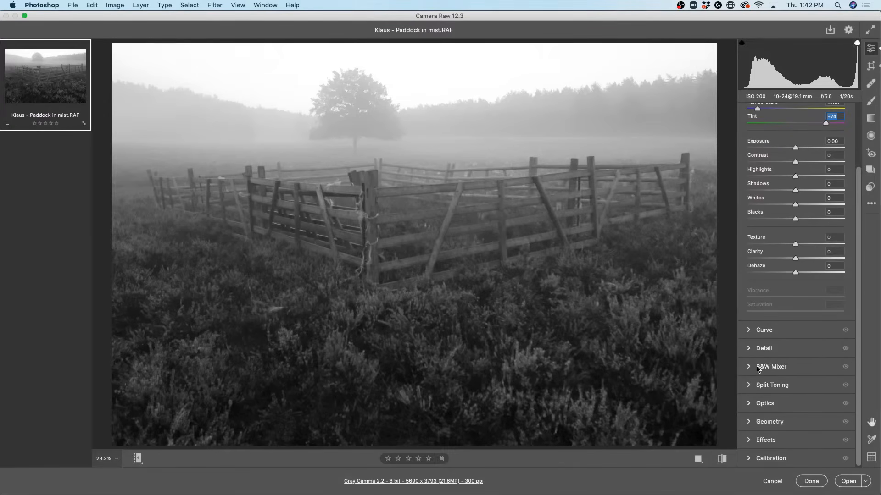
click(748, 368)
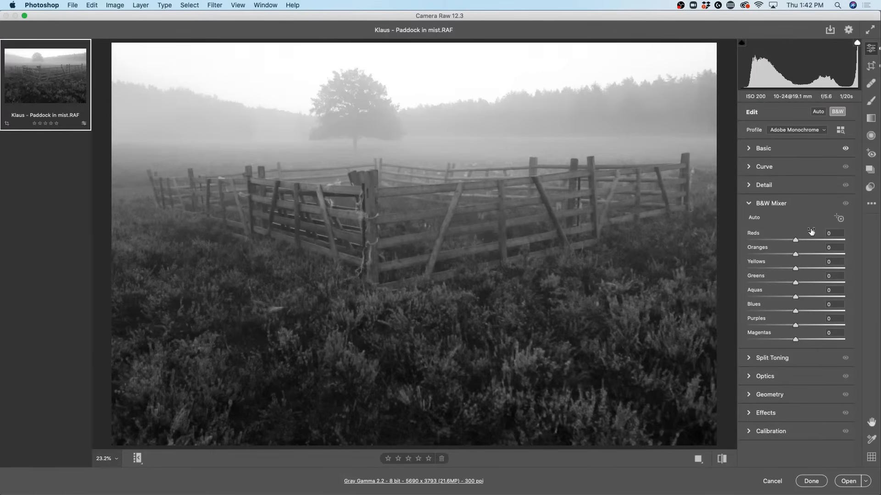
click(838, 218)
mouse_move(390, 193)
mouse_down()
mouse_move(391, 183)
mouse_move(390, 194)
mouse_up()
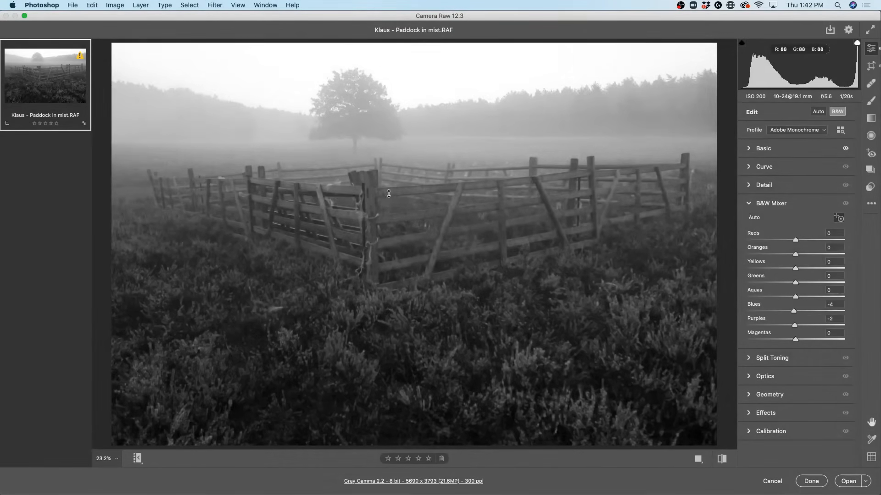
drag(251, 339, 252, 299)
drag(463, 146, 464, 150)
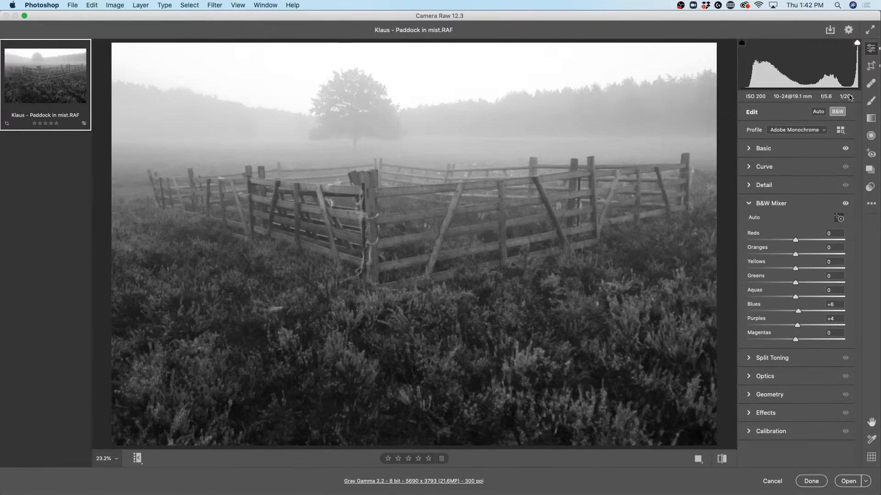
- Try the Auto settings, turn off black and white, and reset all adjustments to their state on opening
click(818, 112)
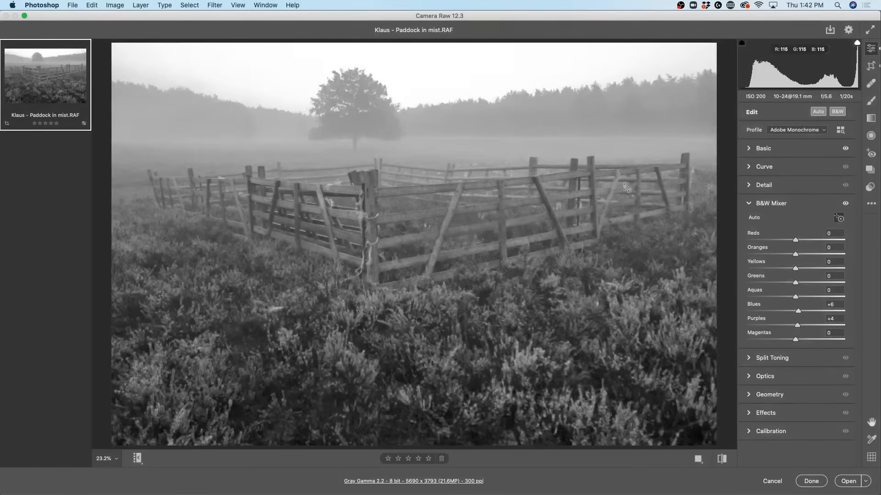
click(838, 112)
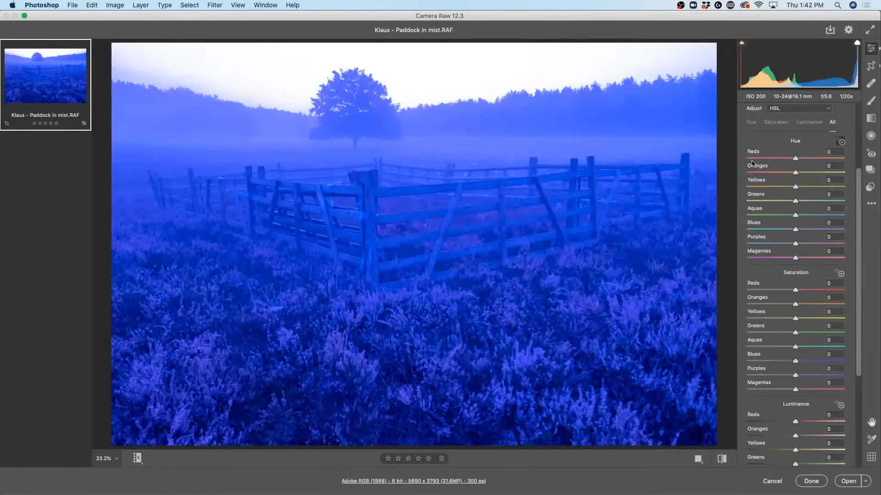
scroll(848, 120, up, 5)
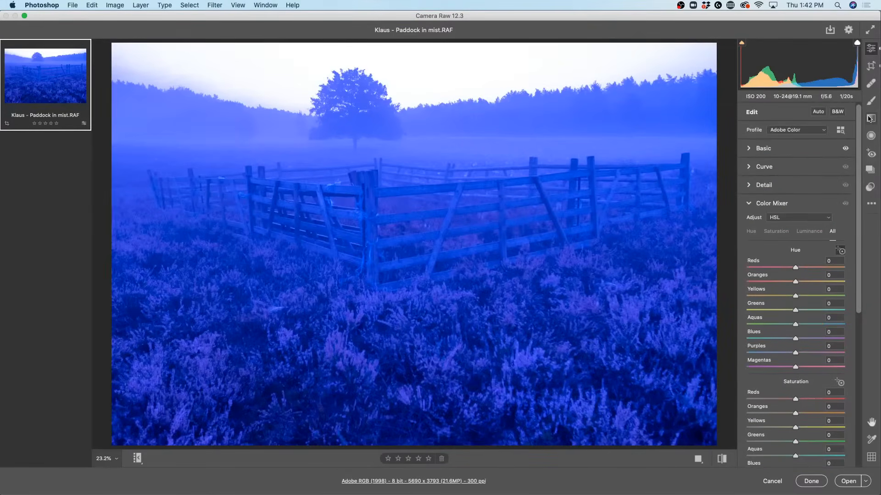
click(818, 112)
click(871, 204)
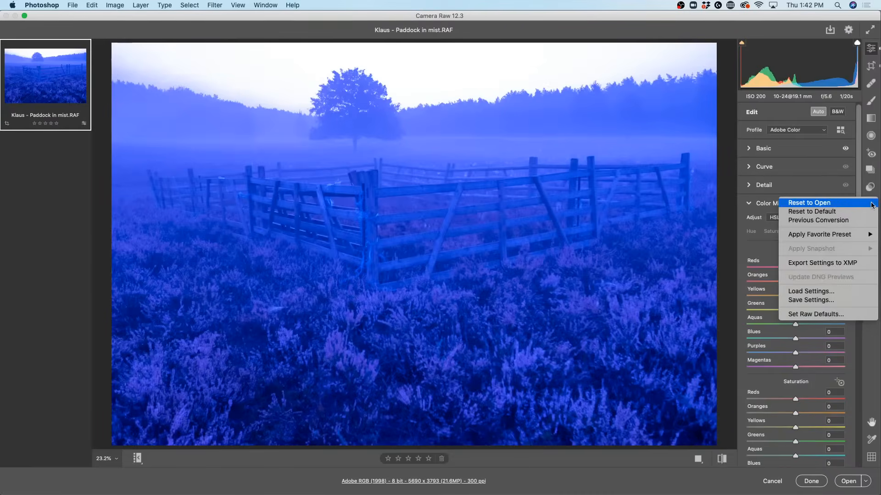
click(843, 204)
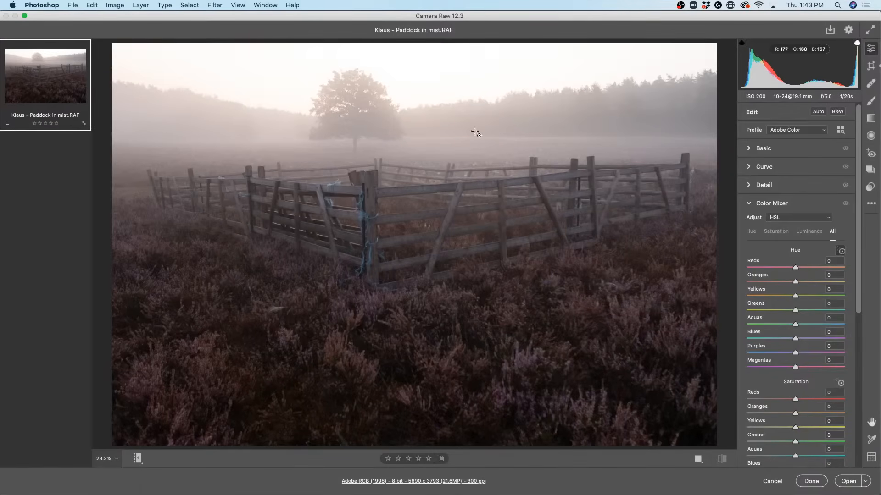
- Convert the photo to black and white with Reds +30, Oranges +31, Yellows -6, Greens +40, Aquas -41, Blues +77, Purples +50 and Magentas +72
click(837, 112)
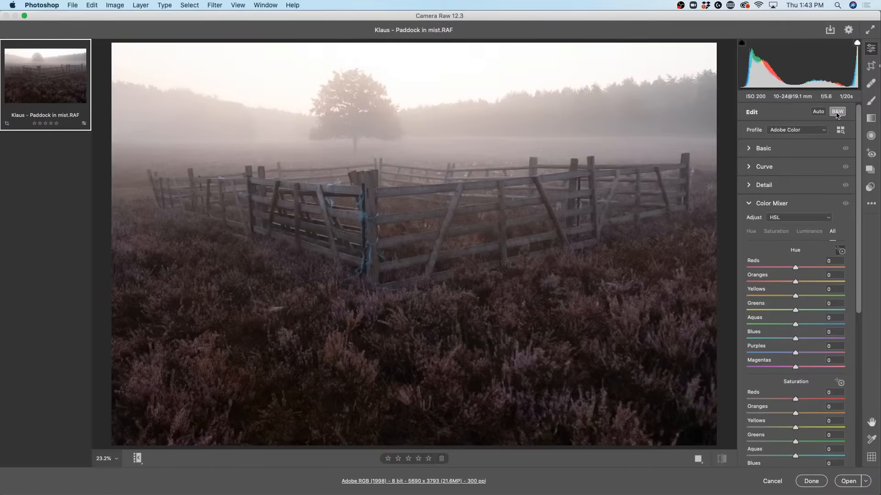
drag(796, 242, 790, 274)
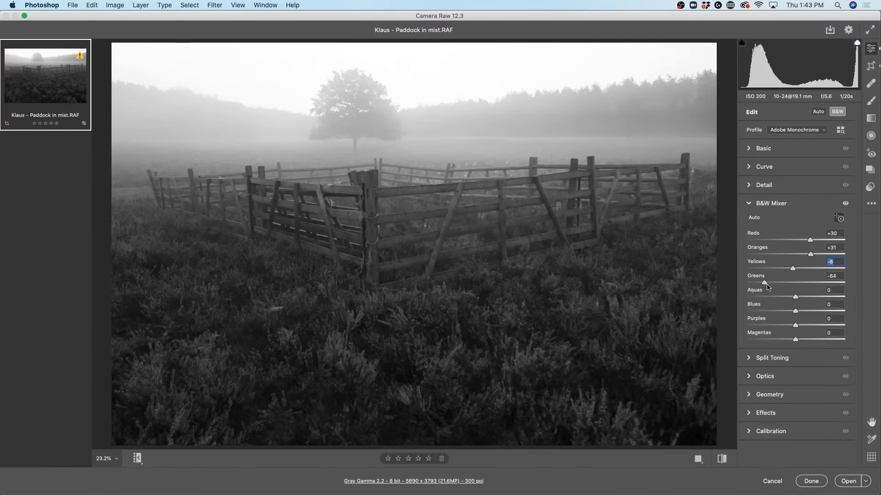
drag(850, 283, 854, 305)
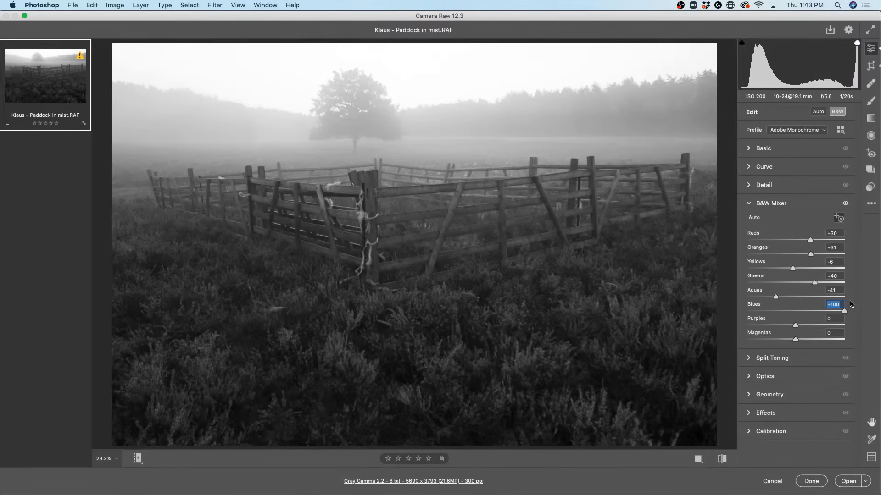
mouse_move(845, 311)
mouse_down()
mouse_move(754, 313)
mouse_move(844, 311)
mouse_move(836, 313)
mouse_up()
drag(838, 313, 830, 344)
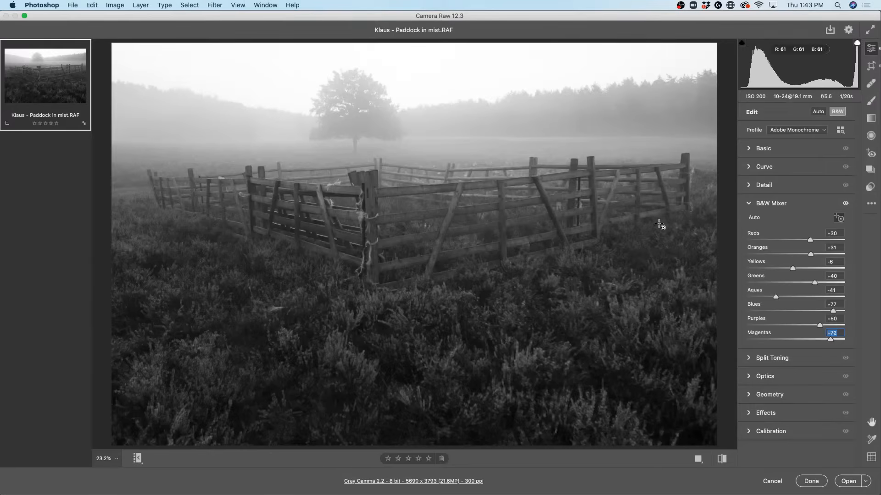
- Set the Basic tones to Highlights -53, Shadows +54, Whites +9 and Blacks -3
click(749, 149)
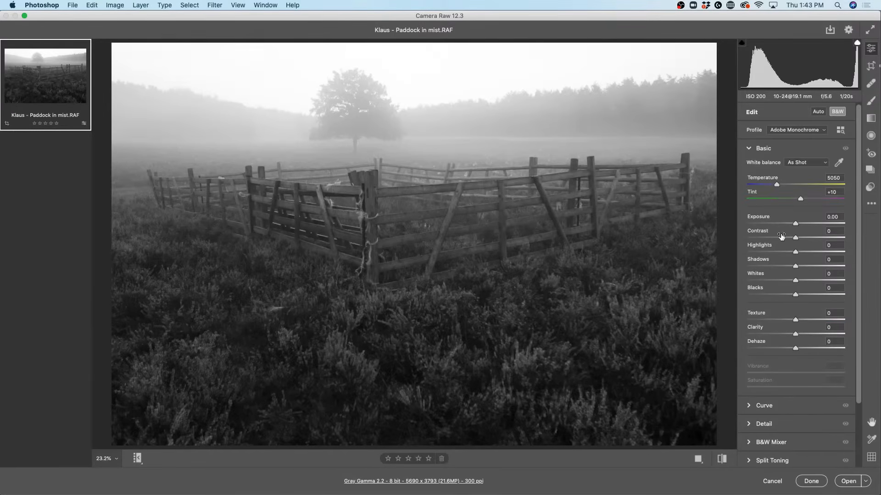
drag(795, 252, 770, 252)
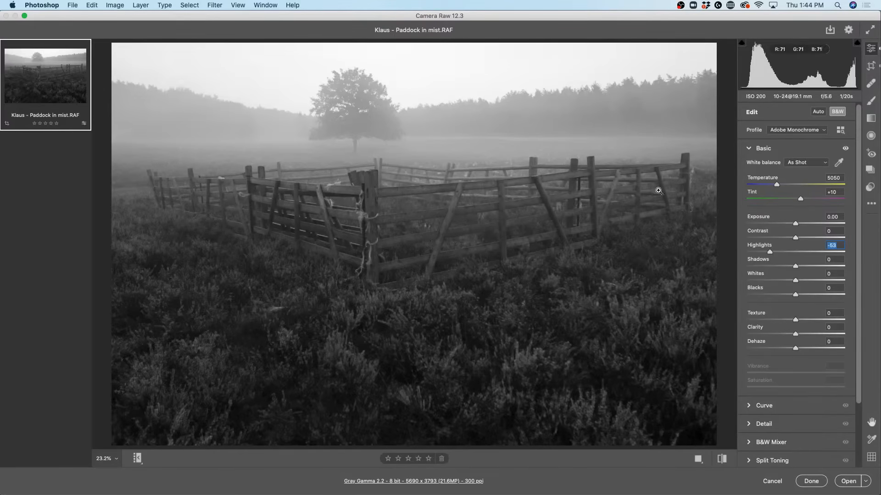
drag(796, 269, 823, 271)
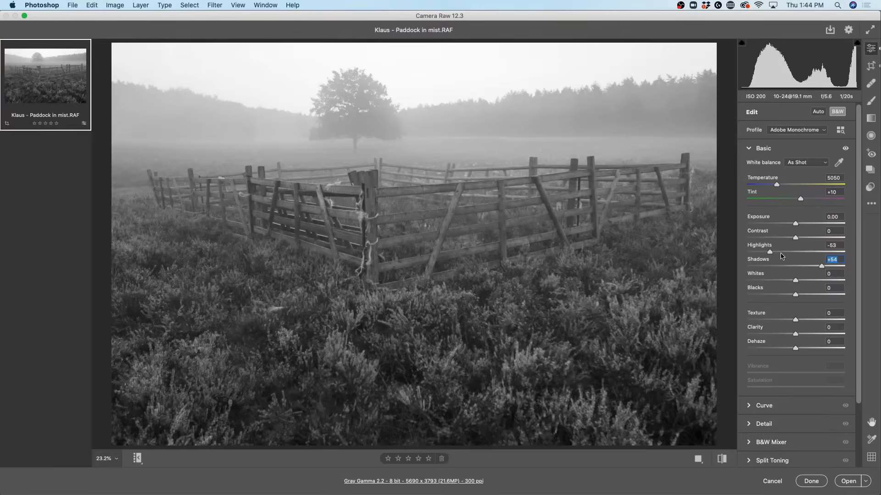
mouse_move(796, 281)
mouse_down()
mouse_move(815, 282)
mouse_move(800, 281)
mouse_move(792, 296)
mouse_move(745, 294)
mouse_move(797, 292)
mouse_up()
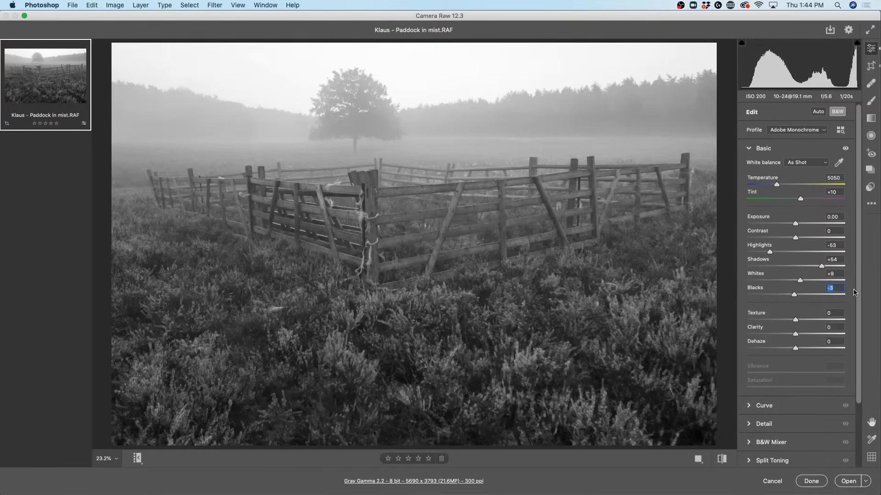
- Add a graduated filter covering the foreground heather and fading out through the fence to the mist just above it, checking its mask overlay
scroll(826, 303, down, 1)
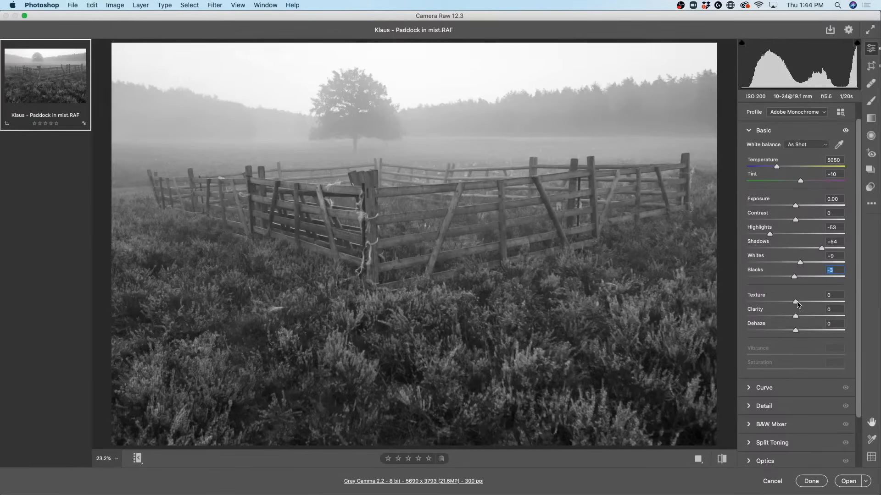
mouse_move(796, 303)
mouse_down()
mouse_move(838, 300)
mouse_move(795, 304)
mouse_up()
click(871, 119)
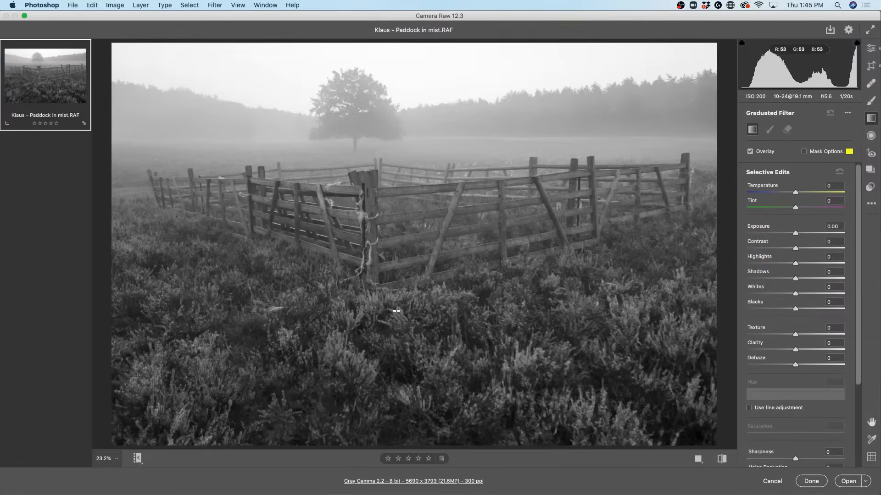
drag(386, 282, 389, 182)
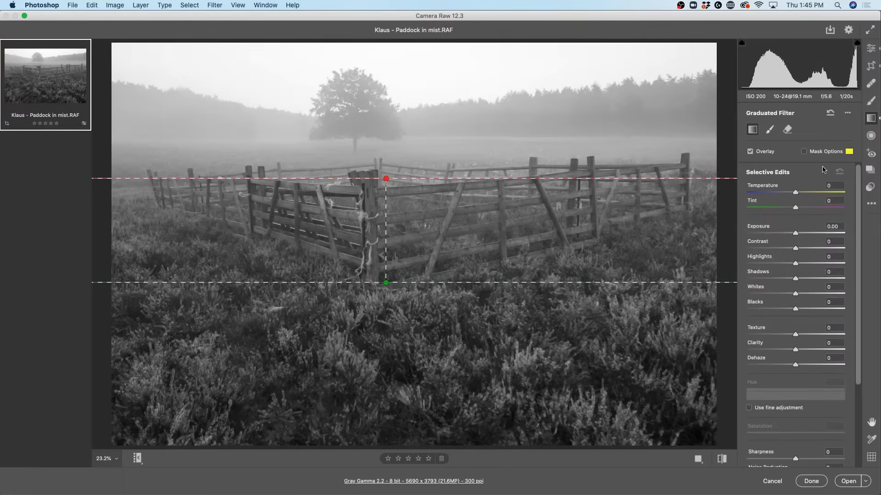
click(820, 152)
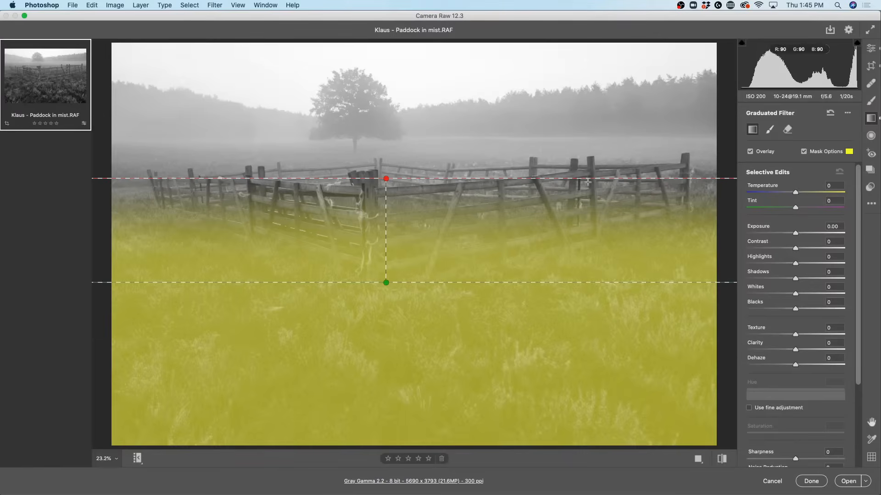
drag(386, 179, 386, 150)
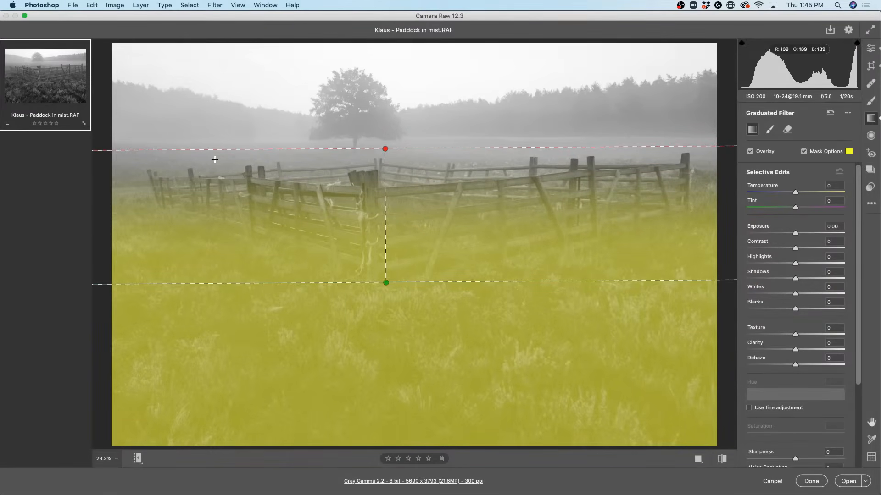
click(803, 152)
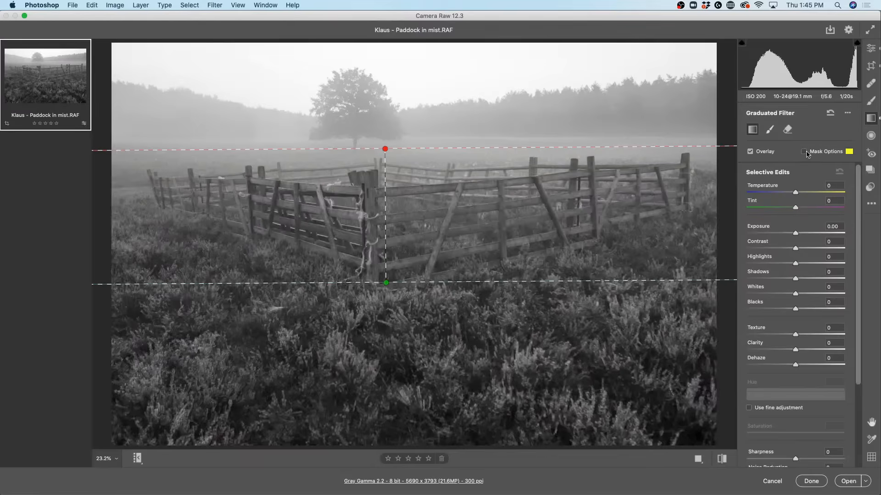
- Raise the graduated filter's Texture and return to the global edit settings
scroll(828, 290, down, 3)
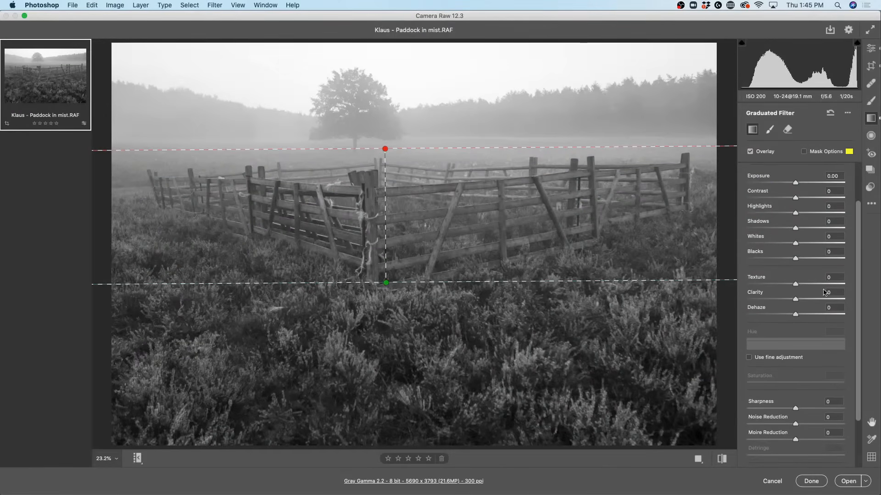
drag(797, 286, 810, 285)
click(871, 48)
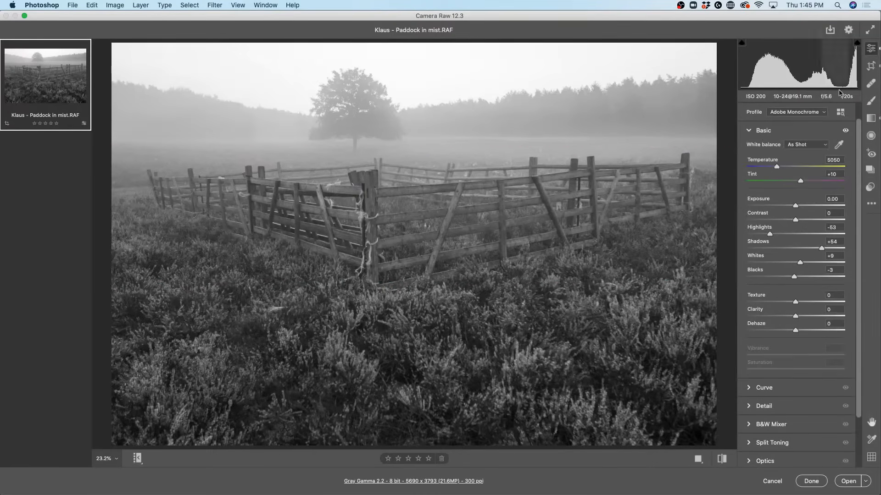
- Darken the photo's edges with a Vignetting effect of -30
scroll(849, 259, down, 3)
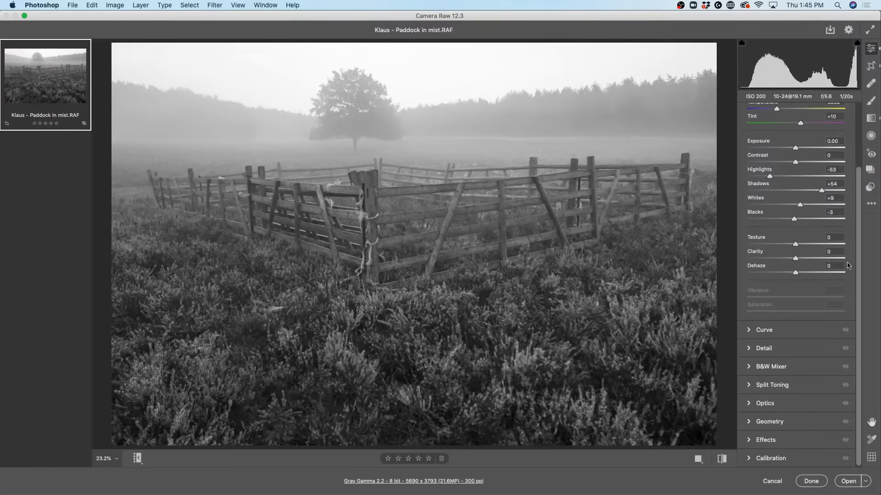
click(749, 440)
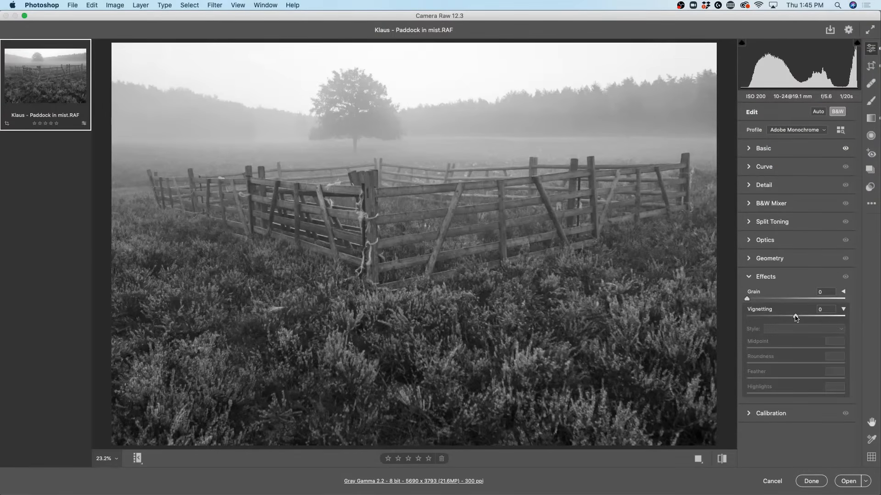
drag(796, 317, 781, 317)
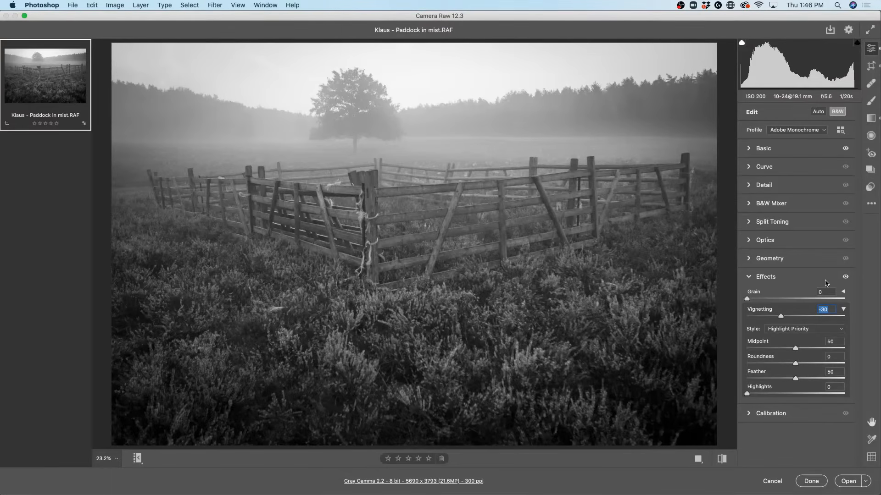
- Split-tone the photo with Highlights Hue 138 and Saturation 13, Shadows Hue 29 and Saturation 10, and Balance 24
click(764, 222)
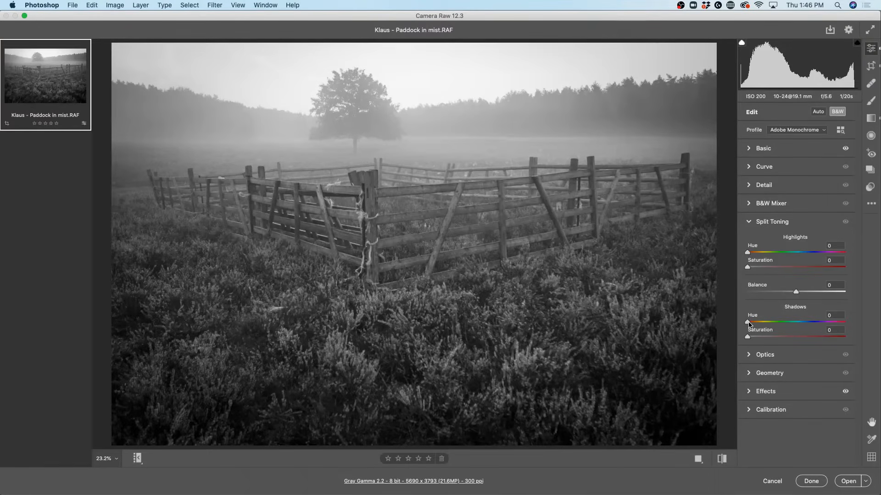
mouse_move(749, 334)
mouse_down()
mouse_move(754, 323)
mouse_move(774, 327)
mouse_move(756, 339)
mouse_up()
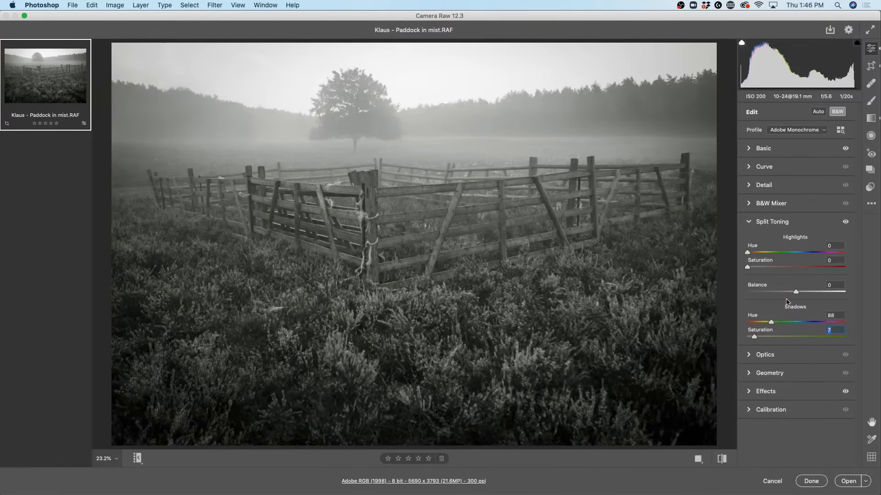
drag(750, 253, 806, 256)
drag(749, 268, 759, 270)
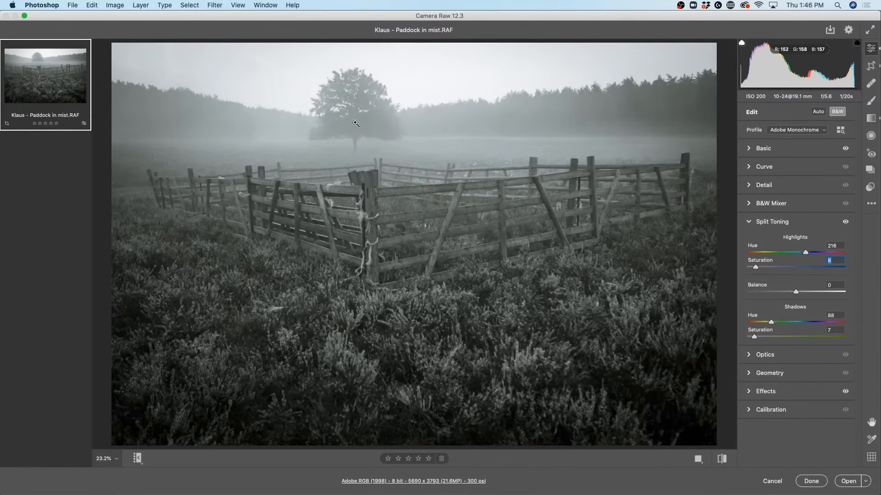
drag(771, 323, 757, 337)
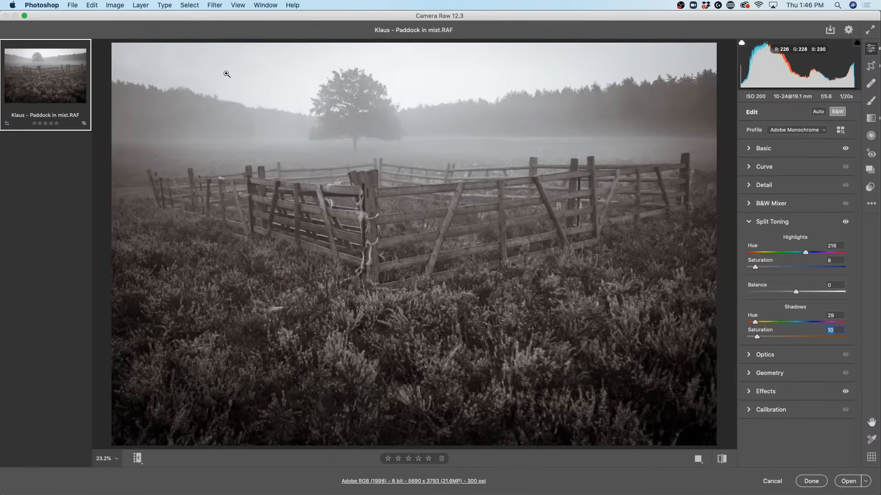
drag(808, 255, 763, 268)
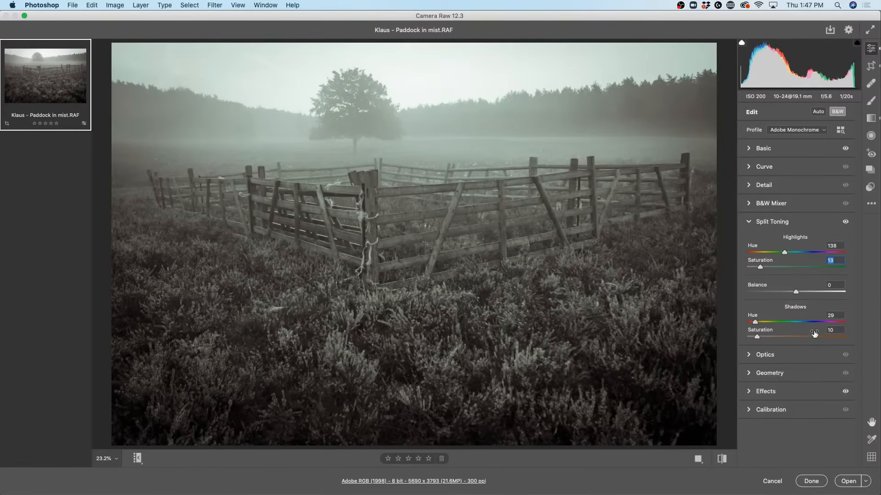
drag(756, 337, 757, 338)
mouse_move(799, 297)
mouse_down()
mouse_move(813, 297)
mouse_move(764, 297)
mouse_move(807, 298)
mouse_move(810, 309)
mouse_up()
- Compare the toned paddock photo with its original state and finish the raw edit without opening the image
key(p)
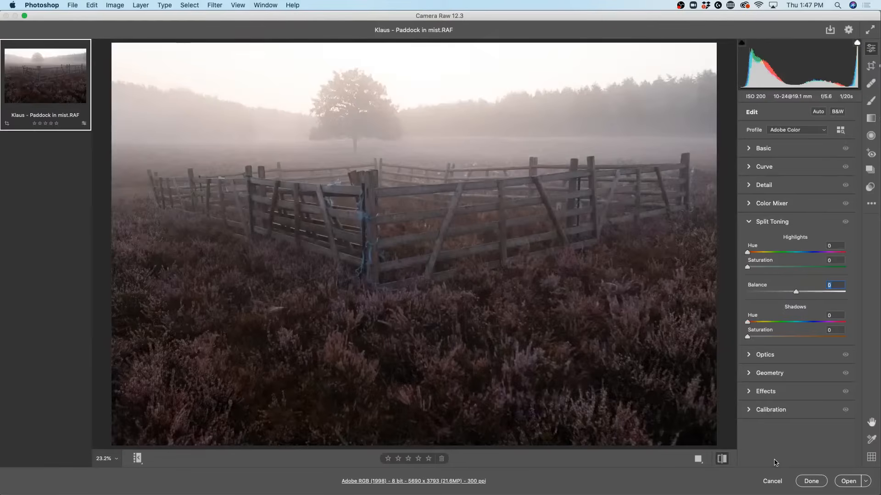
key(p)
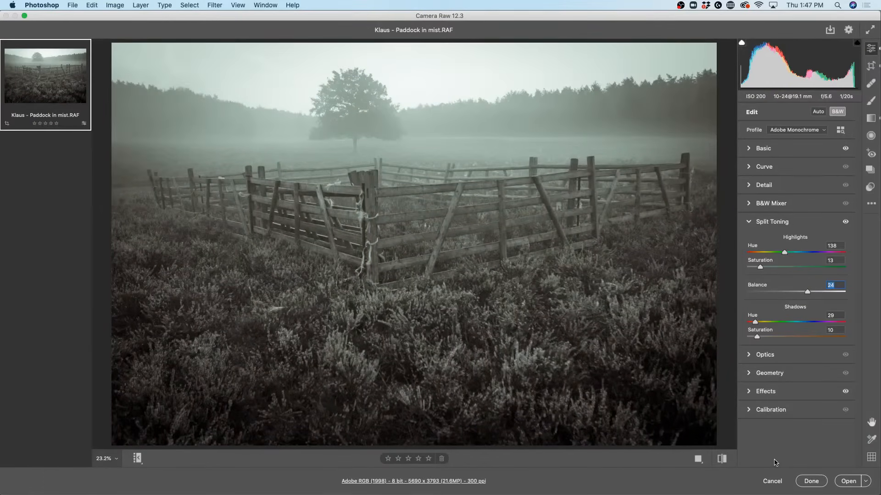
key(p)
key(p)
click(812, 481)
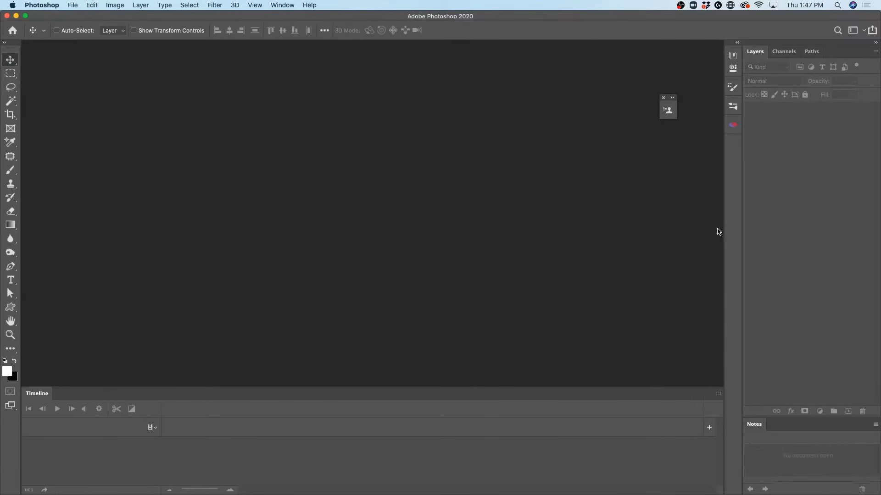
- Switch to Adobe Bridge and open the white magnolia flower PSD from the week 23 folder in Photoshop
key(super+Tab)
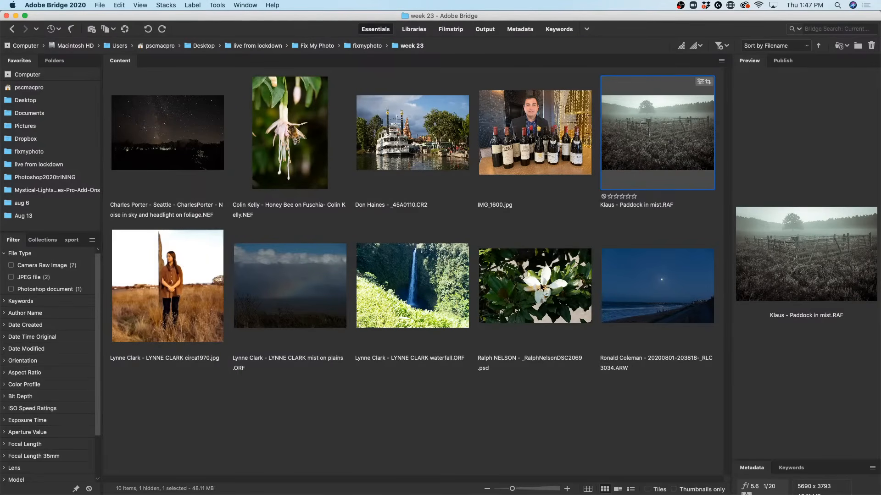
click(531, 310)
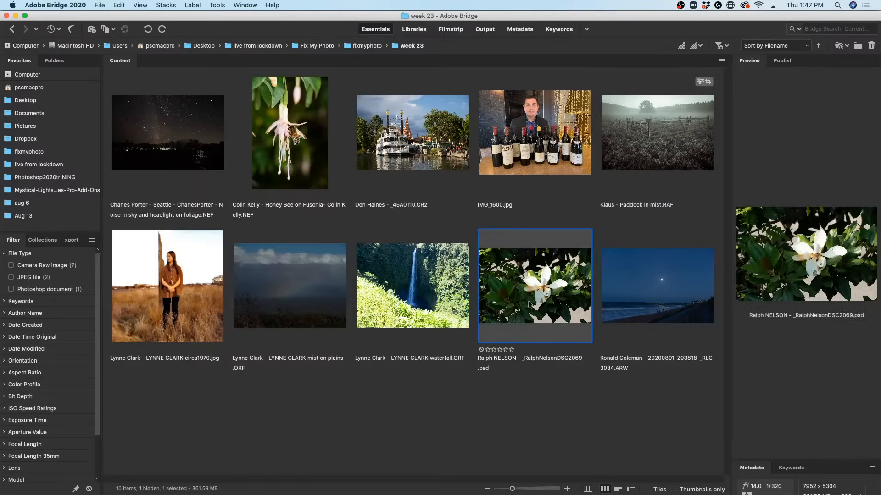
double_click(530, 298)
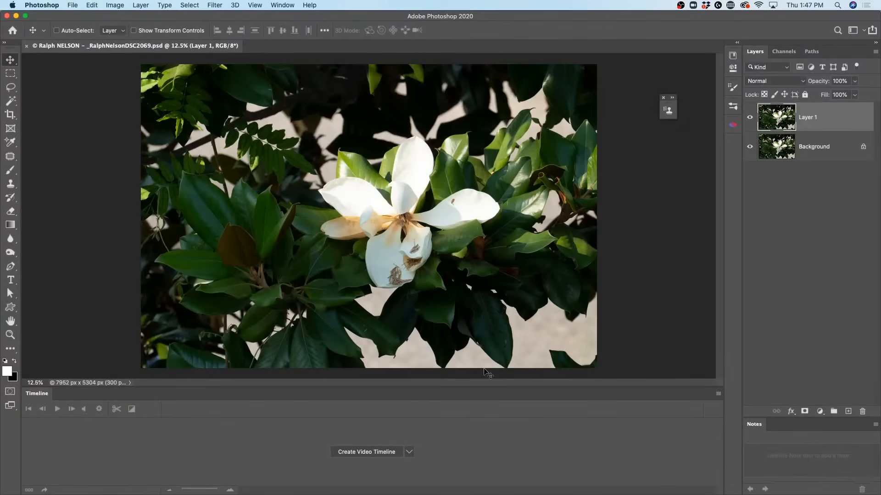
- Shrink the Timeline to enlarge the image area and open the Camera Raw Filter on Layer 1
drag(488, 388, 484, 420)
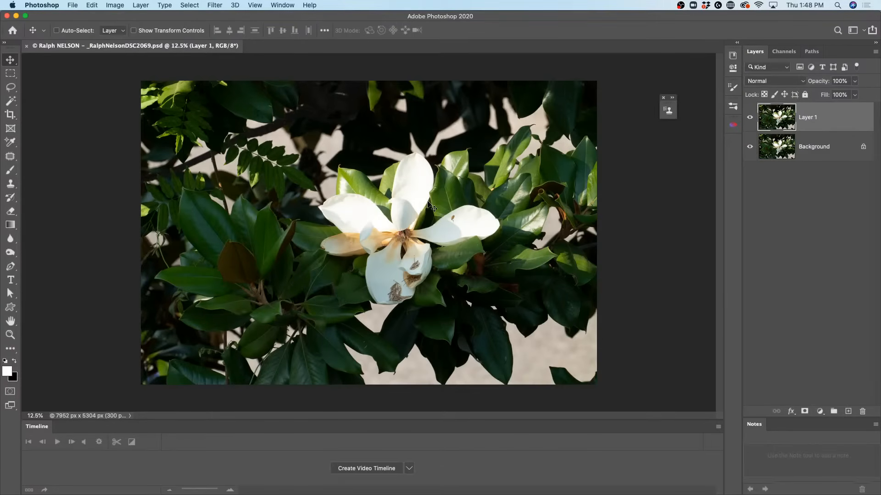
click(207, 5)
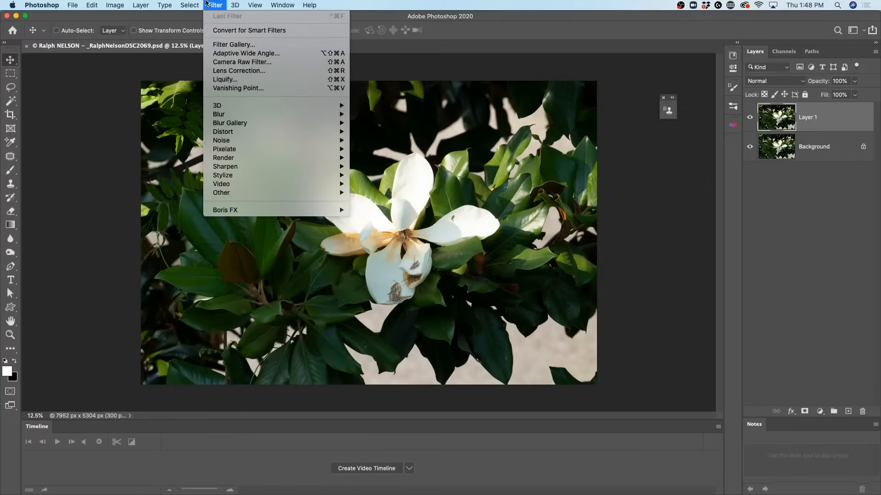
click(226, 63)
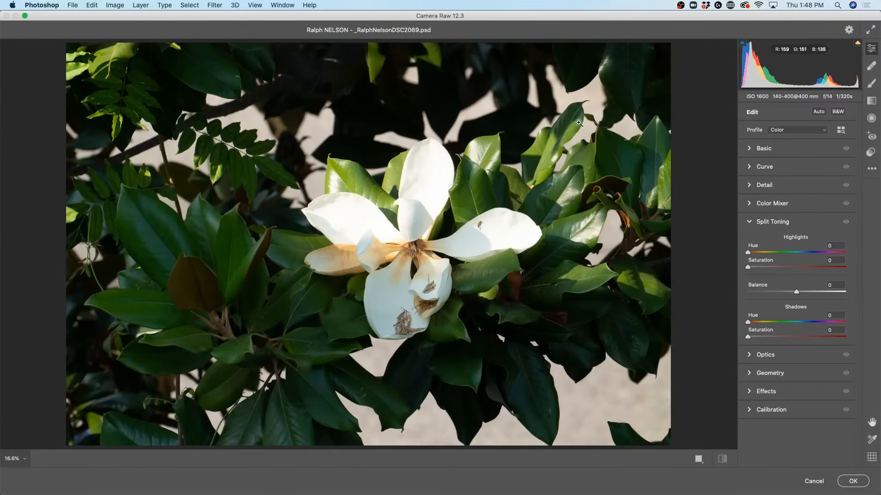
- Recover the white petals with Highlights -54 and Contrast -26, checking the petal detail at 100%
click(749, 149)
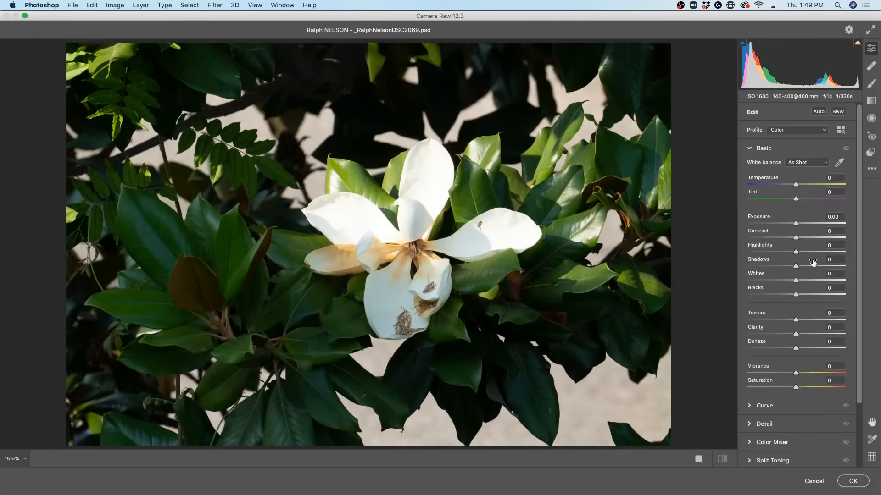
drag(796, 253, 775, 255)
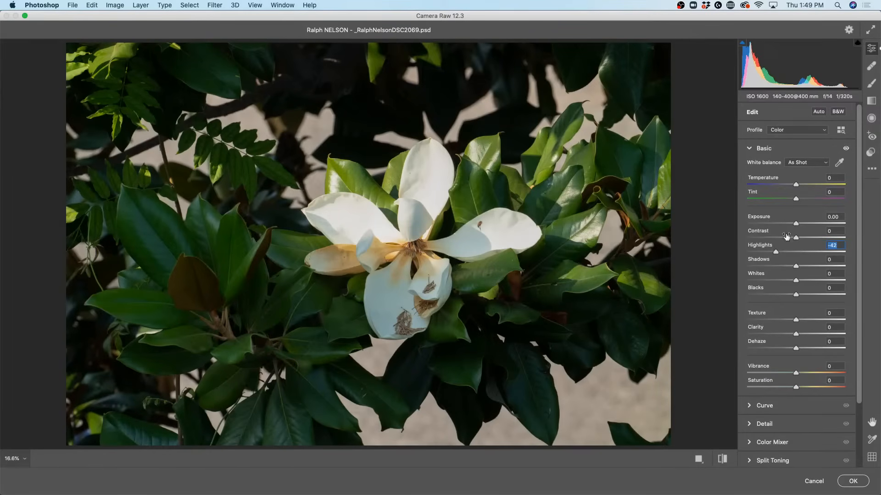
drag(796, 239, 779, 240)
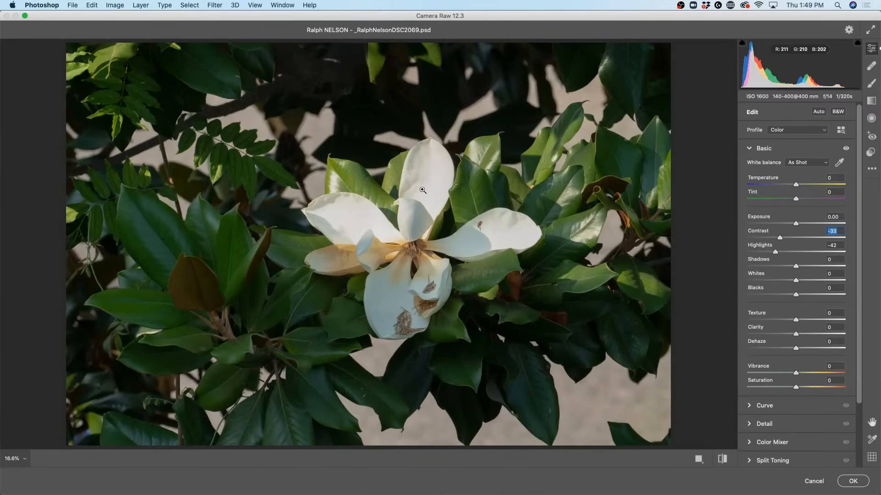
click(430, 157)
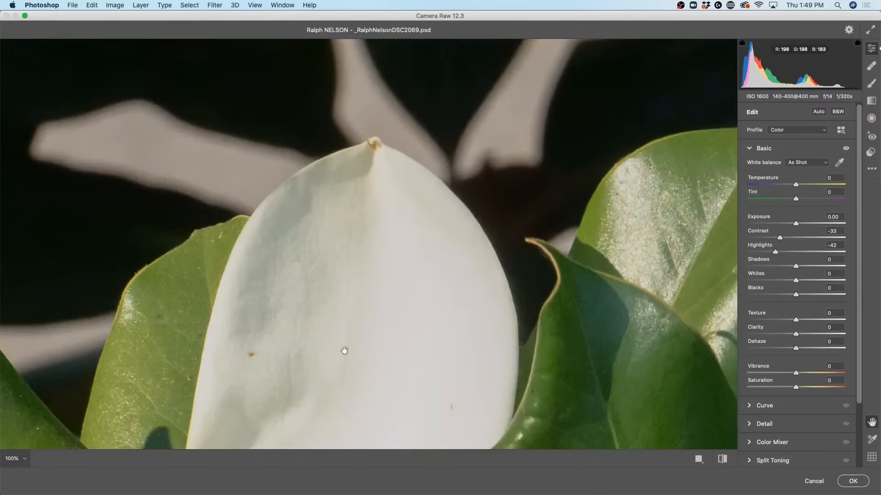
drag(344, 350, 374, 167)
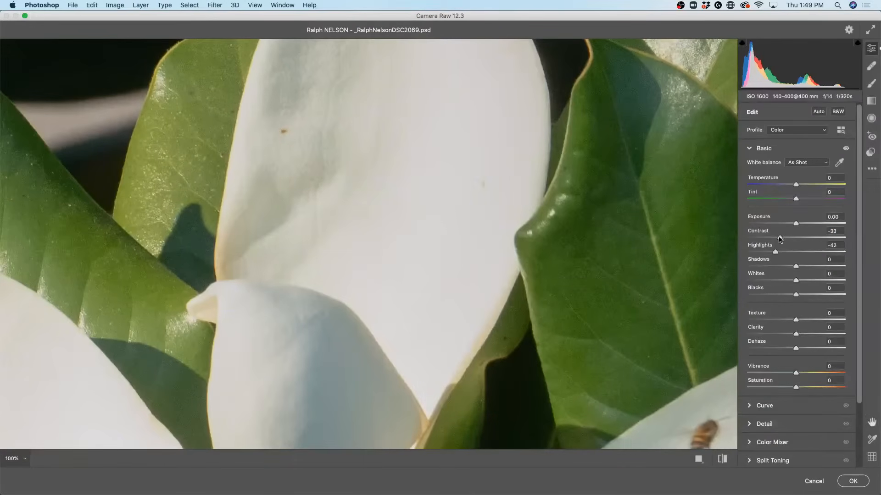
double_click(779, 238)
drag(796, 239, 770, 254)
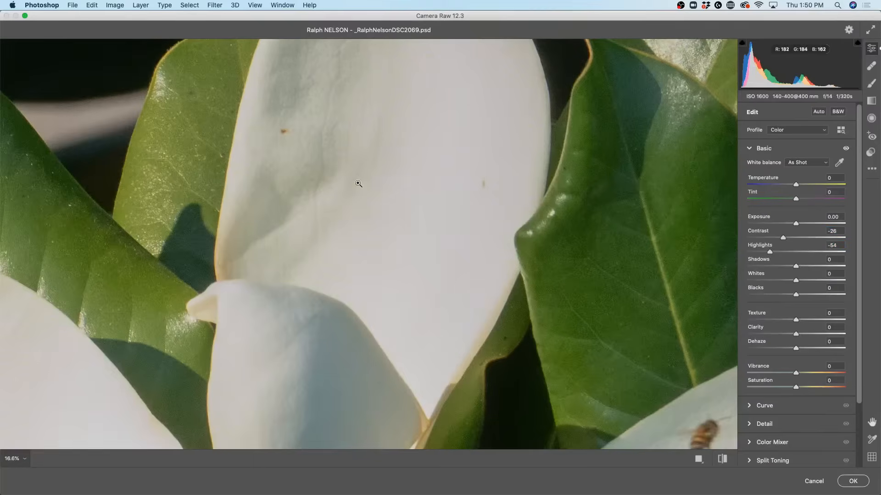
double_click(360, 186)
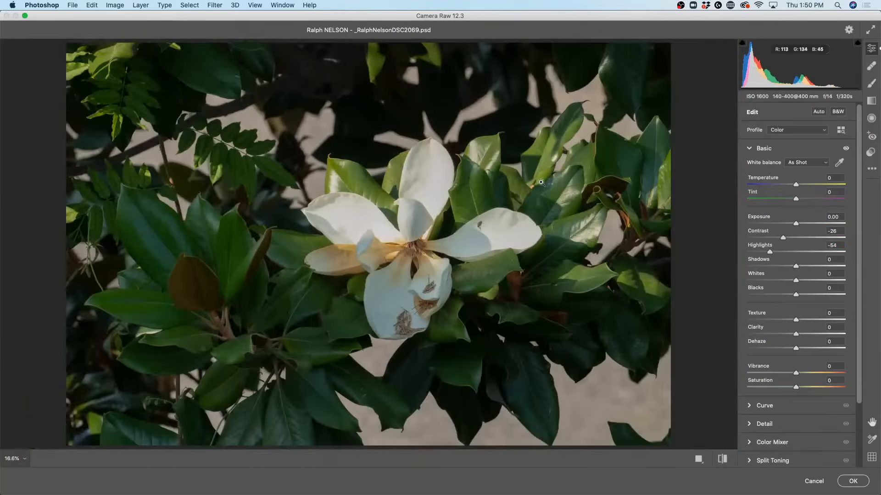
- Refine the magnolia's Basic tones to Contrast -23, Shadows +41 and Exposure -0.10
double_click(783, 238)
drag(797, 239, 785, 238)
drag(796, 266, 816, 267)
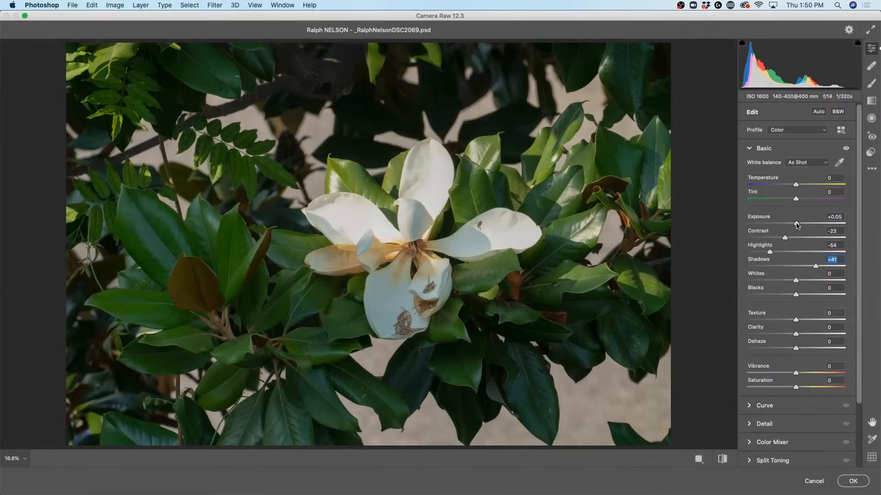
drag(797, 224, 795, 224)
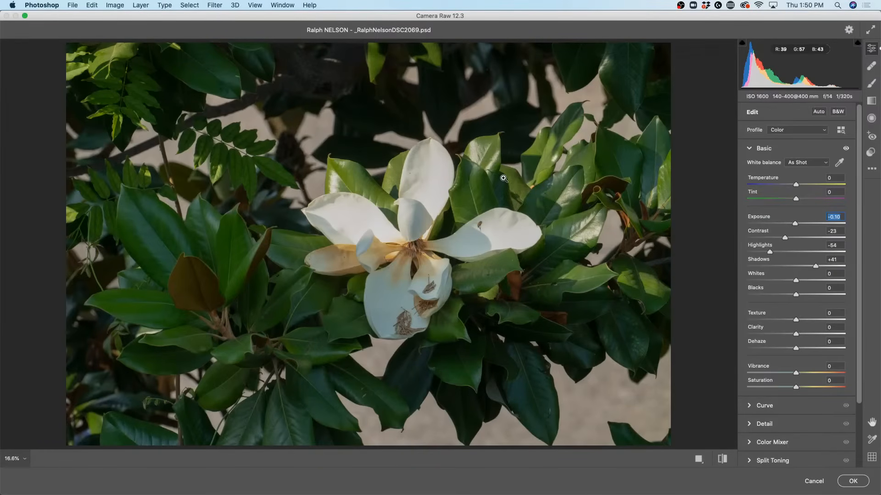
- Paint an auto-masked adjustment brush mask, size 4 and feather 88, over the shaded magnolia petals with the mask overlay shown
click(871, 85)
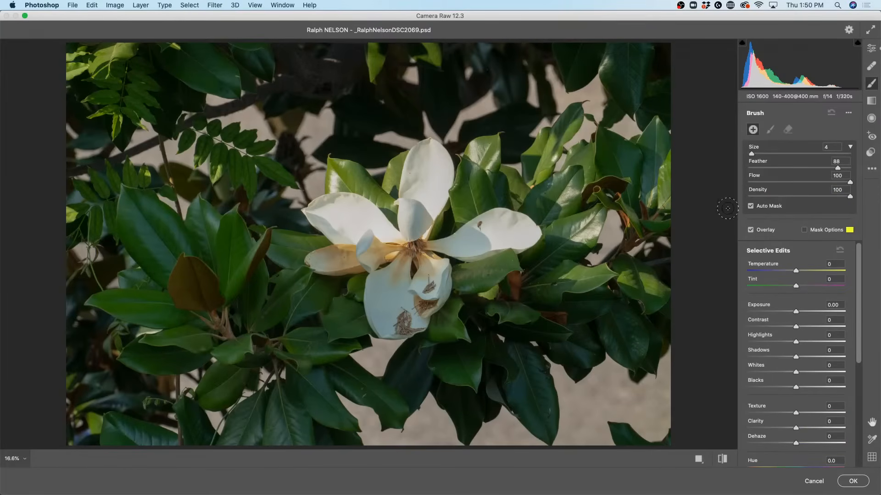
click(804, 230)
mouse_move(417, 157)
mouse_down()
mouse_move(412, 183)
mouse_move(419, 148)
mouse_move(407, 186)
mouse_move(418, 224)
mouse_move(418, 208)
mouse_up()
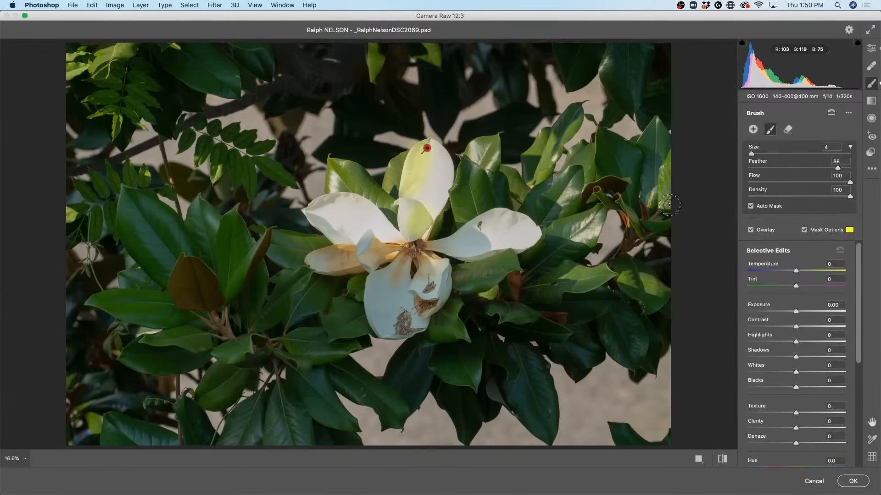
drag(416, 238, 410, 237)
mouse_move(331, 220)
mouse_down()
mouse_move(310, 217)
mouse_move(340, 243)
mouse_move(320, 231)
mouse_move(315, 208)
mouse_move(337, 194)
mouse_up()
mouse_move(391, 275)
mouse_down()
mouse_move(385, 309)
mouse_move(403, 285)
mouse_move(410, 315)
mouse_move(393, 293)
mouse_move(412, 255)
mouse_move(445, 281)
mouse_move(429, 296)
mouse_move(433, 269)
mouse_move(458, 240)
mouse_move(479, 241)
mouse_move(452, 252)
mouse_move(472, 250)
mouse_up()
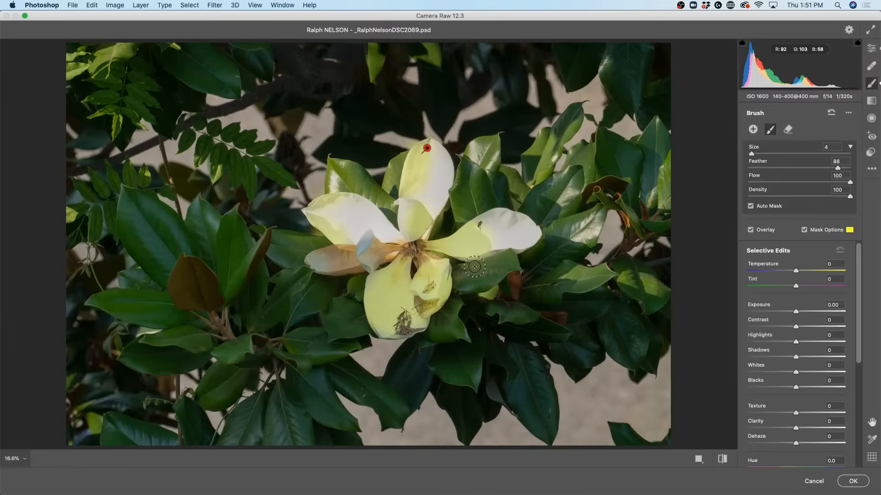
mouse_move(314, 259)
mouse_down()
mouse_move(357, 253)
mouse_move(367, 243)
mouse_move(384, 252)
mouse_move(322, 265)
mouse_up()
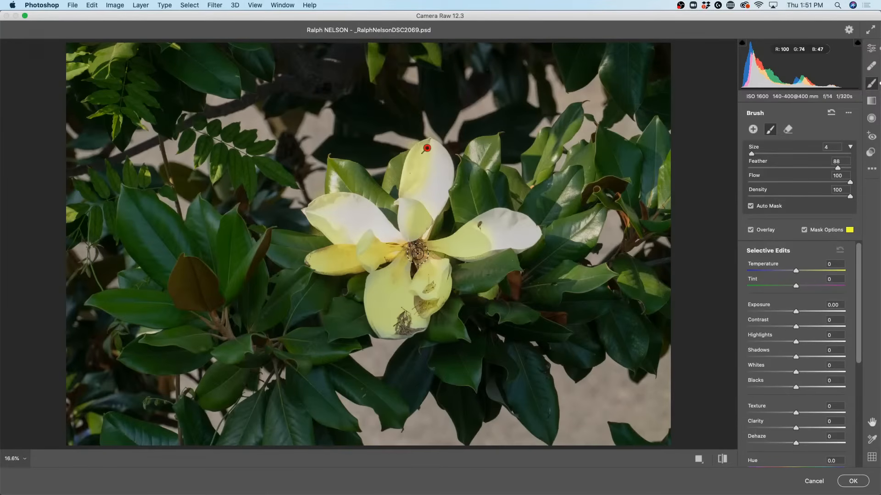
- Hide the mask overlay and set the brush adjustment to Exposure +0.60, Temperature +24, Highlights +15, Shadows +31 and Whites +2
click(805, 230)
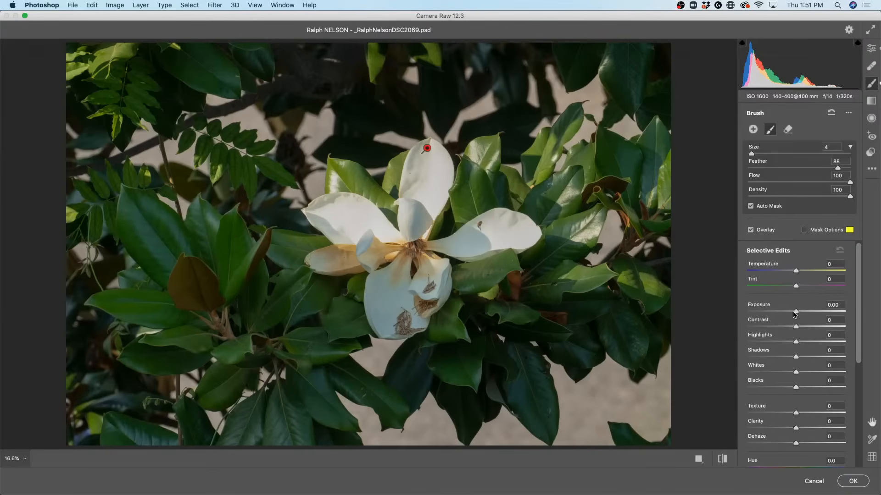
drag(795, 312, 802, 312)
drag(796, 271, 806, 270)
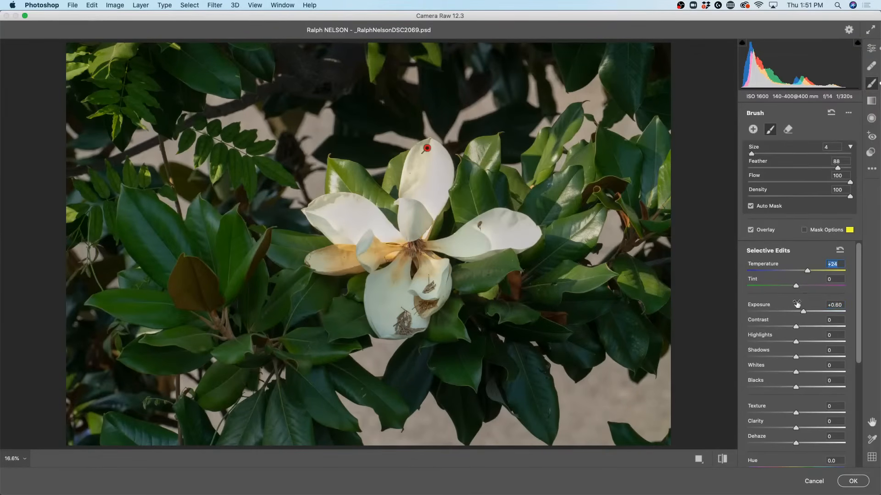
drag(796, 343, 797, 369)
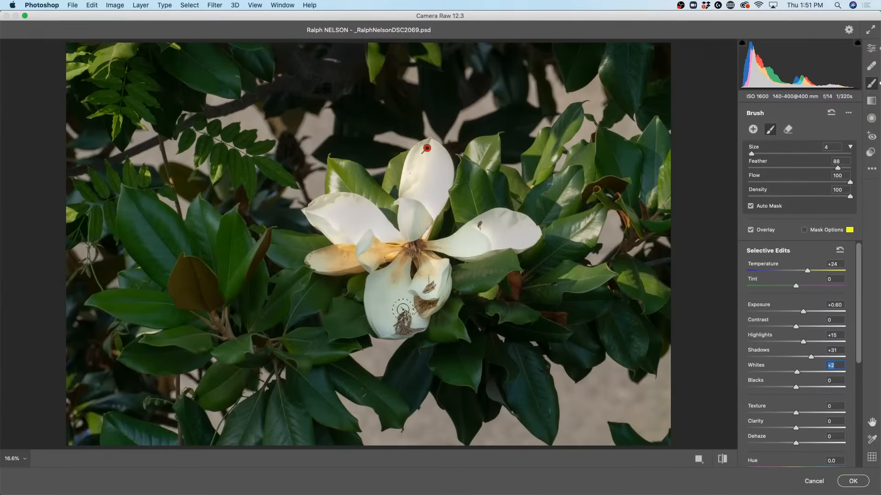
key(alt)
click(849, 113)
click(848, 114)
click(849, 113)
click(731, 208)
key(bracketleft)
key(bracketright)
key(bracketright)
key(alt)
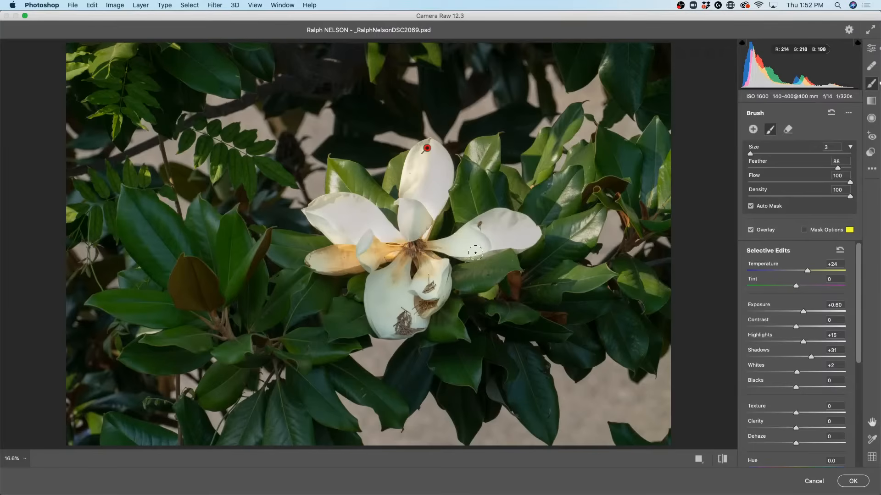
- With a size 3 brush, extend the mask along the shadow edge below the bee at 100%, and erase its overspill beyond the edge
key(bracketleft)
key(bracketleft)
click(24, 459)
click(55, 409)
drag(594, 200, 284, 248)
drag(581, 258, 376, 236)
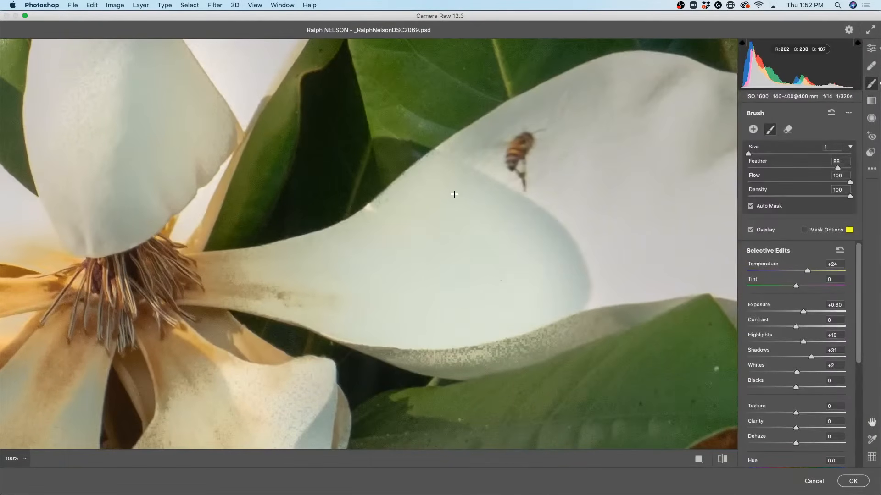
key(bracketright)
key(bracketright)
mouse_move(434, 165)
mouse_down()
mouse_move(536, 219)
mouse_move(566, 278)
mouse_move(523, 240)
mouse_up()
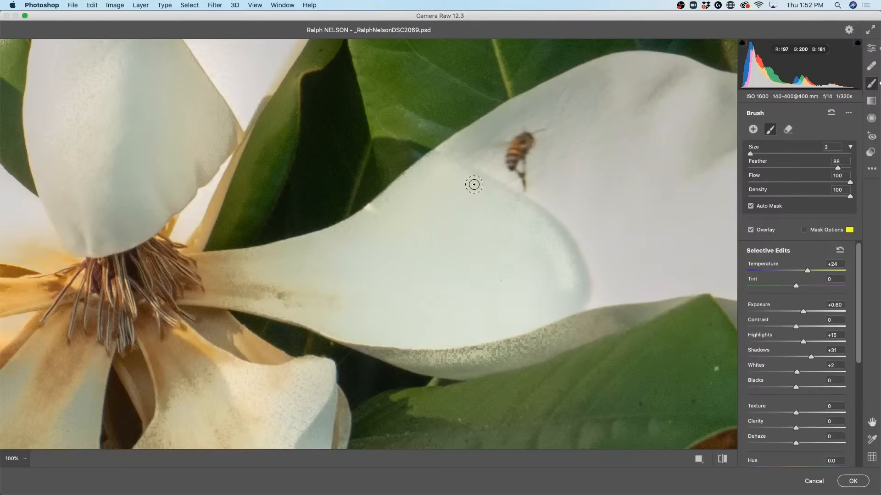
mouse_move(501, 193)
mouse_down()
mouse_move(562, 236)
mouse_move(582, 281)
mouse_move(570, 295)
mouse_move(557, 273)
mouse_move(523, 281)
mouse_up()
key(alt)
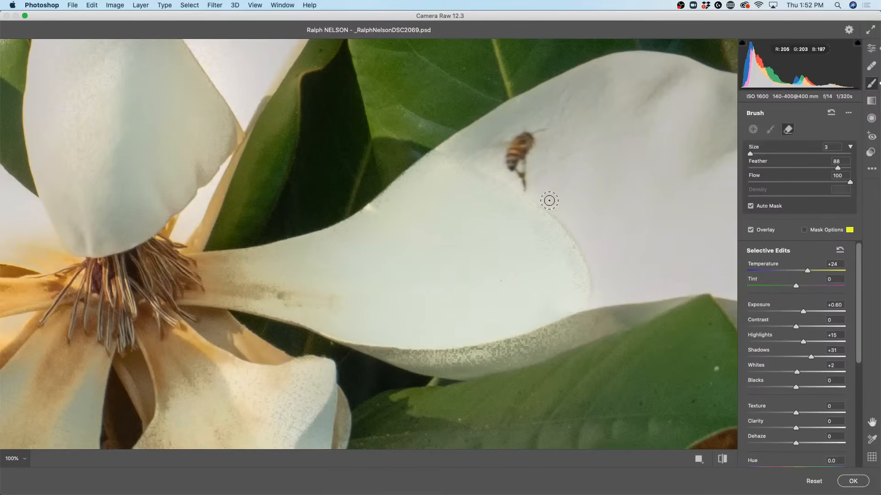
mouse_move(564, 216)
mouse_down()
mouse_move(580, 229)
mouse_move(601, 282)
mouse_up()
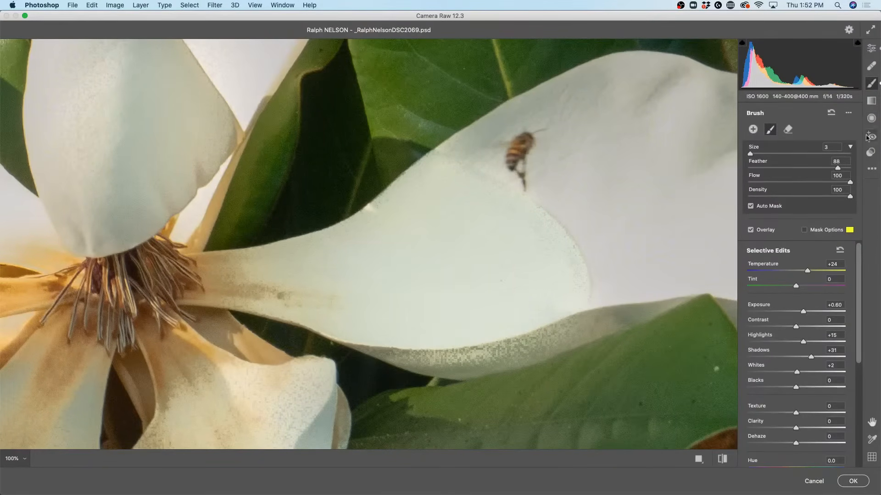
- Set Color Noise Reduction to 42 in the Detail settings and fit the whole photo in view
click(872, 49)
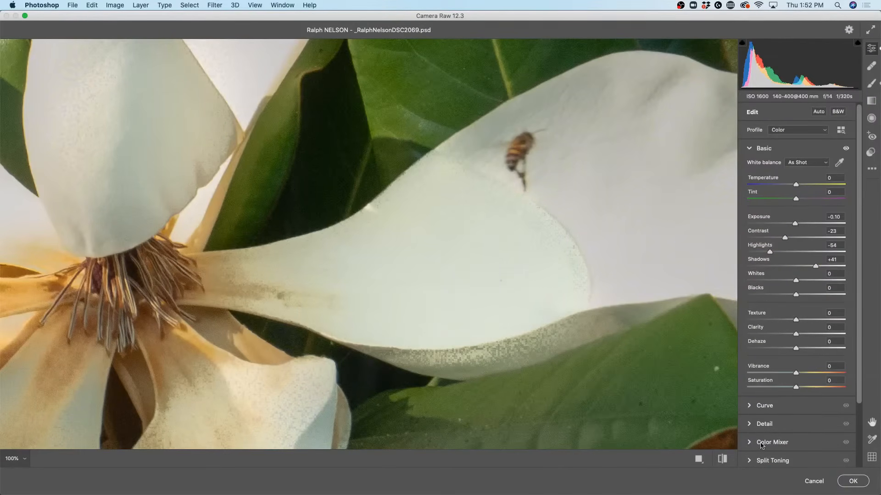
scroll(860, 288, down, 4)
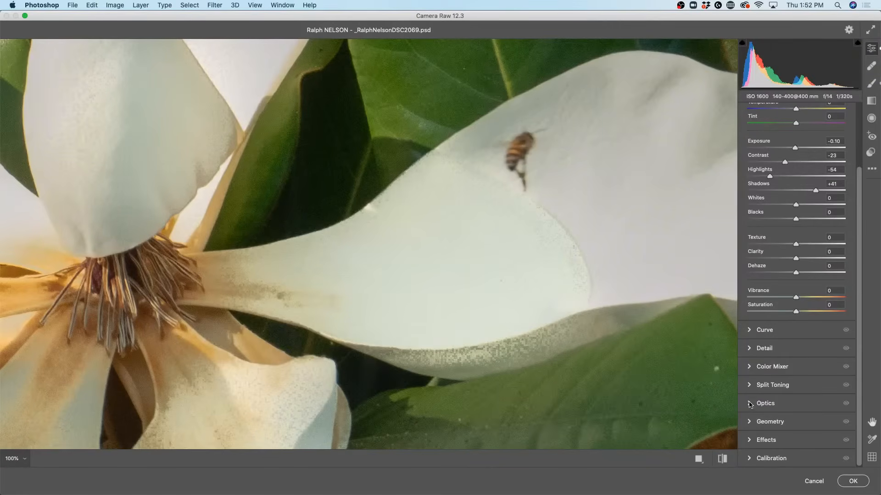
click(750, 404)
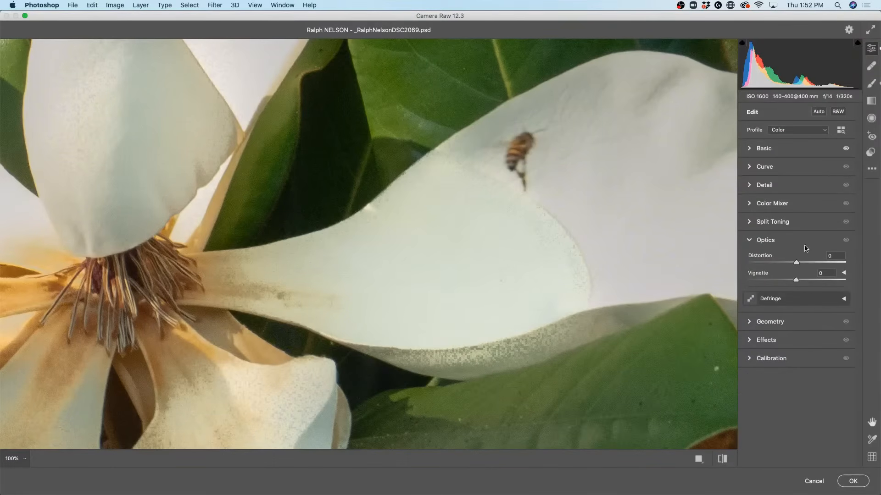
click(751, 186)
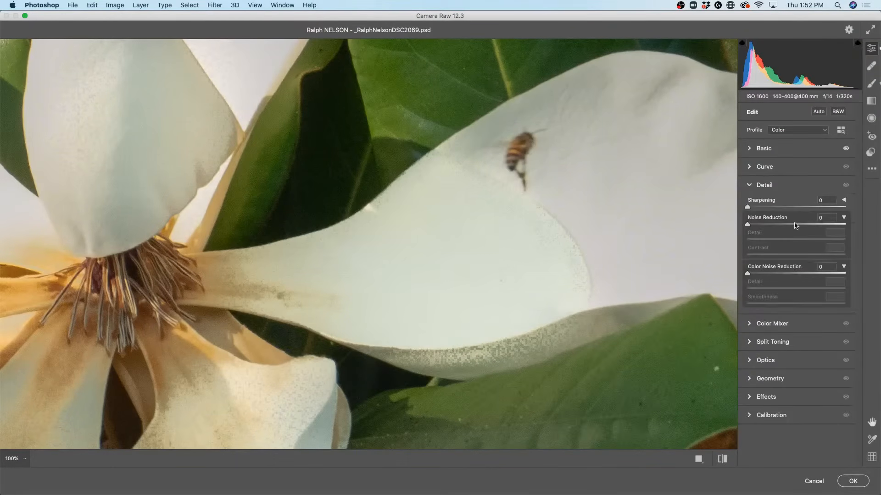
mouse_move(747, 274)
mouse_down()
mouse_move(785, 274)
mouse_move(733, 270)
mouse_up()
drag(750, 274, 790, 275)
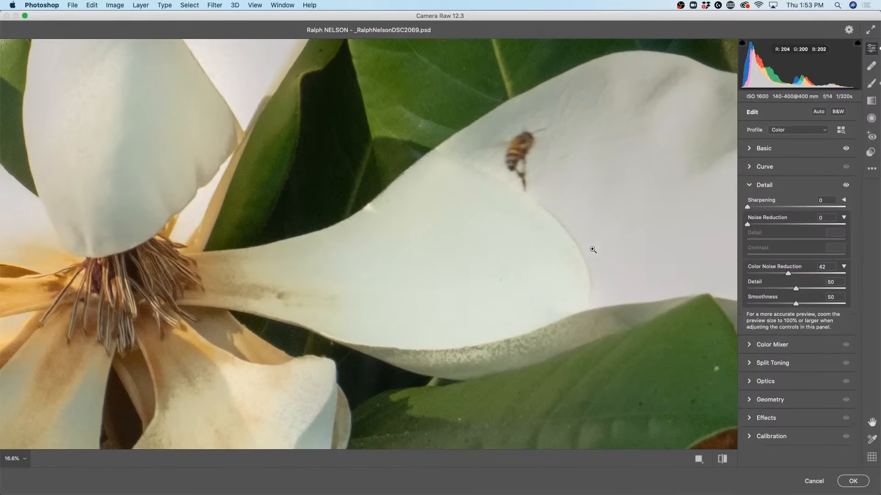
key(super+0)
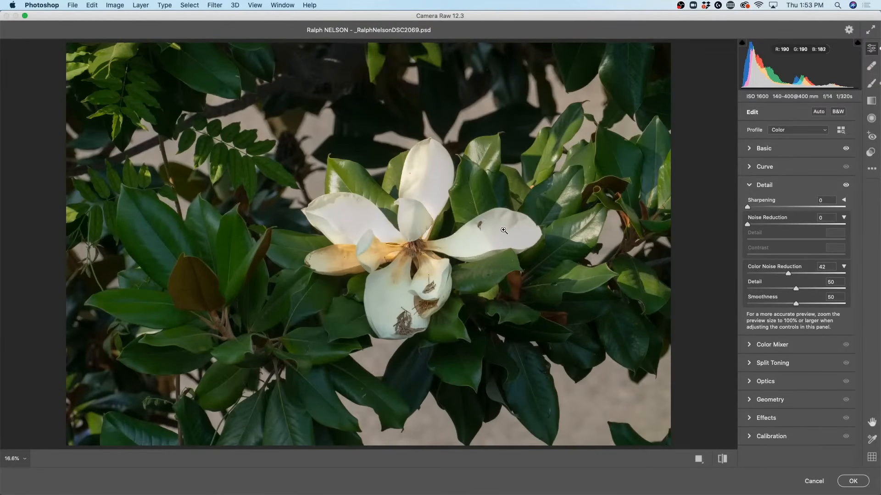
click(872, 118)
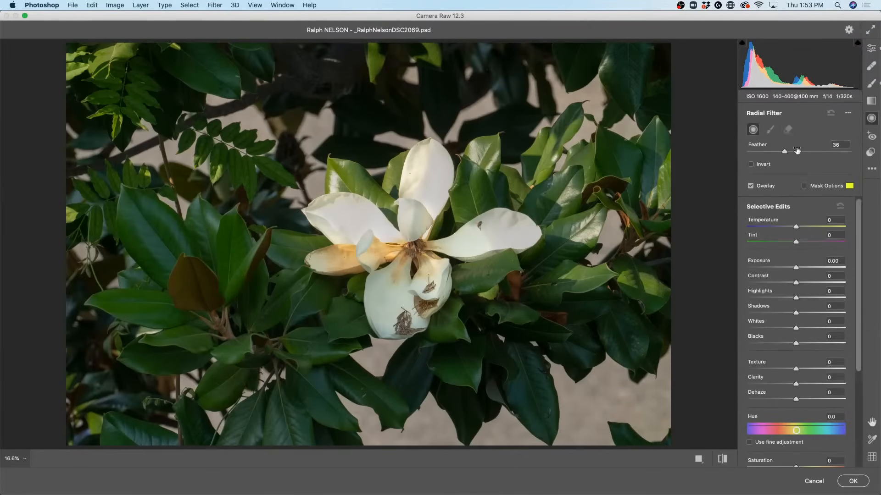
click(516, 232)
key(apostrophe)
key(apostrophe)
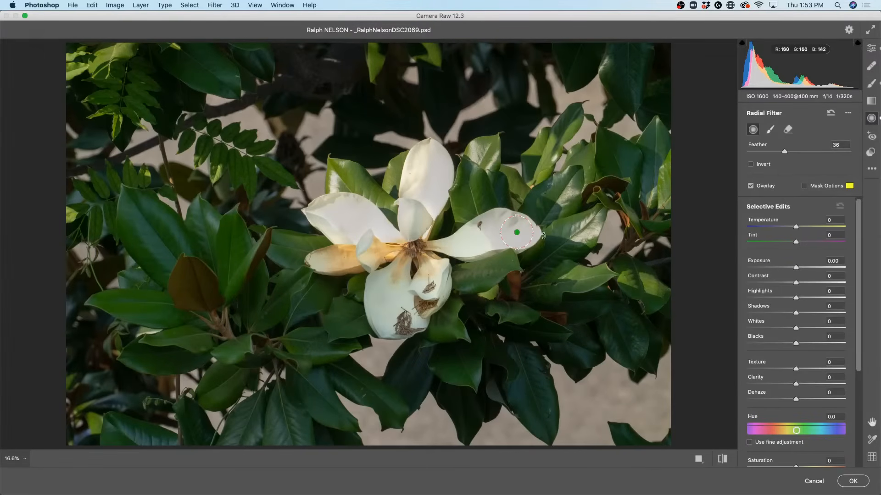
key(Delete)
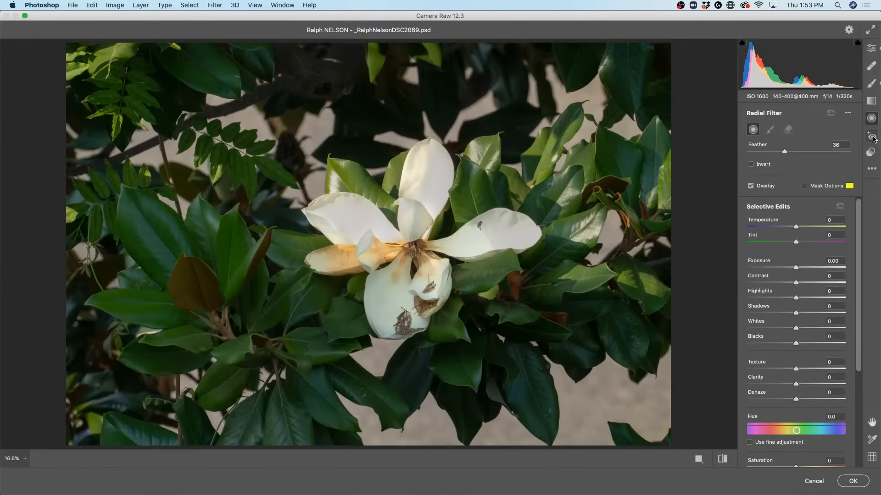
- Reselect the petal brush adjustment, erase its mask from the sunlit end of the petal with the bee, and compare before and after
click(871, 85)
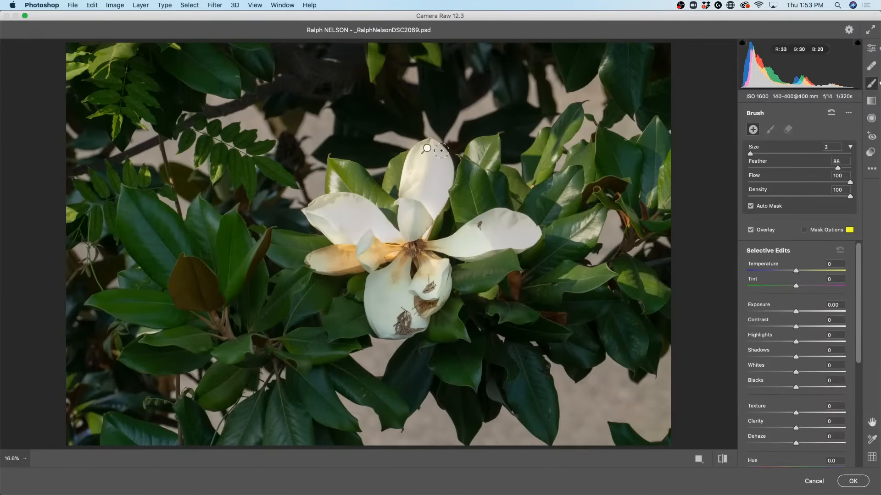
click(426, 149)
key(alt)
mouse_move(500, 243)
mouse_down()
mouse_move(492, 225)
mouse_move(503, 240)
mouse_move(510, 228)
mouse_up()
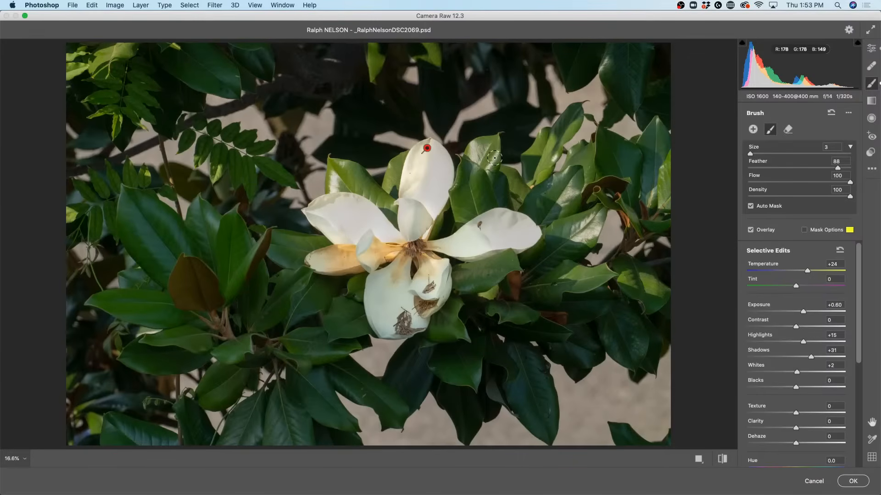
key(backslash)
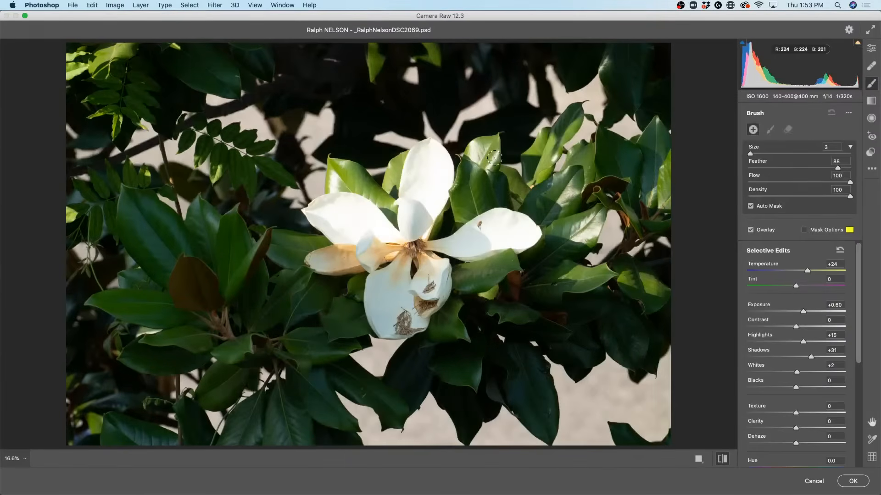
key(backslash)
key(backslash)
key(backslash)
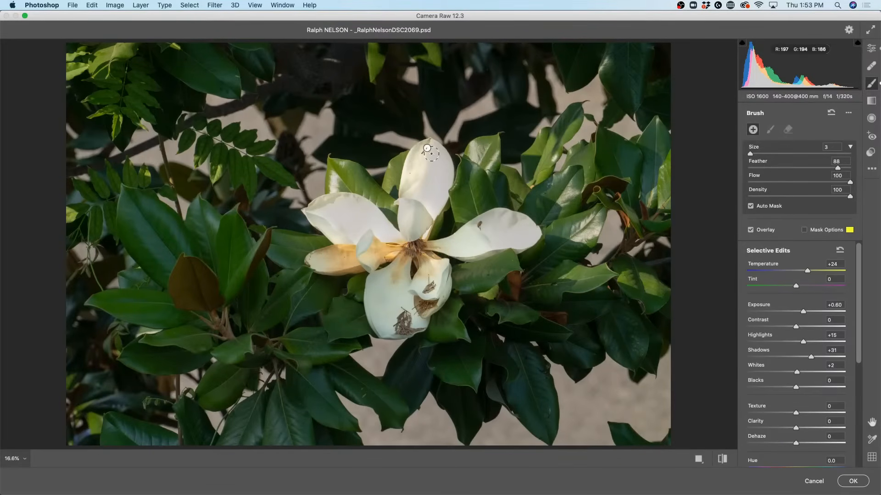
- Reselect the petal brush adjustment and erase its mask from the magnolia's upper-left petal
click(427, 149)
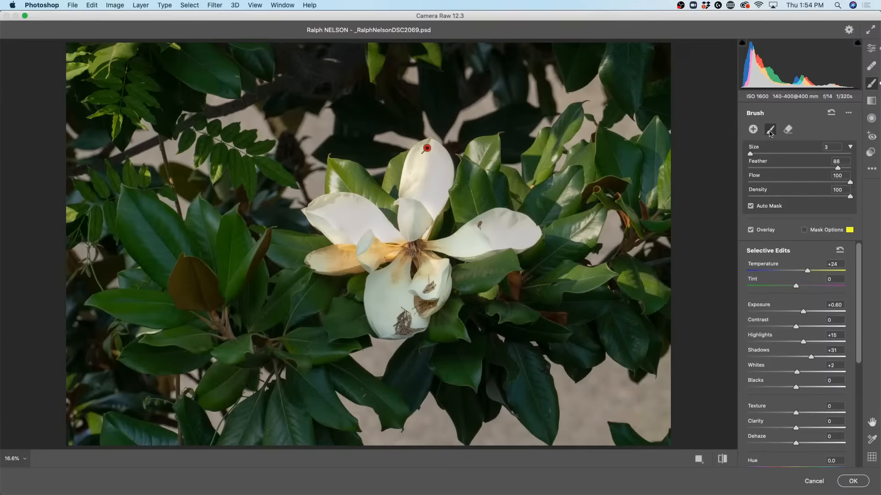
key(alt)
mouse_move(348, 213)
mouse_down()
mouse_move(352, 227)
mouse_move(332, 214)
mouse_move(339, 222)
mouse_move(332, 213)
mouse_move(351, 213)
mouse_move(341, 209)
mouse_up()
drag(341, 207, 354, 205)
mouse_move(345, 202)
mouse_down()
mouse_move(345, 215)
mouse_move(383, 216)
mouse_move(367, 183)
mouse_move(353, 183)
mouse_up()
key(alt)
- Warm the whole magnolia photo with Basic Temperature +5 and compare it with the original
click(874, 47)
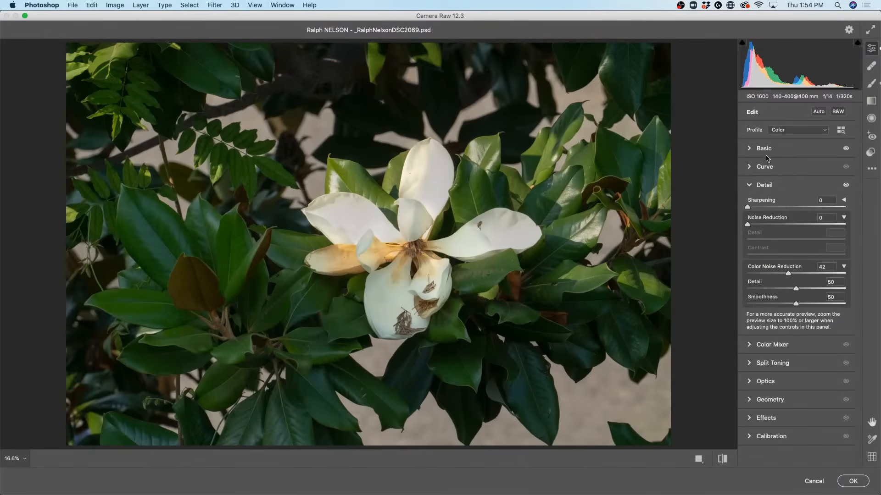
click(762, 148)
drag(796, 185, 799, 186)
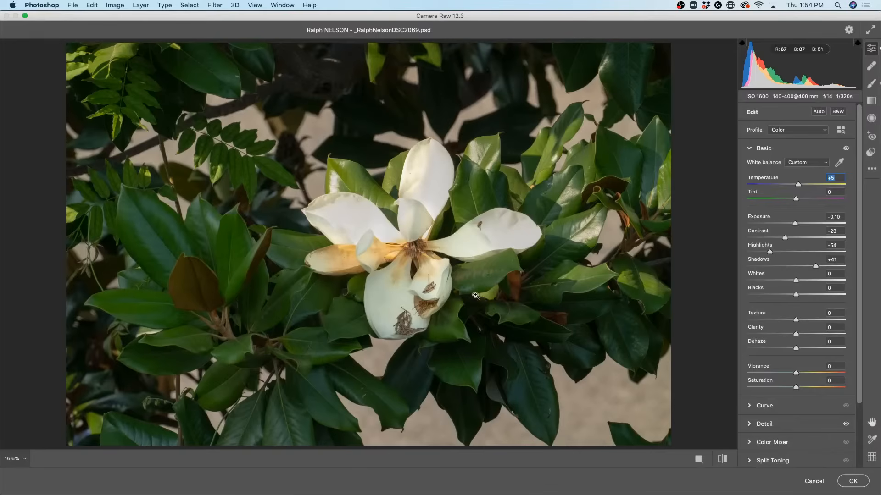
key(backslash)
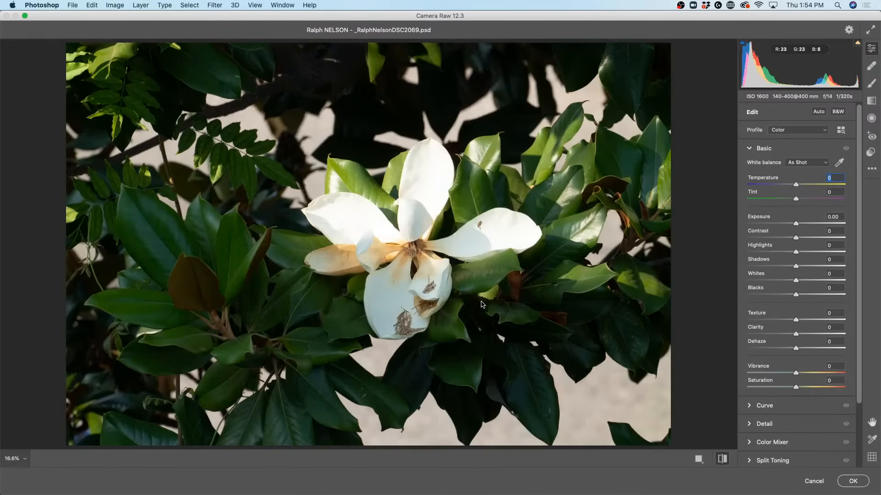
key(backslash)
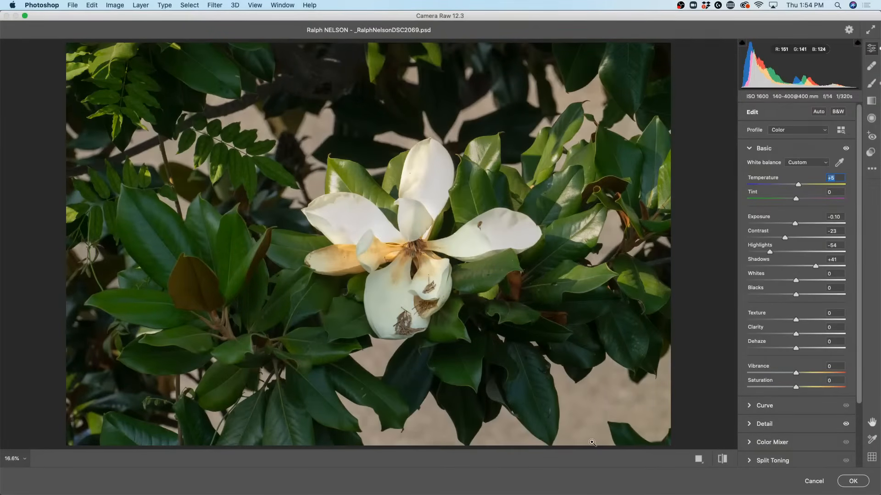
- Cancel the Camera Raw Filter and close the magnolia document
click(813, 483)
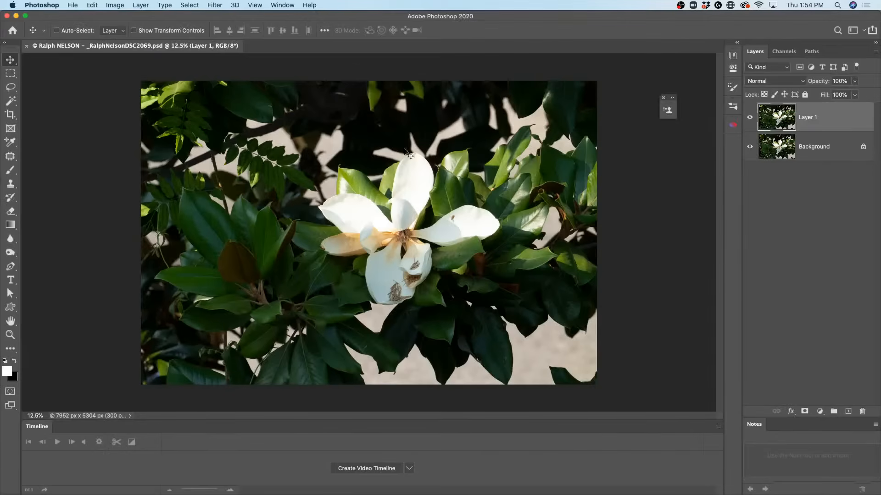
click(27, 47)
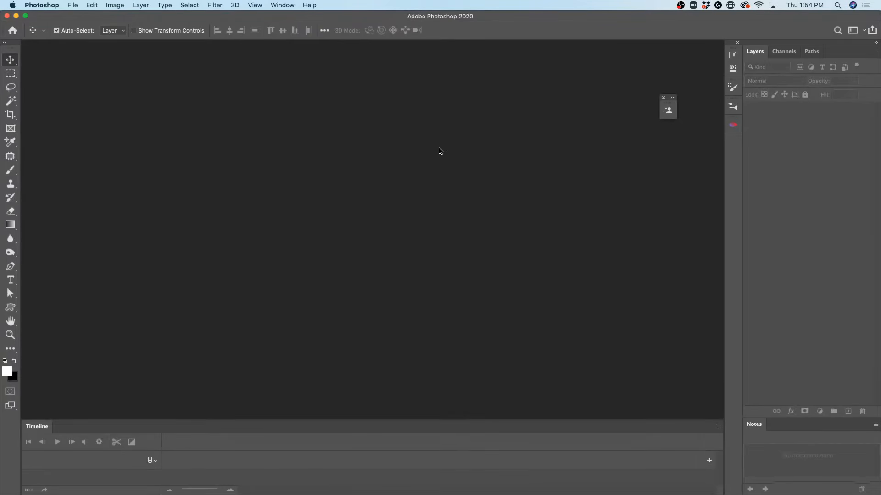
- Switch to Adobe Bridge and open the wine bottles photo IMG_1600.jpg in Photoshop
key(super+Tab)
click(188, 256)
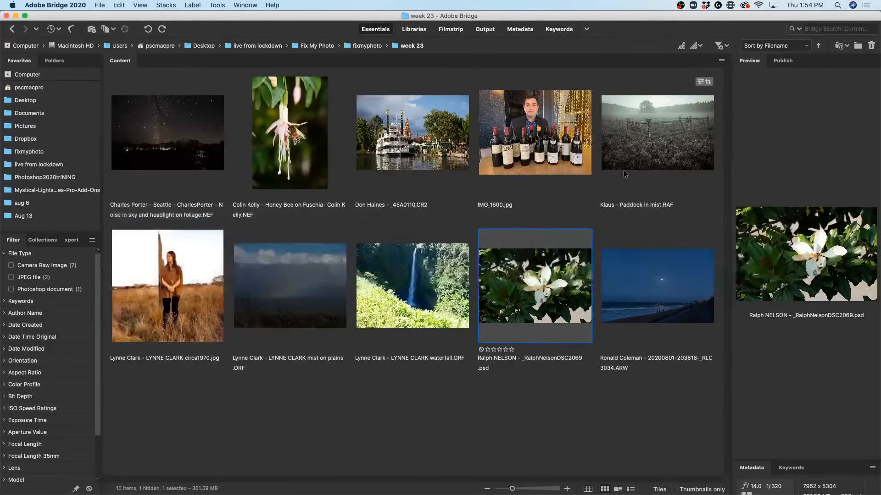
click(536, 133)
double_click(537, 127)
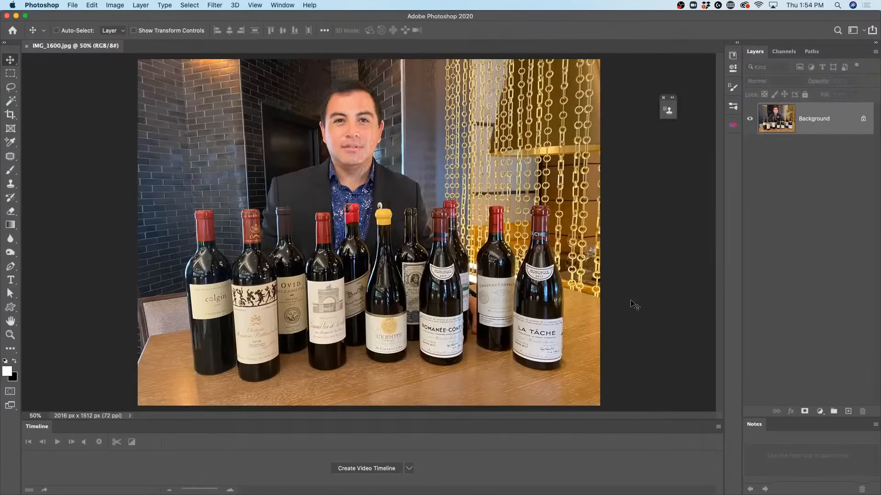
- Close the Timeline panel and examine the chain reflections across the man's face
click(719, 426)
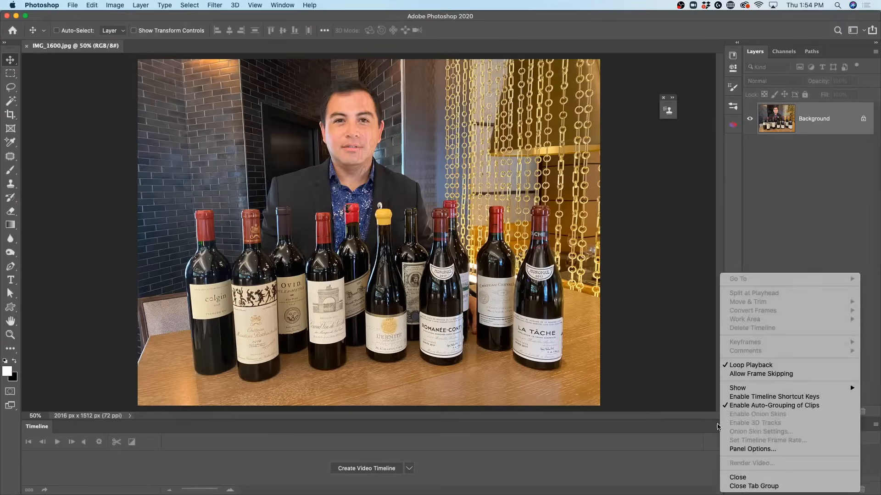
click(739, 478)
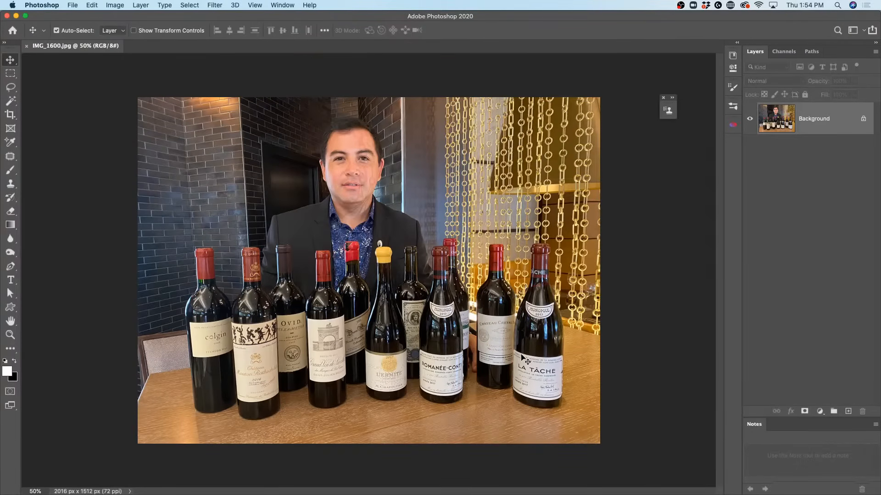
scroll(523, 360, up, 2)
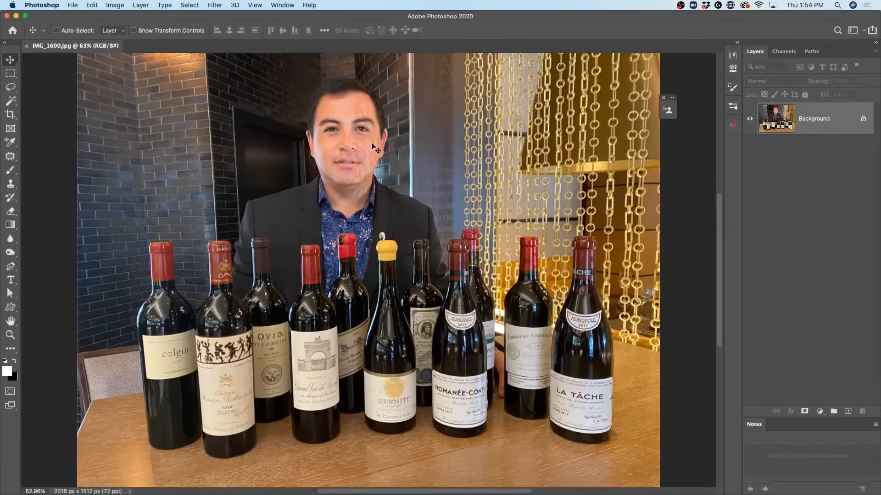
scroll(367, 139, up, 3)
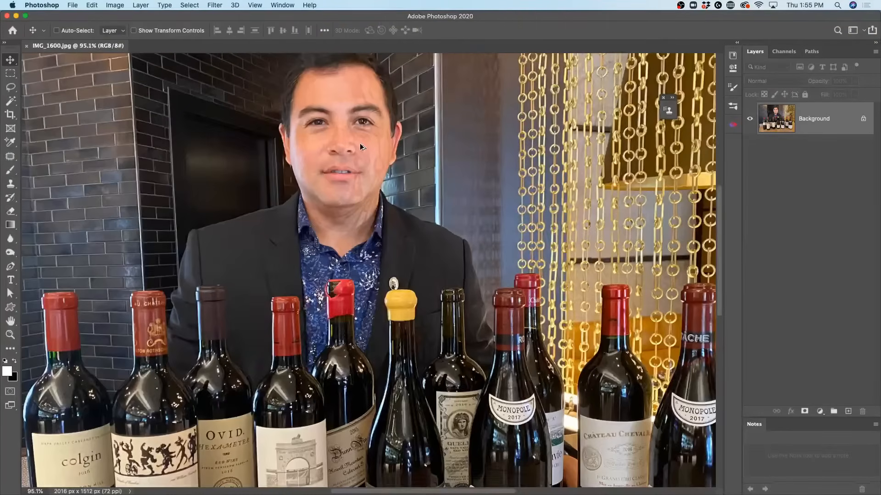
drag(433, 152, 398, 245)
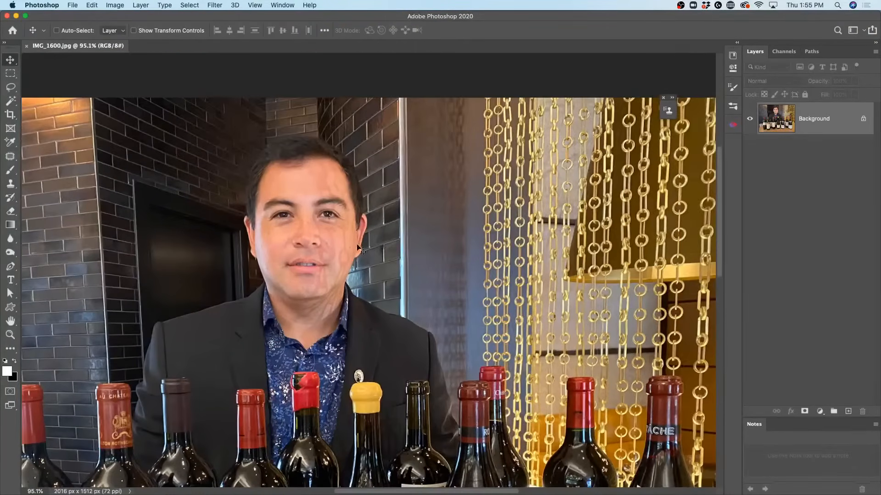
scroll(352, 248, up, 2)
scroll(353, 248, down, 1)
scroll(352, 250, down, 3)
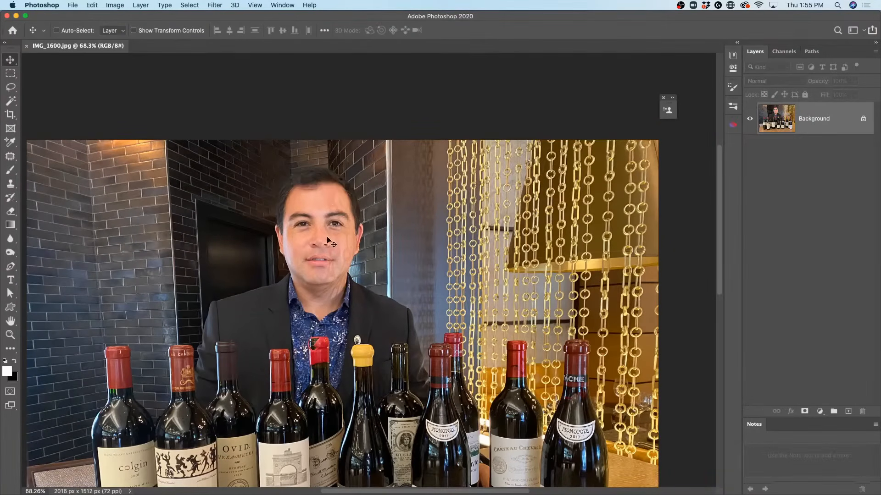
scroll(360, 256, up, 3)
scroll(374, 252, up, 1)
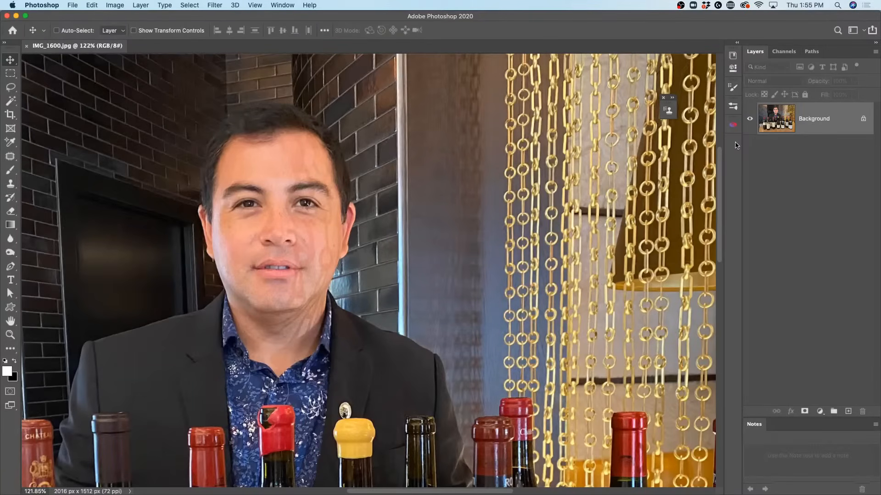
- Add a new empty layer above the Background for retouching the man's face
double_click(10, 334)
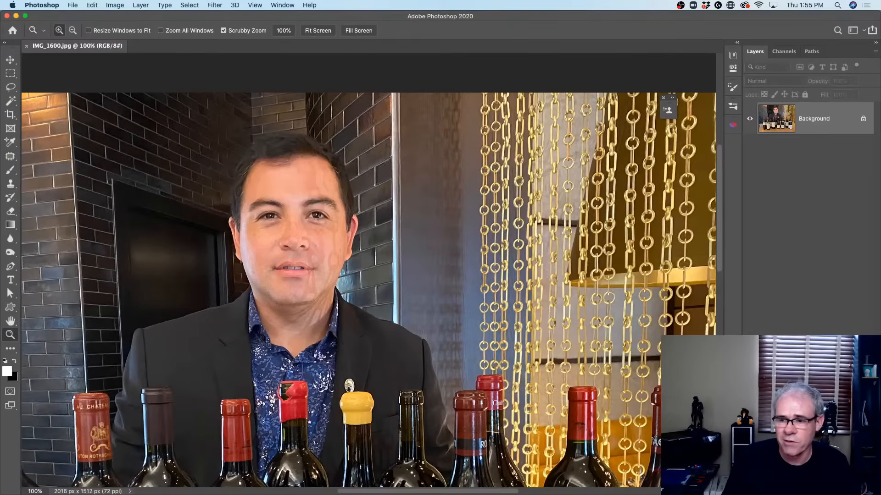
key(alt+shift+super+n)
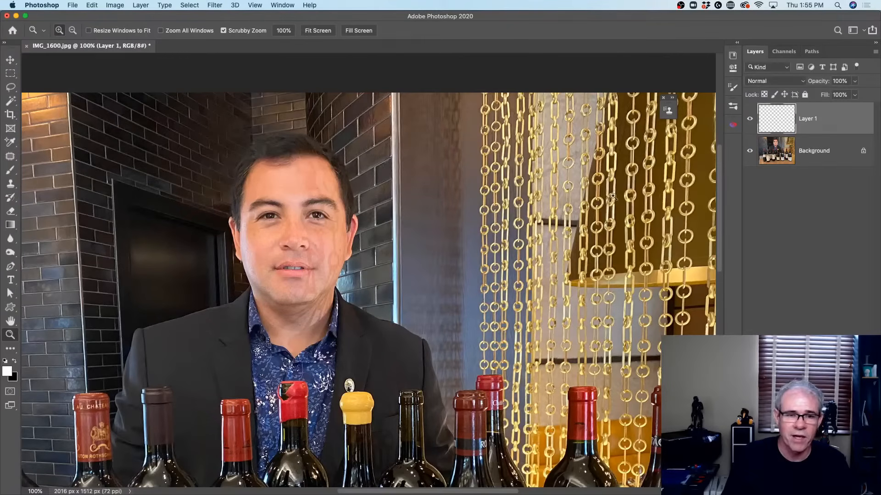
click(308, 193)
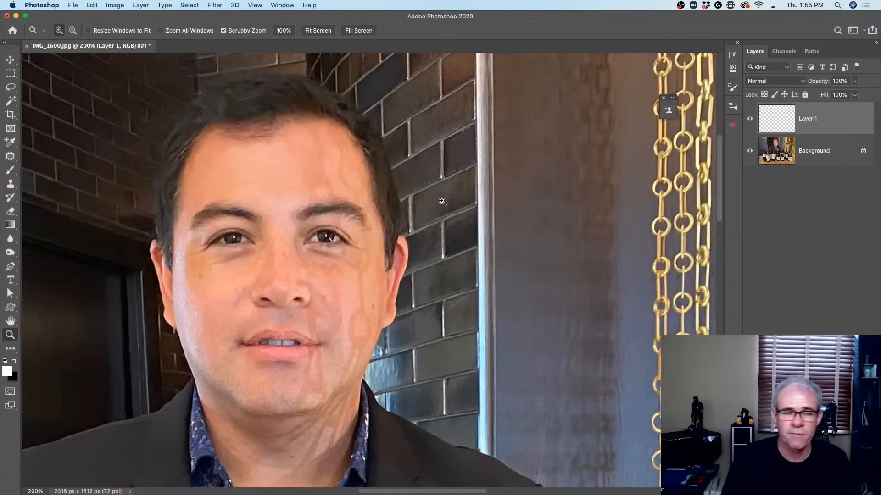
- Set up the Brush tool with a size of 30 and a flow of 7%
key(b)
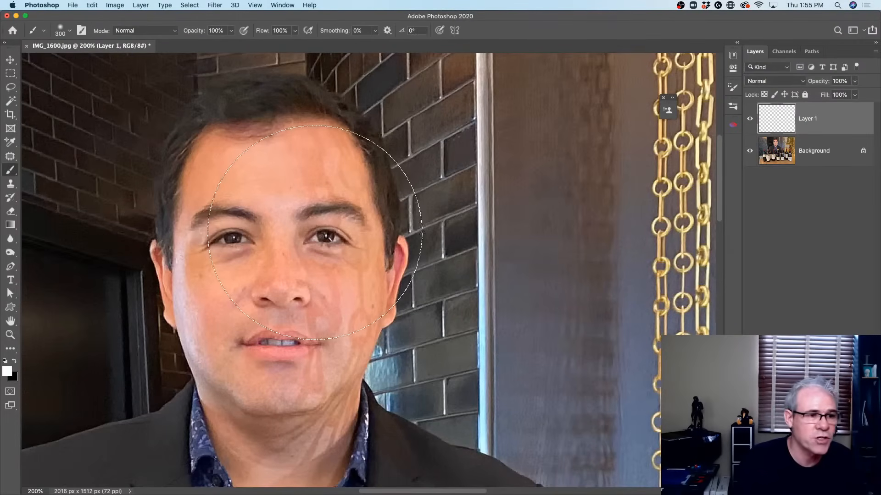
key(bracketleft)
key(bracketleft)
key(bracketleft)
key(bracketleft)
key(bracketleft)
key(bracketleft)
key(bracketleft)
key(bracketleft)
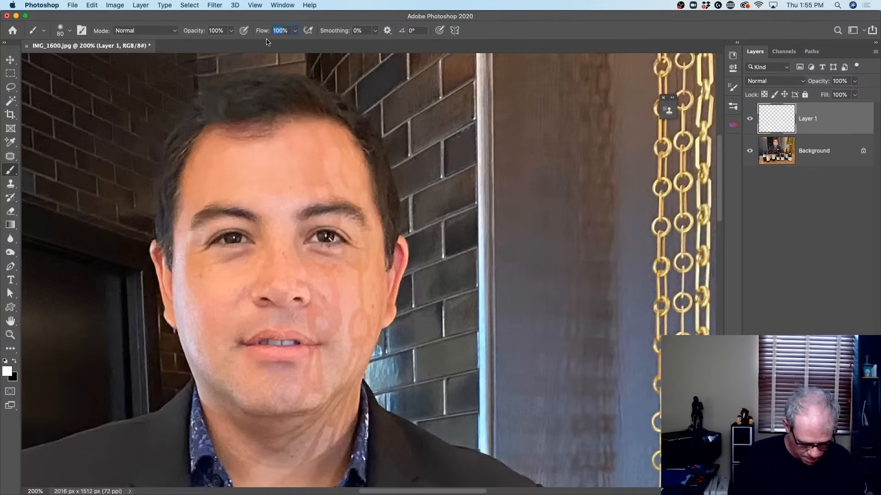
text(6)
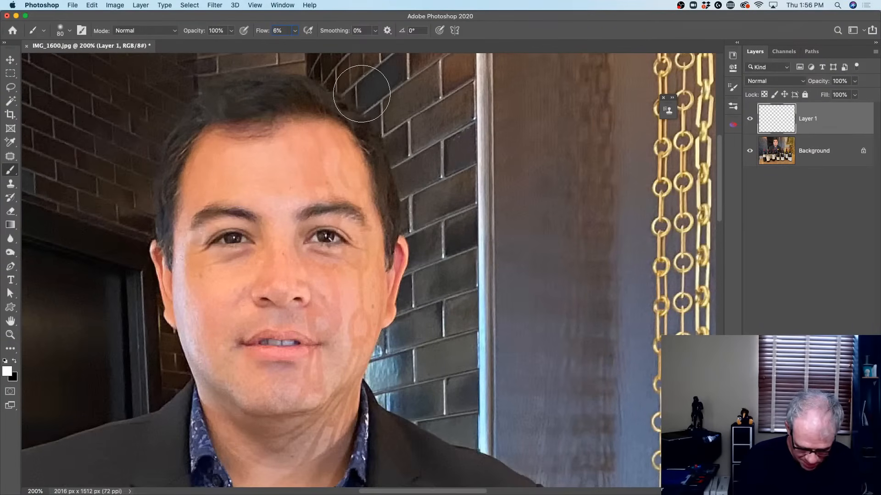
key(Up)
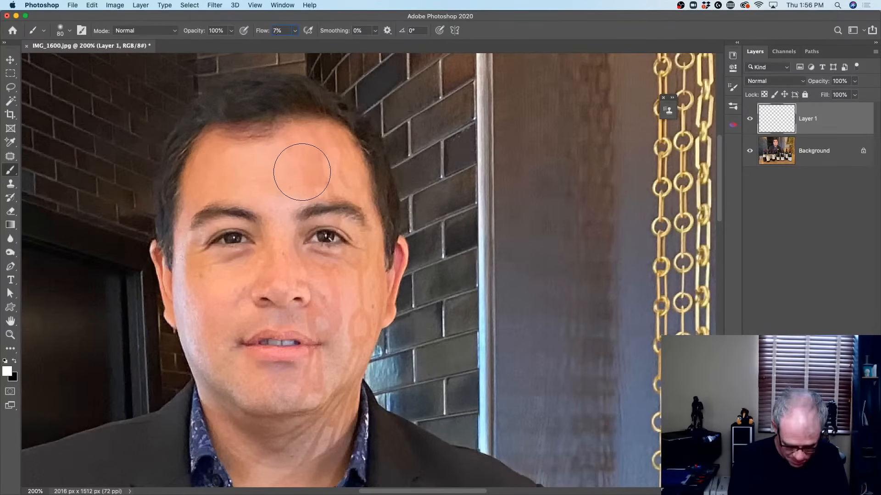
key(bracketleft)
key(bracketleft)
key(bracketleft)
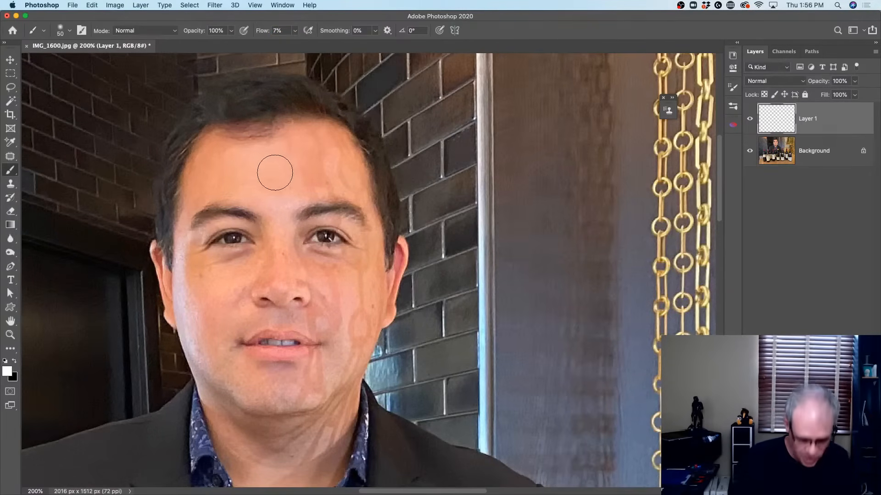
key(bracketleft)
key(bracketleft)
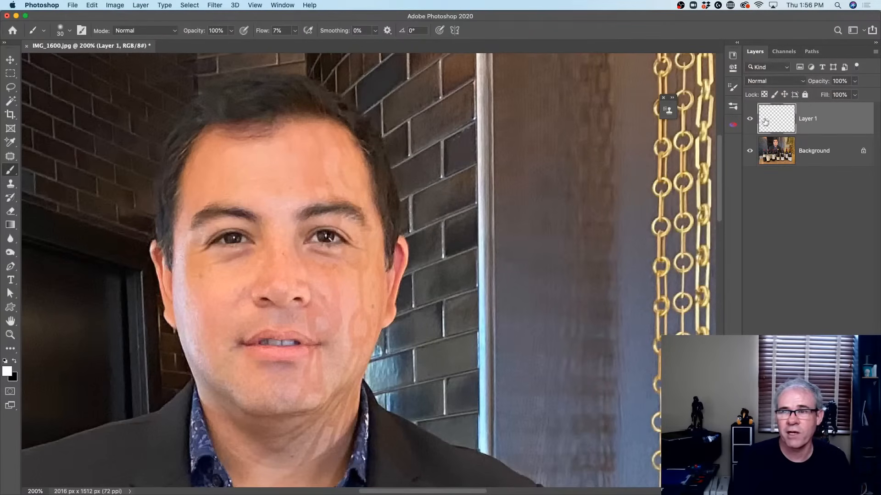
- Sample nearby skin tones and paint over the reflection streaks on the man's forehead above his left eyebrow
alt+click(288, 167)
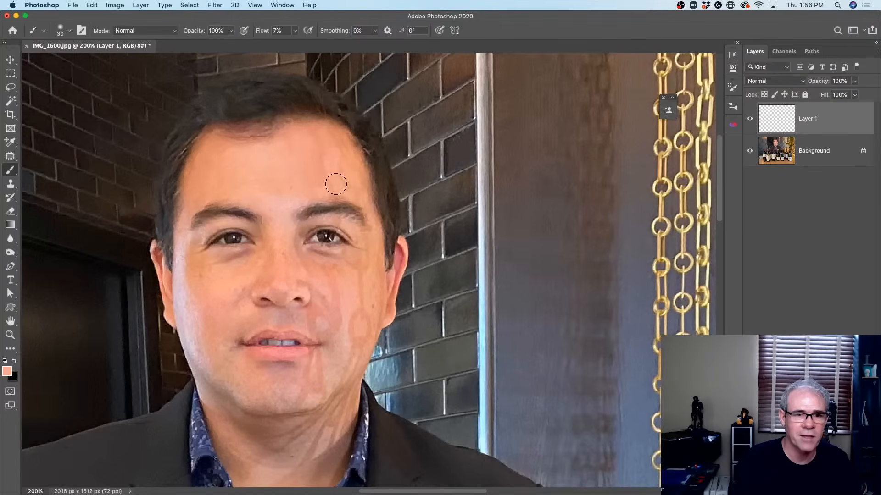
alt+click(287, 189)
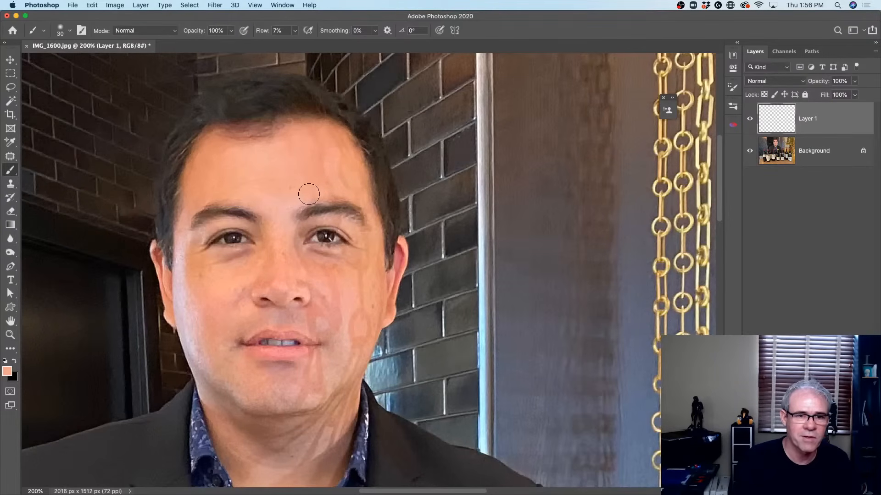
alt+click(275, 157)
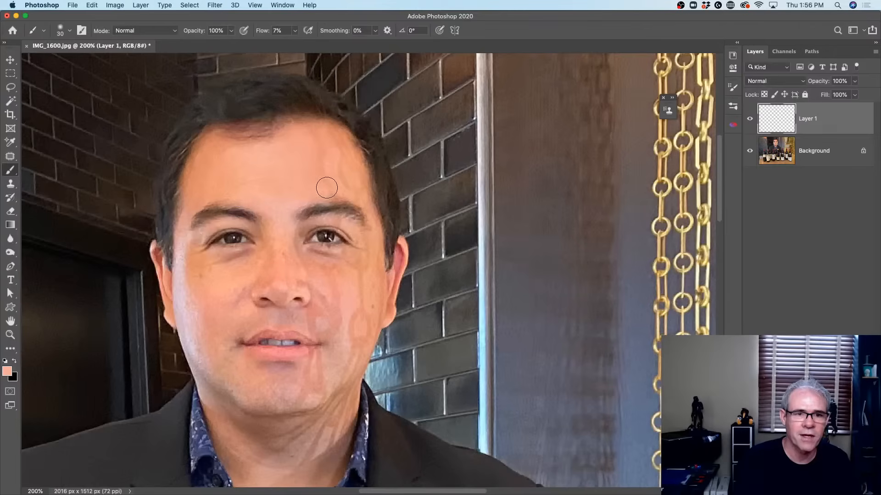
alt+click(337, 158)
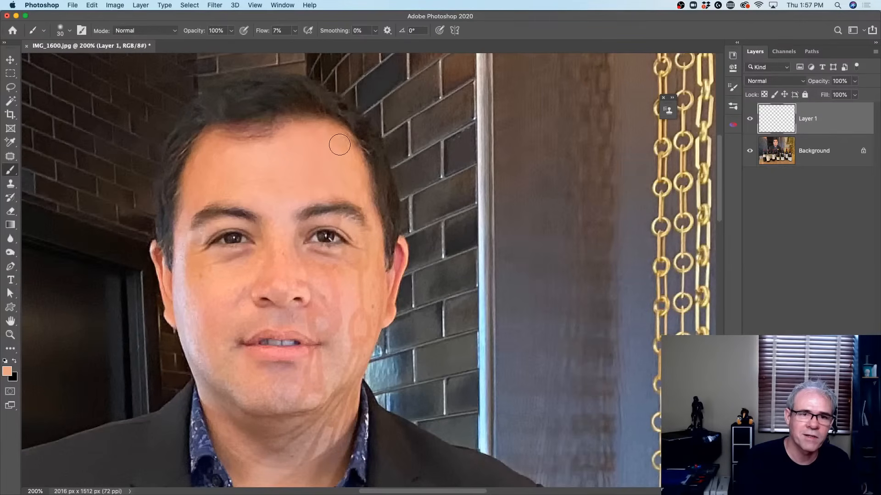
alt+click(330, 162)
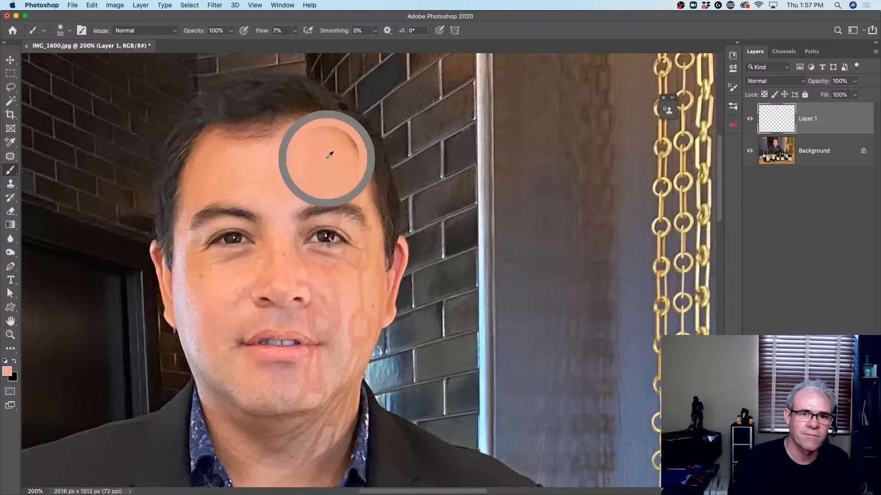
alt+click(327, 181)
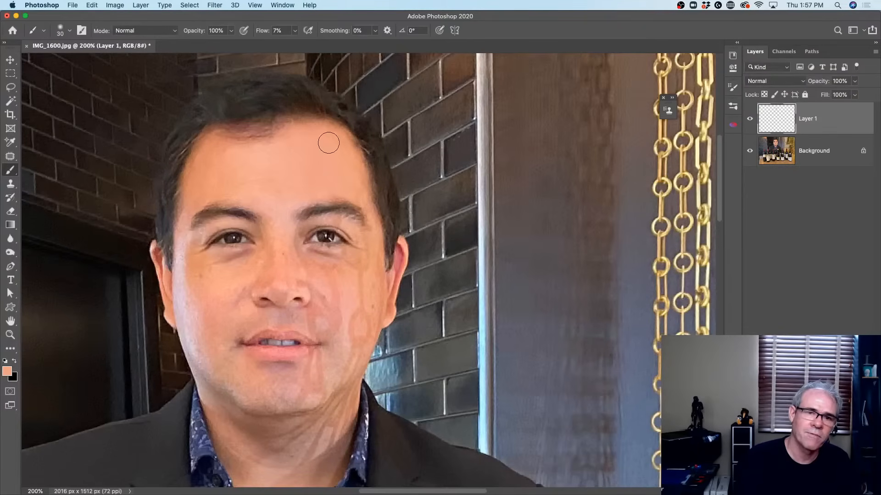
- Paint sampled skin tone over the reflection on the man's left cheek beside the nose, and reduce the brush size to 15
alt+click(355, 289)
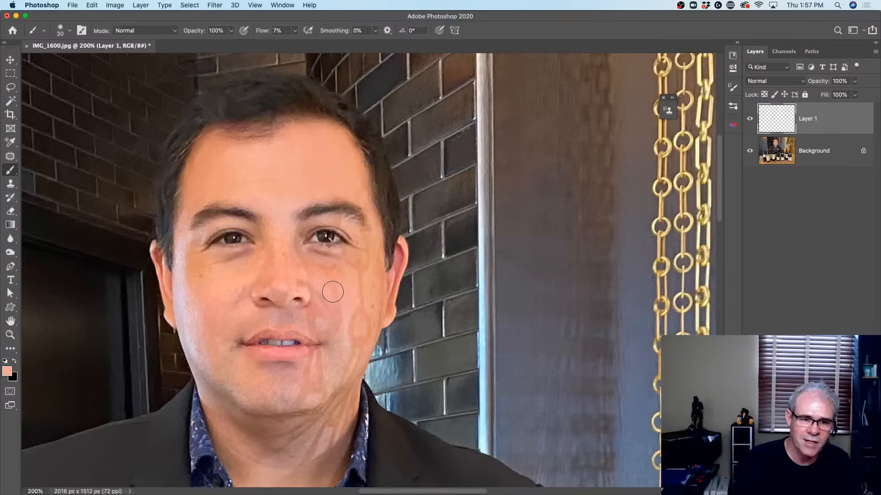
alt+click(348, 289)
key(bracketleft)
key(bracketleft)
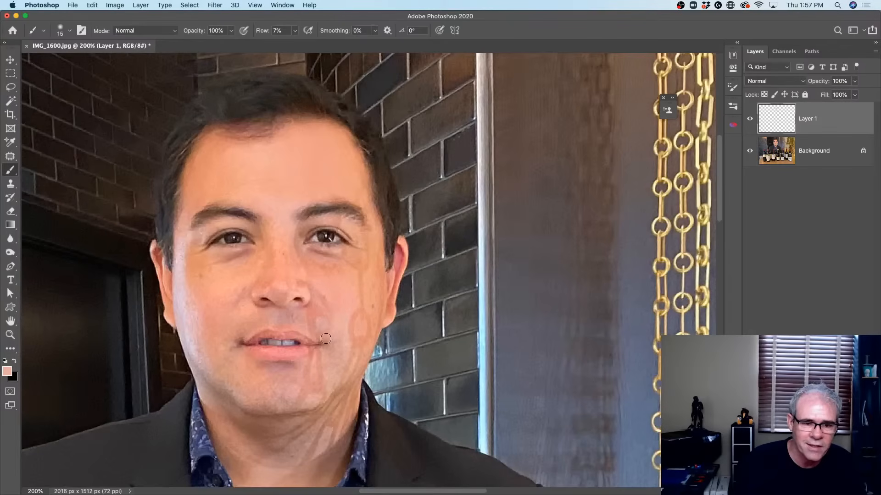
- Sample surrounding skin tones and blend the dark patch between the nose and the left corner of the man's mouth
alt+click(345, 339)
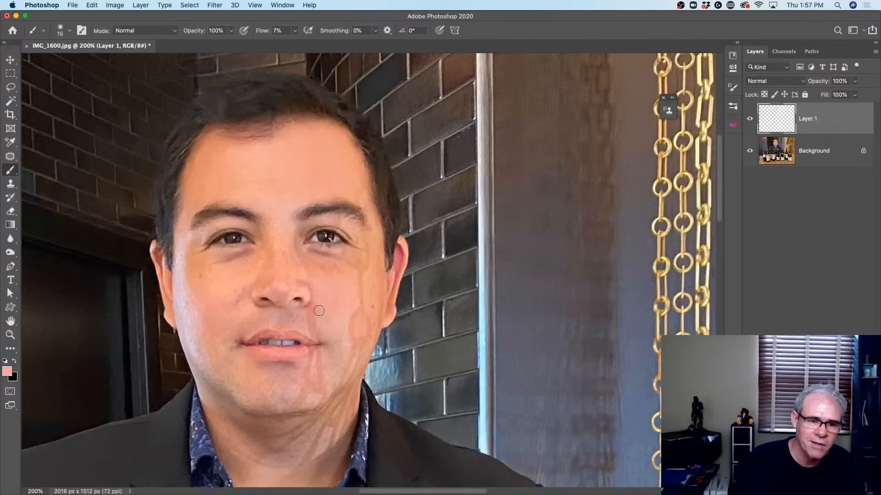
alt+click(306, 324)
alt+click(294, 316)
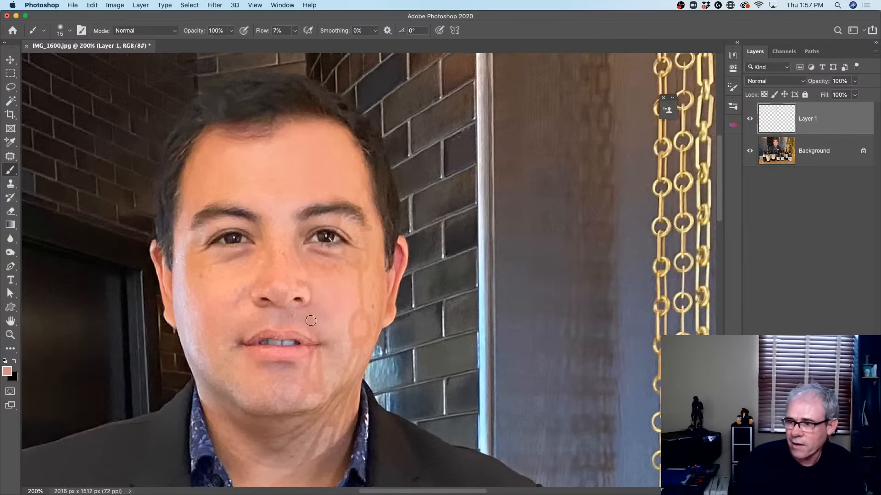
alt+click(294, 313)
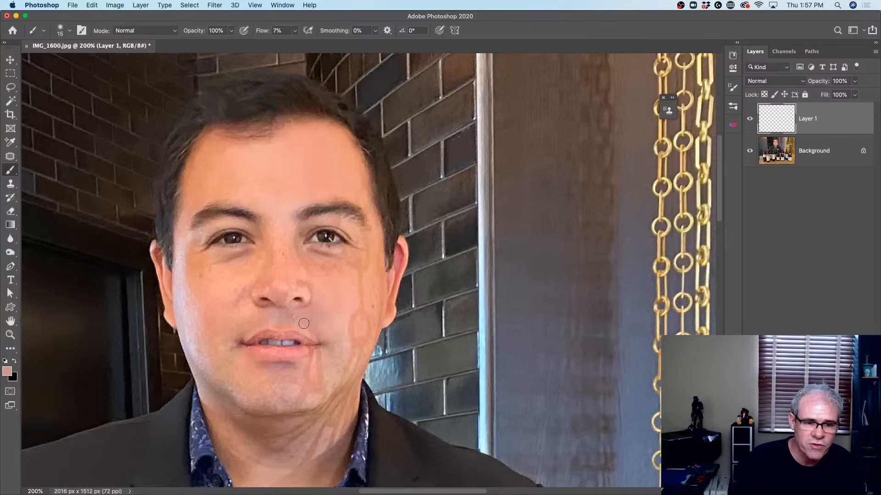
alt+click(336, 315)
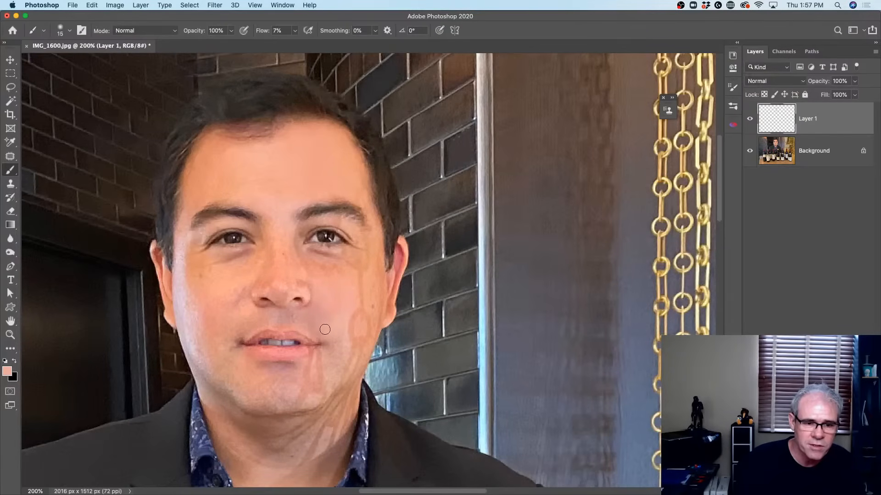
alt+click(335, 322)
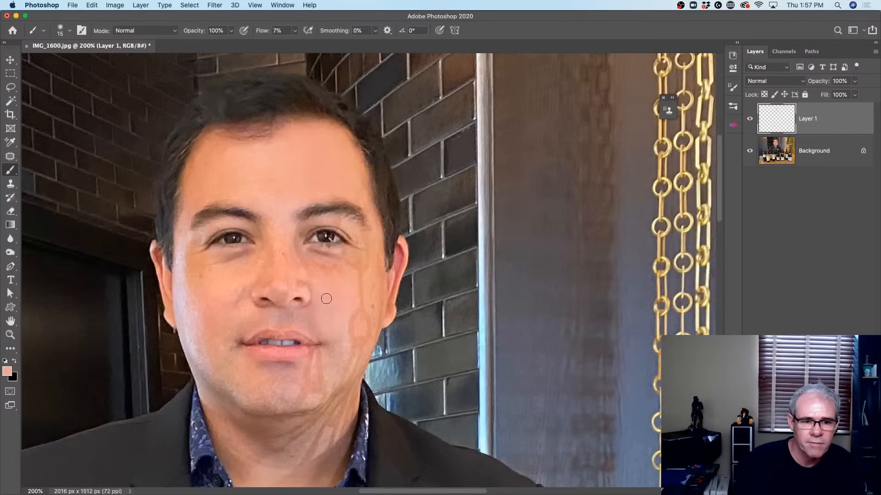
alt+click(344, 303)
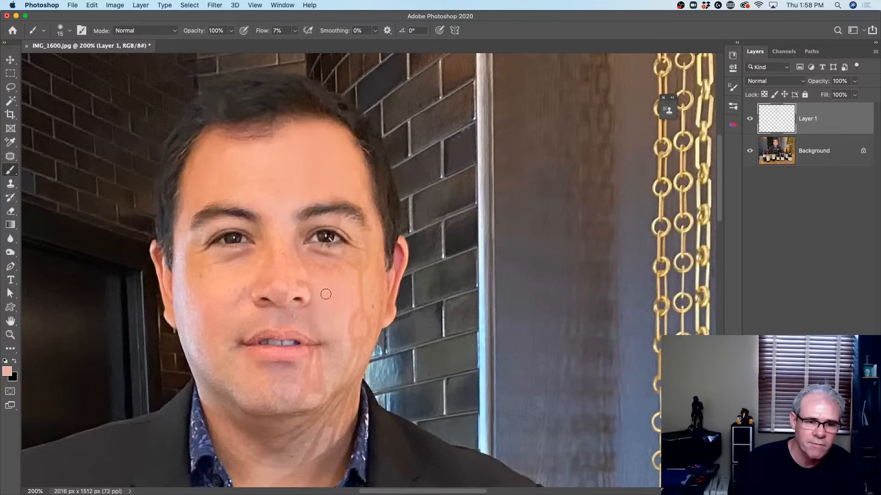
- Paint sampled skin tones over the vertical streak and ring-shaped reflection on the man's outer left cheek
alt+click(369, 287)
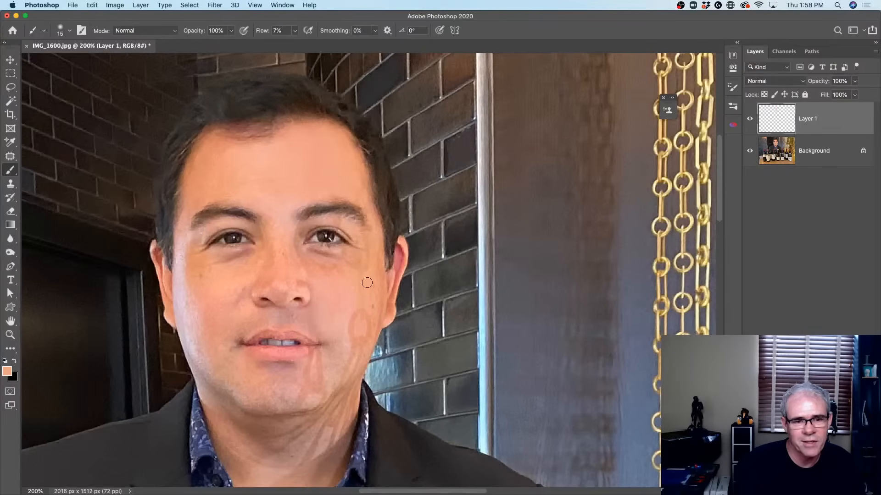
alt+click(346, 283)
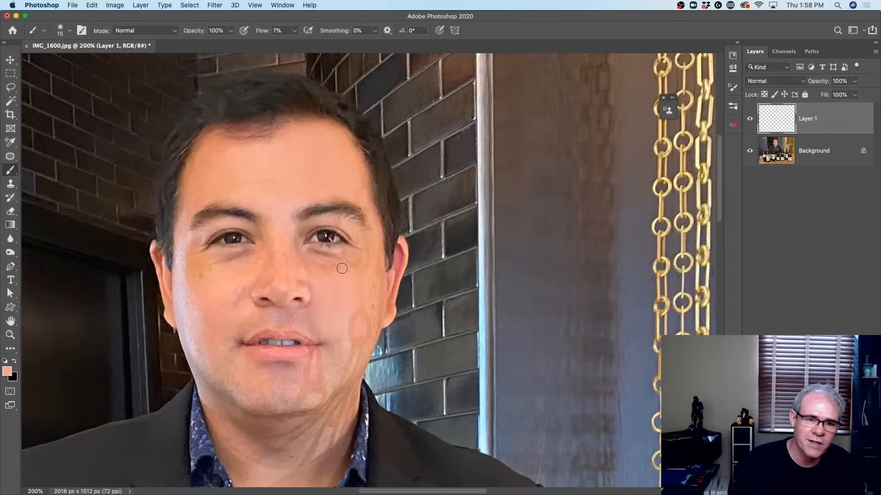
alt+click(342, 277)
alt+click(374, 270)
alt+click(357, 326)
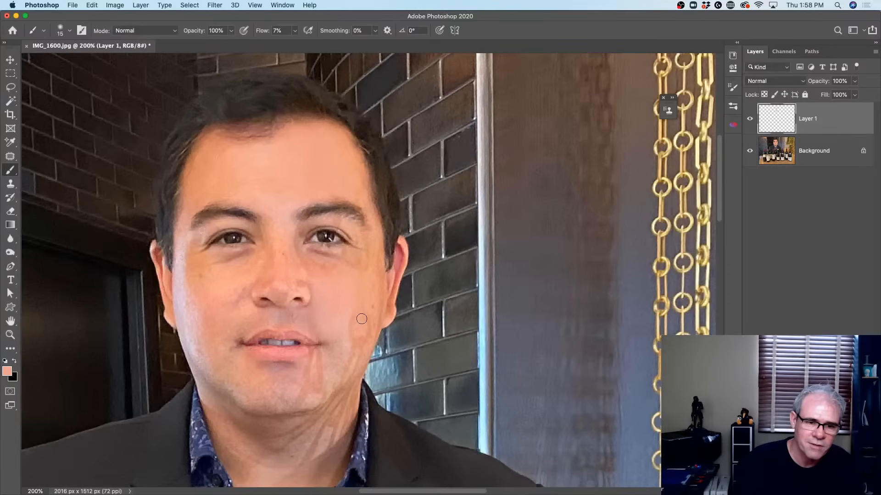
alt+click(363, 322)
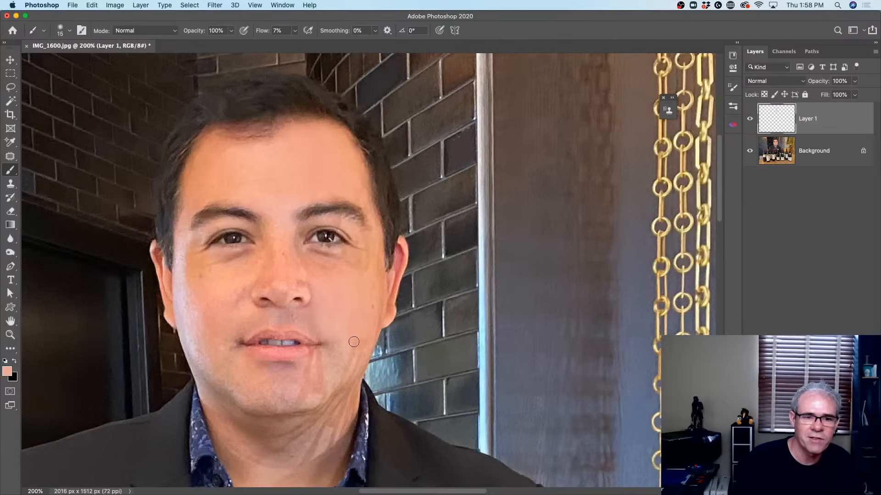
- Paint sampled skin tones over the reflection streaks on the man's chin and left jaw below the corner of his mouth
alt+click(327, 371)
mouse_move(329, 380)
mouse_down()
mouse_move(313, 397)
mouse_move(316, 383)
mouse_move(302, 390)
mouse_move(336, 377)
mouse_move(303, 386)
mouse_move(315, 355)
mouse_move(331, 353)
mouse_move(317, 371)
mouse_move(310, 371)
mouse_move(318, 355)
mouse_move(309, 366)
mouse_move(320, 355)
mouse_move(318, 376)
mouse_move(329, 368)
mouse_move(310, 383)
mouse_move(335, 372)
mouse_move(318, 397)
mouse_move(302, 401)
mouse_move(313, 372)
mouse_move(305, 376)
mouse_move(302, 367)
mouse_move(305, 379)
mouse_move(314, 368)
mouse_move(309, 378)
mouse_move(303, 366)
mouse_move(312, 374)
mouse_move(336, 365)
mouse_move(323, 366)
mouse_move(303, 402)
mouse_up()
alt+click(340, 370)
alt+click(339, 365)
alt+click(339, 355)
alt+click(337, 363)
alt+click(338, 367)
alt+click(336, 356)
alt+click(337, 365)
alt+click(338, 357)
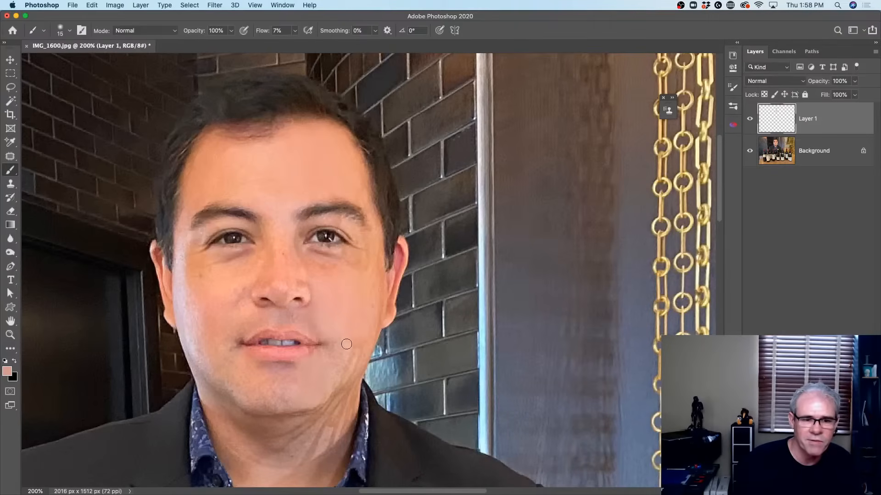
- Blend sampled skin tones over the remaining streaks on the man's lower left cheek and jaw, enlarging the brush to 35
alt+click(347, 353)
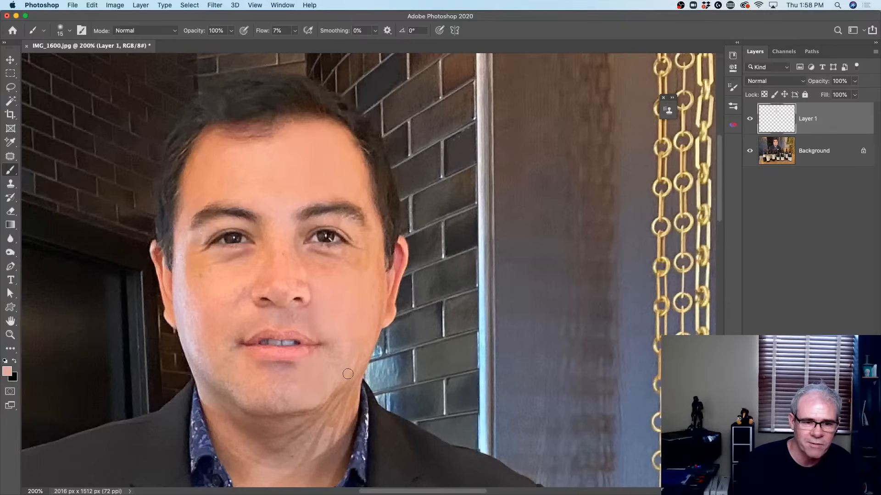
alt+click(369, 338)
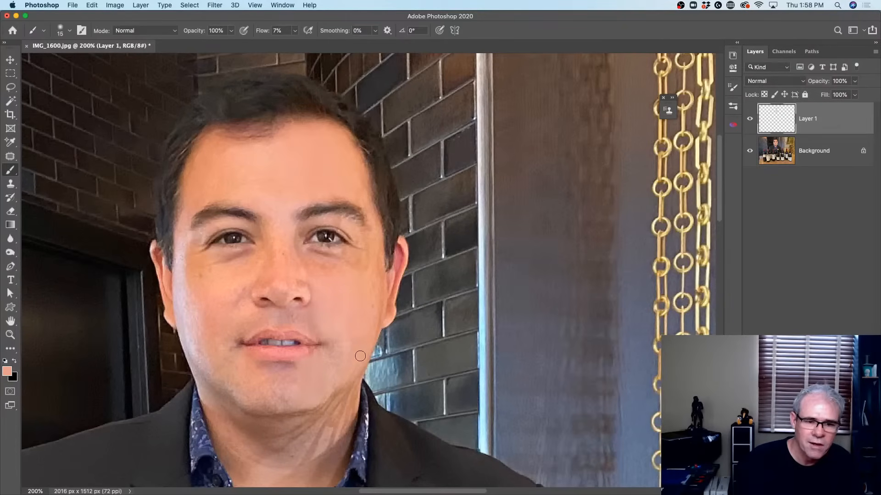
key(bracketright)
key(bracketright)
alt+click(361, 338)
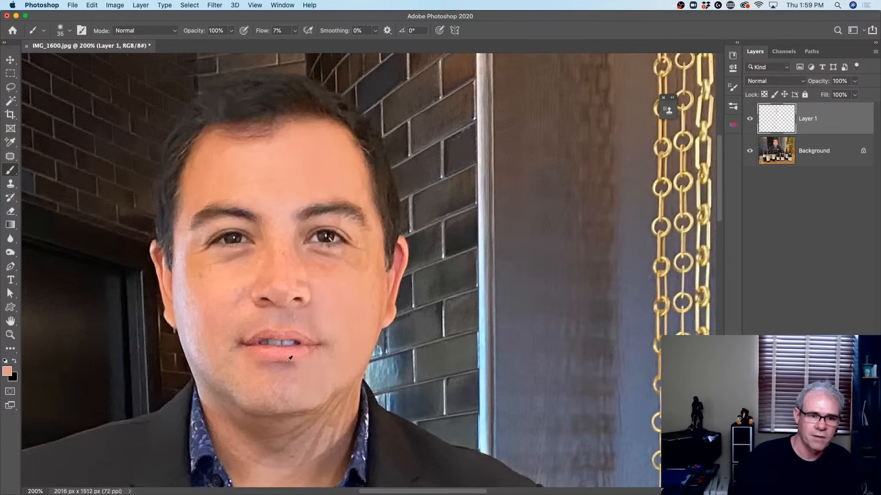
- Sample skin colours from the man's right cheek, nose and chin to compare how the tones vary across the face
alt+click(230, 285)
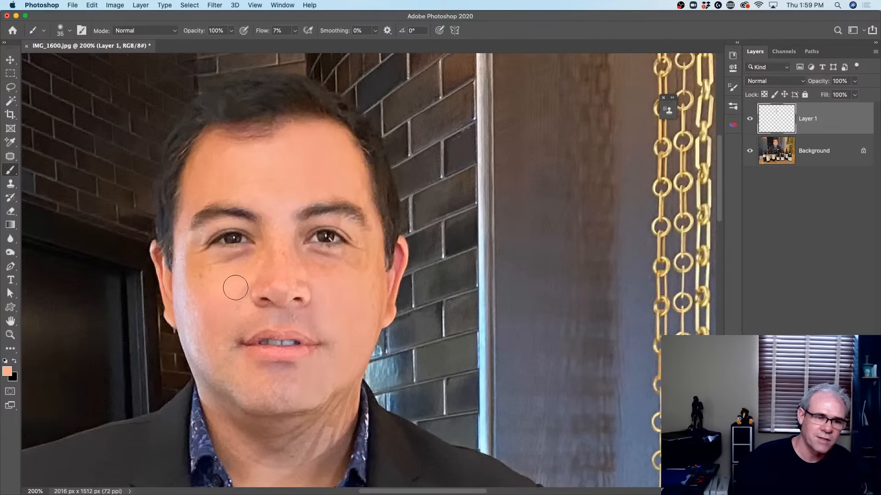
alt+click(245, 307)
alt+click(268, 269)
alt+click(278, 388)
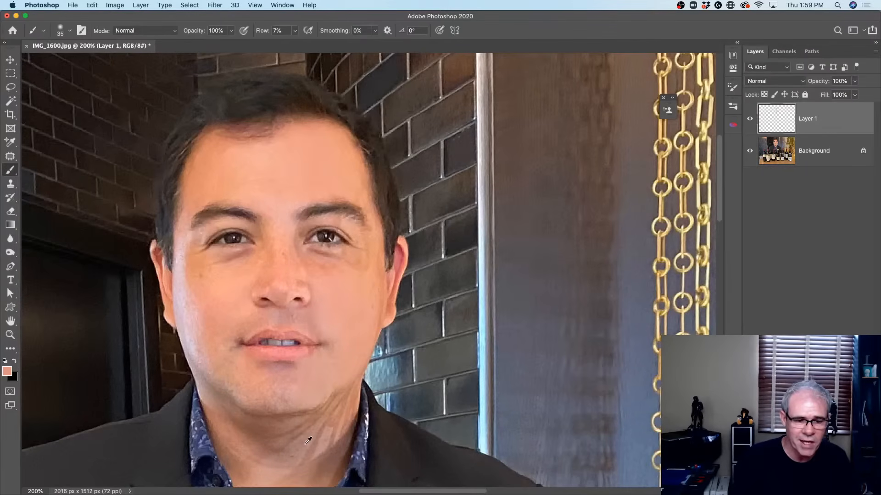
- Paint sampled neck tones over the light reflections on the left side of the man's neck above the collar
alt+click(318, 467)
mouse_move(322, 462)
mouse_down()
mouse_move(325, 438)
mouse_move(312, 456)
mouse_move(345, 408)
mouse_move(329, 451)
mouse_move(300, 436)
mouse_move(283, 444)
mouse_move(291, 431)
mouse_move(270, 447)
mouse_move(316, 419)
mouse_move(333, 428)
mouse_move(313, 436)
mouse_move(325, 413)
mouse_up()
alt+click(304, 442)
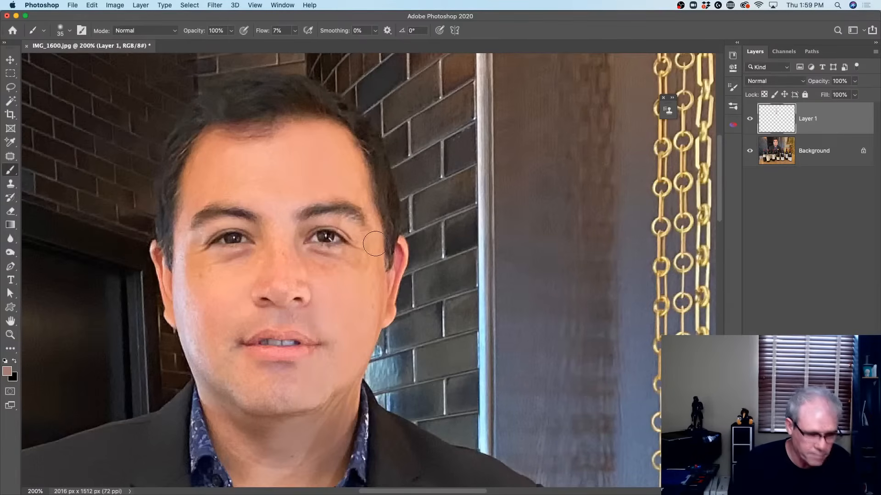
- Sample the skin near the outer corner of the man's left eye and reduce the brush size to 8
alt+click(353, 223)
key(bracketleft)
key(bracketleft)
key(bracketleft)
key(bracketleft)
key(bracketleft)
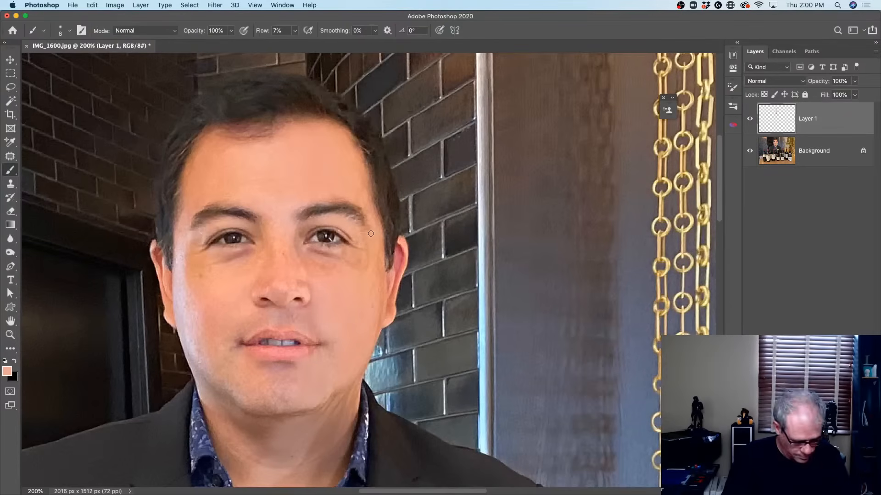
- Touch up the skin beside the man's left eye and the left corner of his lips with colours sampled nearby
scroll(372, 230, down, 8)
scroll(421, 258, up, 5)
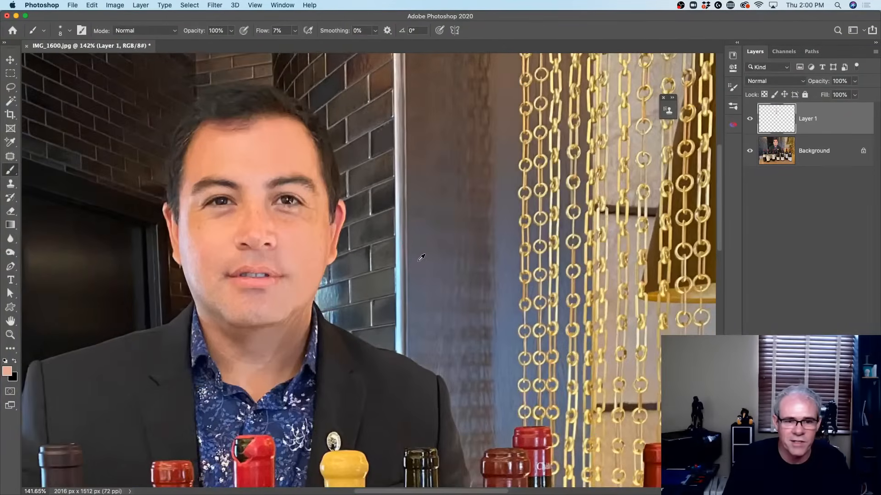
scroll(420, 260, up, 2)
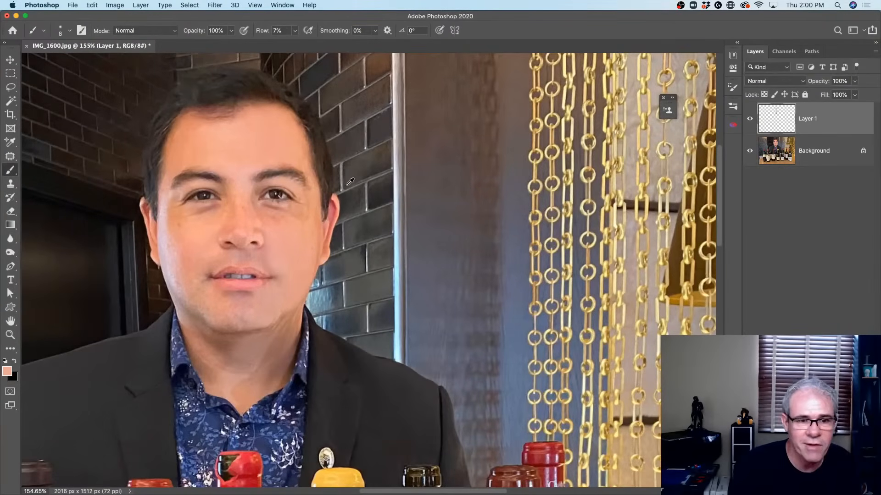
alt+click(312, 205)
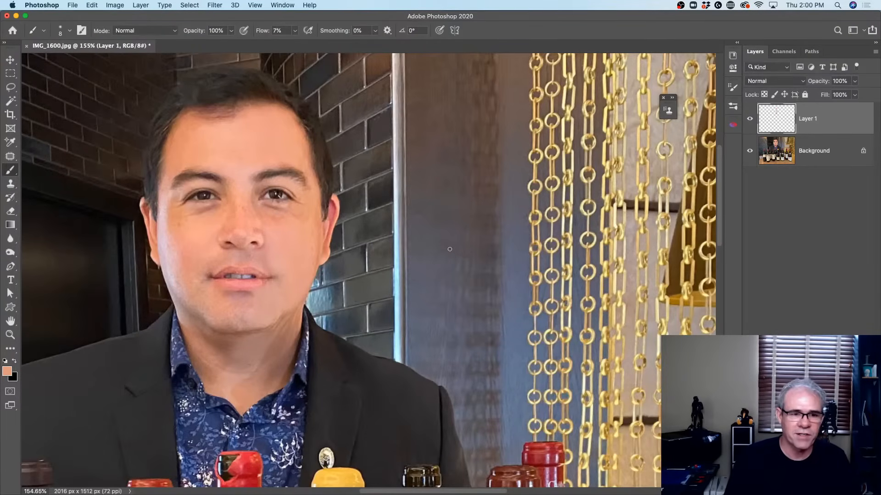
alt+click(252, 284)
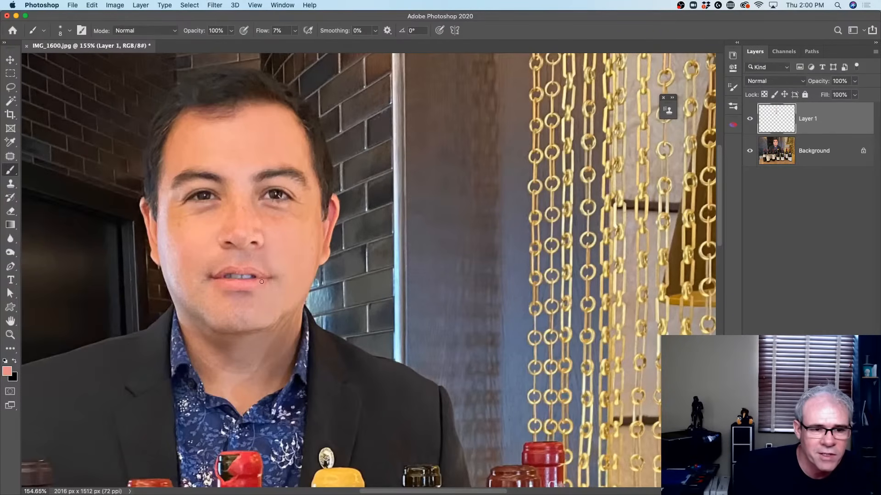
alt+click(259, 275)
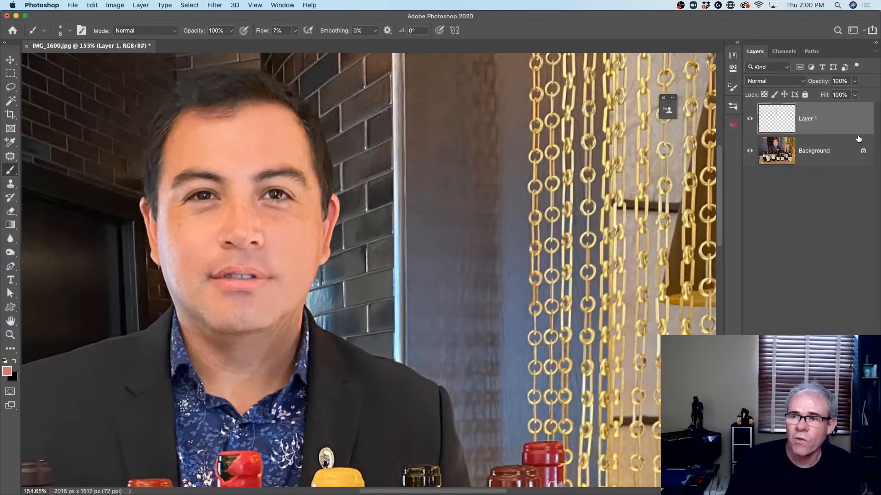
- Toggle the visibility of Layer 1 to compare the face before and after the reflection retouching
click(749, 118)
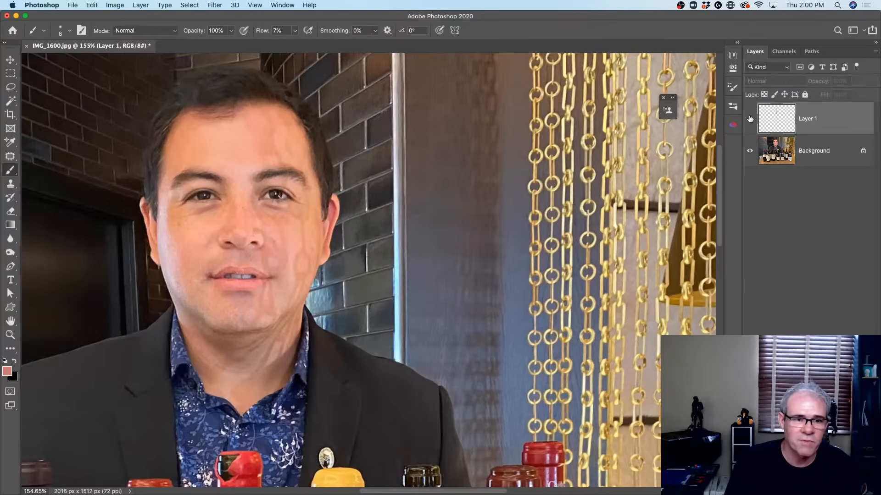
click(750, 119)
click(750, 119)
click(749, 119)
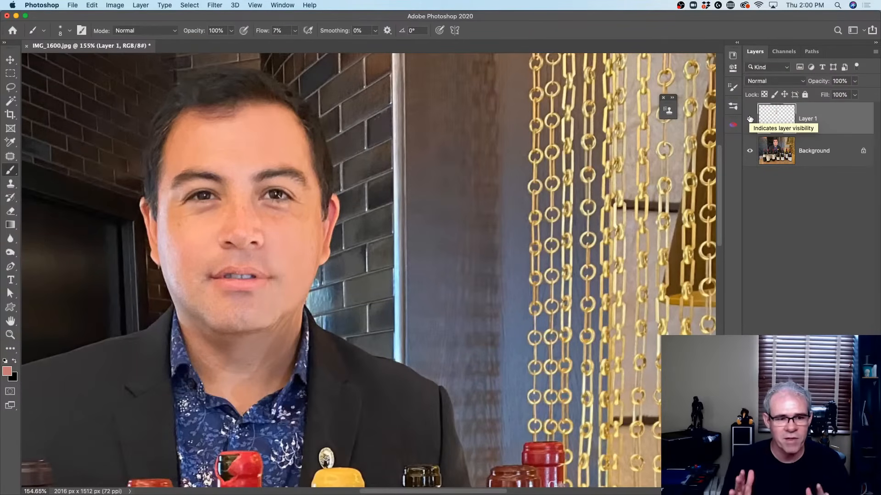
click(749, 119)
click(749, 119)
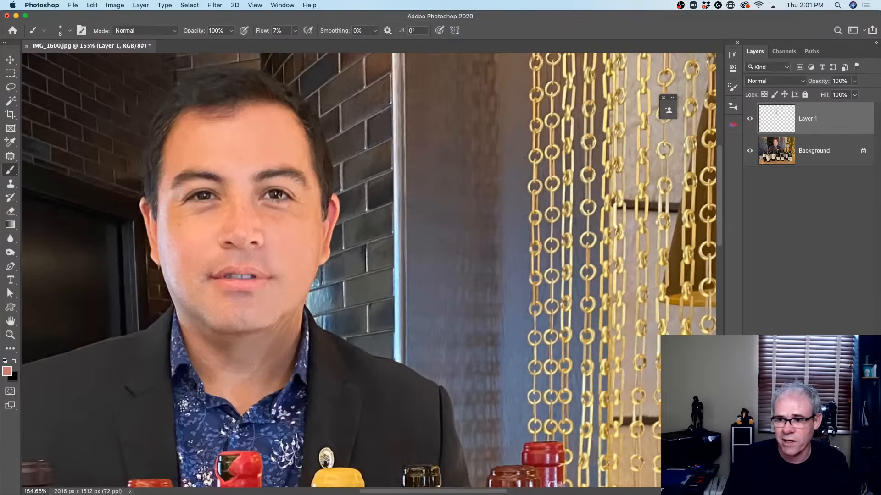
- Add a new layer with Luminosity blend mode above Layer 1 and activate the Clone Stamp tool
key(super+shift+alt+n)
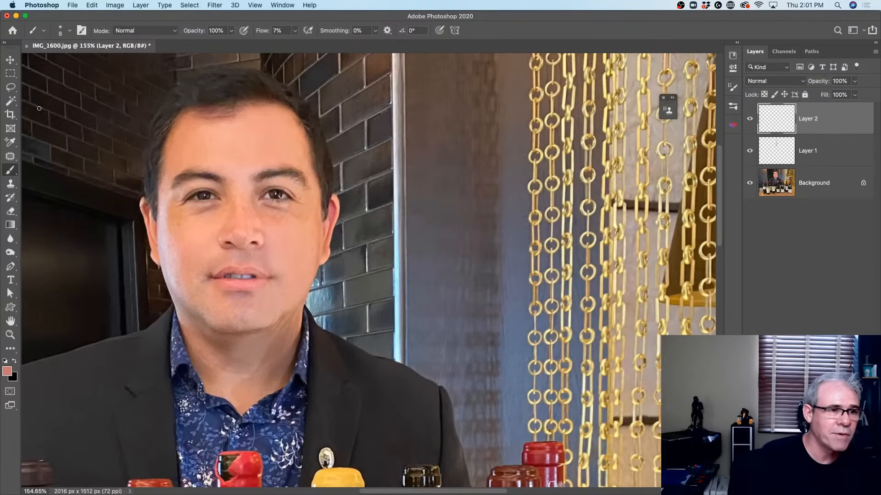
click(10, 156)
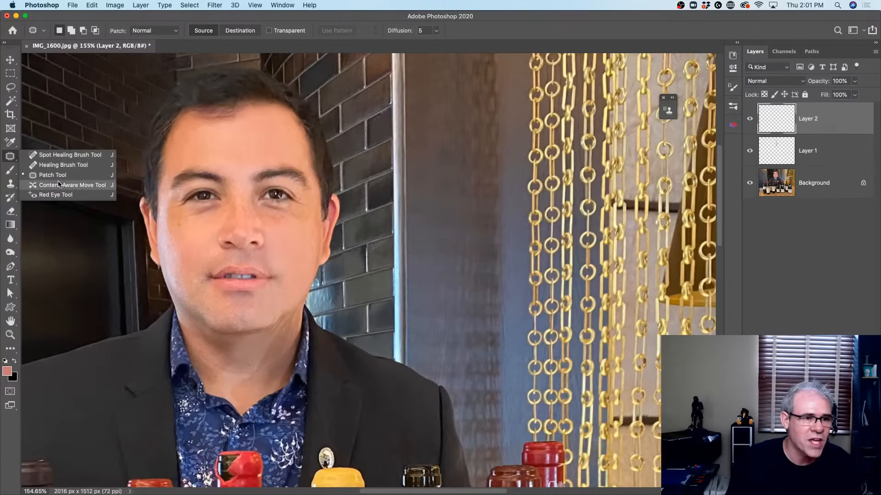
click(9, 156)
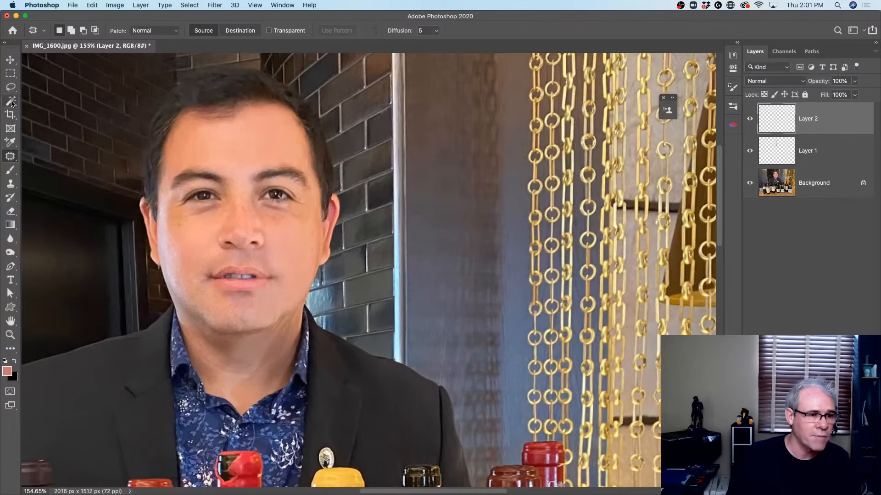
click(11, 182)
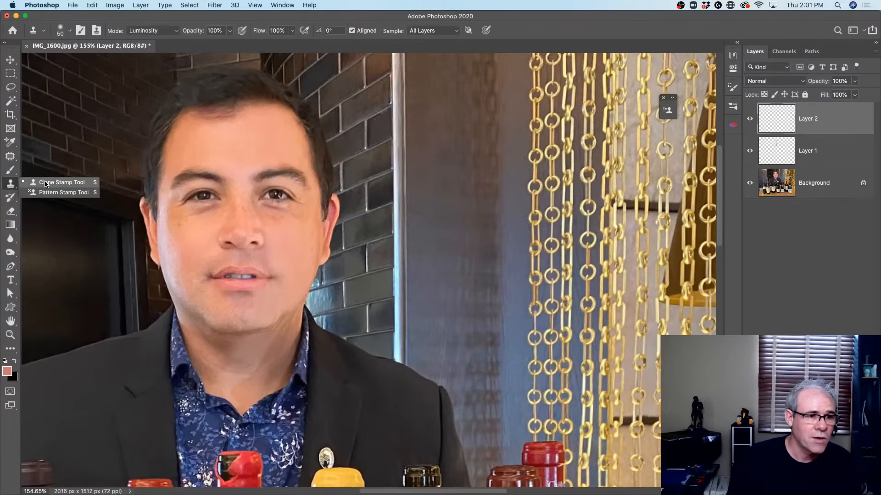
click(46, 183)
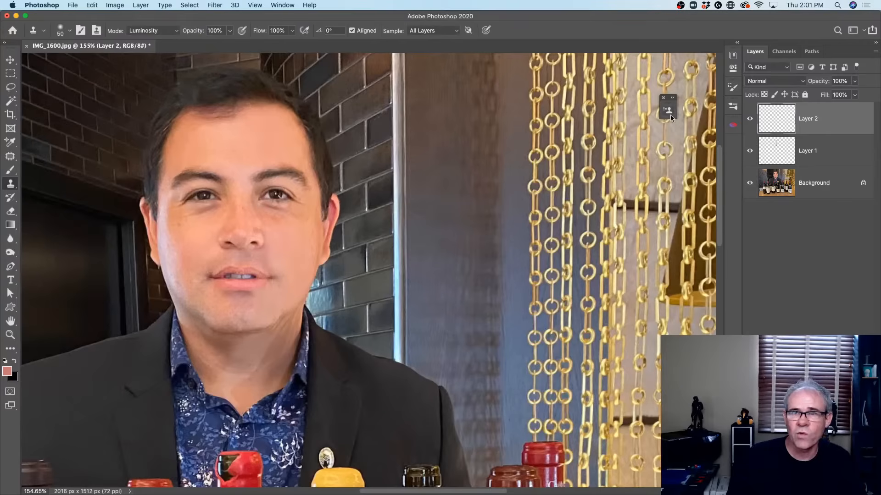
click(766, 81)
click(774, 310)
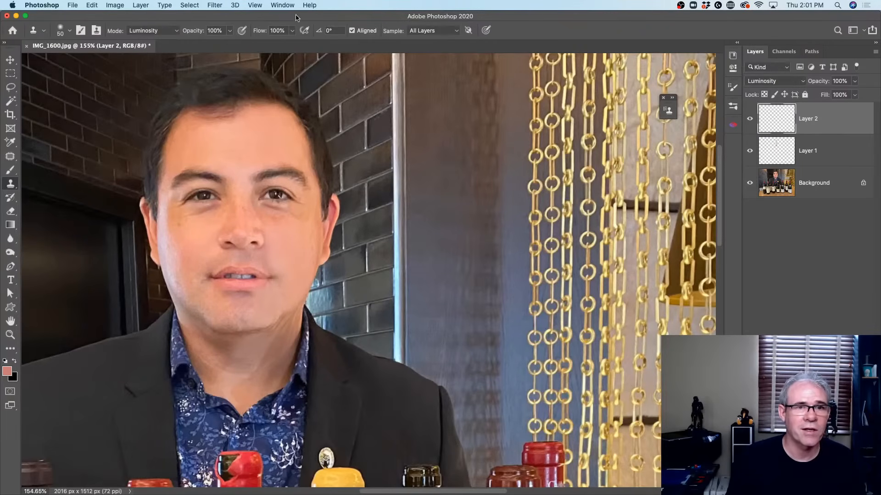
- Show the Clone Source settings and place them over the background beside the man's face
click(285, 6)
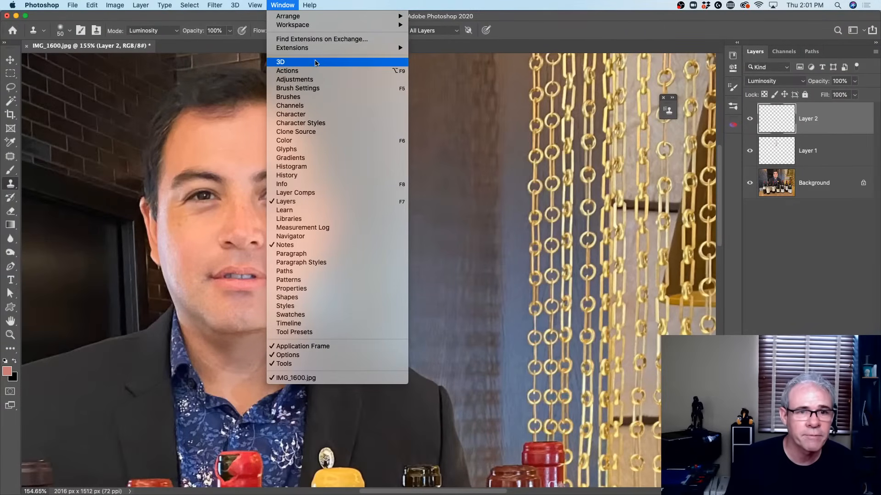
click(316, 132)
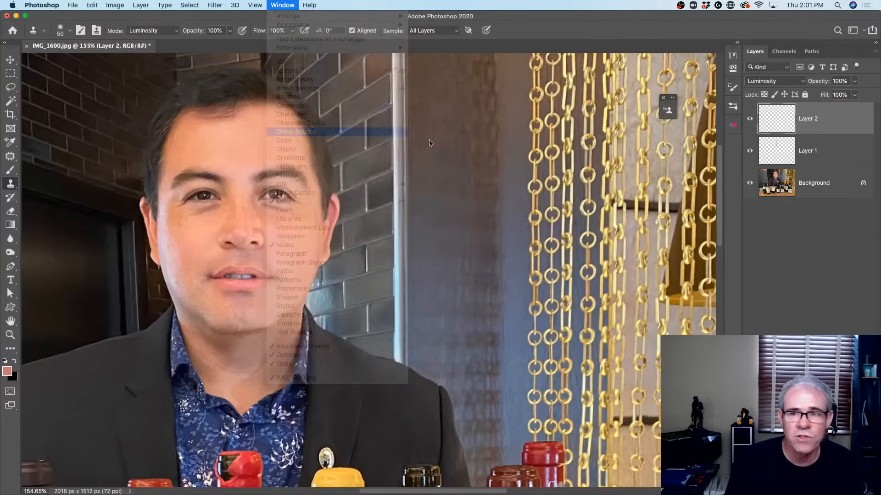
drag(594, 107, 509, 93)
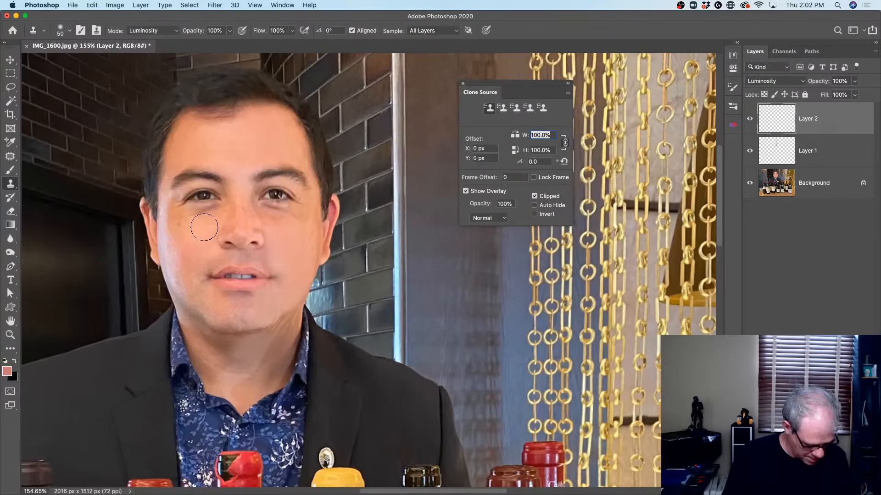
- Try cloning the man's right eye onto the middle of his forehead, and undo the clone
alt+click(207, 192)
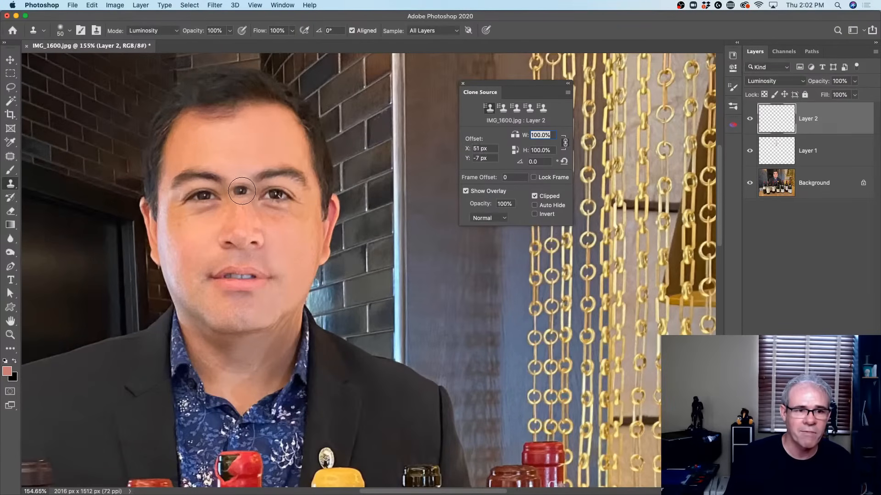
click(243, 152)
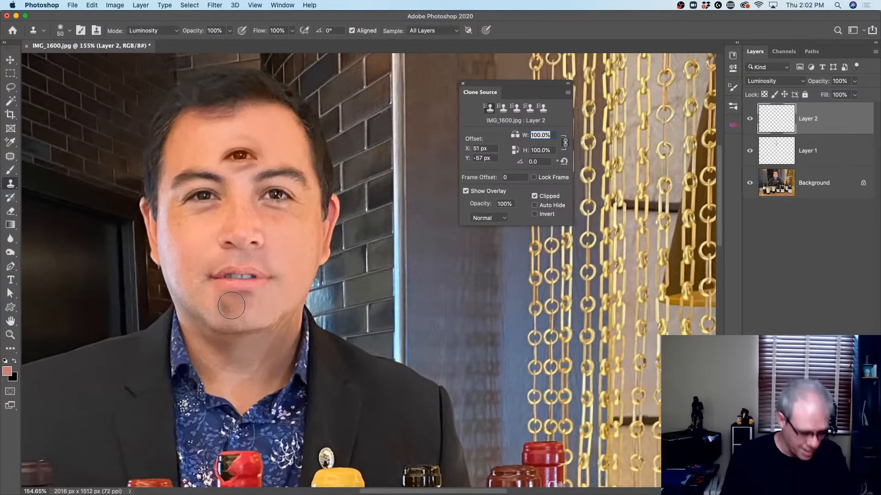
key(super+z)
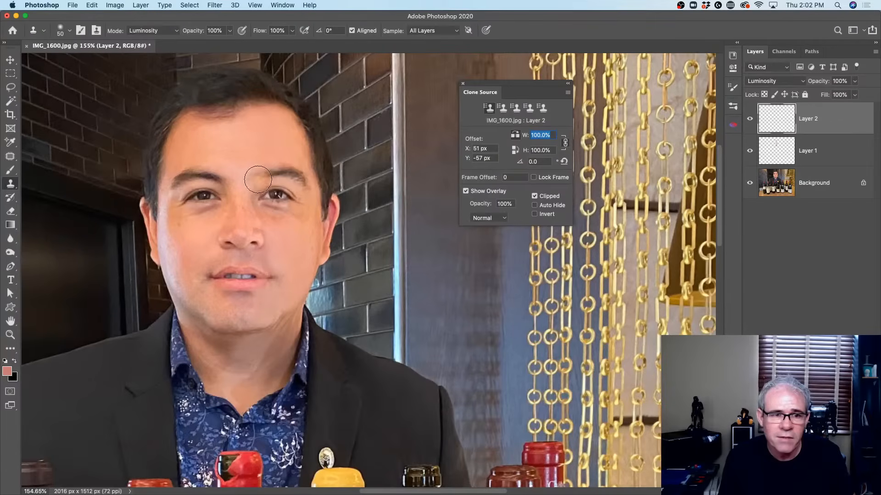
- Sample the man's eye, ears and right cheek in turn to preview the mirrored clone overlay on the opposite side
alt+click(208, 195)
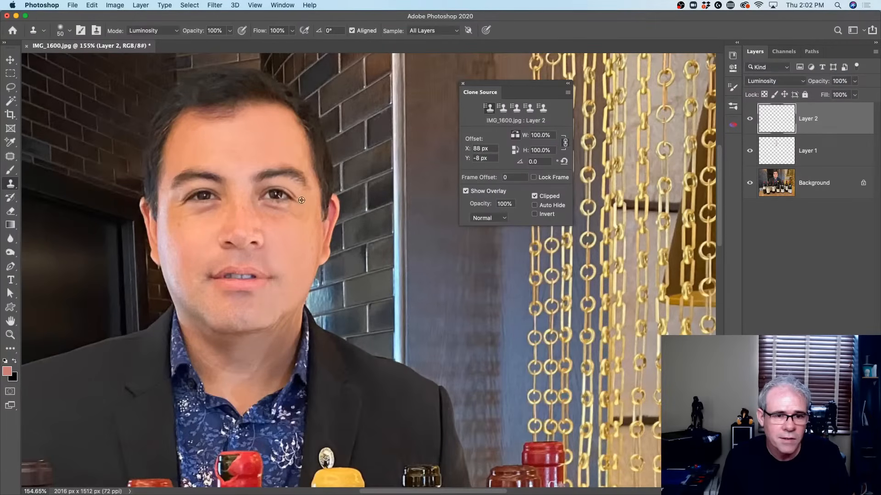
alt+click(338, 205)
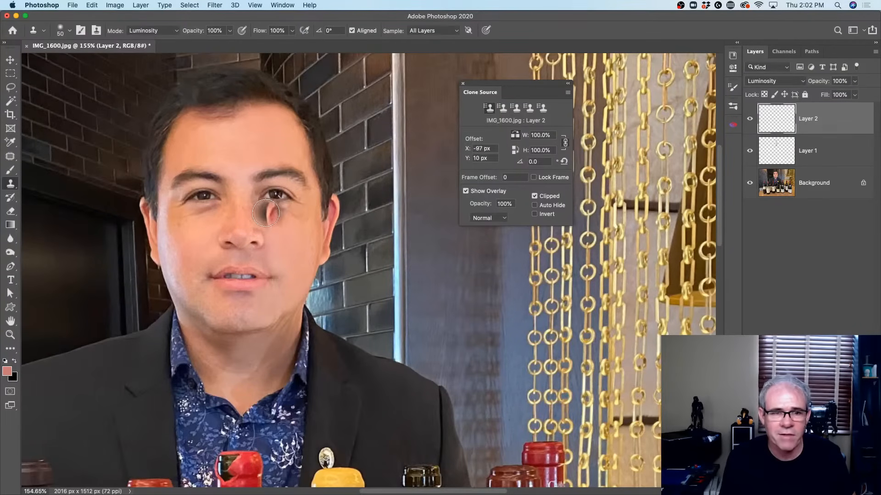
alt+click(196, 227)
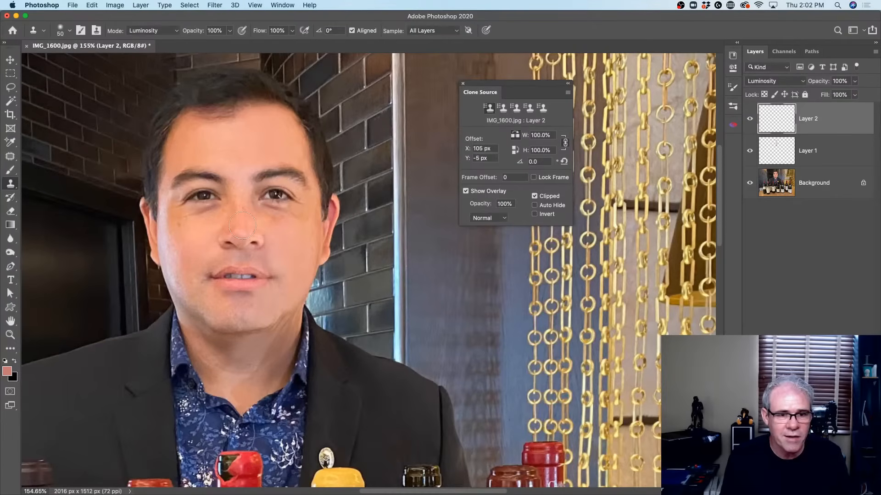
alt+click(145, 229)
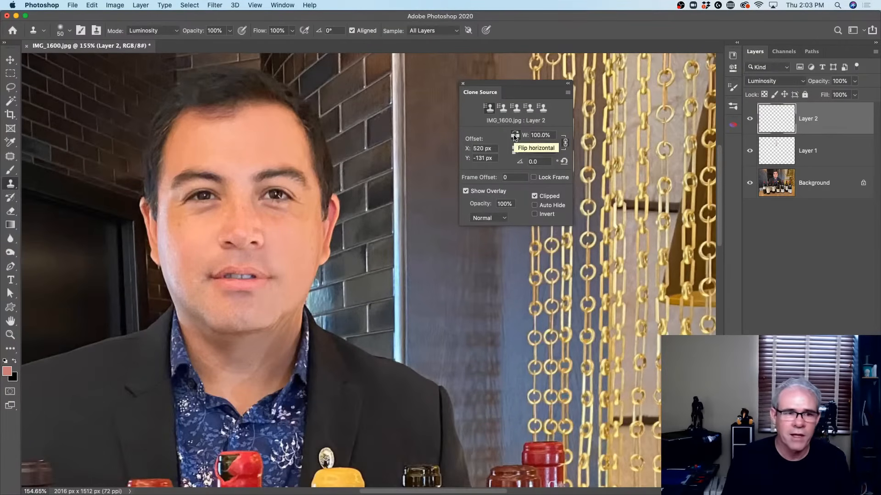
- Sample the man's right cheek as the horizontally flipped clone source and set the Clone Stamp flow to 10%
click(514, 136)
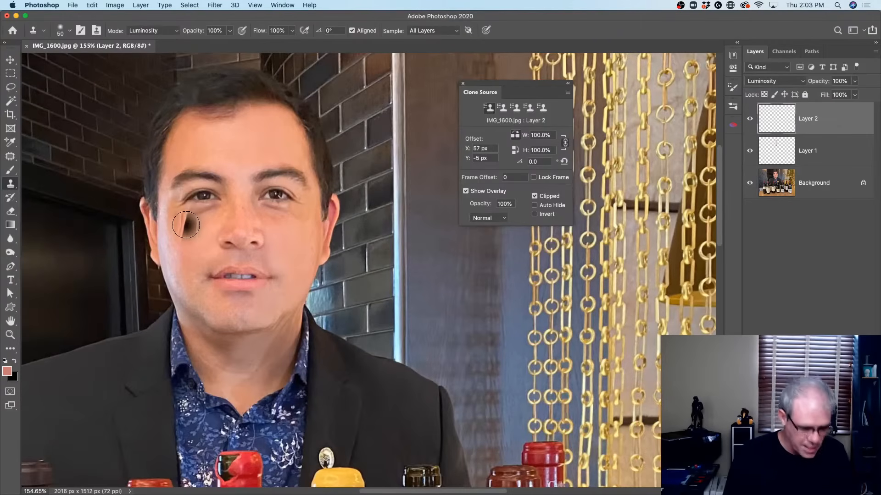
alt+click(191, 243)
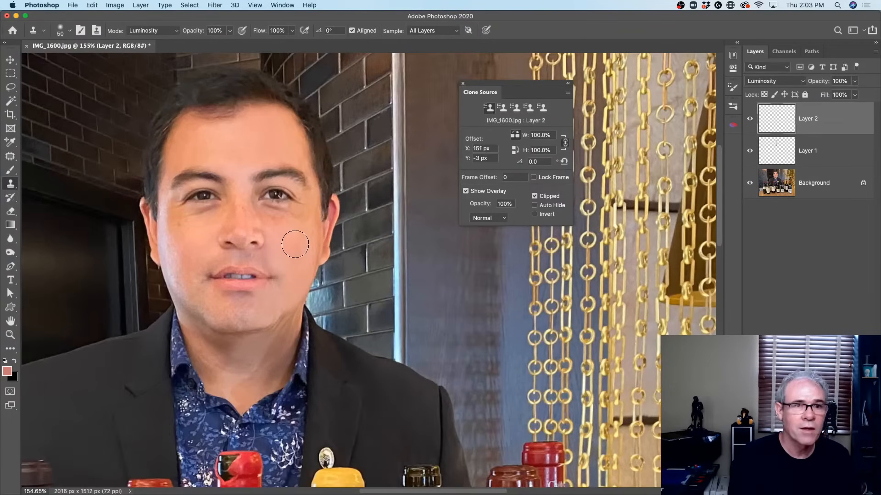
click(283, 31)
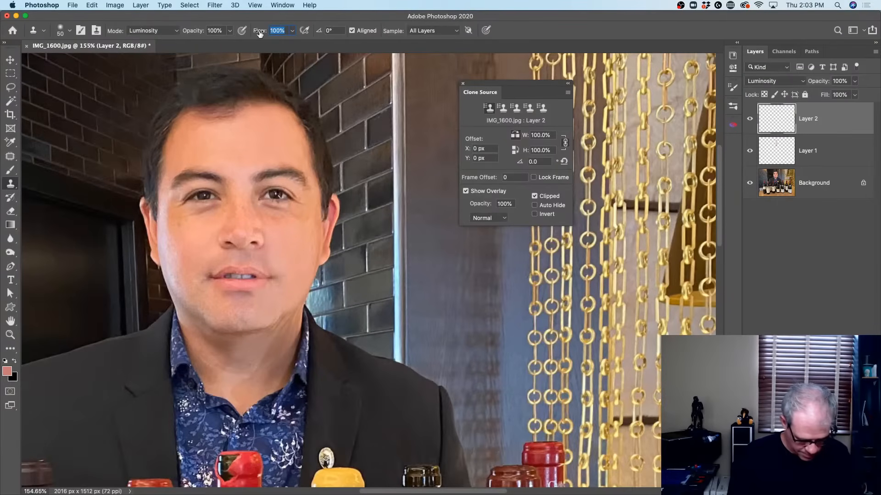
text(10)
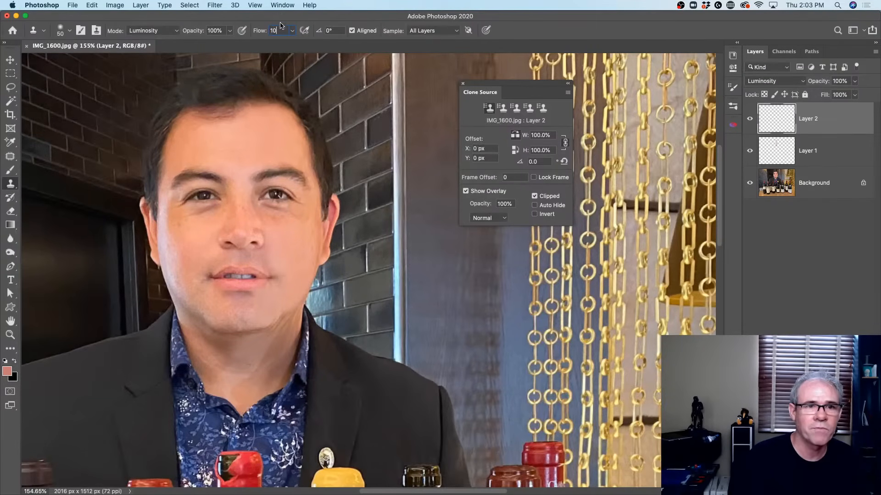
- Clone the mirrored right-cheek texture lightly onto the middle of the man's left cheek at 10% flow
alt+click(193, 242)
drag(296, 239, 296, 252)
alt+click(188, 251)
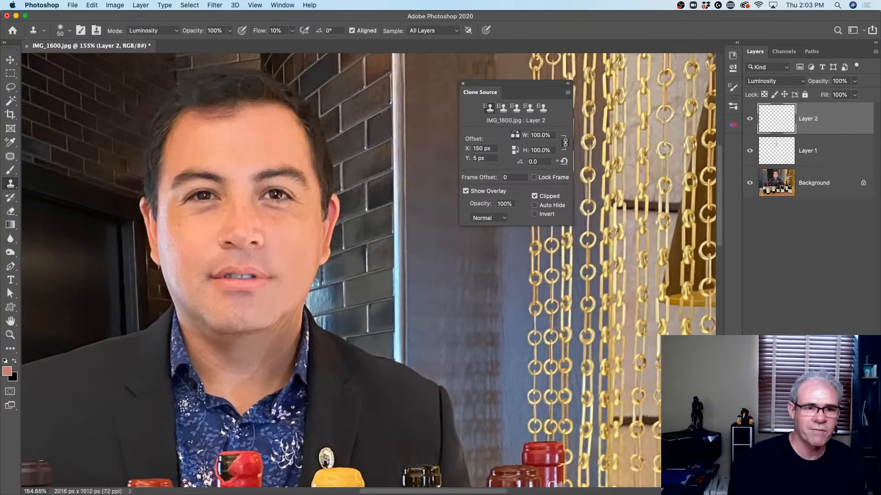
- Raise the Clone Stamp flow to 29% and clone mirrored right-cheek texture onto the man's left cheek below the eye
drag(260, 33, 268, 33)
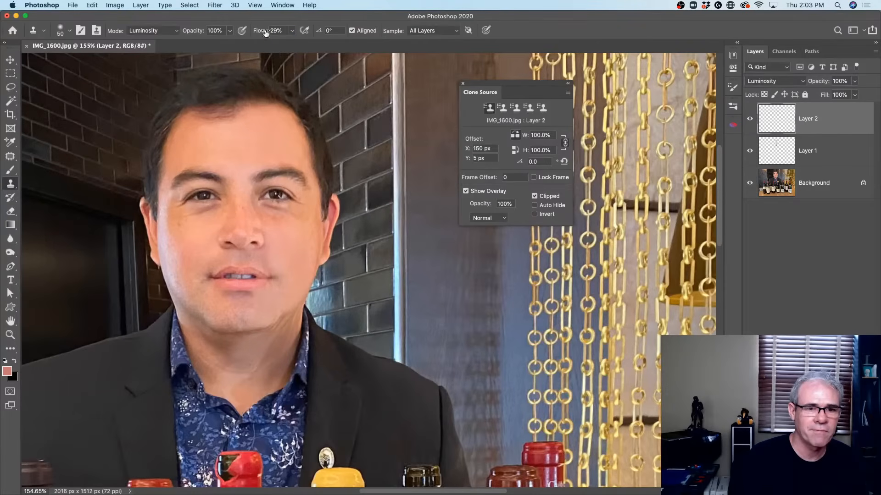
alt+click(188, 233)
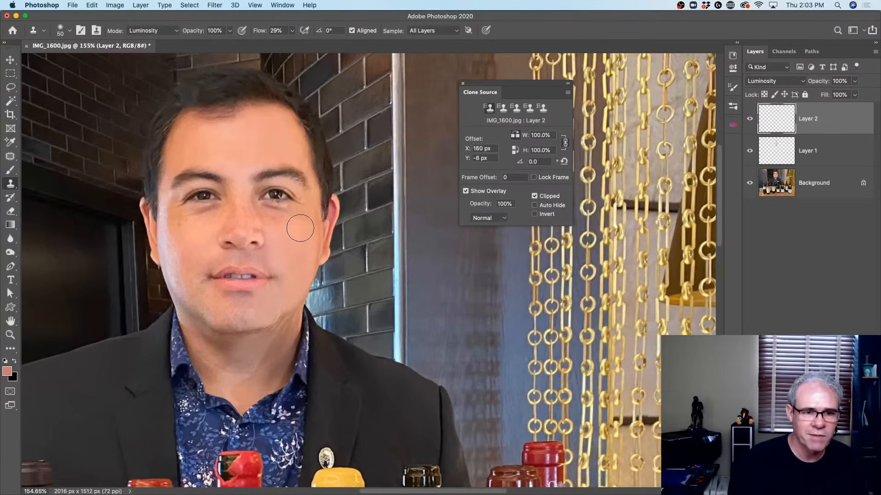
mouse_move(308, 219)
mouse_down()
mouse_move(311, 238)
mouse_move(291, 226)
mouse_up()
alt+click(190, 251)
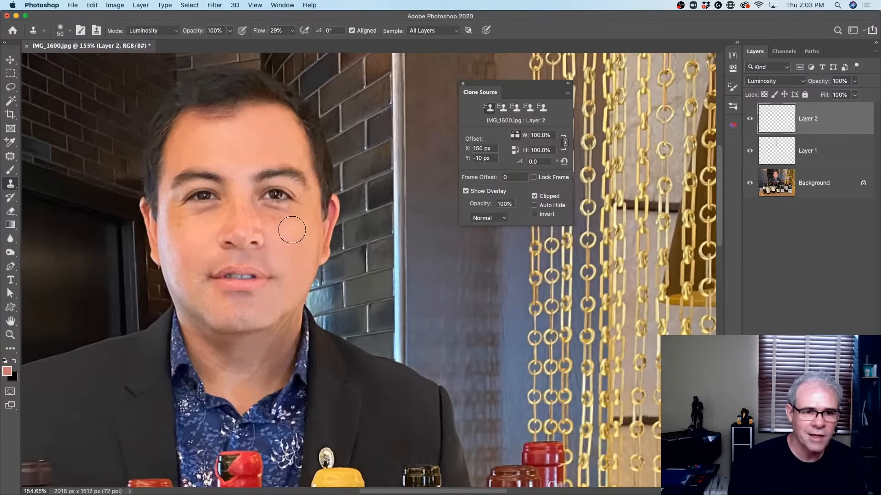
alt+click(190, 270)
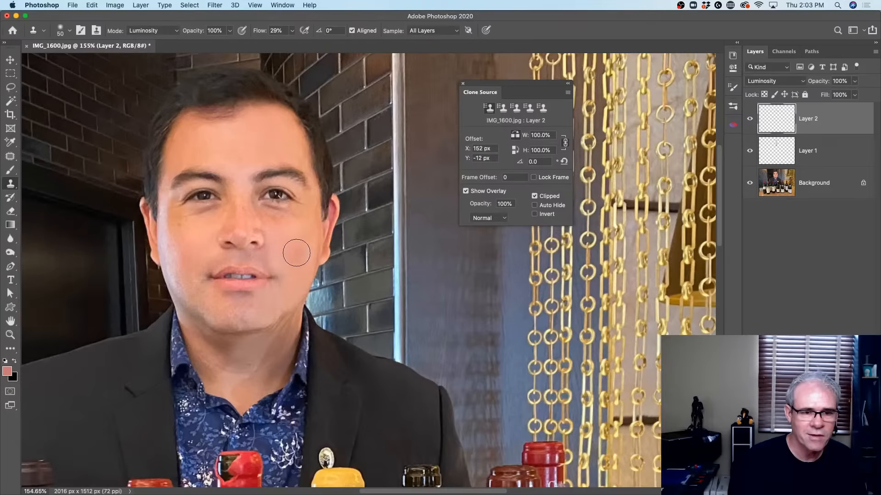
mouse_move(290, 250)
mouse_down()
mouse_move(306, 257)
mouse_move(283, 236)
mouse_up()
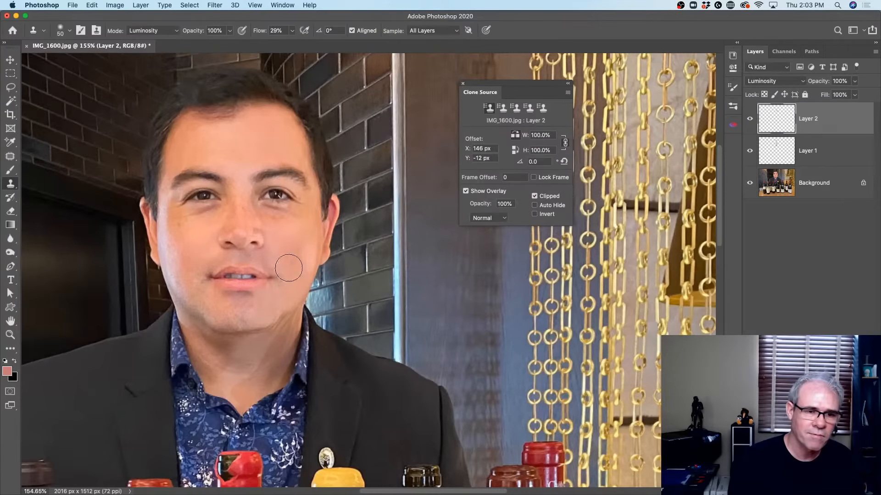
- Clone resampled mirrored skin texture onto the inner part of the man's left cheek, between the eye and the nose
alt+click(197, 255)
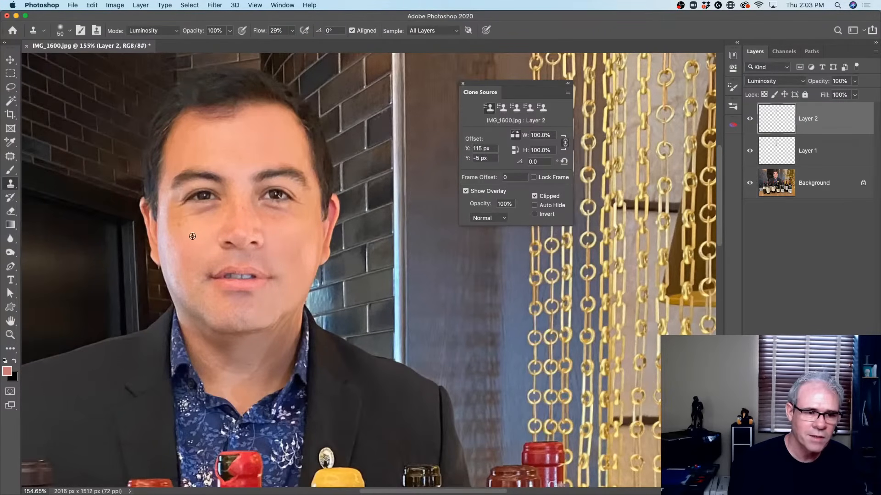
drag(292, 230, 280, 234)
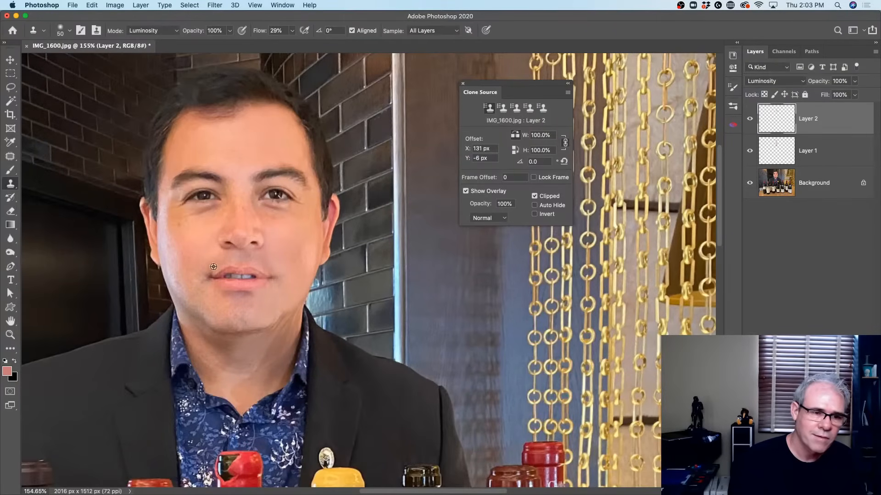
alt+click(203, 237)
drag(281, 233, 273, 227)
alt+click(217, 222)
alt+click(209, 253)
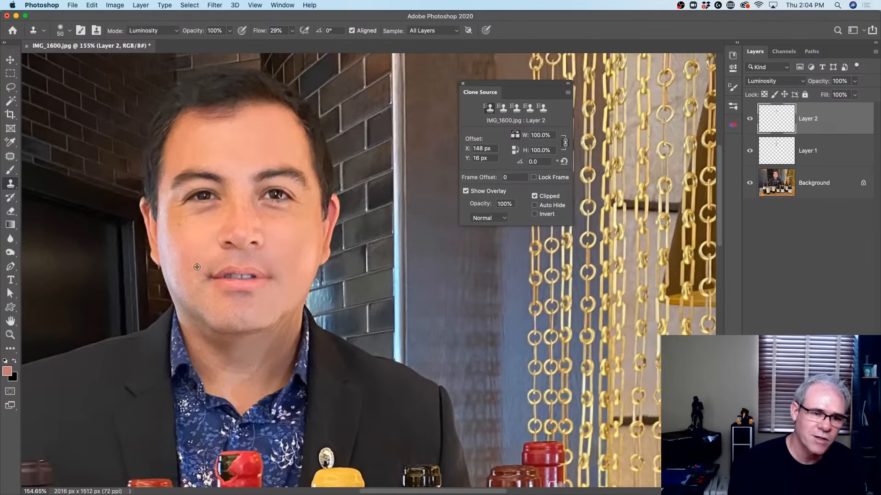
- Clone mirrored skin from the right side of the man's chin onto the left side of his chin
alt+click(210, 315)
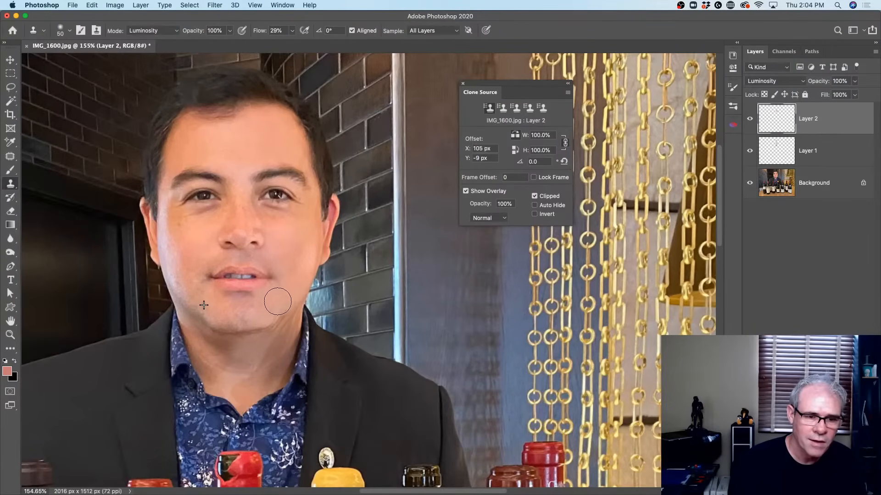
drag(269, 309, 271, 301)
alt+click(203, 304)
click(262, 317)
click(262, 317)
- Clone mirrored skin texture onto the man's lower left cheek and jawline beside the mouth
alt+click(206, 306)
click(289, 289)
alt+click(178, 285)
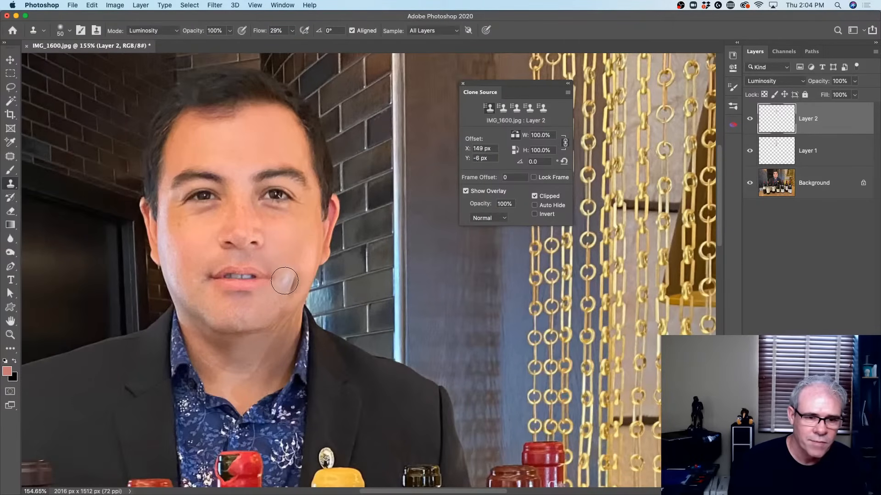
mouse_move(305, 280)
mouse_down()
mouse_move(306, 239)
mouse_move(291, 289)
mouse_up()
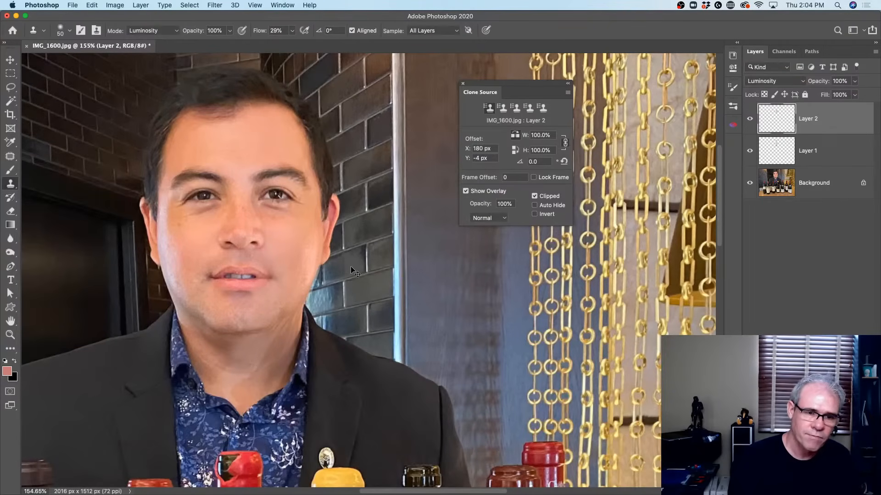
- Clone mirrored skin texture onto the outer edge of the man's left cheek near the ear and the cheek's center
alt+click(292, 245)
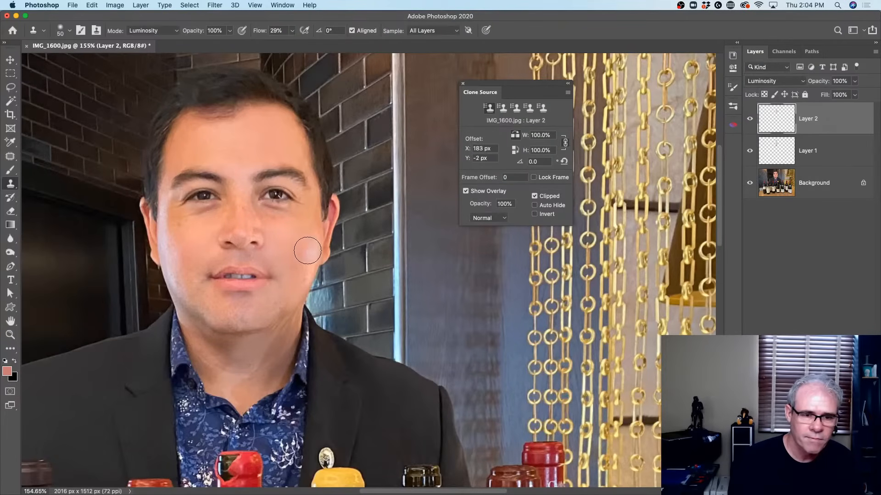
drag(312, 242, 311, 248)
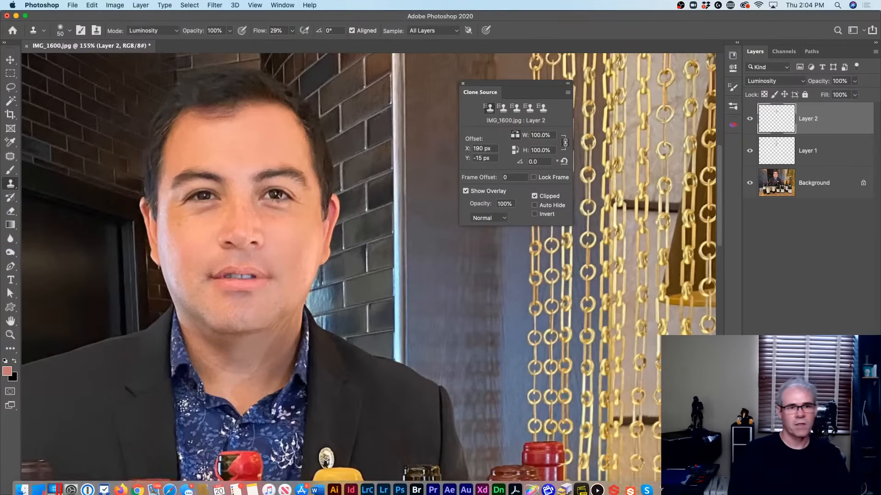
alt+click(189, 241)
mouse_move(294, 239)
mouse_down()
mouse_move(384, 270)
mouse_move(366, 256)
mouse_move(320, 250)
mouse_move(261, 256)
mouse_move(289, 235)
mouse_move(278, 230)
mouse_move(292, 247)
mouse_up()
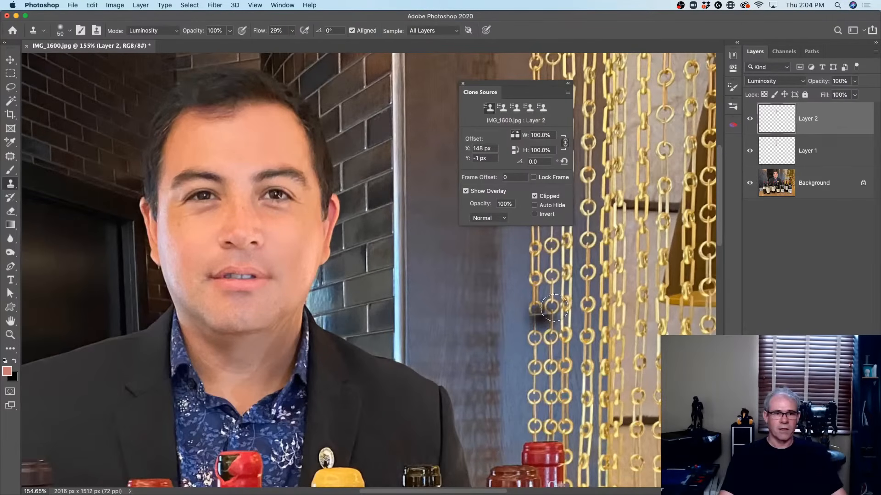
mouse_move(748, 126)
mouse_down()
mouse_move(751, 155)
mouse_move(758, 123)
mouse_up()
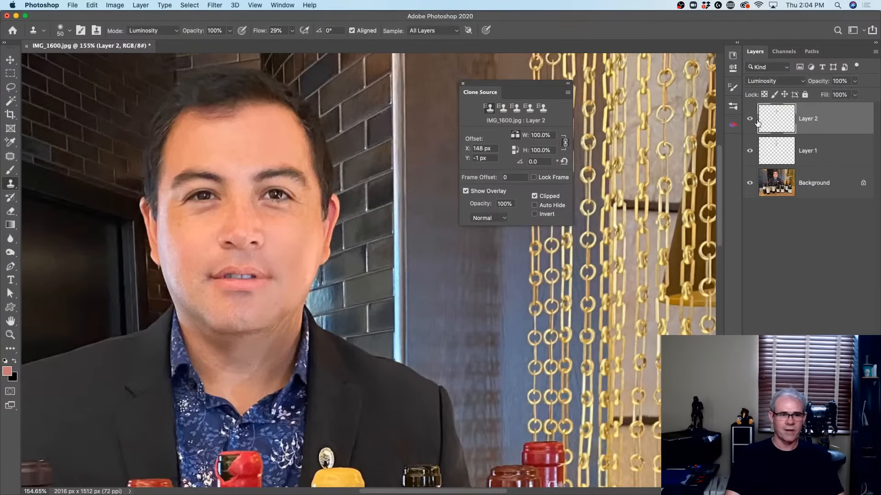
- Set the Clone Stamp flow to 100% and clone mirrored right-cheek texture onto the man's left cheek beside the nose
drag(265, 35, 362, 35)
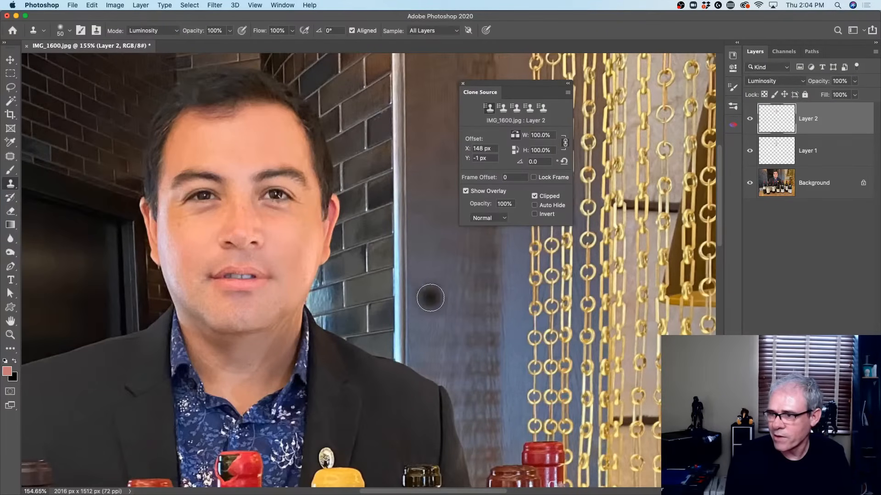
alt+click(190, 245)
mouse_move(290, 249)
mouse_down()
mouse_move(293, 225)
mouse_move(299, 253)
mouse_move(281, 252)
mouse_move(281, 235)
mouse_move(280, 249)
mouse_move(295, 256)
mouse_up()
click(279, 252)
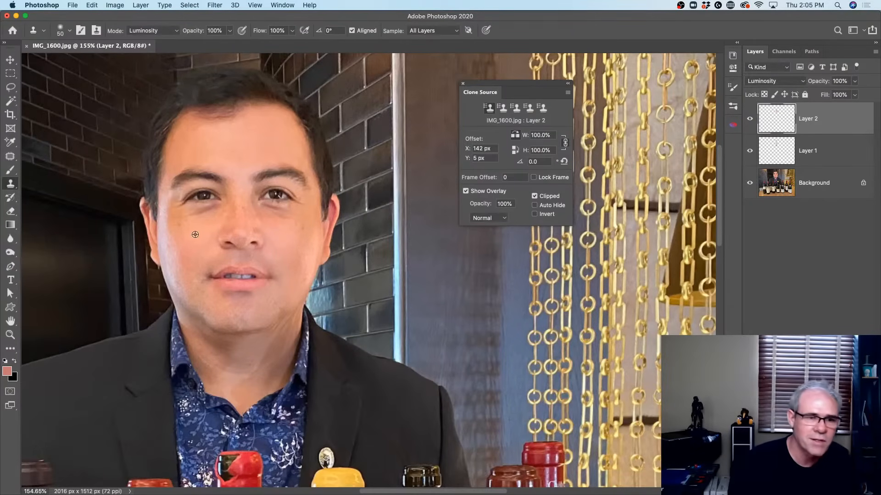
alt+click(203, 248)
click(279, 240)
click(280, 237)
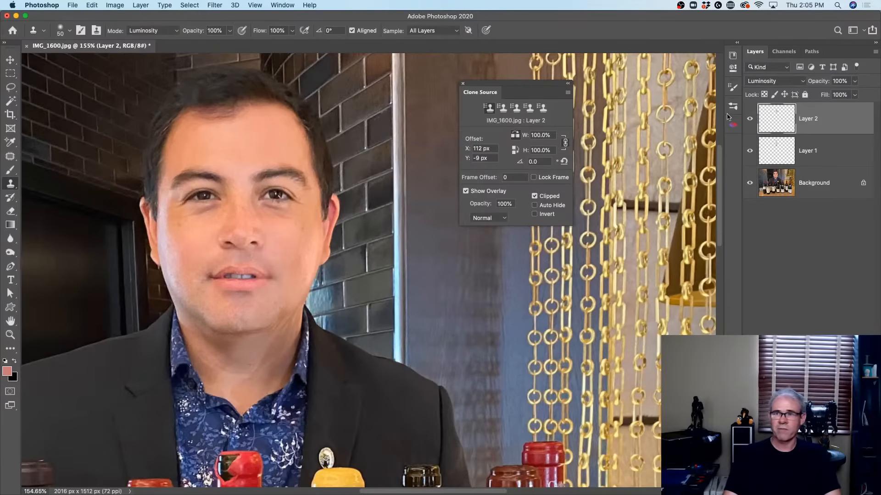
- Hide Layer 2 and Layer 1 and show them again to compare the face before and after the retouching
click(749, 119)
click(750, 148)
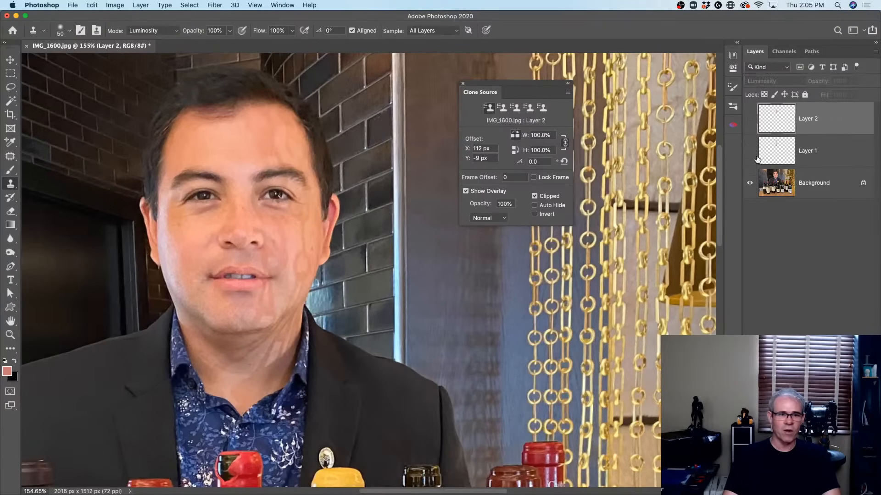
click(752, 119)
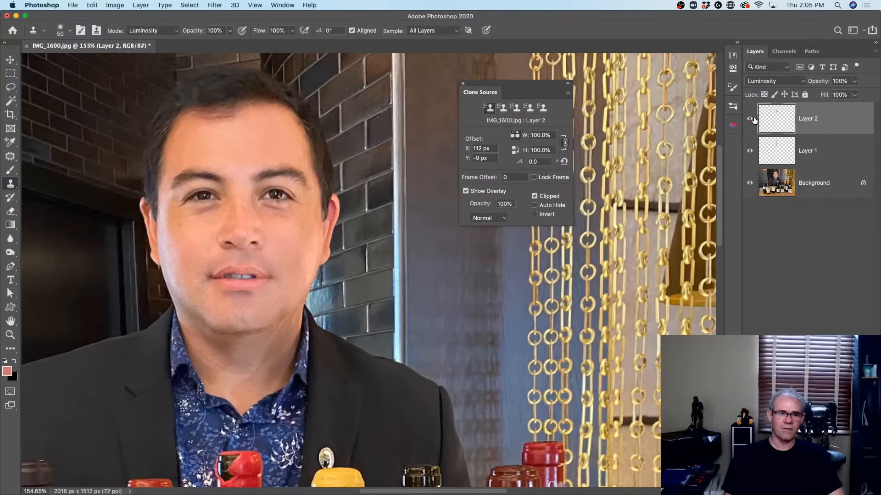